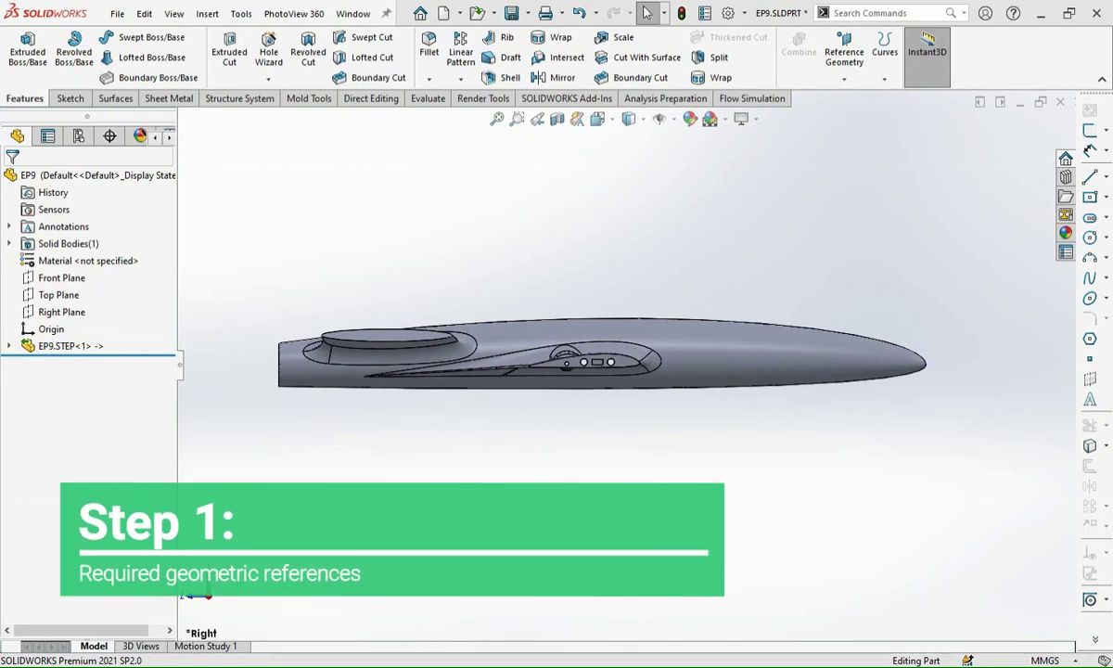
Step: Create Plane4 offset 2 mm from the oval top face, with the offset direction flipped
scroll(360, 330, "down", 2)
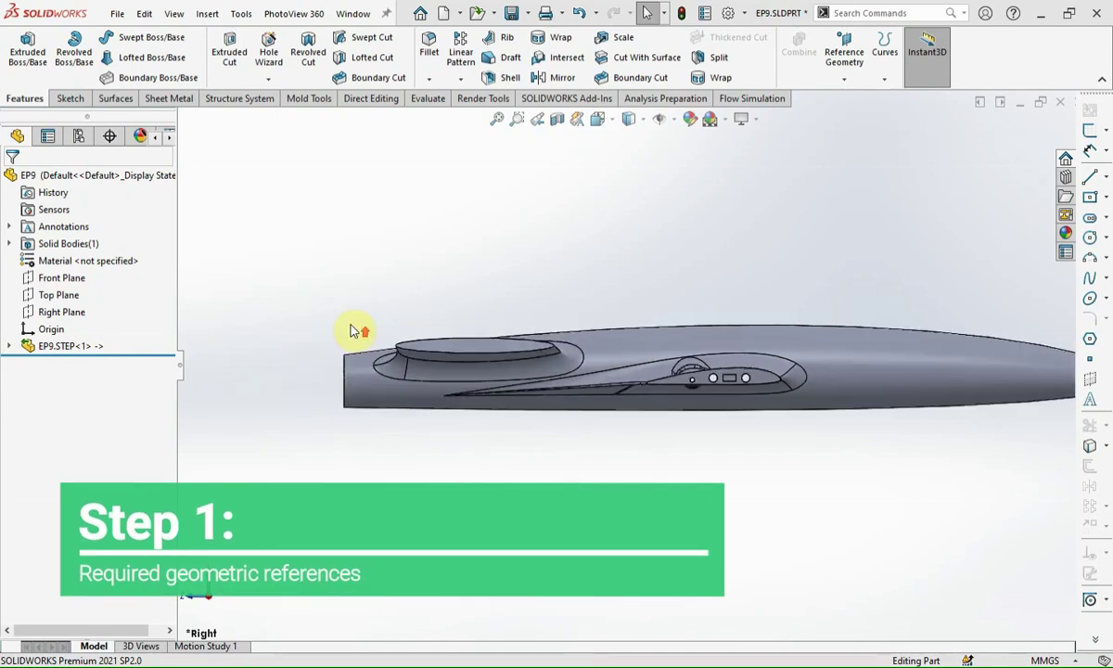
scroll(436, 343, "down", 3)
left_click(515, 364)
left_click(839, 75)
left_click(840, 95)
middle_click_drag(542, 295, 634, 348)
left_click(68, 373)
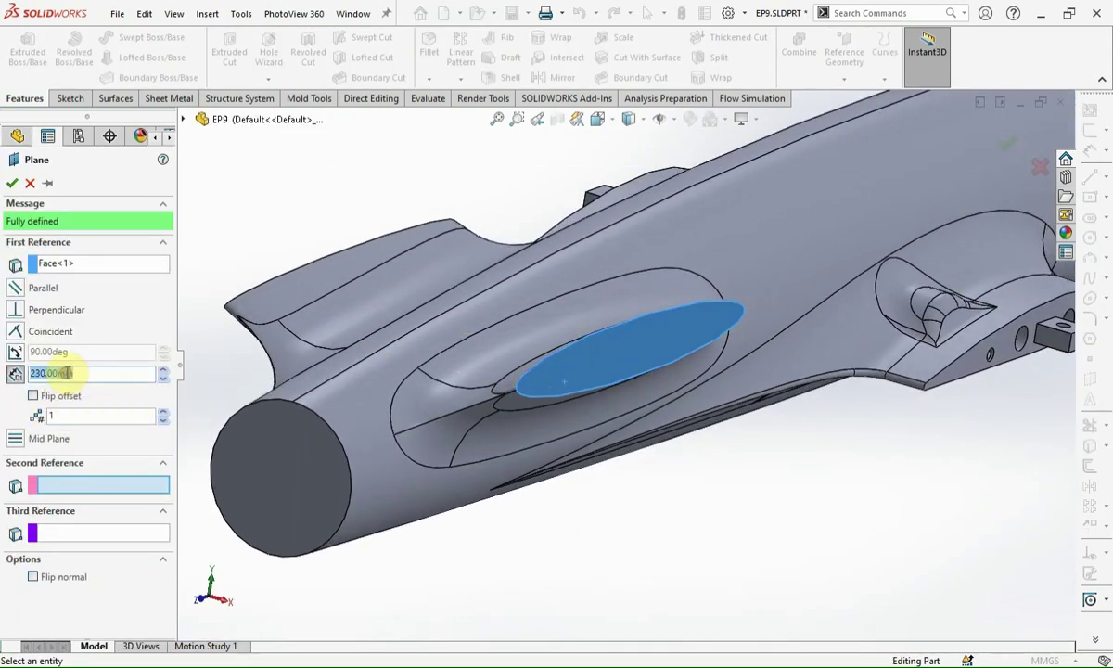
type("2")
key("ctrl+1")
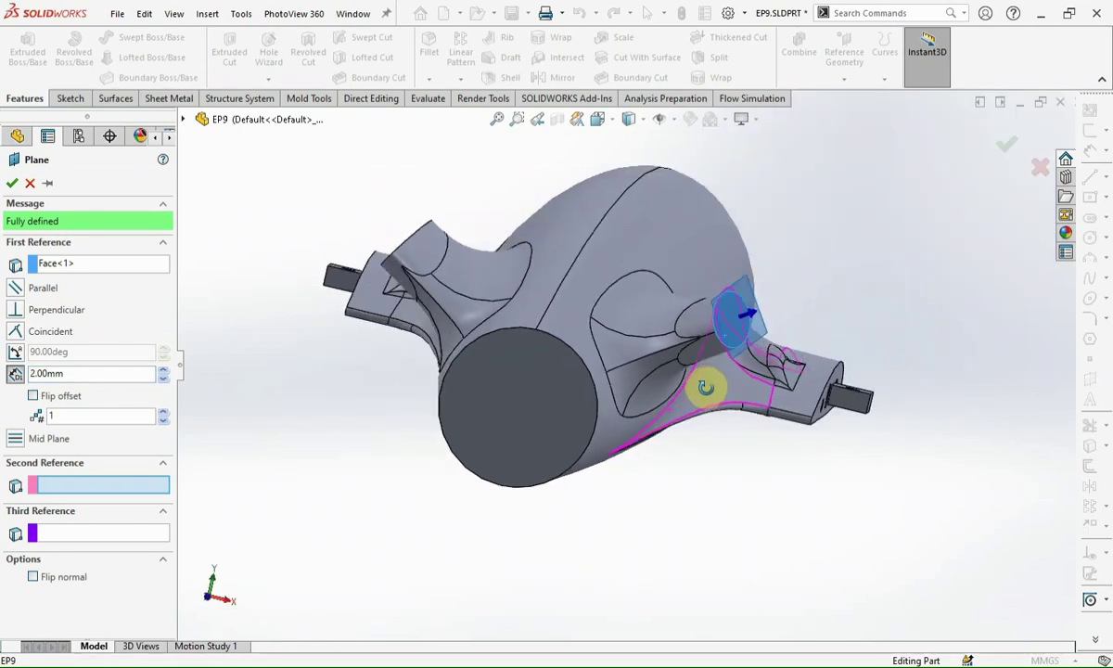
left_click(32, 396)
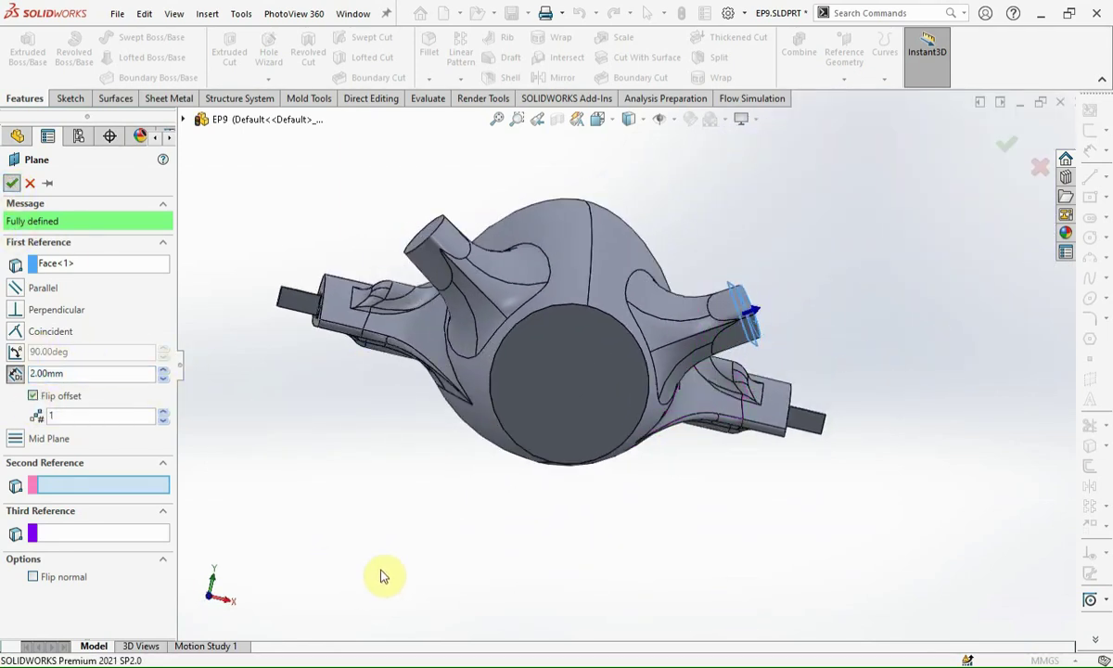
key("Return")
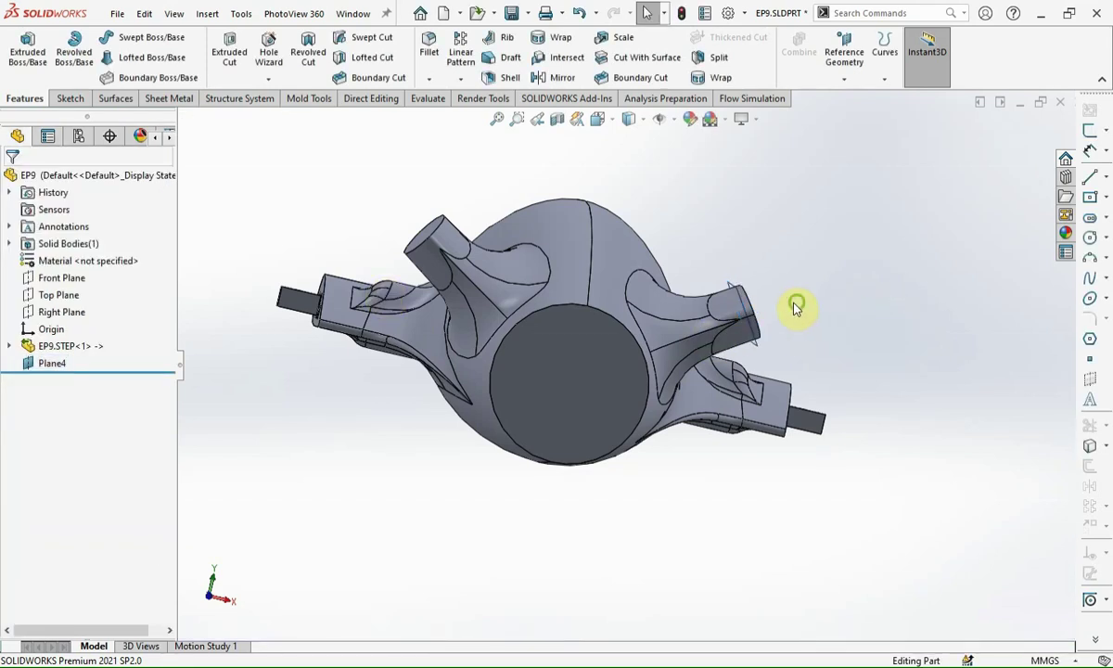
scroll(795, 307, "down", 5)
Step: Start a sketch on Plane4 and draw a construction center rectangle around the oval
left_click(362, 361)
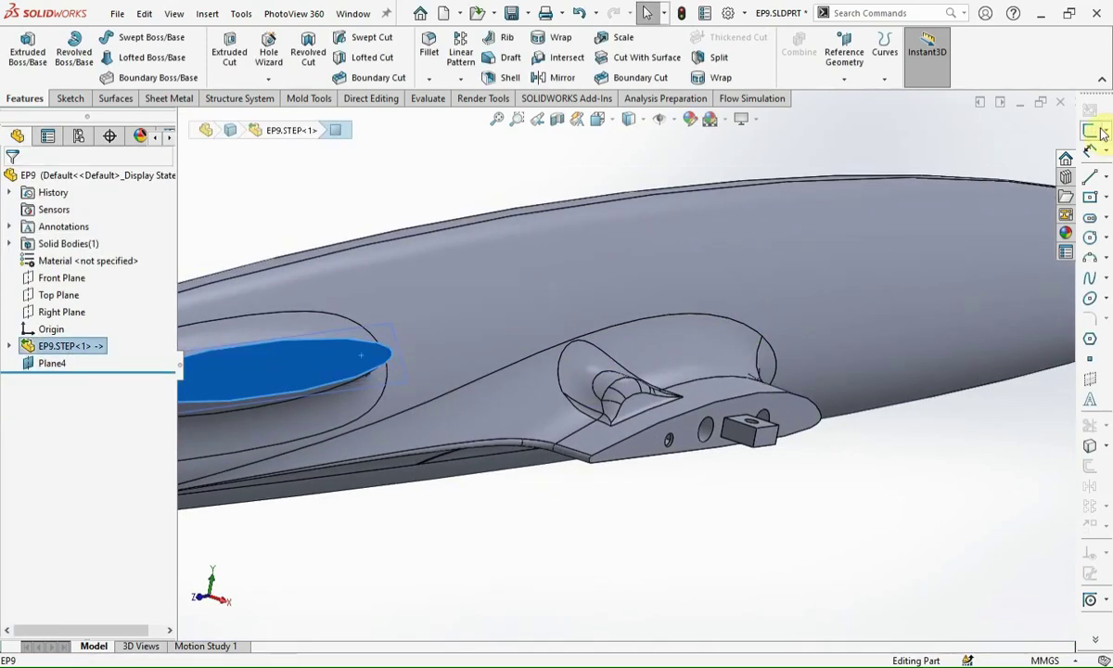
left_click(1091, 131)
left_click(1091, 197)
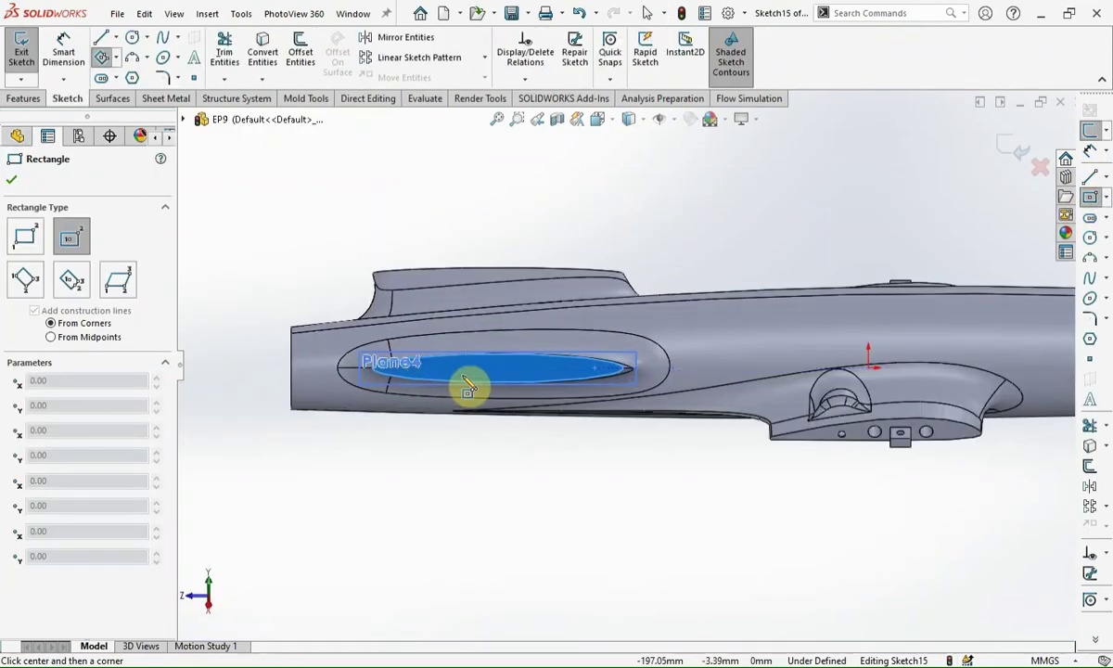
left_click(463, 375)
left_click(629, 318)
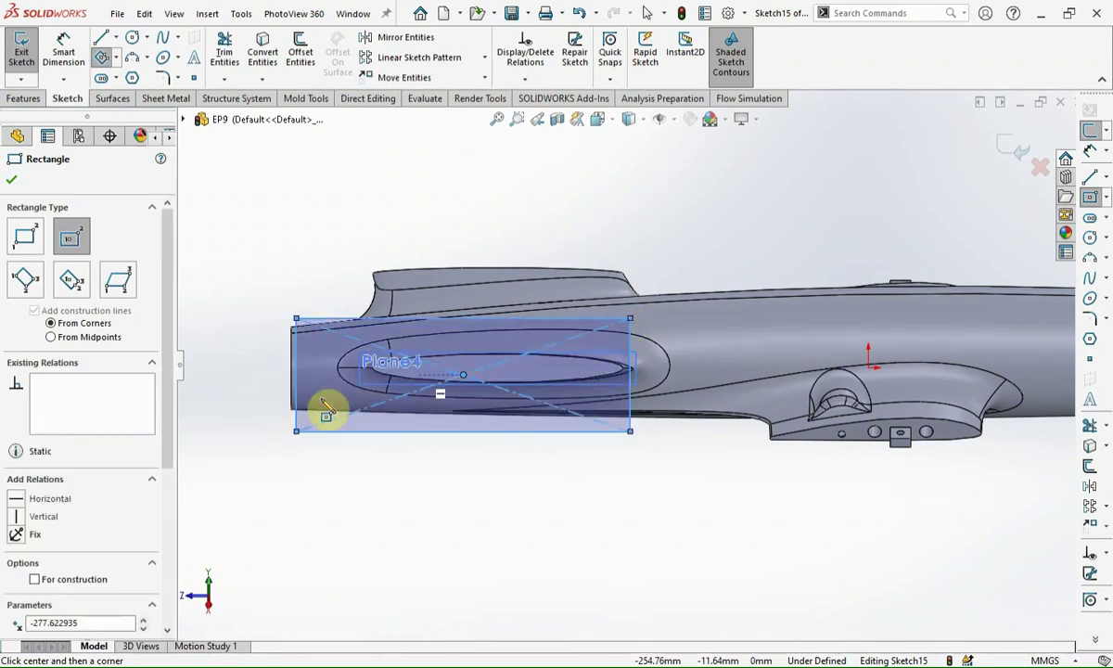
left_click(87, 580)
key("Escape")
Step: Make the rectangle's right and bottom edges tangent to the oval
left_click(630, 342)
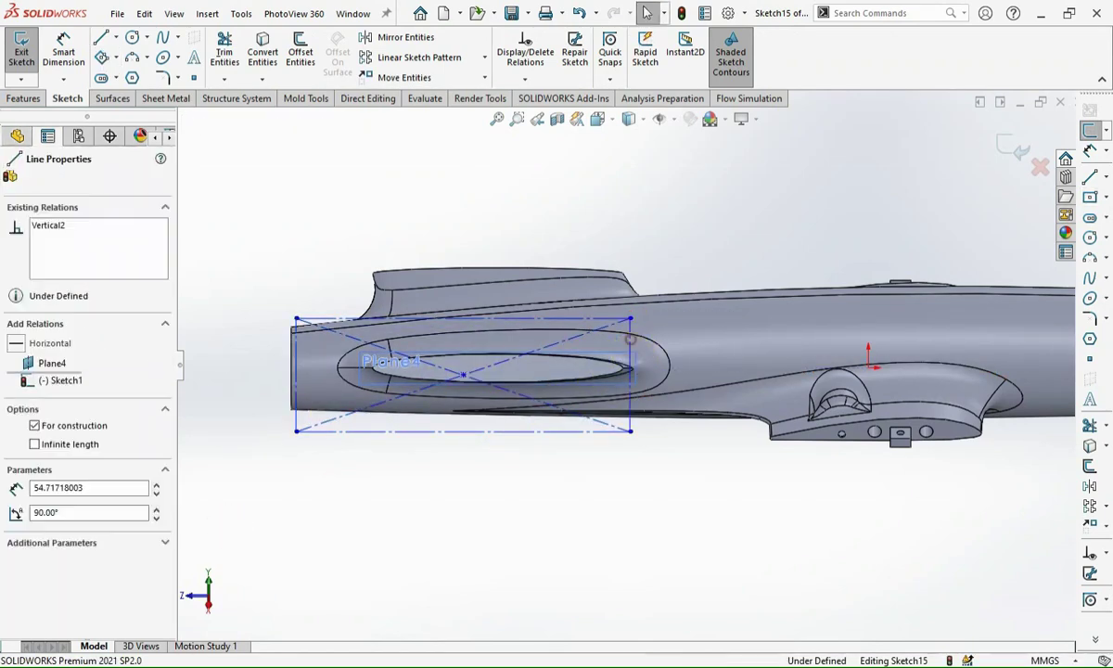
scroll(627, 376, "down", 4)
scroll(616, 415, "down", 3)
left_click(613, 404, "ctrl")
left_click(679, 339)
scroll(617, 422, "up", 3)
scroll(617, 520, "up", 3)
key("Escape")
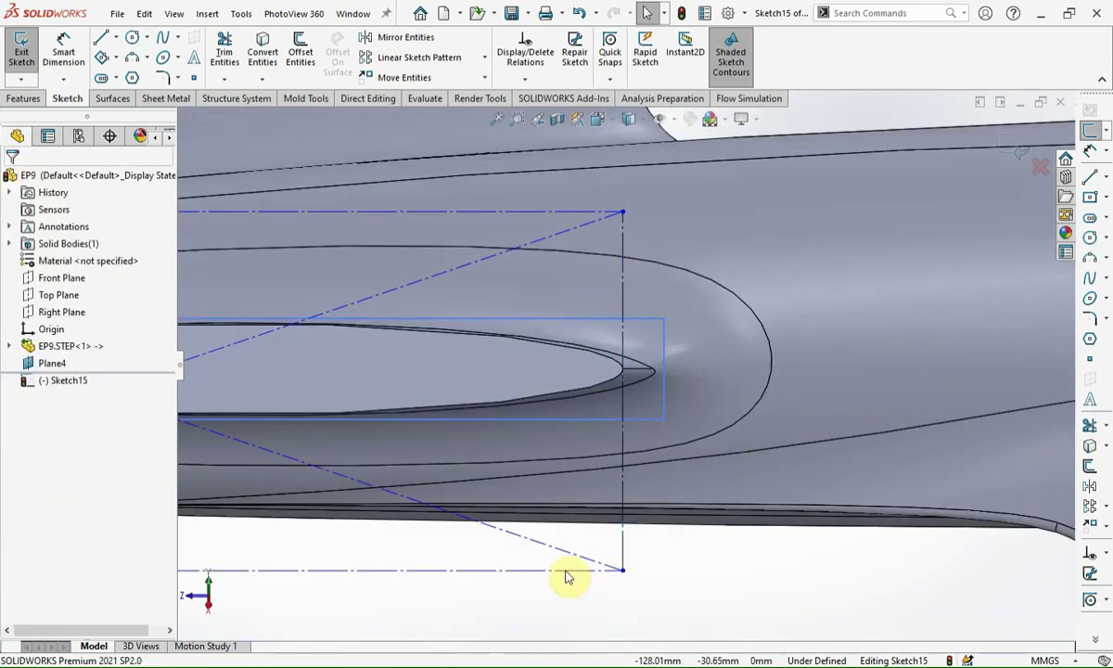
left_click(564, 570)
left_click(596, 388, "ctrl")
left_click(657, 317)
left_click(624, 596)
Step: Make the rectangle's top edge tangent to the oval and its left edge tangent to the oval tip
left_click(543, 214)
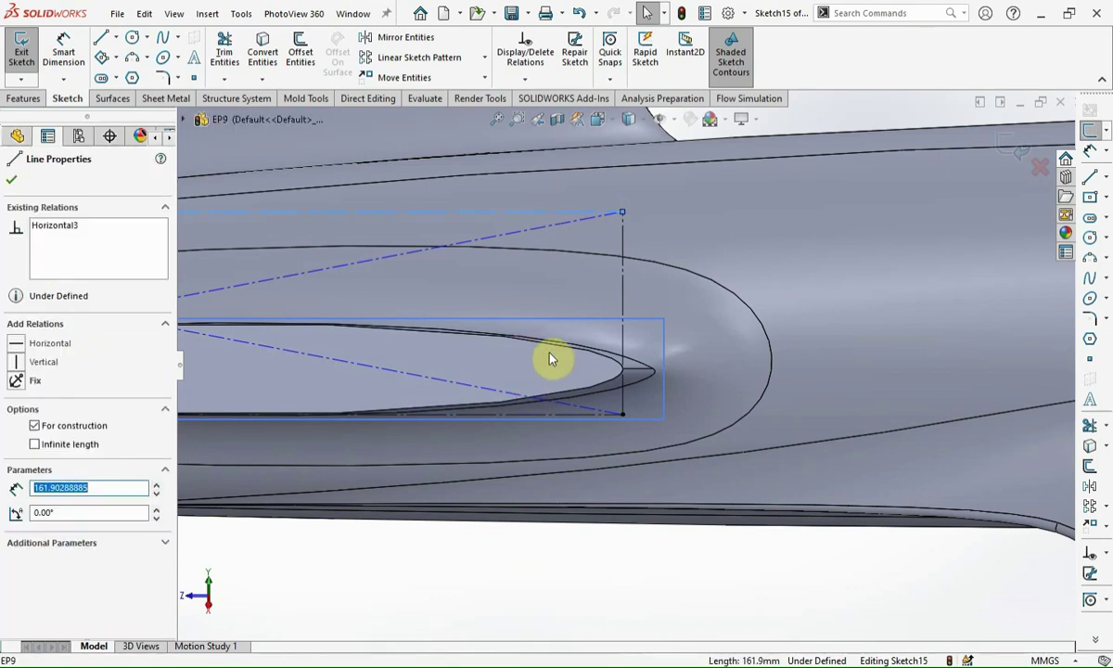
left_click(550, 350, "ctrl")
left_click(550, 350, "ctrl")
left_click(550, 350, "ctrl")
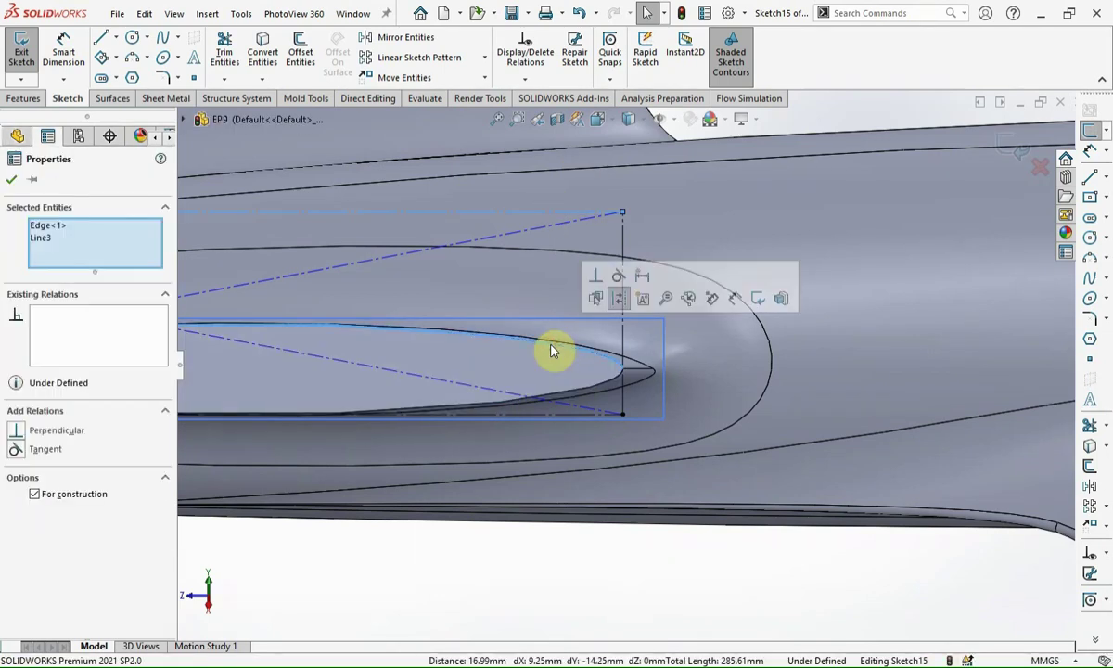
left_click(616, 281)
left_click(561, 535)
scroll(366, 362, "down", 5)
left_click(315, 359)
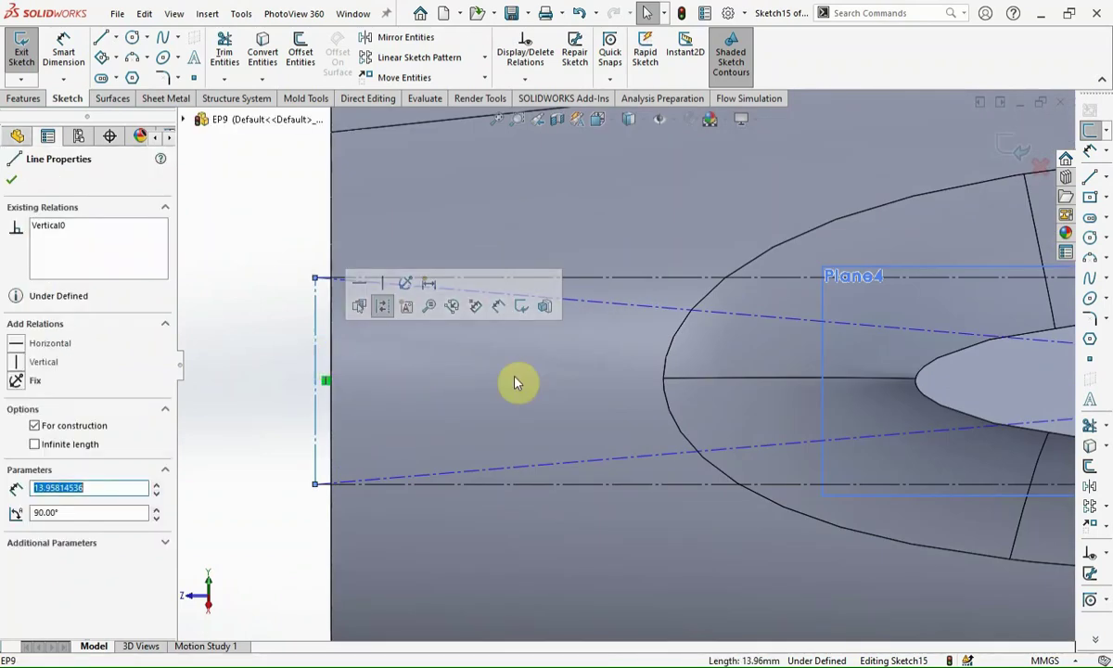
left_click(921, 375, "ctrl")
left_click(921, 376, "ctrl")
left_click(918, 376, "ctrl")
left_click(378, 453)
scroll(377, 453, "up", 5)
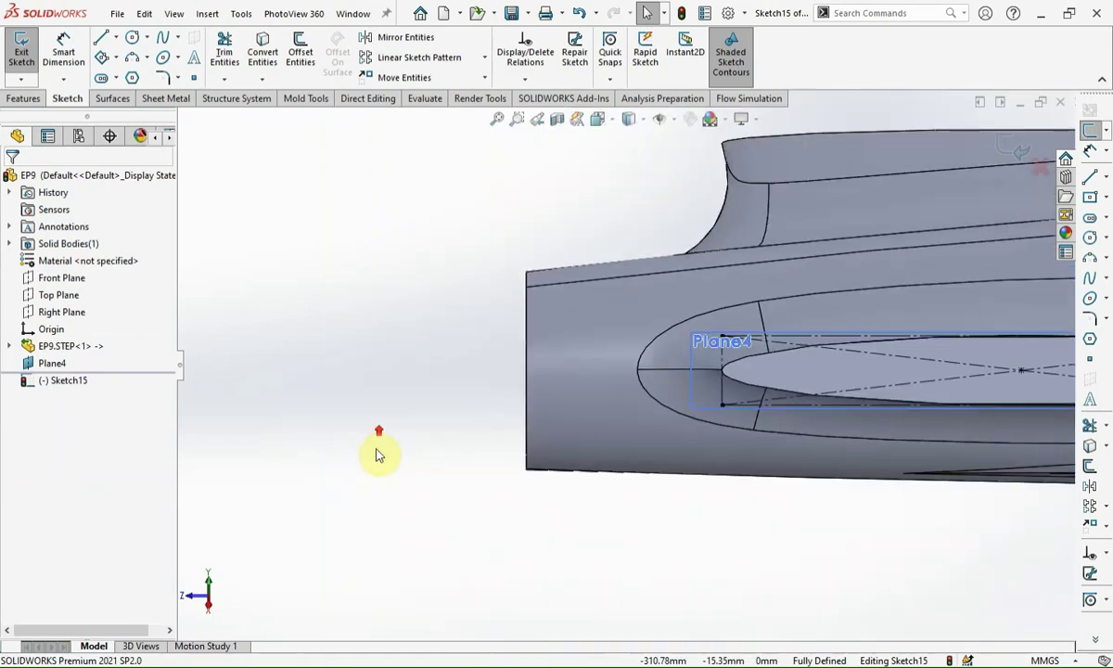
scroll(779, 353, "up", 3)
Step: Draw a centerline ending at the oval tip and close Sketch15
left_click(1107, 179)
left_click(1018, 197)
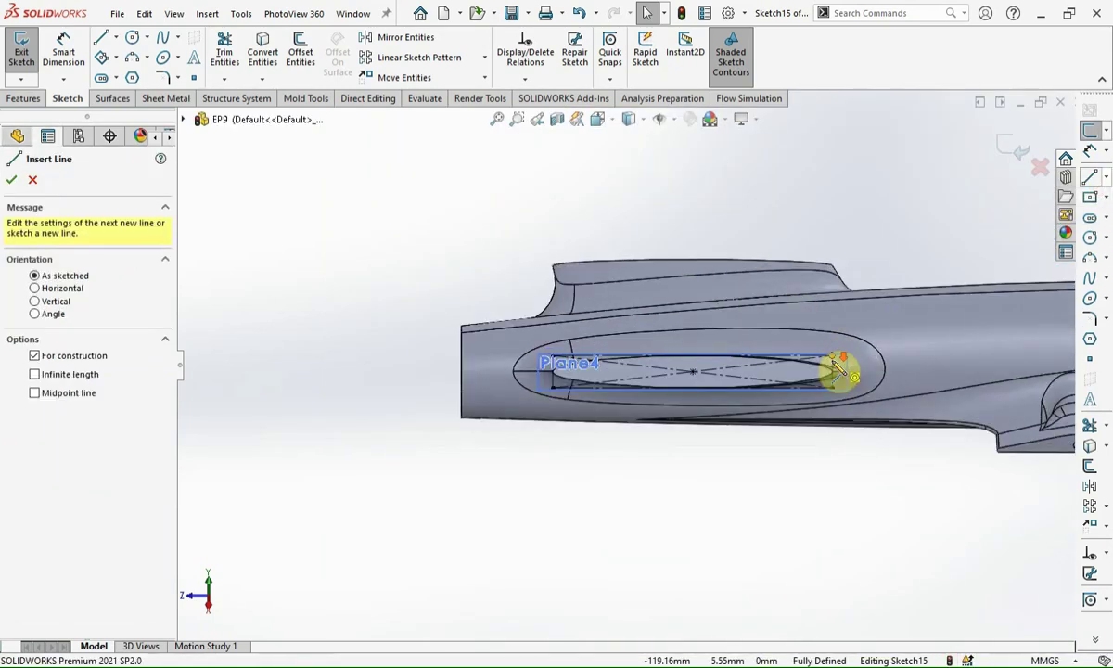
scroll(798, 385, "down", 3)
scroll(705, 394, "down", 3)
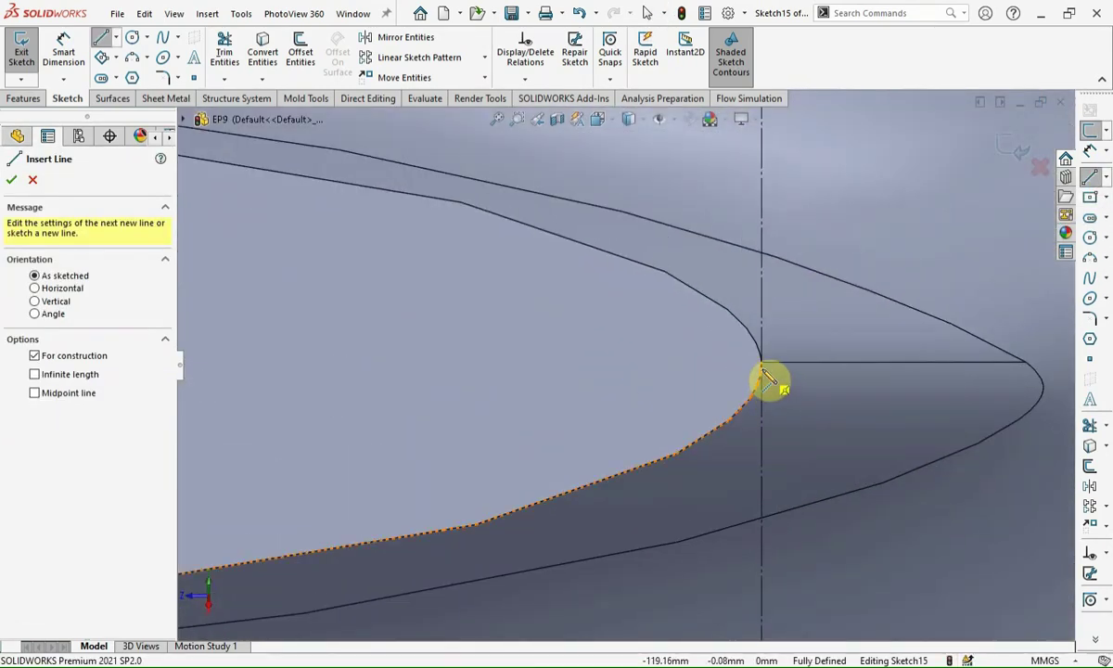
scroll(768, 360, "down", 2)
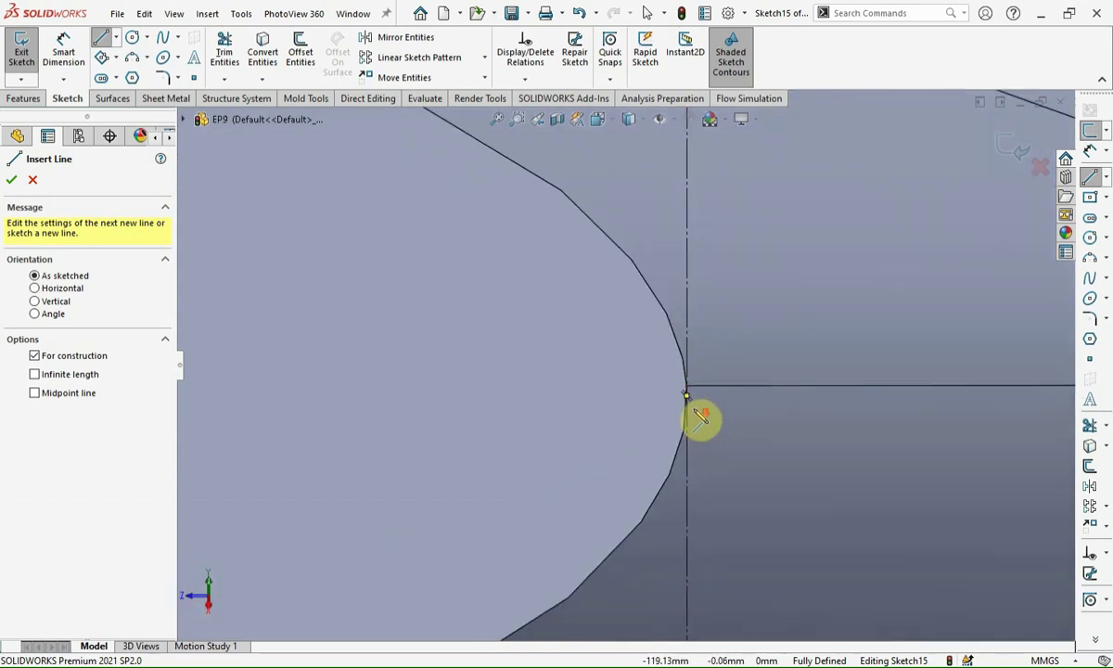
left_click(684, 399)
scroll(537, 453, "up", 3)
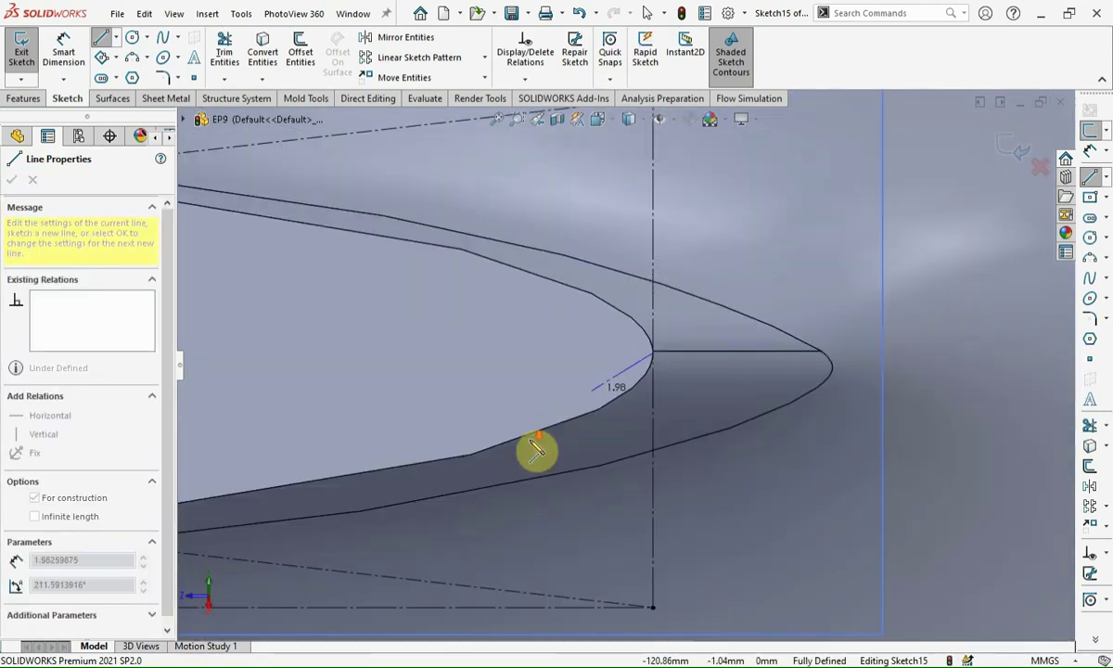
scroll(535, 453, "up", 3)
scroll(417, 418, "up", 2)
scroll(390, 352, "down", 3)
scroll(418, 315, "down", 3)
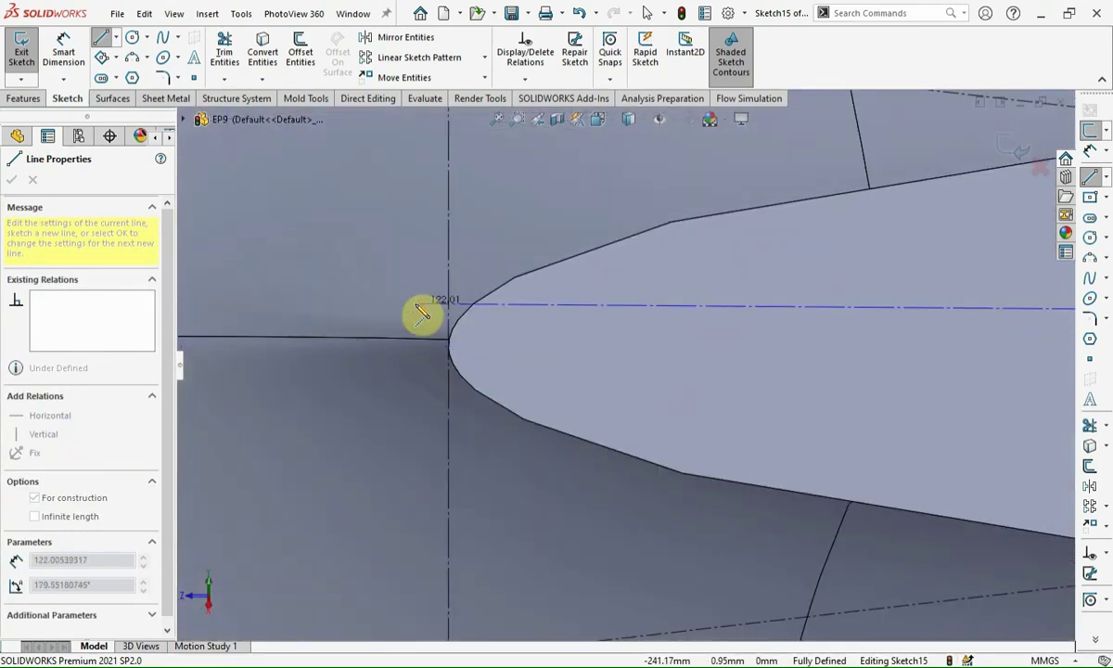
scroll(422, 313, "down", 2)
key("Escape")
scroll(700, 594, "up", 2)
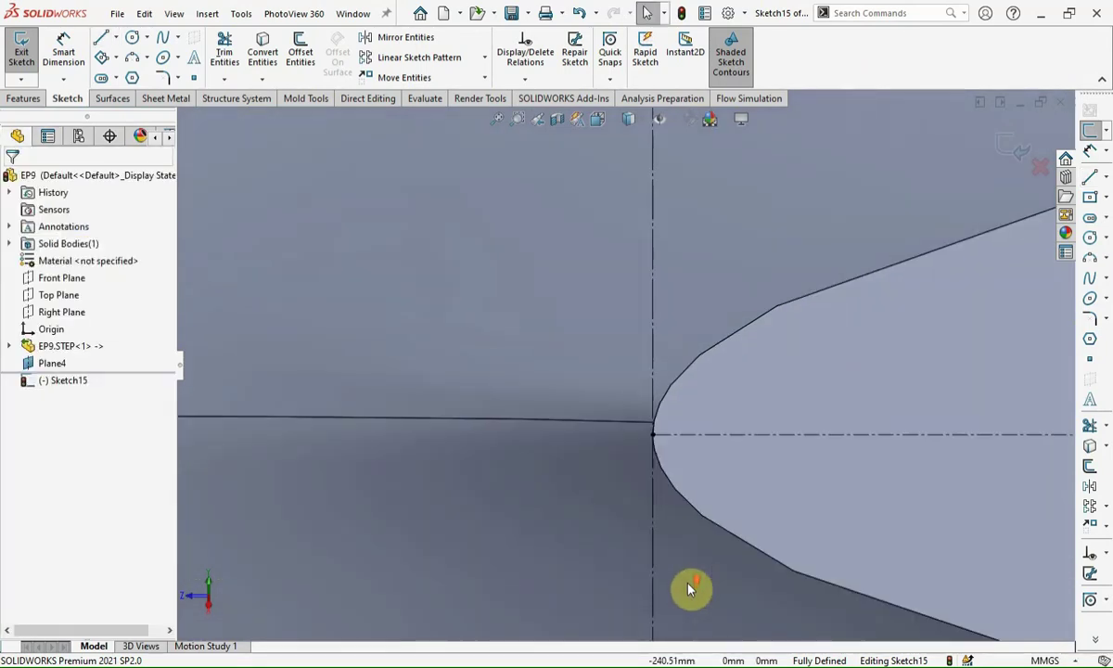
scroll(668, 580, "up", 2)
scroll(645, 571, "up", 2)
left_click(1016, 148)
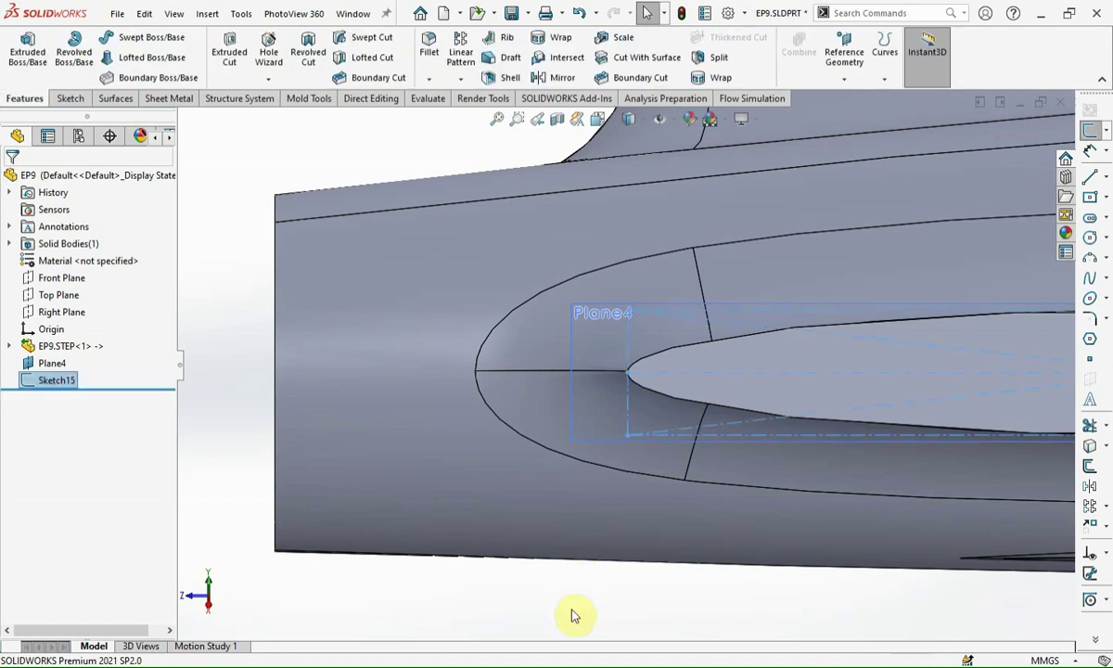
Step: Sketch on Plane4 a construction line reusing Sketch15's centre line along the oval
mouse_move(557, 603)
middle_mouse_down()
mouse_move(792, 473)
mouse_move(552, 484)
middle_mouse_up()
left_click(554, 481)
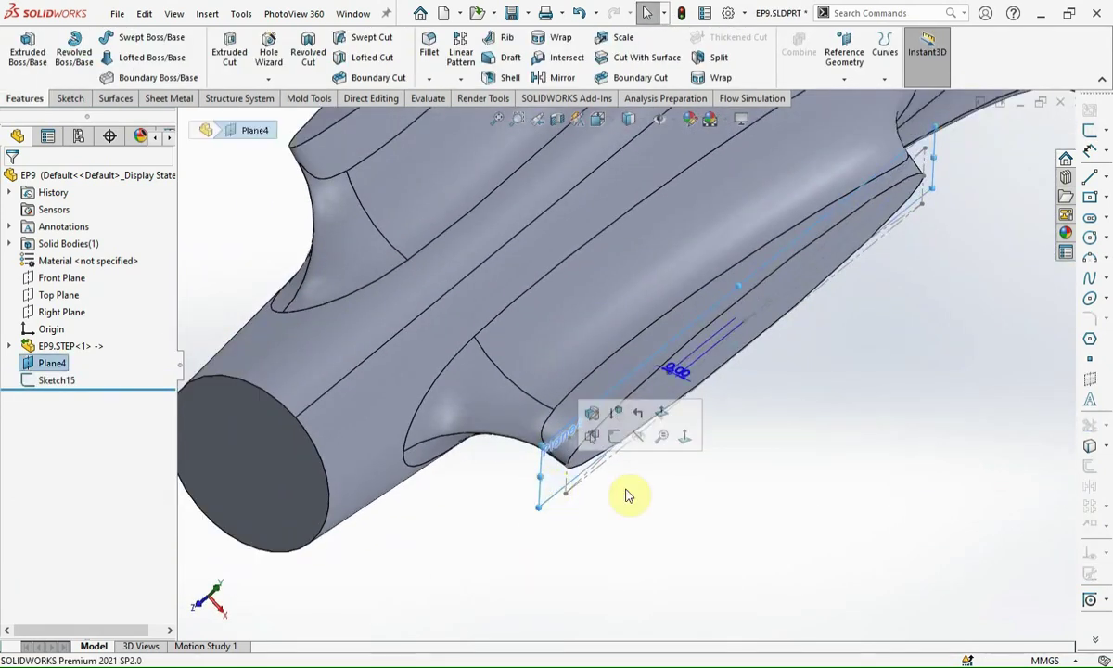
left_click(1090, 134)
scroll(405, 372, "down", 3)
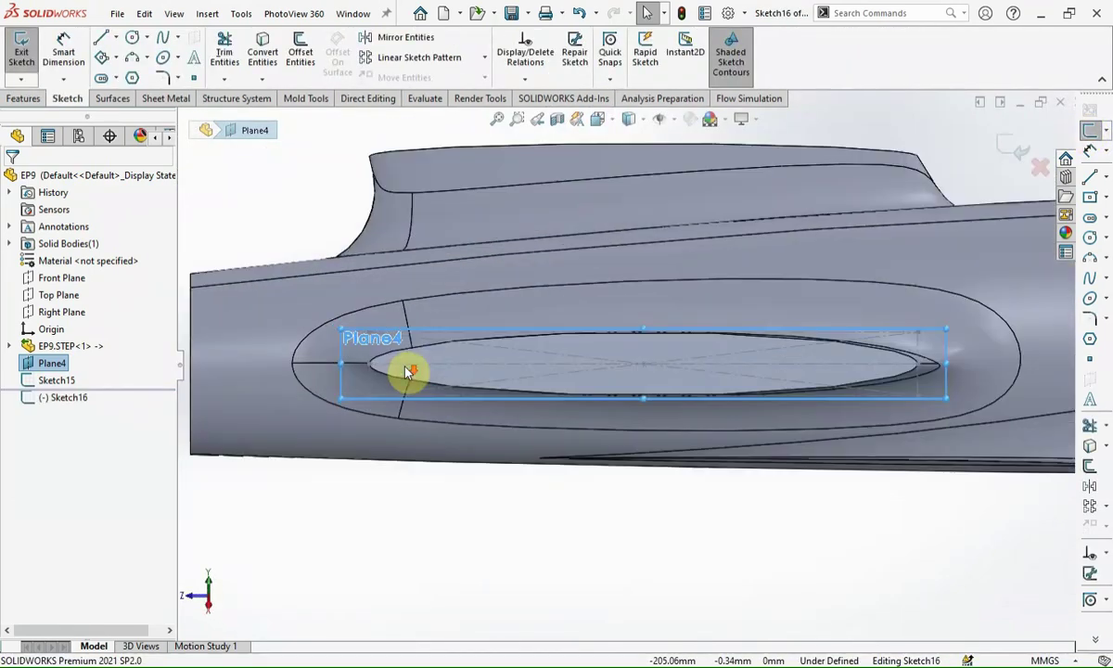
scroll(429, 374, "down", 2)
left_click(429, 373)
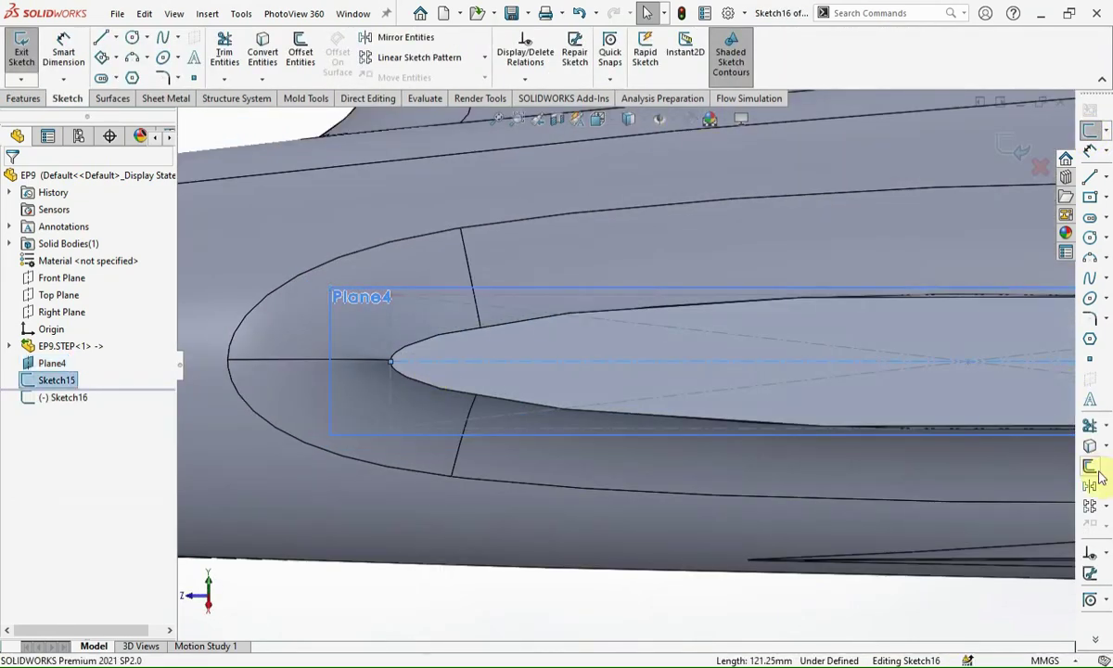
left_click(443, 363)
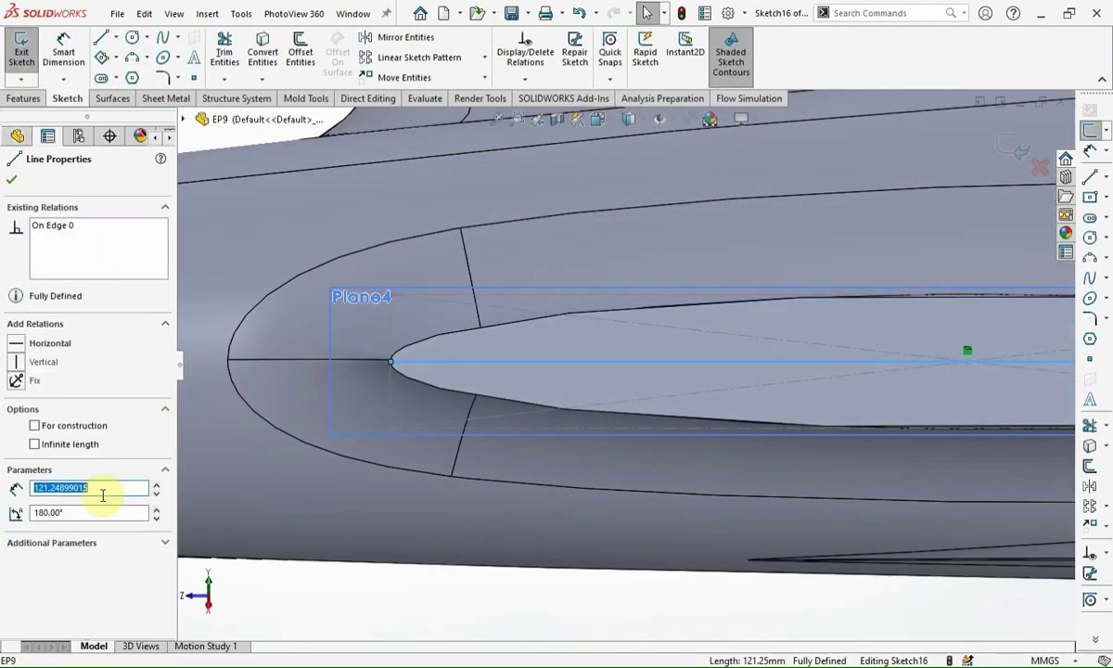
left_click(12, 180)
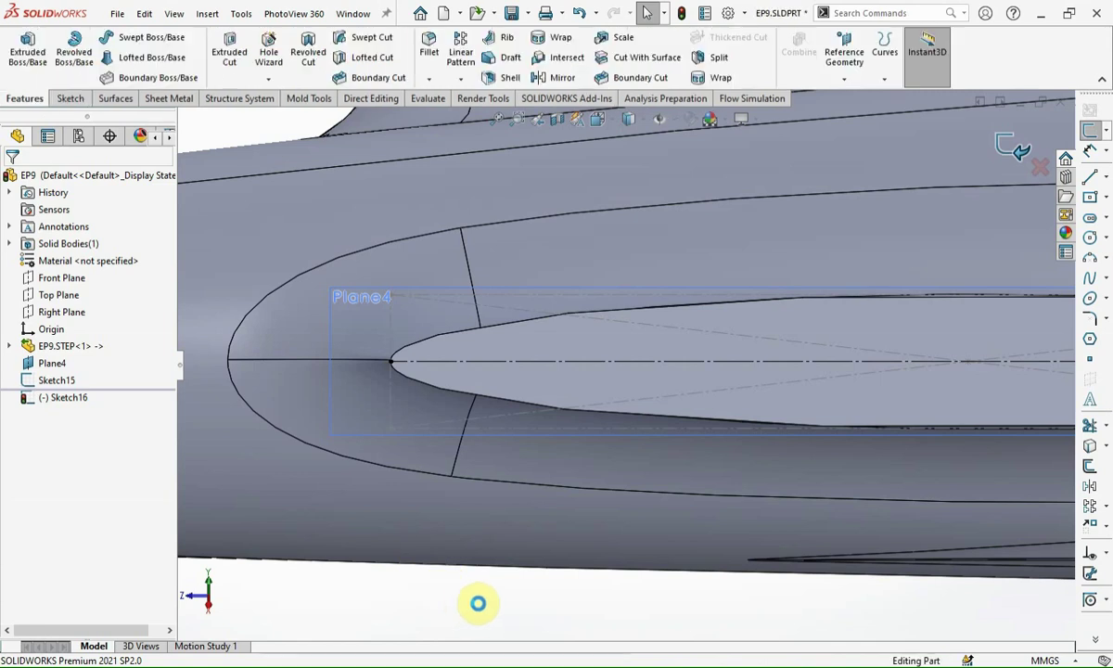
mouse_move(465, 589)
middle_mouse_down()
mouse_move(658, 370)
mouse_move(703, 477)
middle_mouse_up()
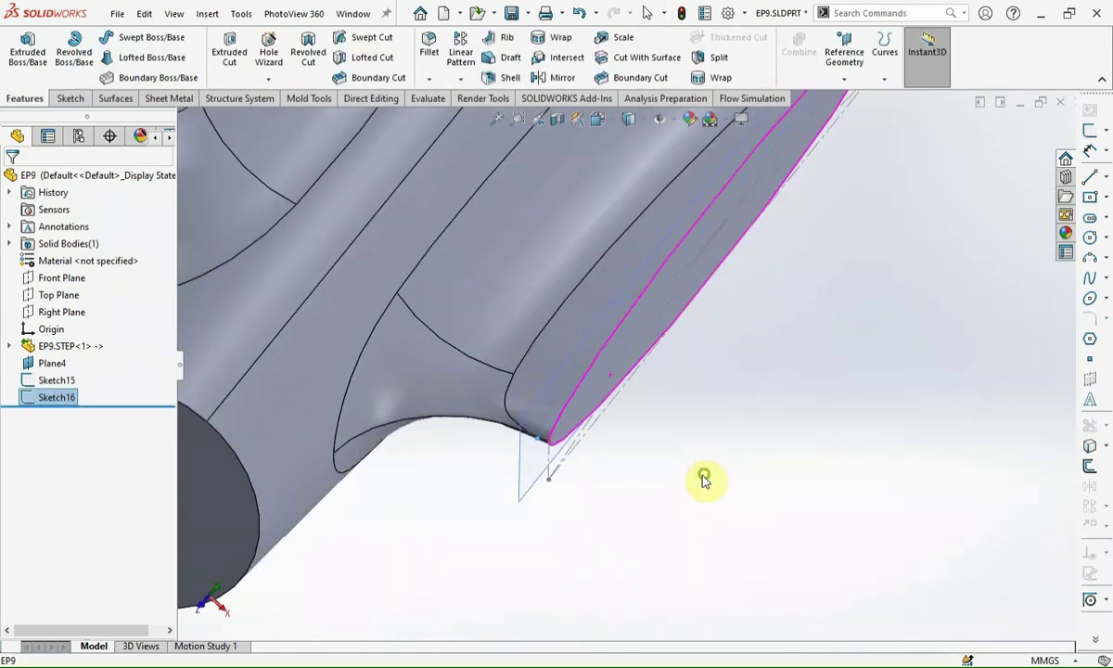
Step: Create Plane5 through the Sketch16 line and Sketch15's centerline
left_click(532, 465)
left_click(612, 445)
scroll(563, 419, "down", 3)
left_click(567, 417)
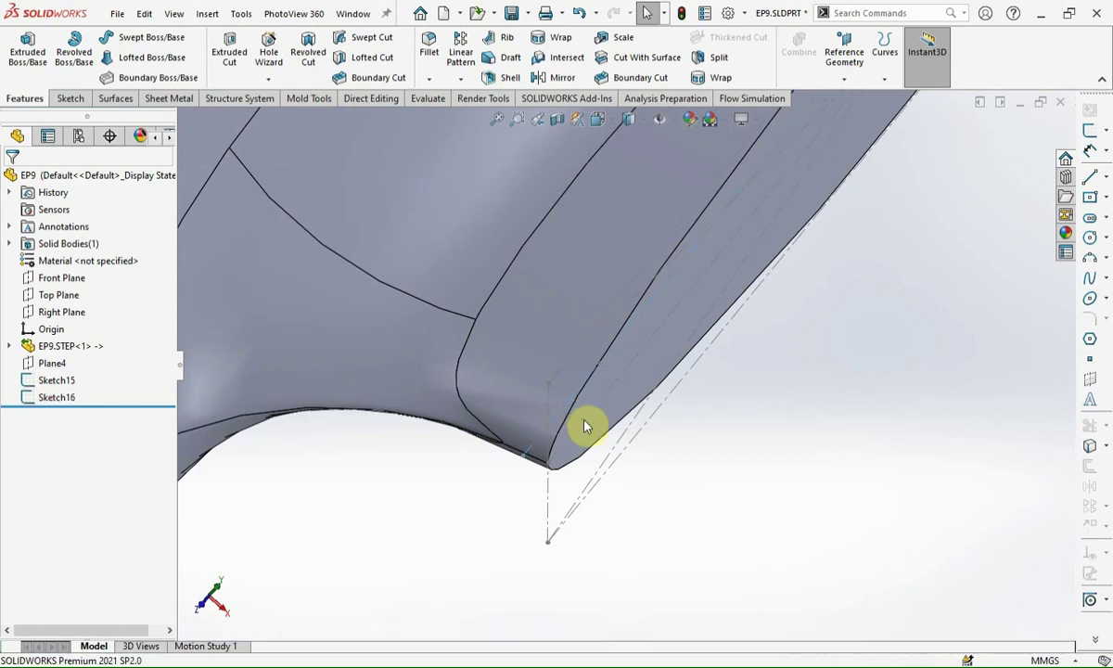
left_click(585, 419, "ctrl")
left_click(844, 51)
left_click(857, 97)
left_click(11, 182)
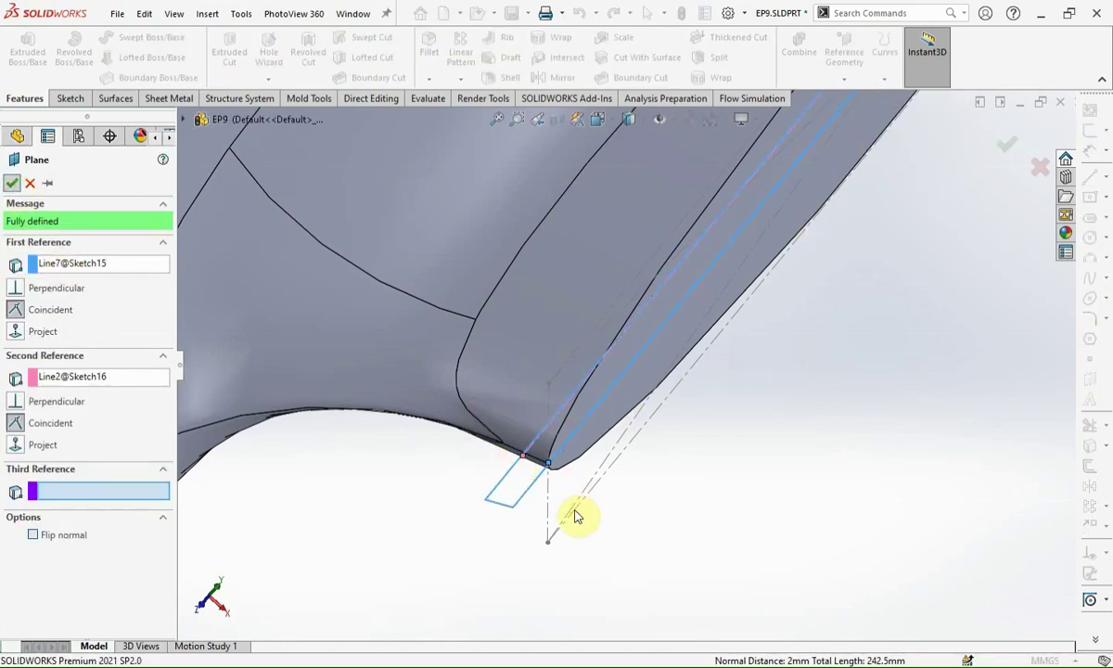
left_click(638, 463)
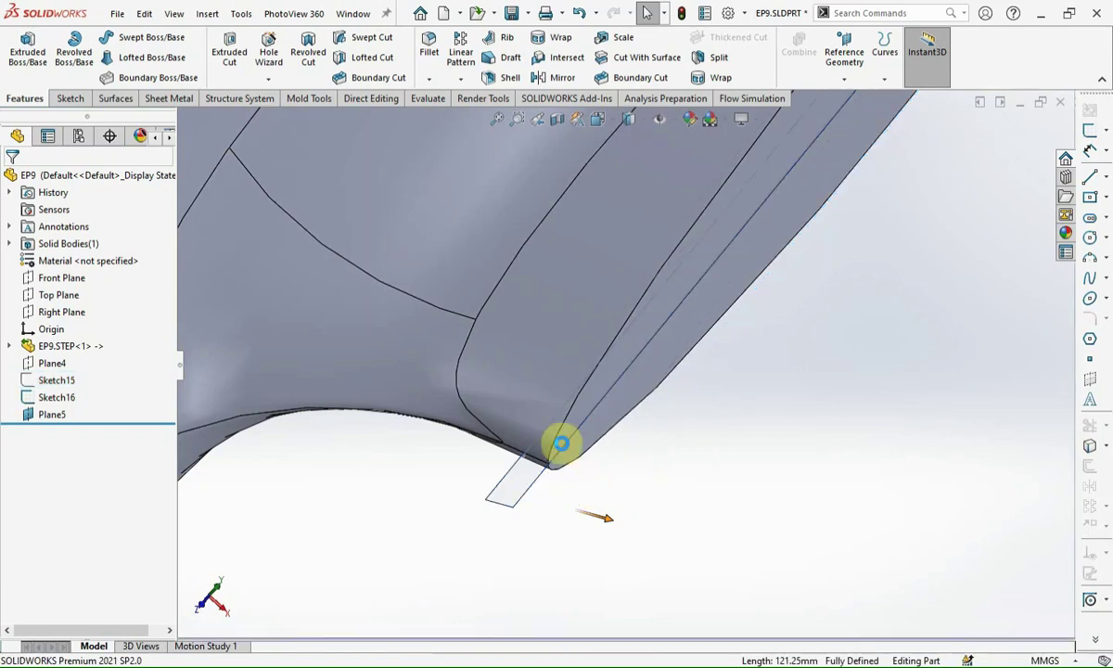
Step: Check Sketch16 and Plane5 in the FeatureManager tree
left_click(561, 443)
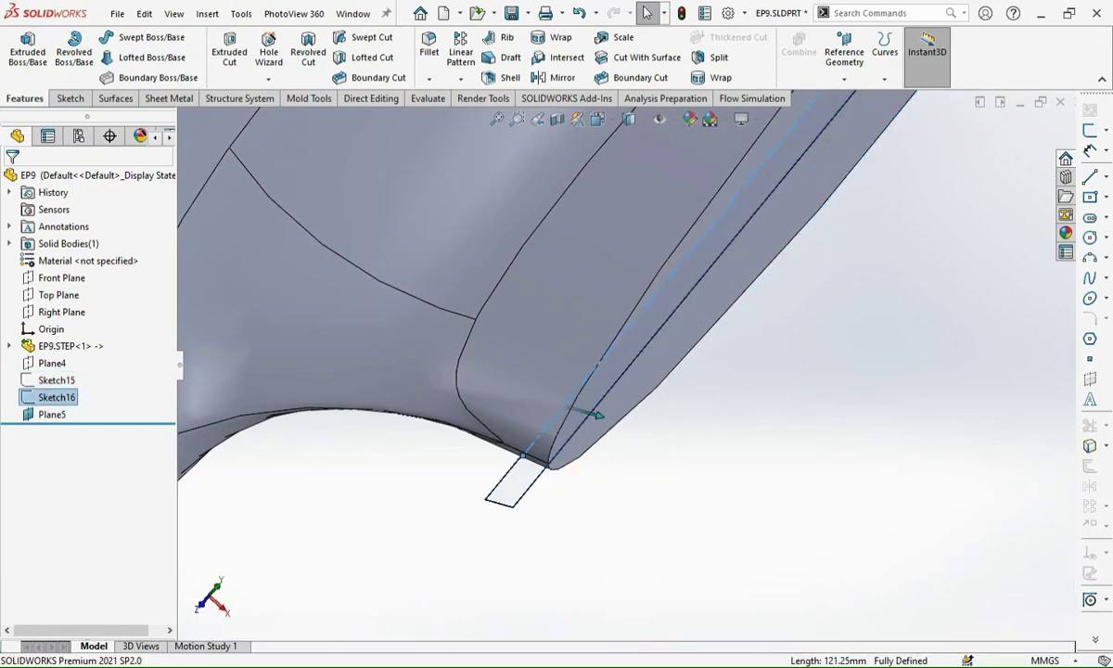
left_click(591, 489)
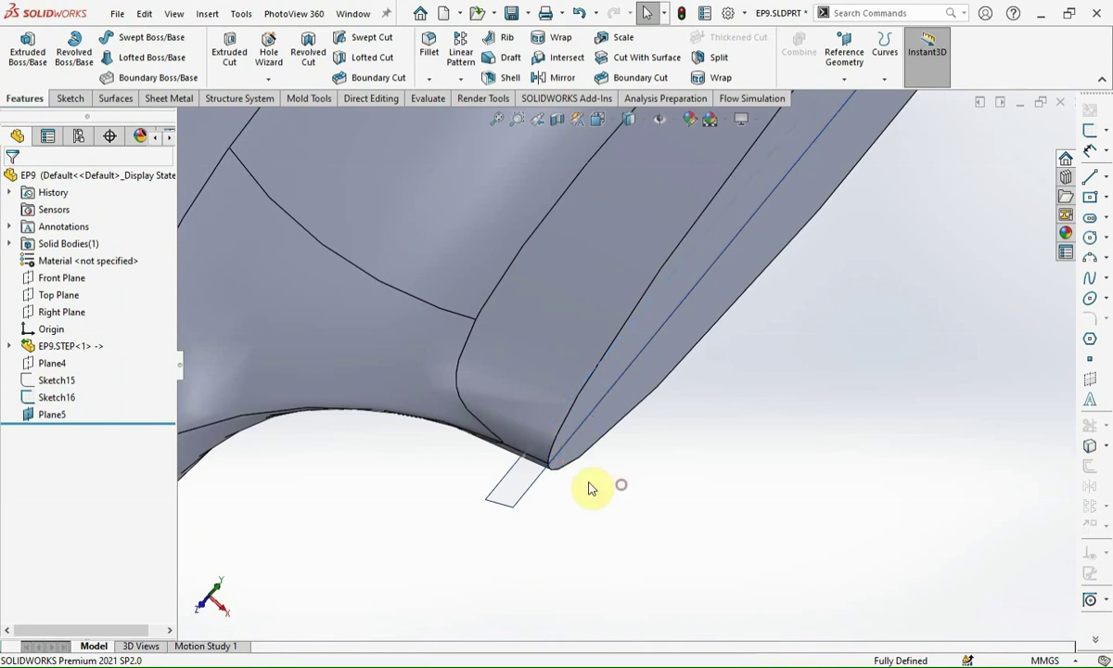
left_click(524, 459)
left_click(596, 404)
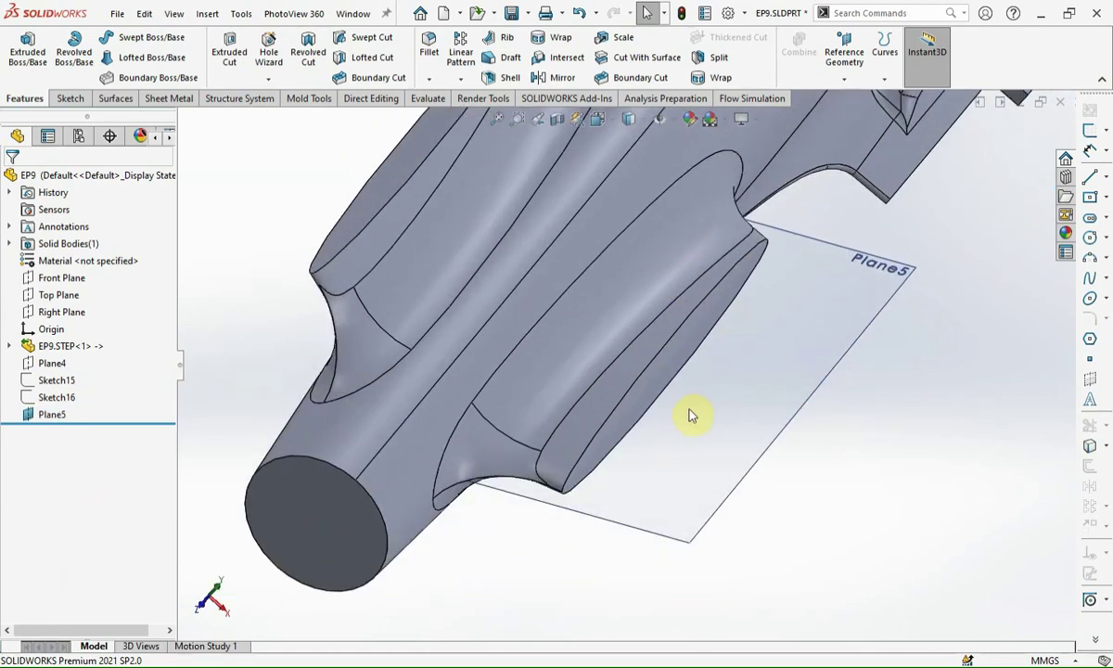
Step: Open the sg90 servo part and box-select all lines of its outline Sketch16
left_click(1019, 102)
key("ctrl+w")
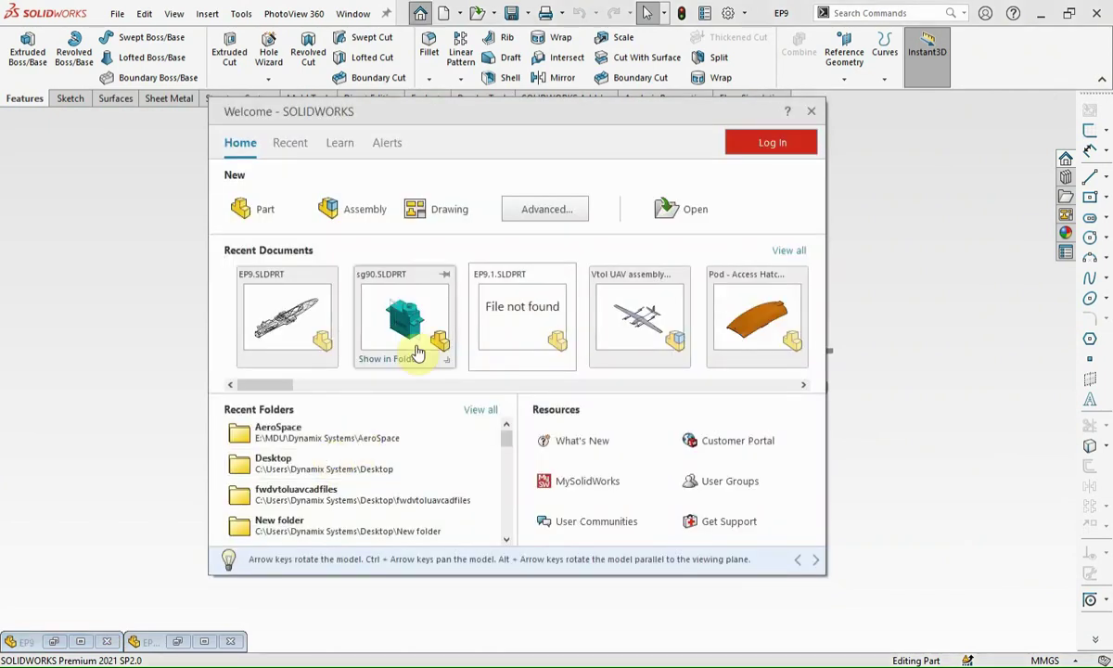
left_click(416, 351)
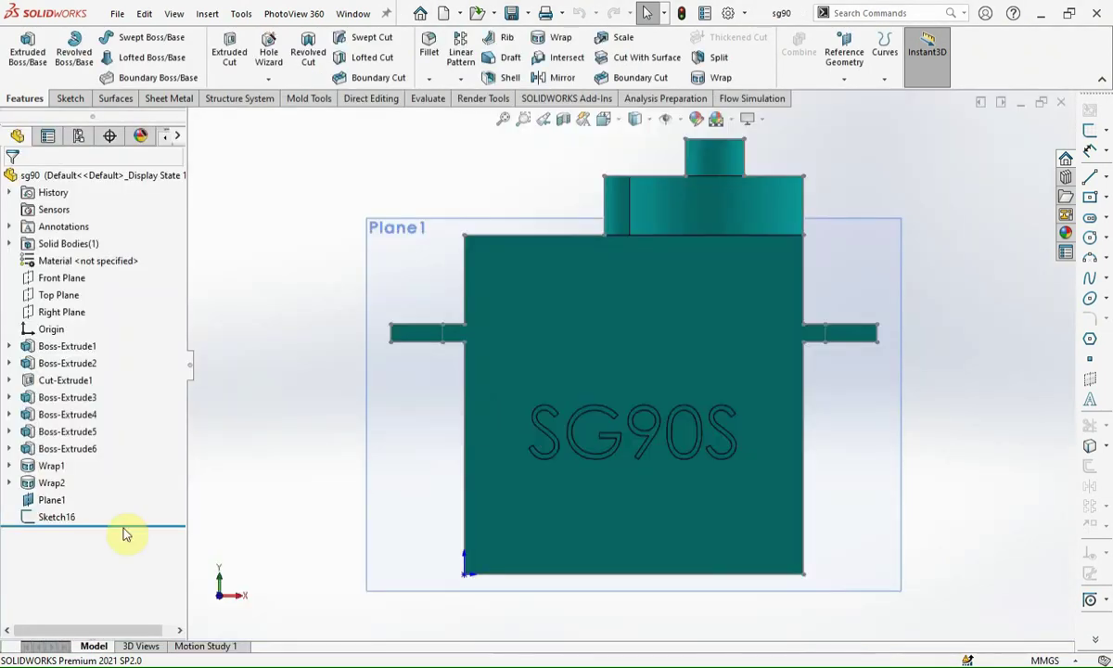
left_click(51, 516)
left_click(60, 466)
mouse_move(385, 482)
middle_mouse_down()
mouse_move(352, 273)
mouse_move(475, 266)
middle_mouse_up()
mouse_move(910, 534)
left_mouse_down()
mouse_move(337, 190)
mouse_move(391, 245)
left_mouse_up()
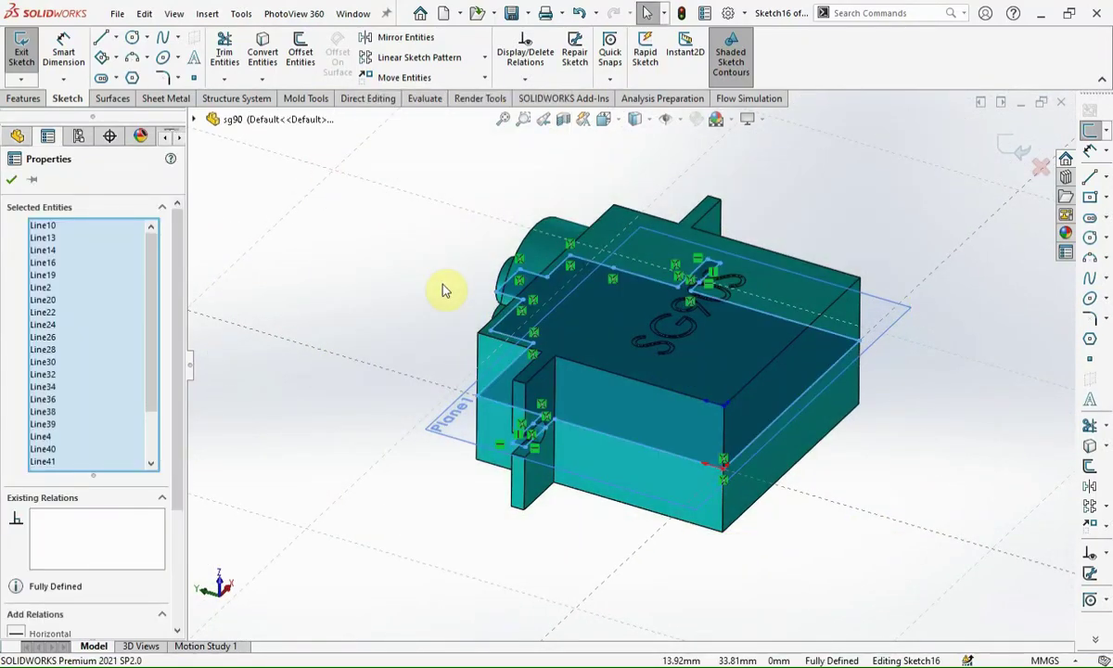
Step: Exit the servo sketch, return to EP9 and start a sketch on Plane5
left_click(1014, 155)
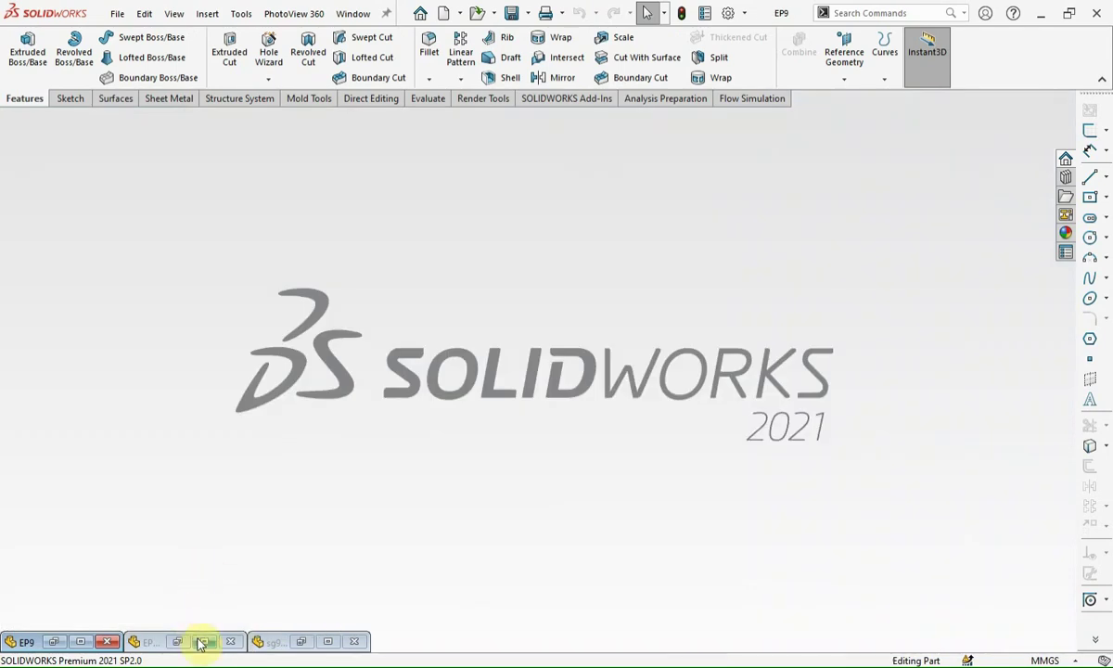
left_click(202, 641)
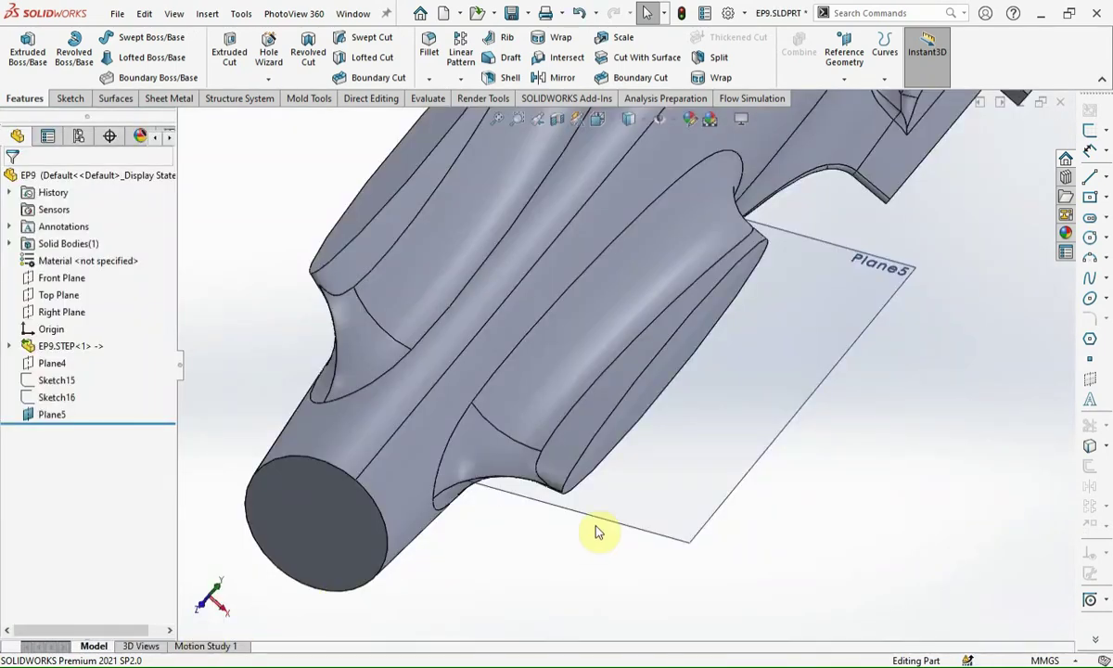
left_click(696, 505)
left_click(768, 455)
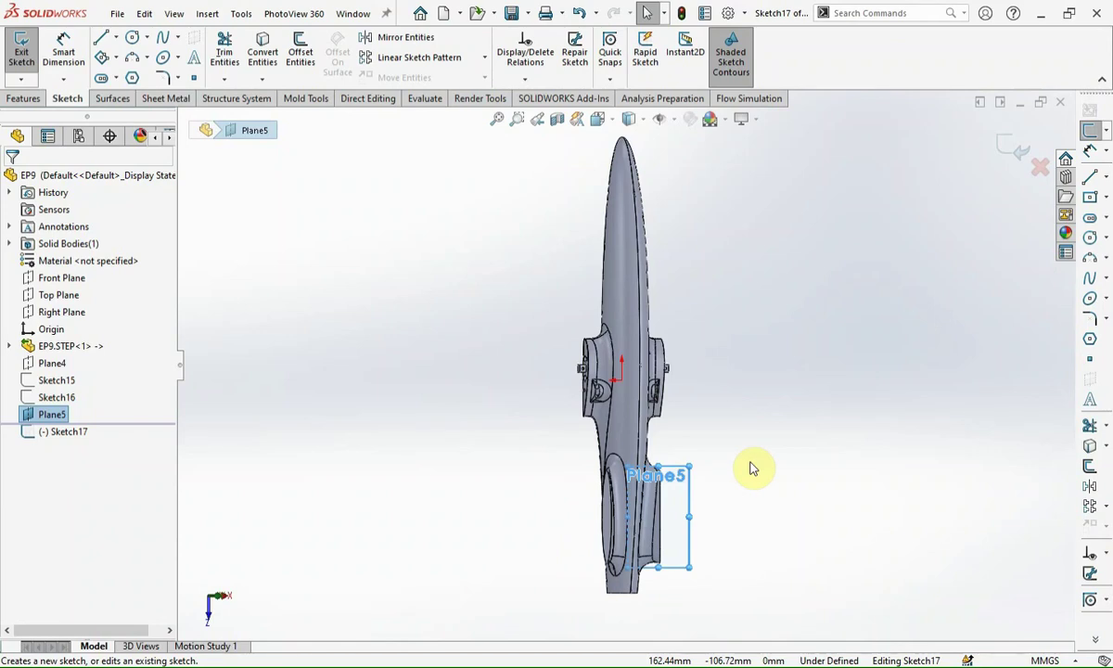
Step: Paste the servo outline as a block, rotated to about 115.19° and moved onto the fuselage
key("ctrl+v")
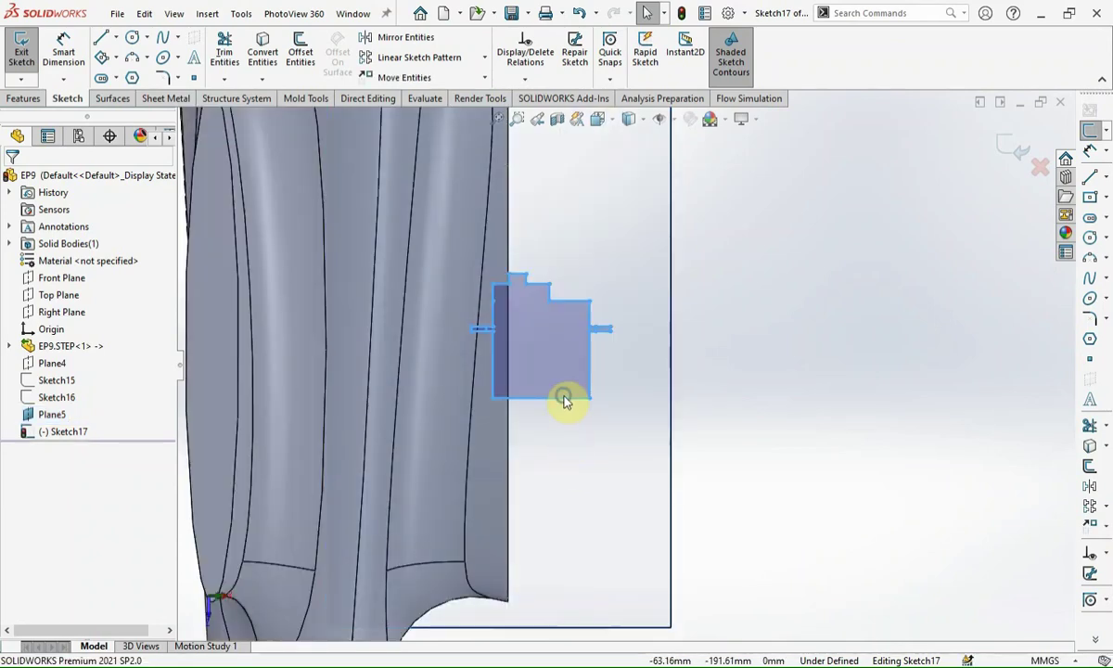
right_click(564, 401)
left_click(619, 367)
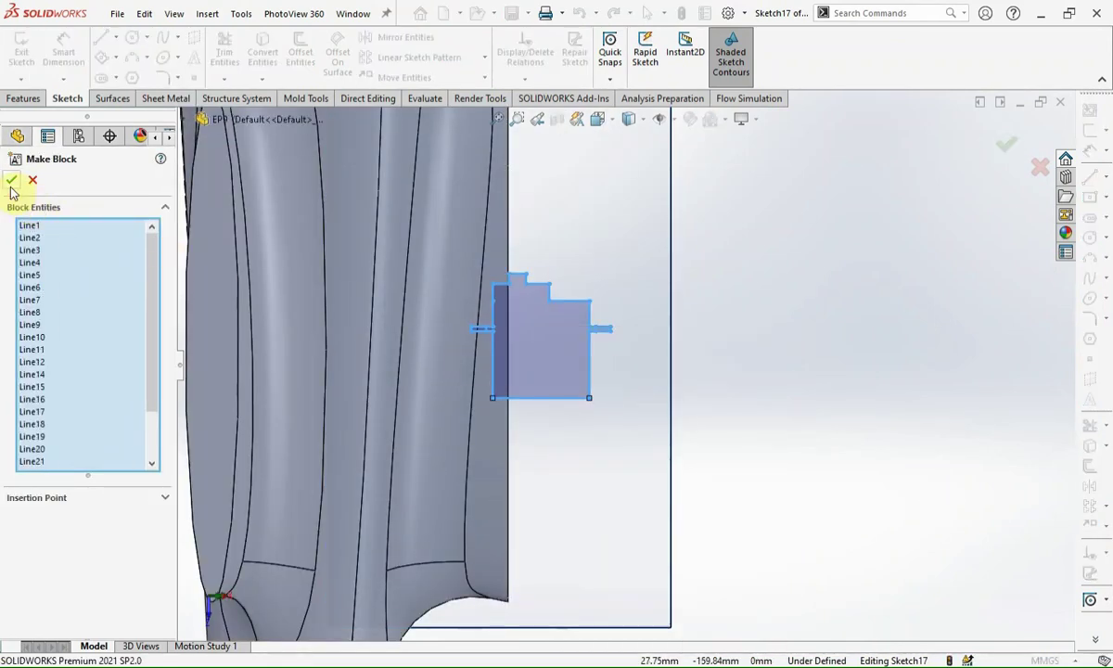
left_click(11, 181)
left_click(589, 399)
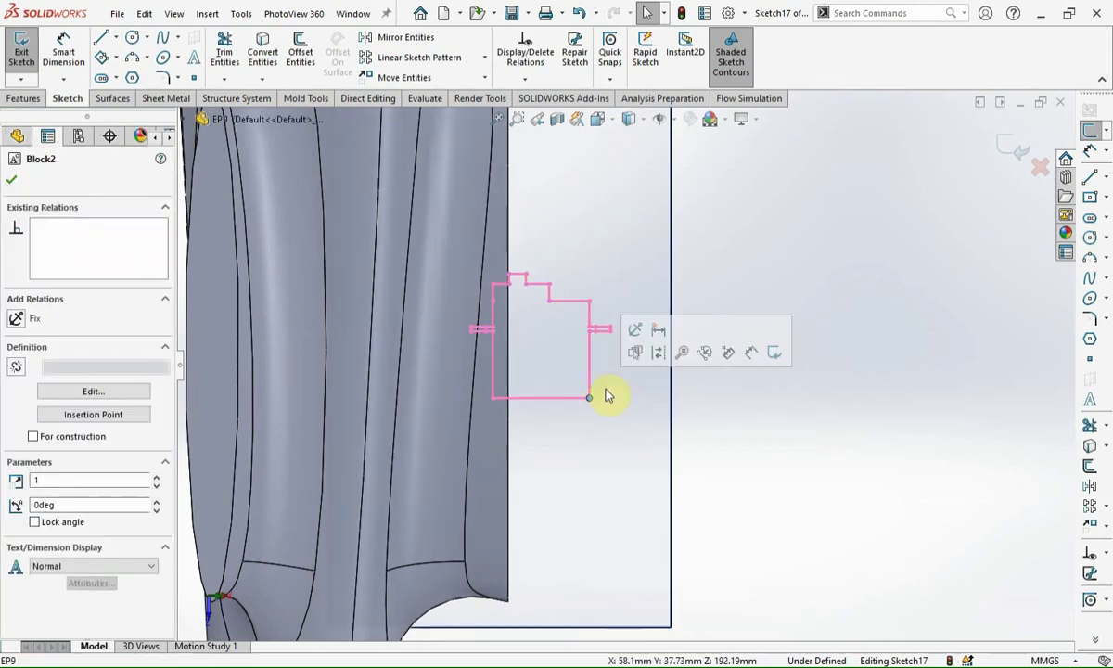
left_click(632, 329)
mouse_move(521, 279)
left_mouse_down()
mouse_move(666, 294)
mouse_move(708, 455)
mouse_move(590, 410)
left_mouse_up()
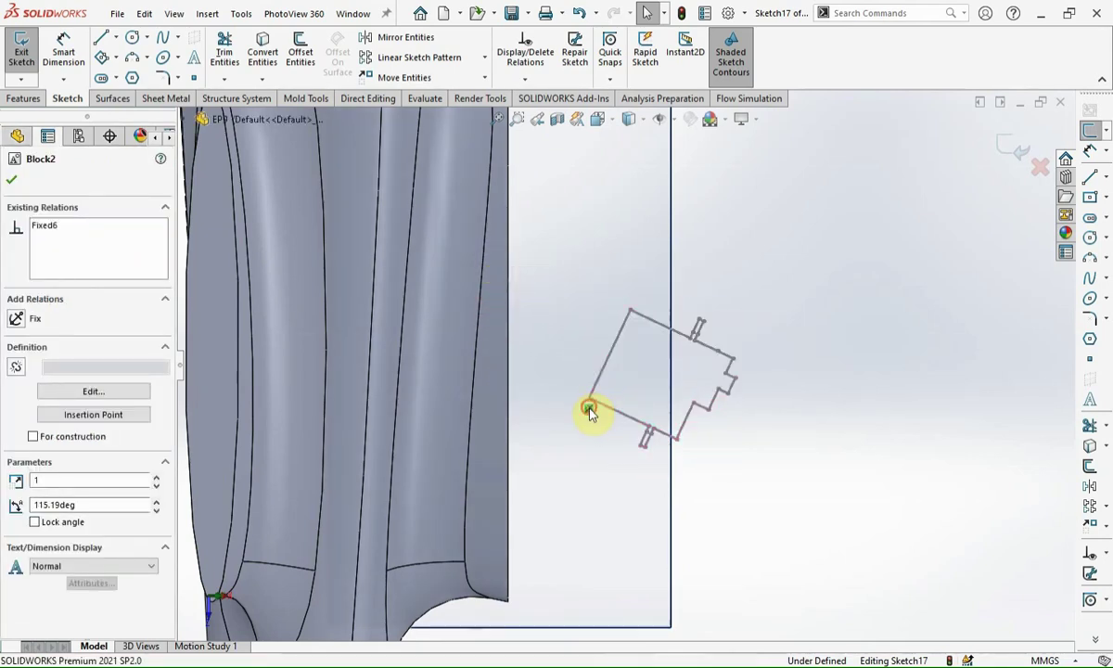
left_click_drag(734, 362, 498, 315)
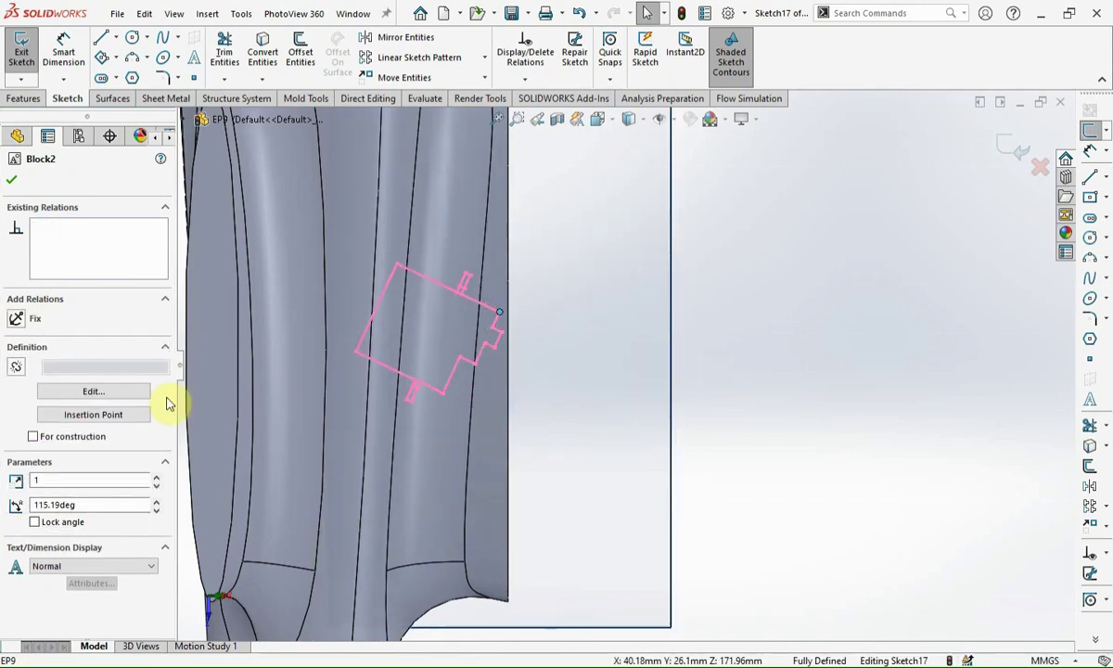
Step: Set all lines inside the servo block to construction geometry
left_click(93, 391)
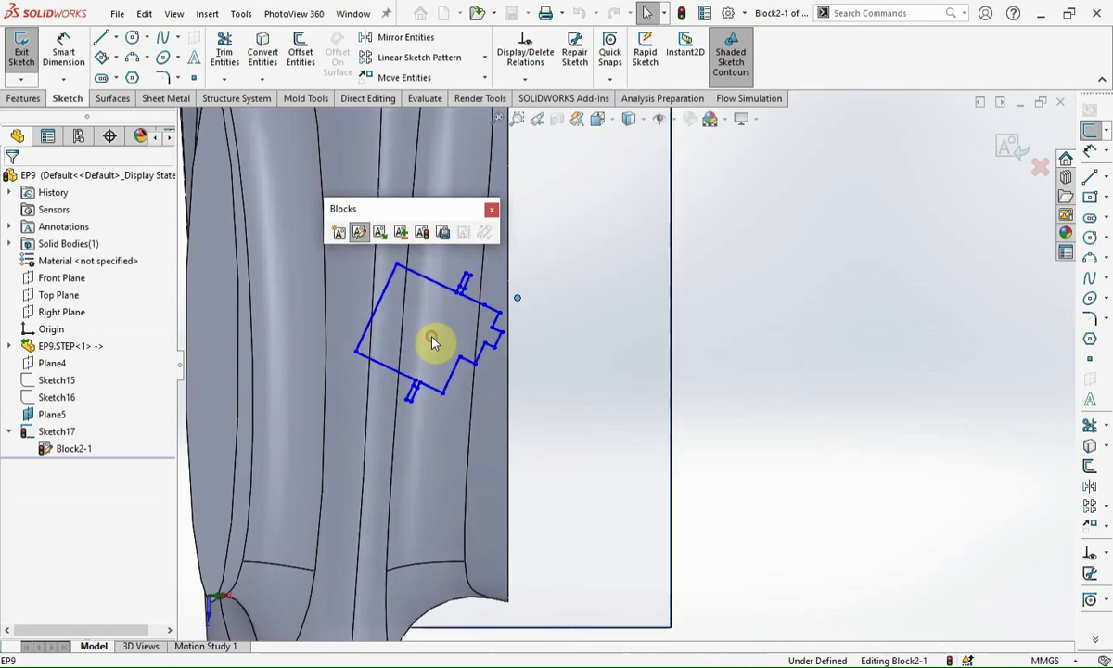
left_click_drag(604, 422, 248, 241)
left_click(88, 610)
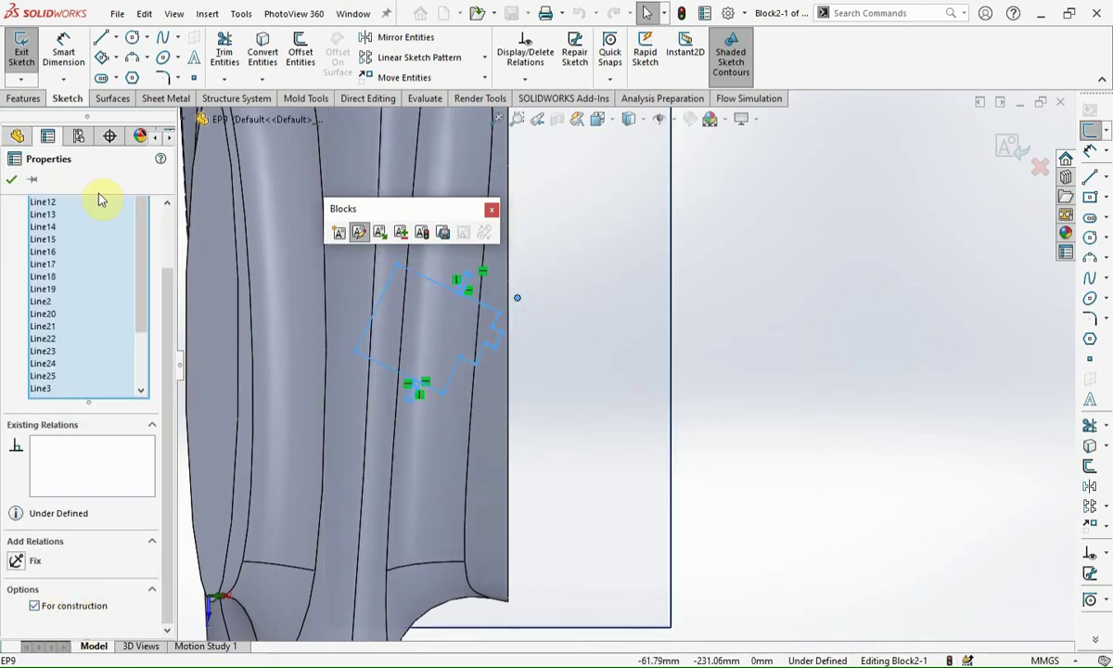
left_click(10, 178)
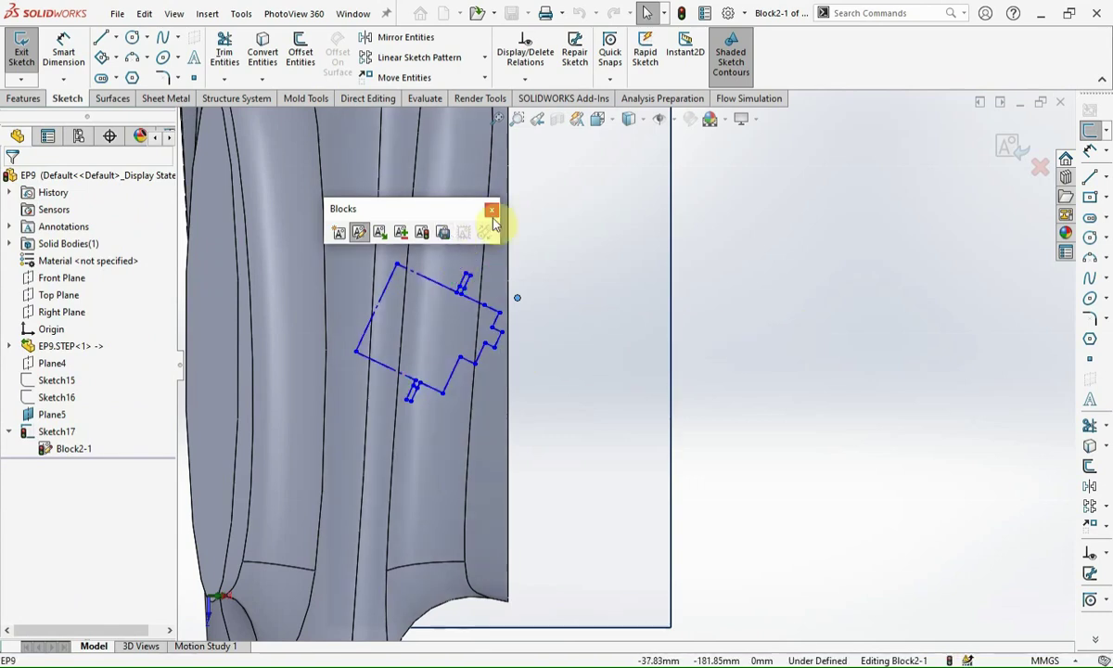
left_click(1007, 148)
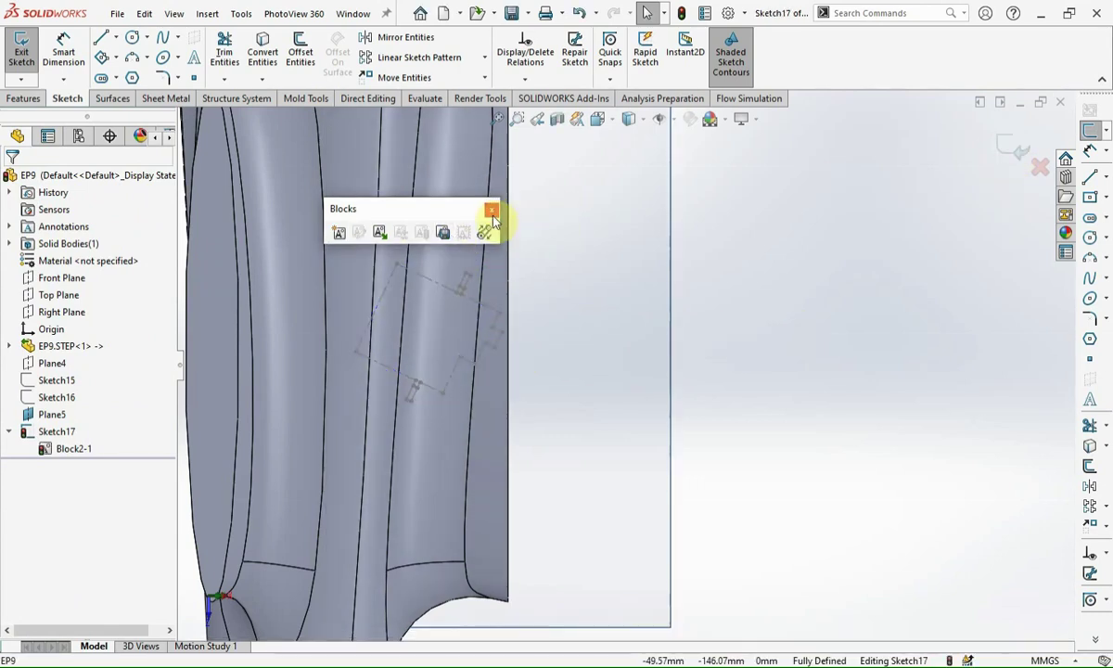
Step: Snap the servo block's corner onto the fuselage edge
middle_click_drag(534, 248, 420, 297)
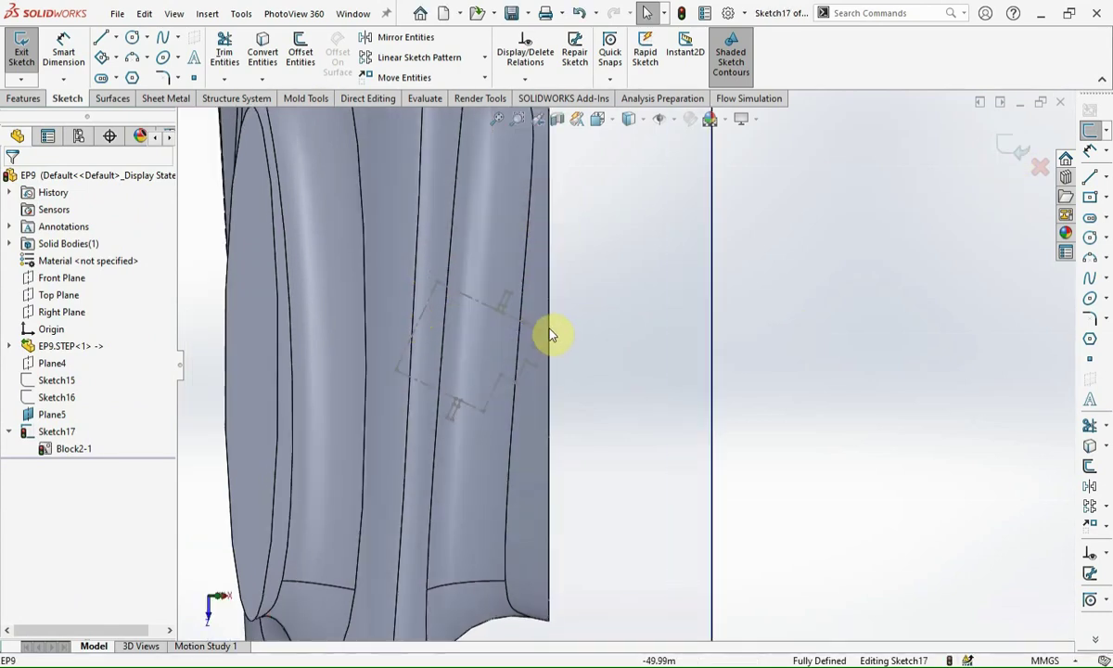
left_click_drag(540, 328, 601, 343)
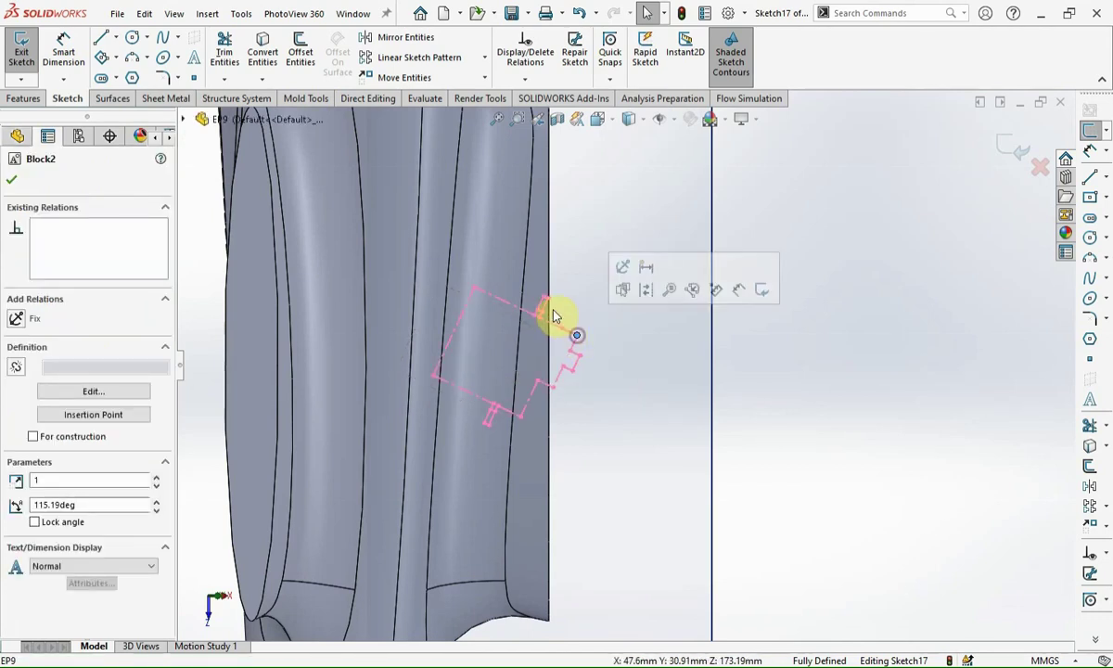
scroll(561, 311, "down", 3)
scroll(562, 311, "down", 2)
left_click_drag(576, 320, 577, 326)
left_click(687, 377)
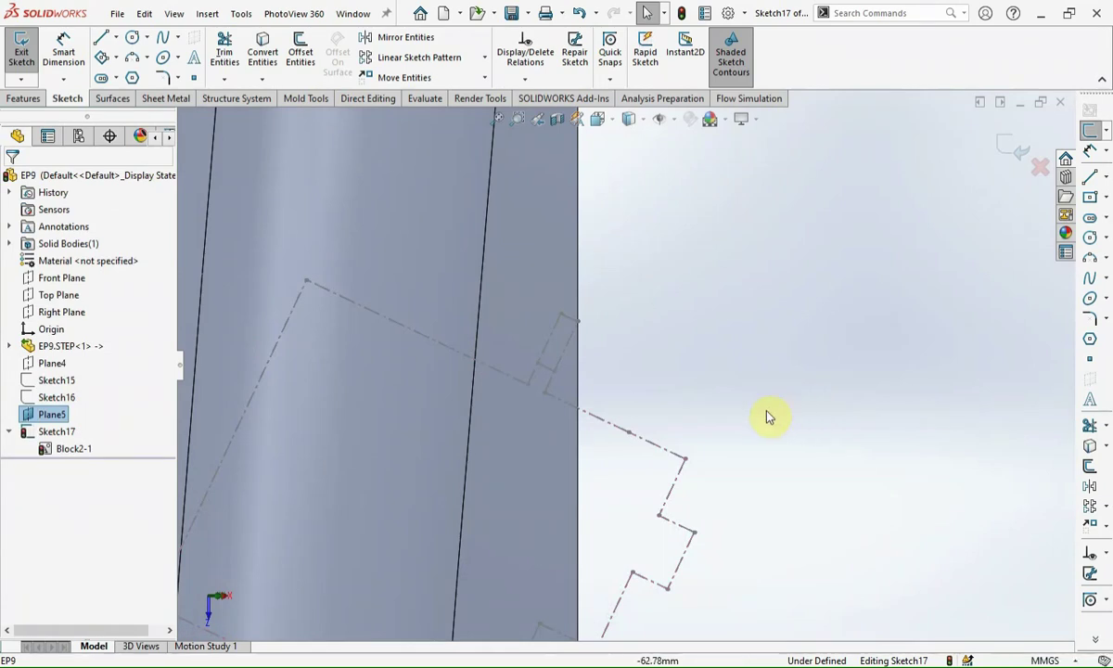
Step: Dimension the servo block corner 70 mm (0.07) below the top of the fuselage edge
scroll(766, 418, "up", 3)
key("d")
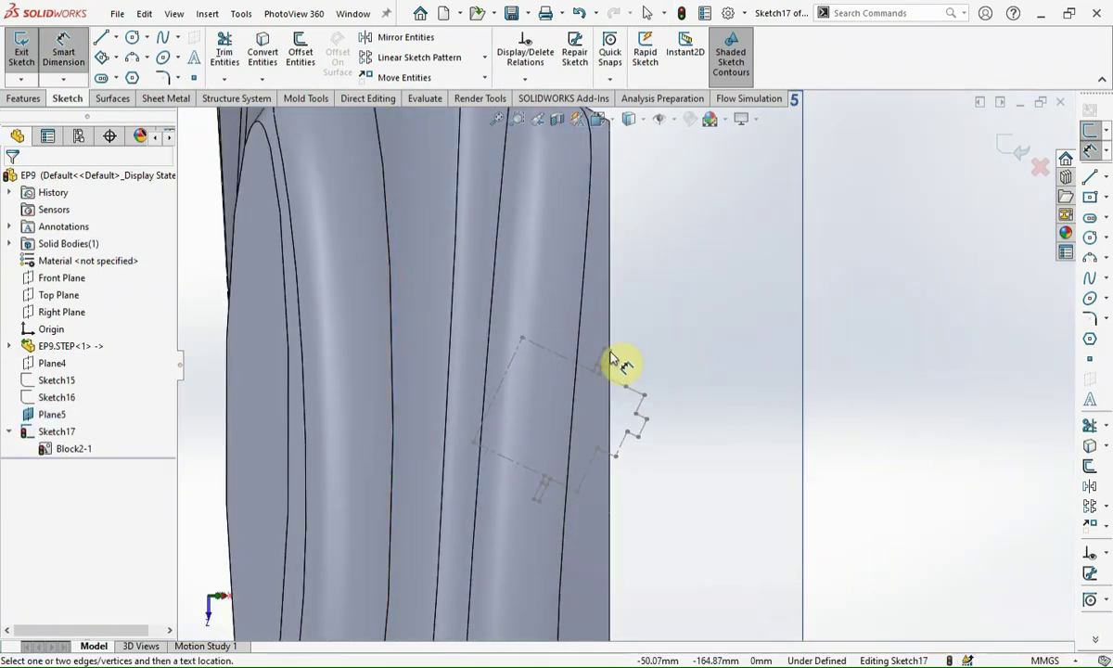
left_click(612, 360)
scroll(640, 212, "up", 1)
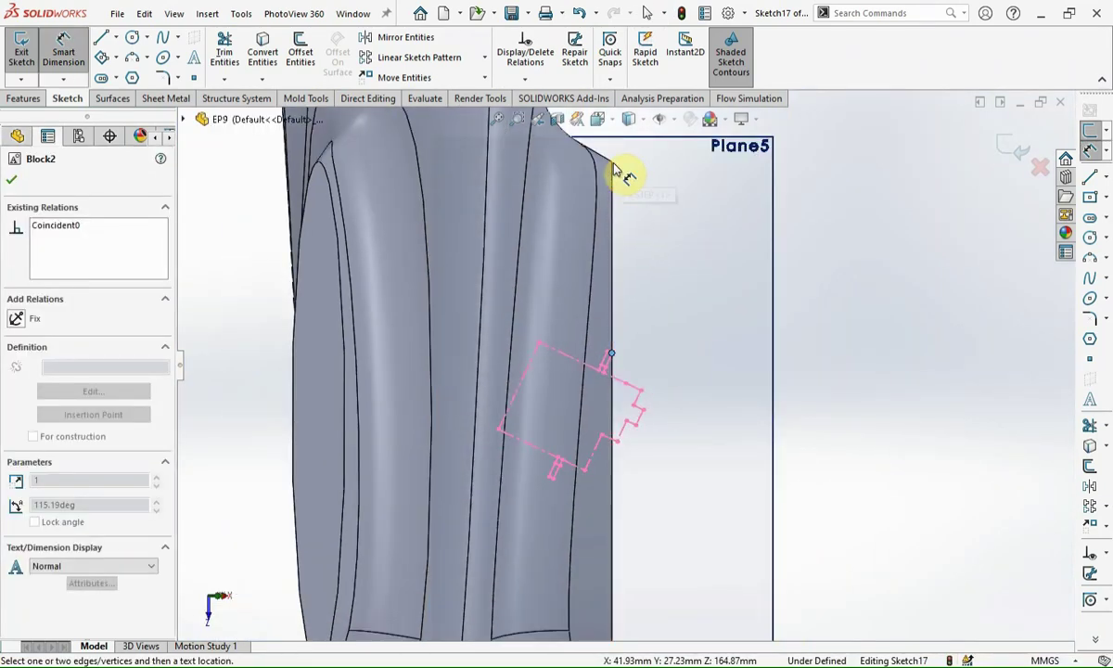
left_click(613, 165)
left_click(641, 205)
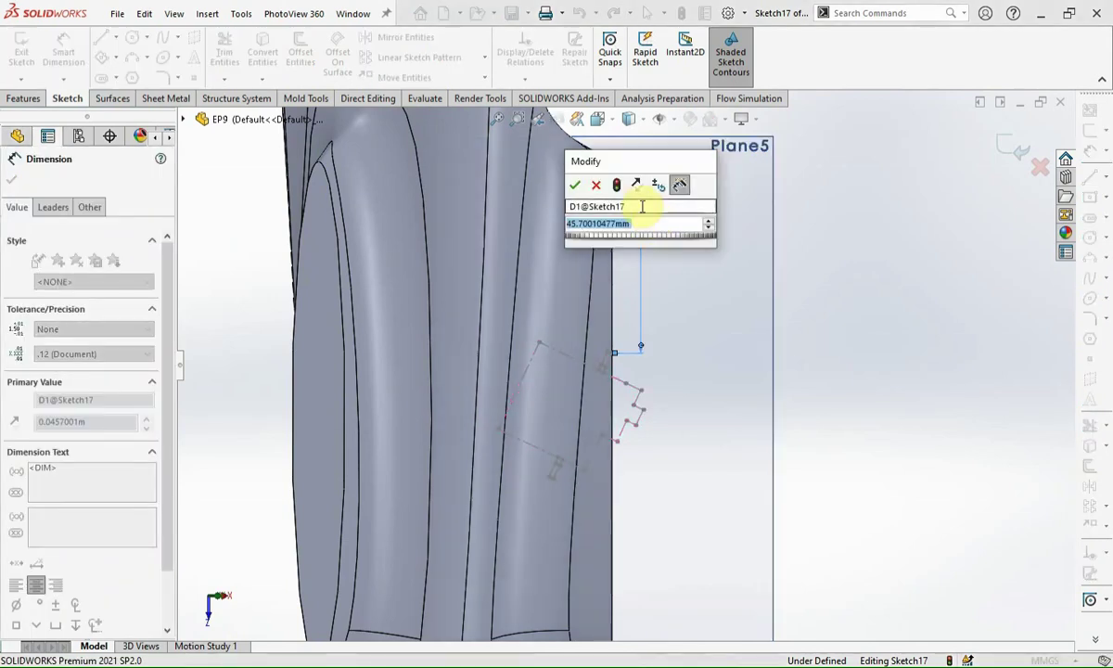
type("70")
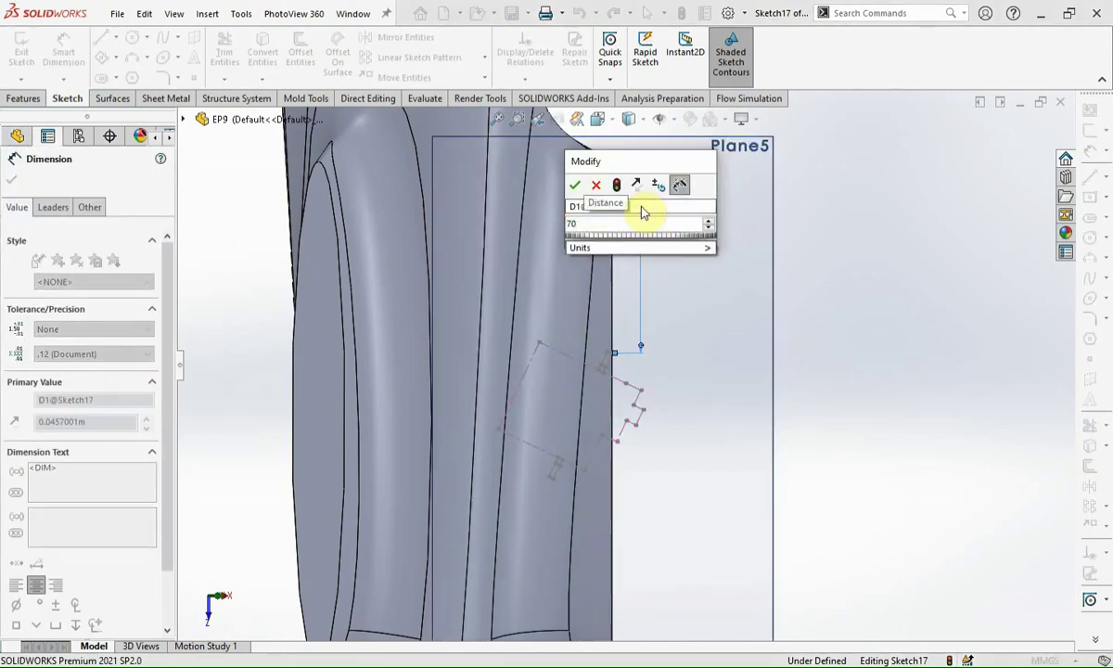
key("Return")
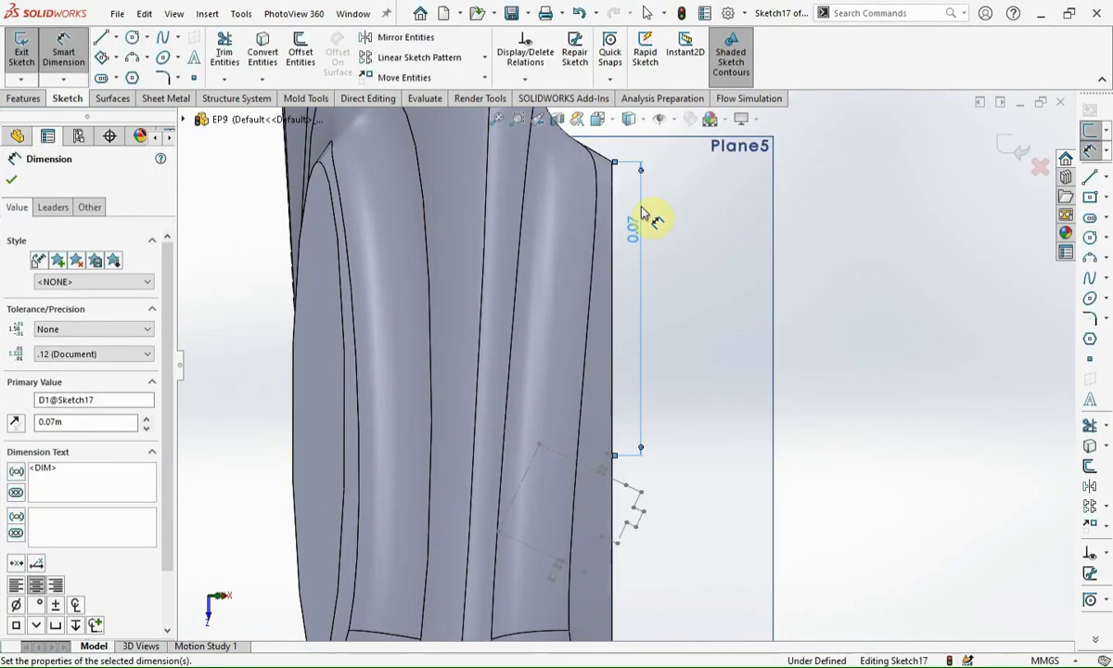
key("Escape")
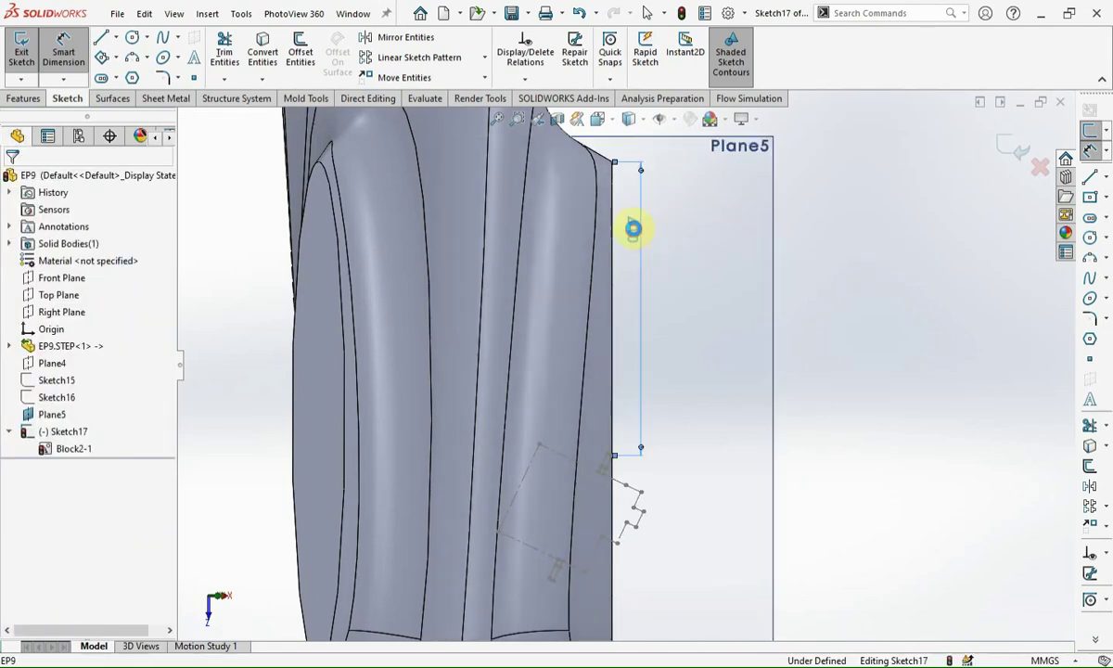
double_click(637, 234)
key("Return")
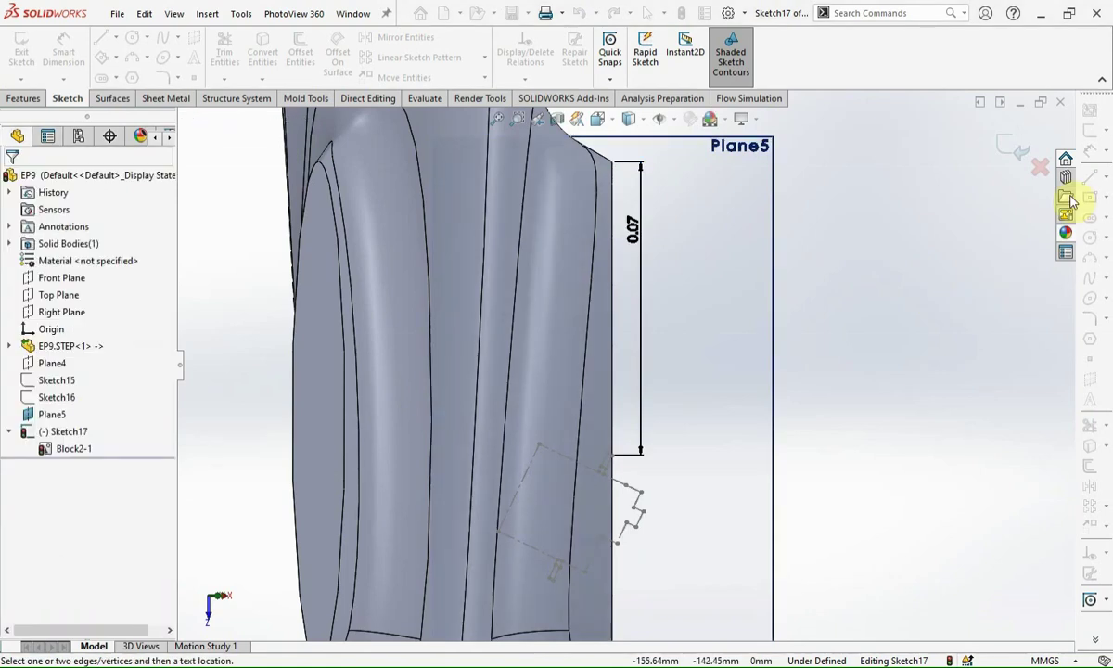
left_click(1090, 176)
Step: Trace the first sketch lines along the block's dashed corners past the part edge
scroll(565, 554, "down", 2)
scroll(505, 531, "down", 2)
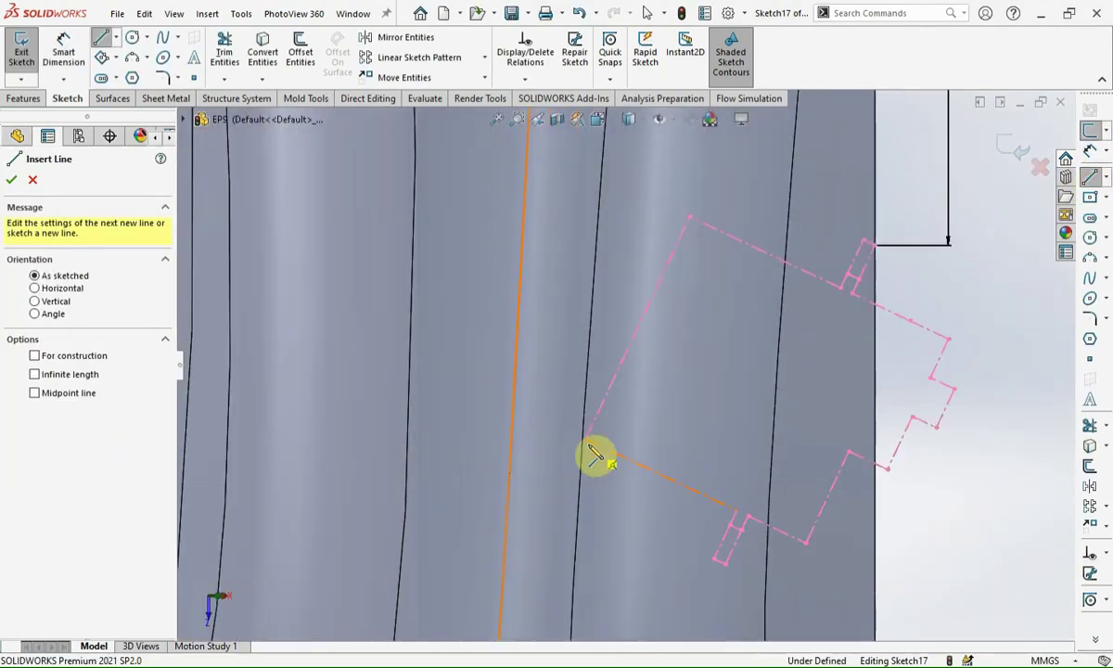
left_click(583, 436)
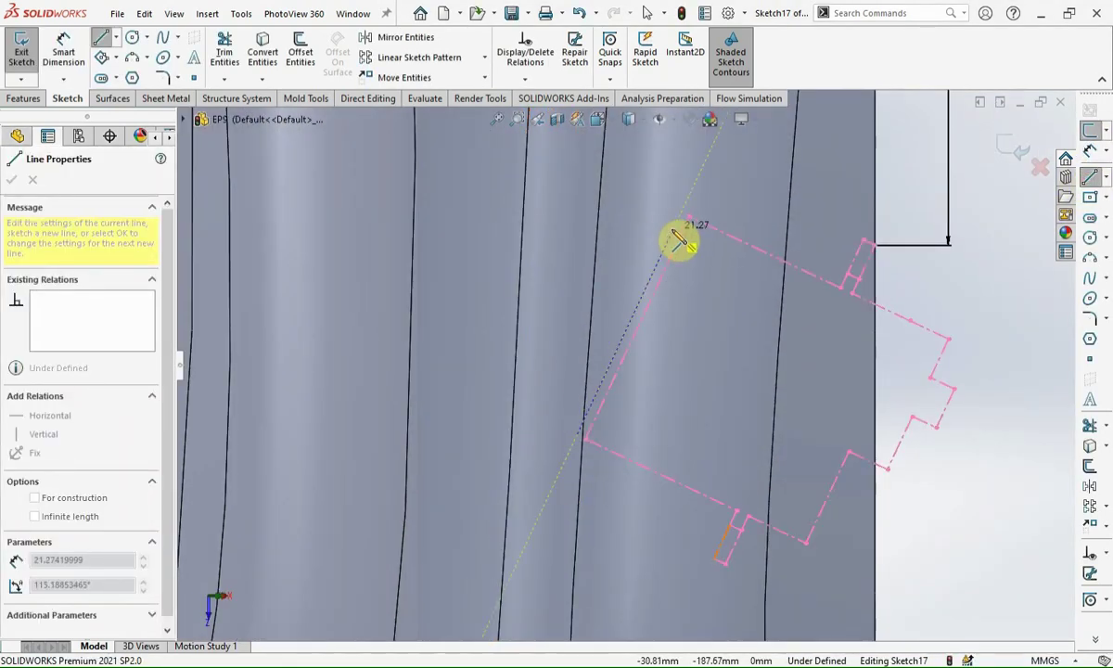
left_click(687, 198)
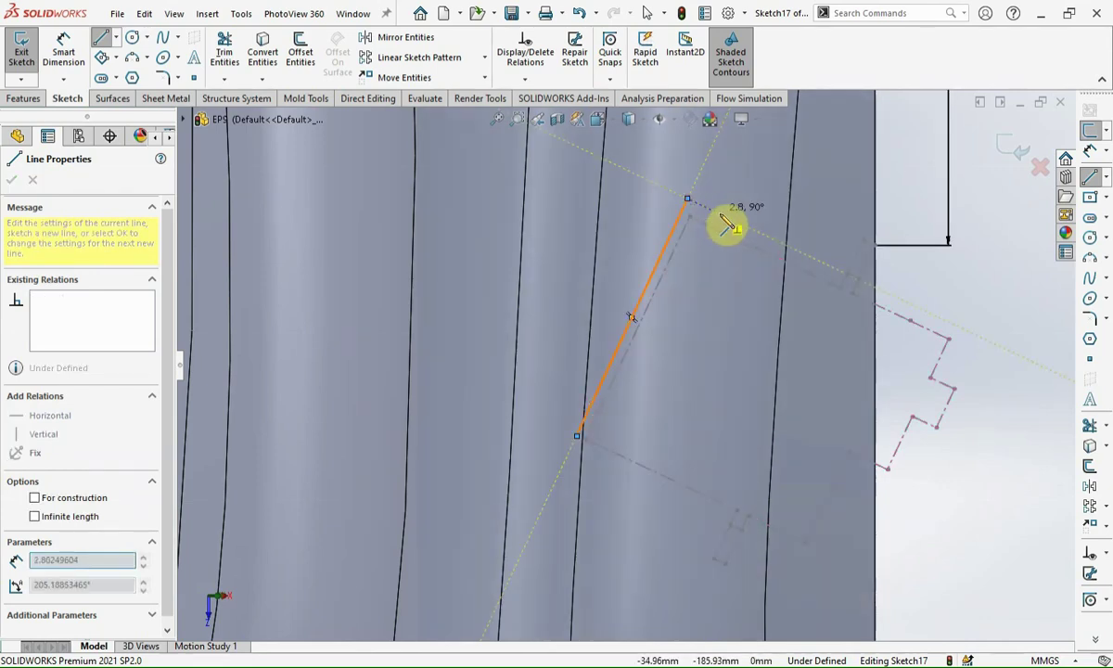
scroll(849, 286, "down", 2)
scroll(845, 285, "down", 2)
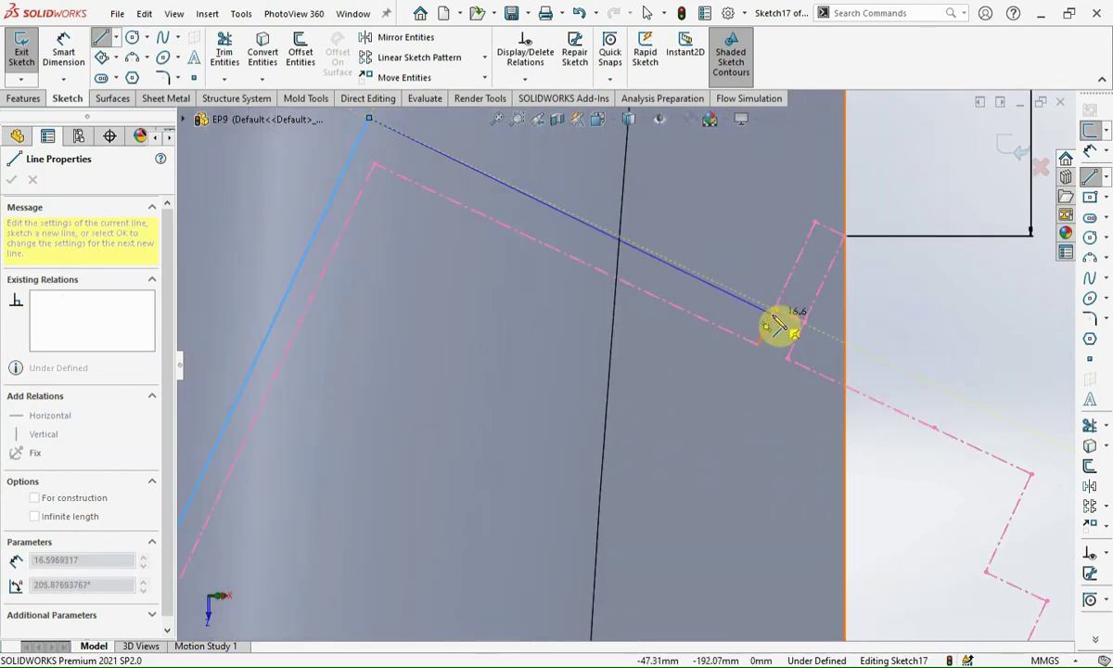
scroll(777, 324, "down", 2)
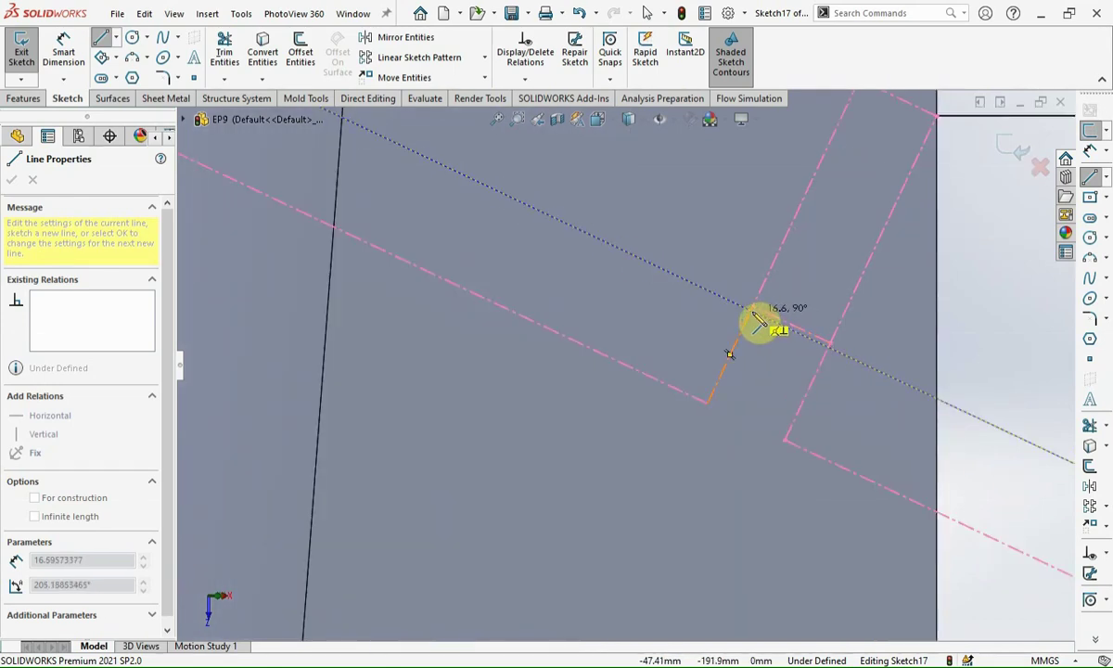
left_click(749, 315)
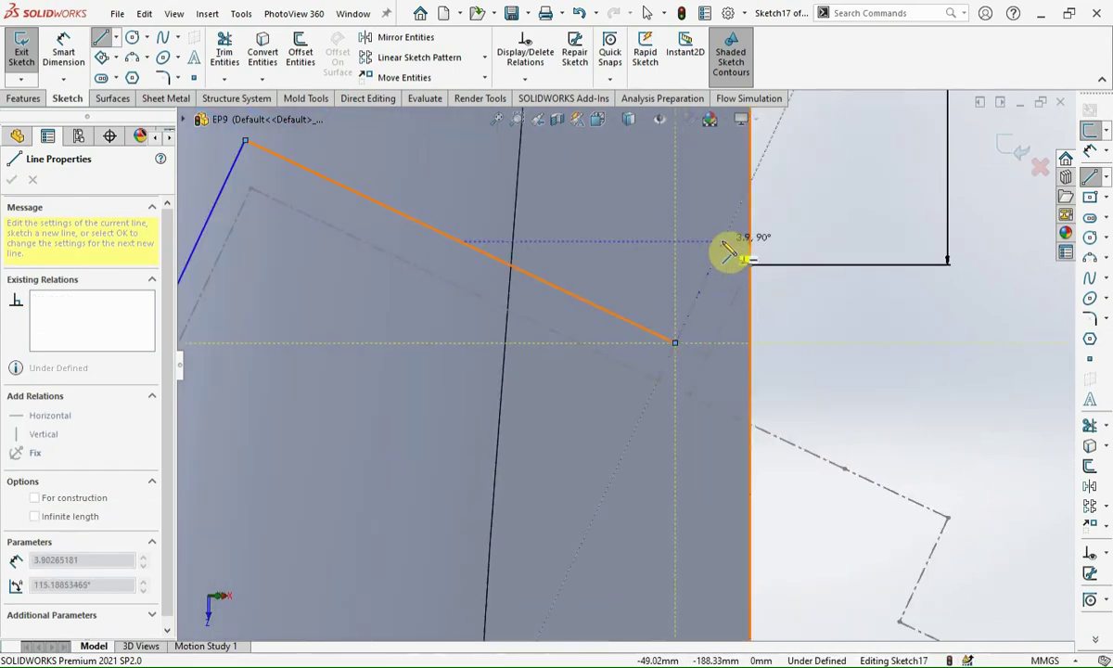
left_click(730, 240)
scroll(780, 259, "up", 3)
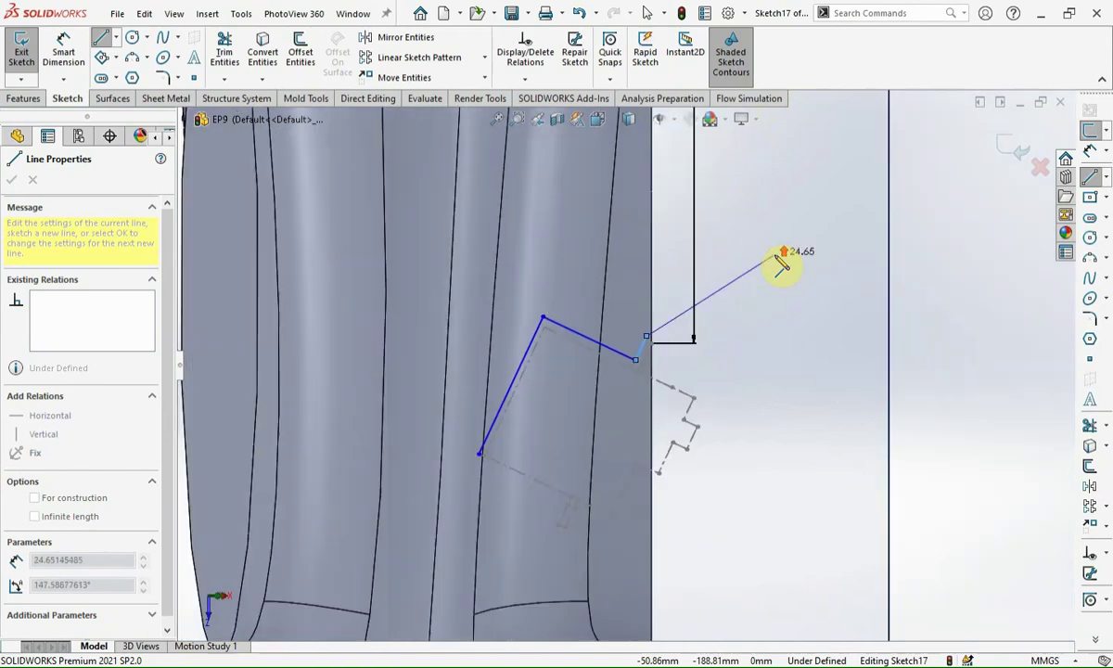
left_click(791, 406)
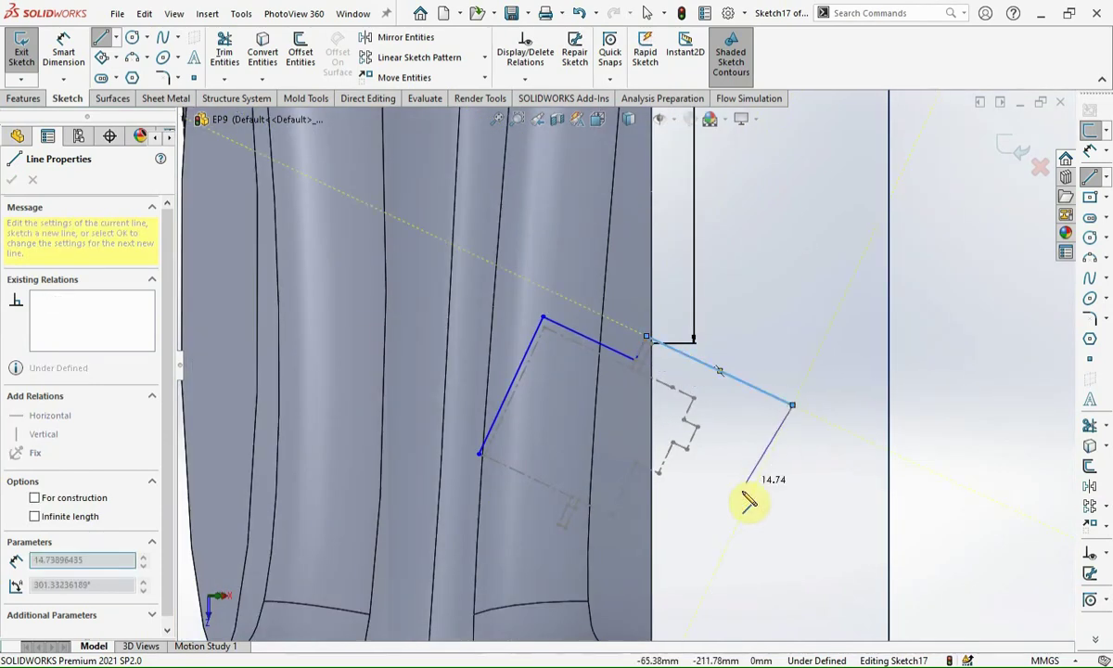
left_click(701, 598)
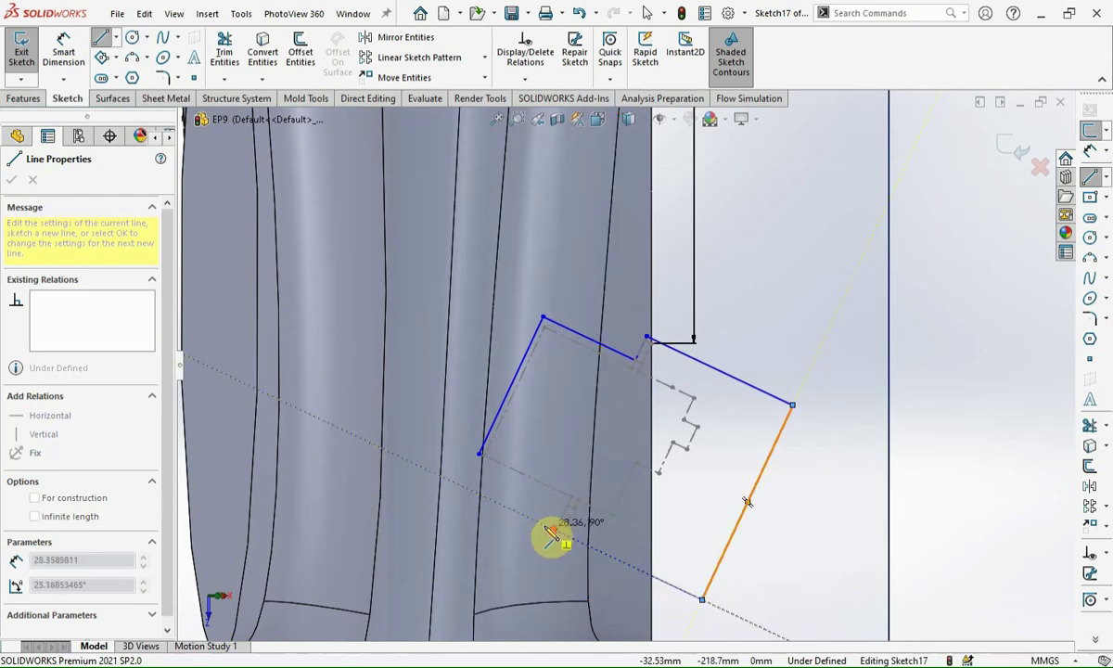
Step: Continue the lines through the short notch and close the outline at its first corner
scroll(555, 538, "down", 3)
scroll(682, 357, "down", 2)
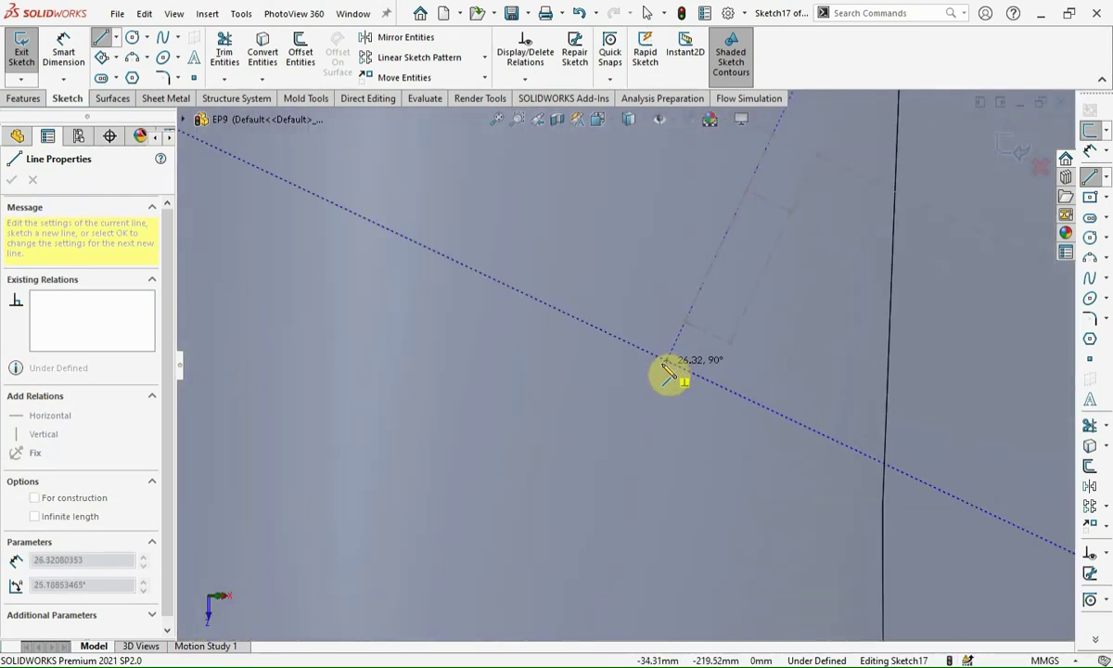
left_click(673, 373)
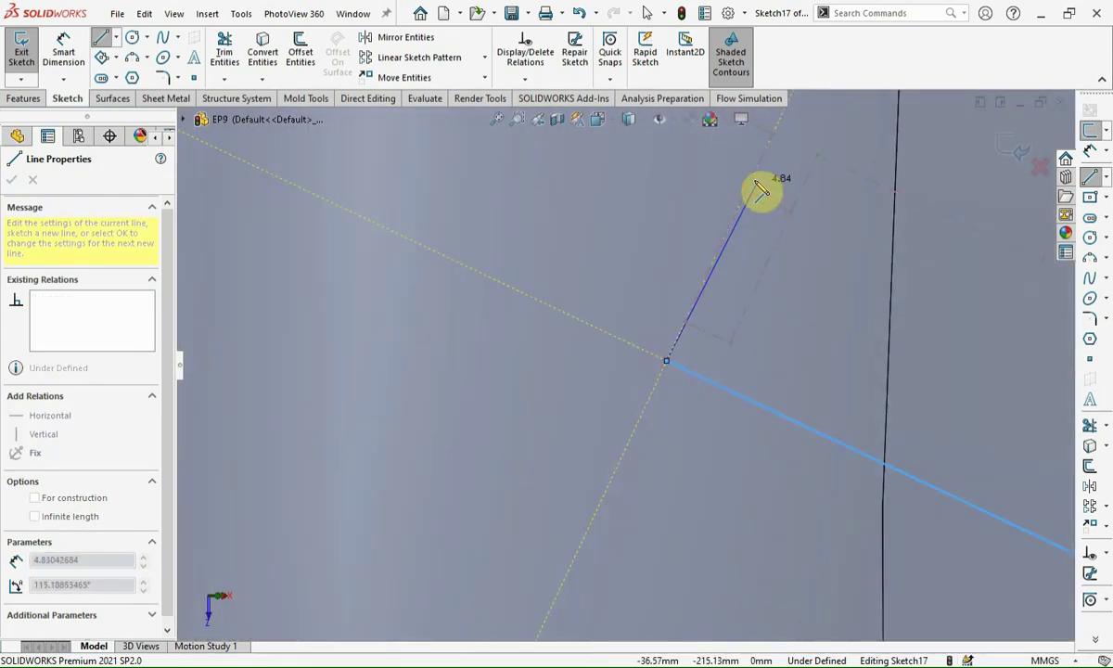
scroll(719, 212, "down", 2)
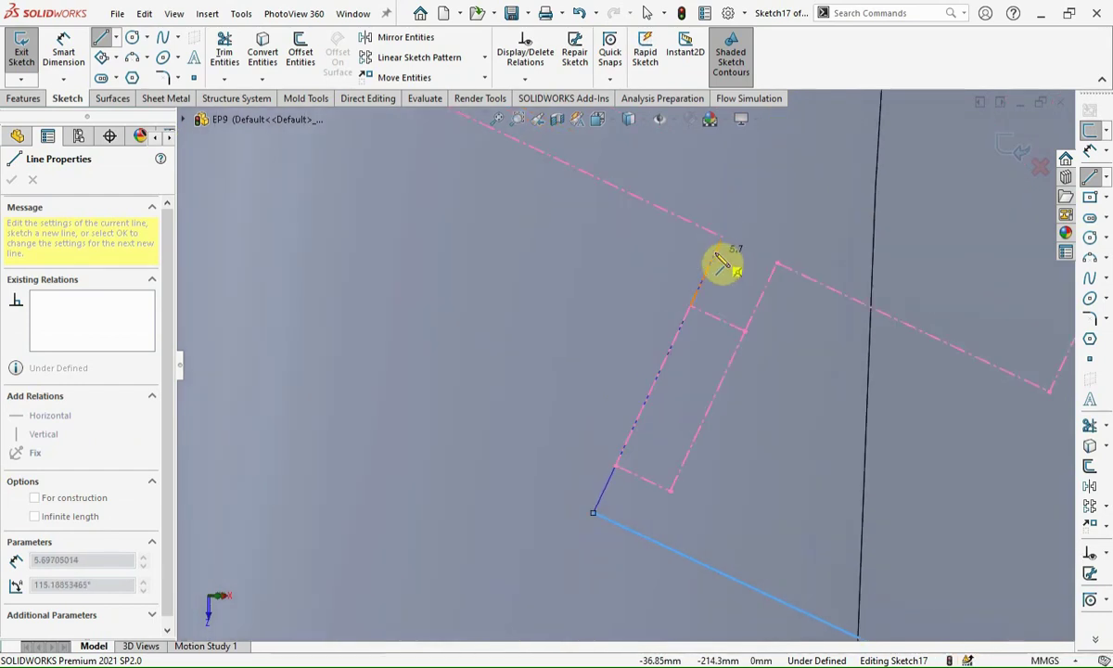
left_click(718, 259)
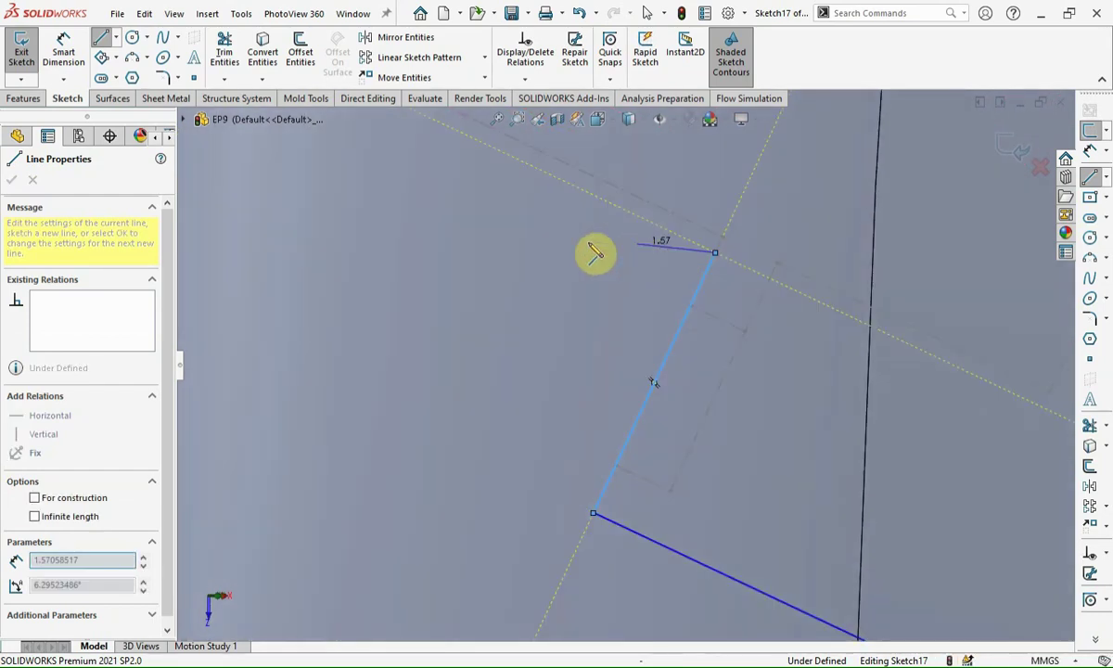
scroll(520, 243, "up", 5)
scroll(371, 193, "down", 5)
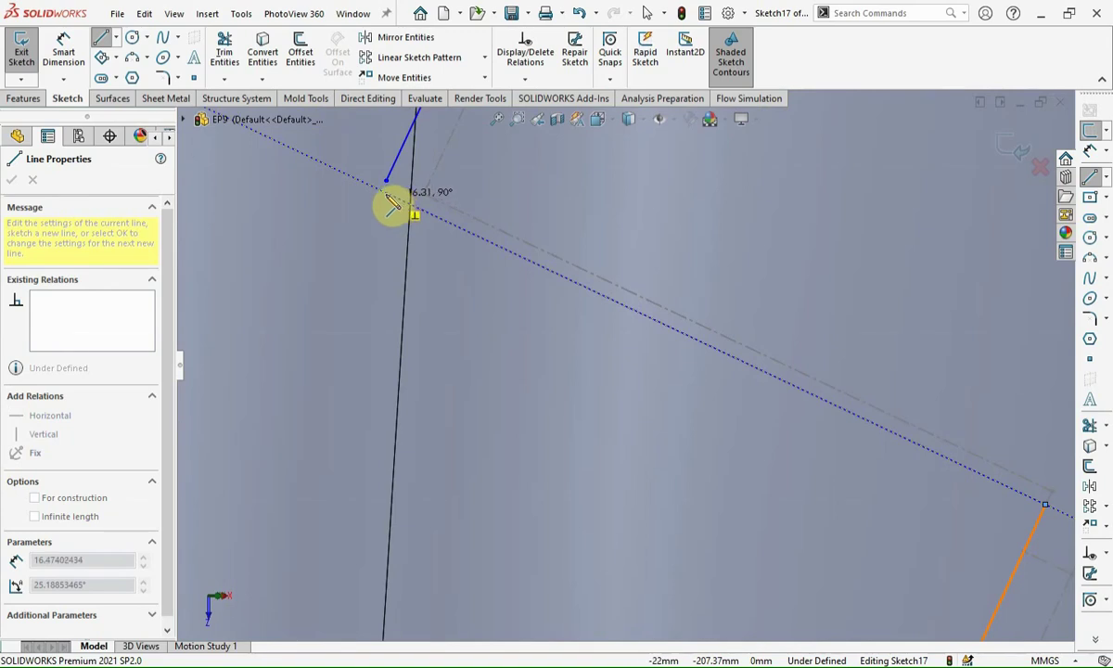
double_click(384, 198)
key("Escape")
left_click(381, 197)
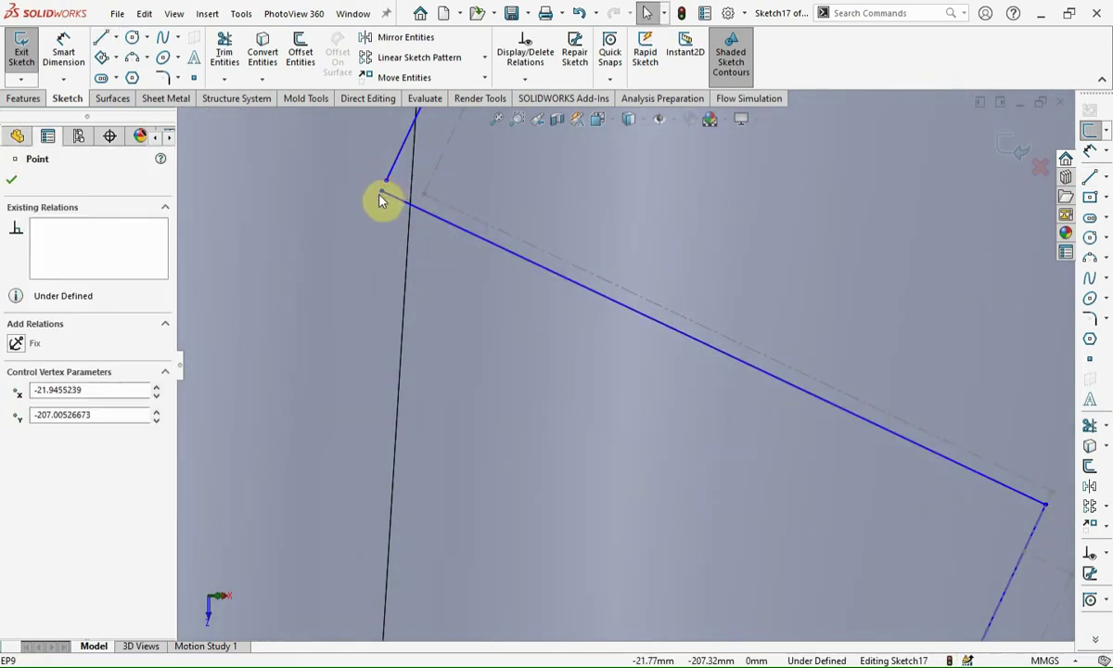
left_click_drag(389, 186, 382, 204)
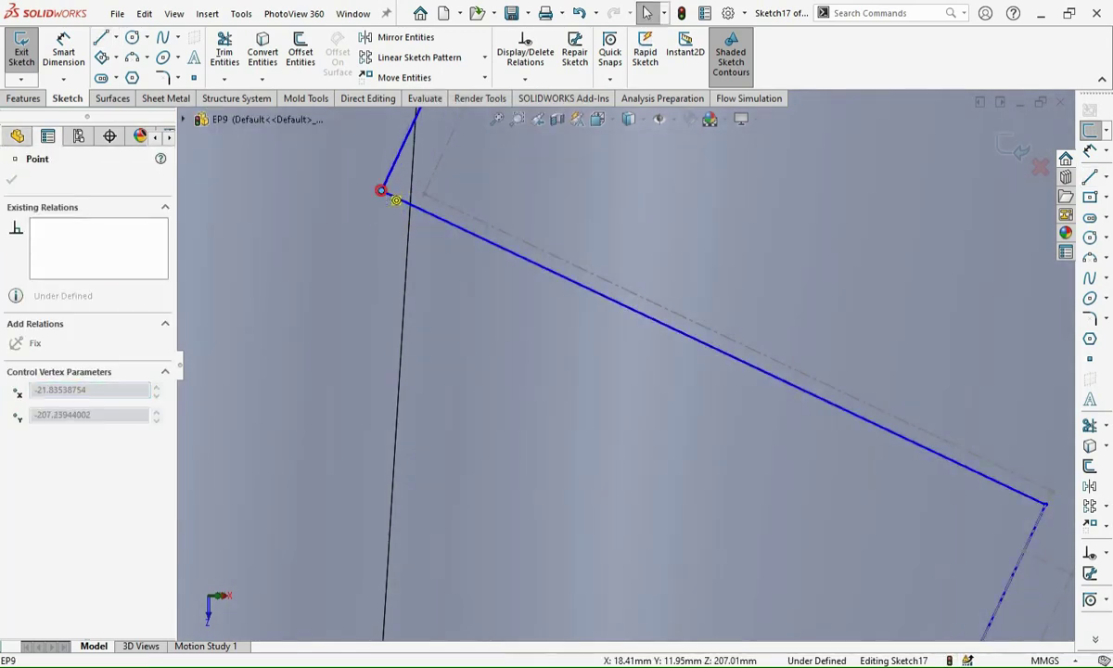
Step: Select the outline's slanted 24.77 mm side at 115.19°
scroll(378, 243, "up", 5)
middle_click_drag(377, 243, 671, 179)
scroll(609, 218, "down", 3)
left_click(619, 230)
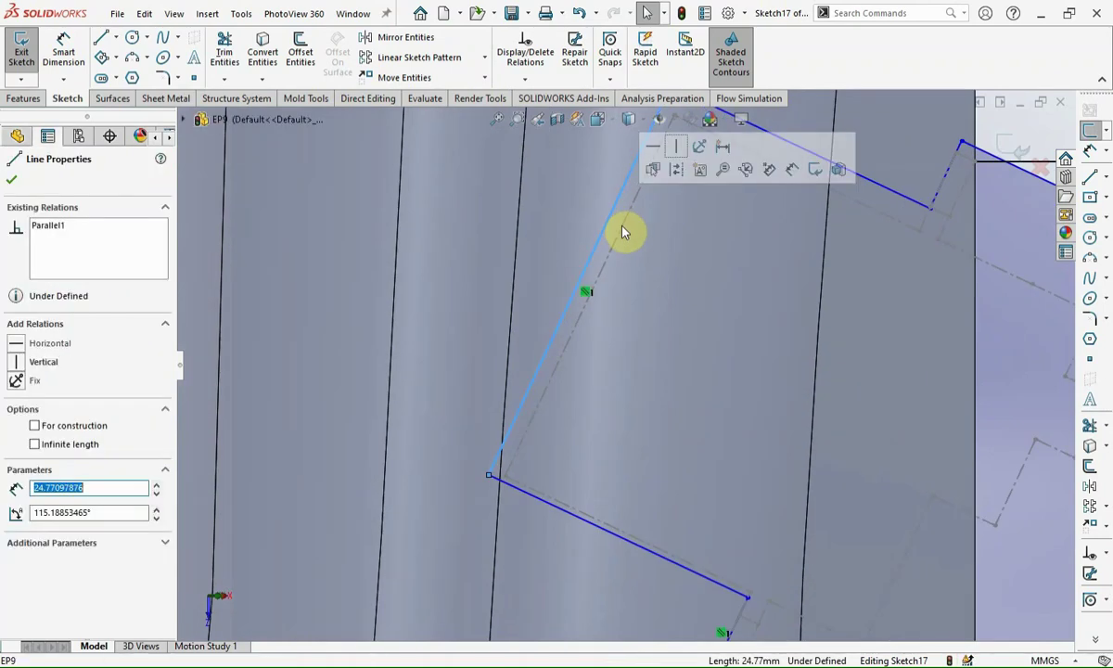
Step: Make the slanted side parallel to the block edge and dimension its offset
left_click(622, 231, "ctrl")
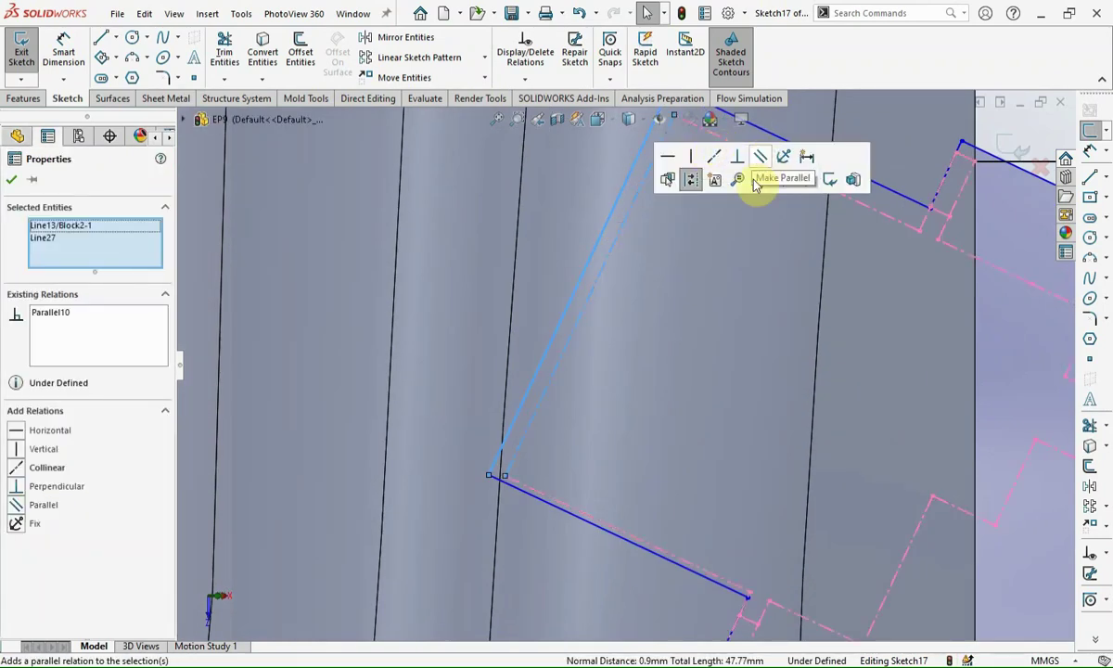
left_click(573, 339)
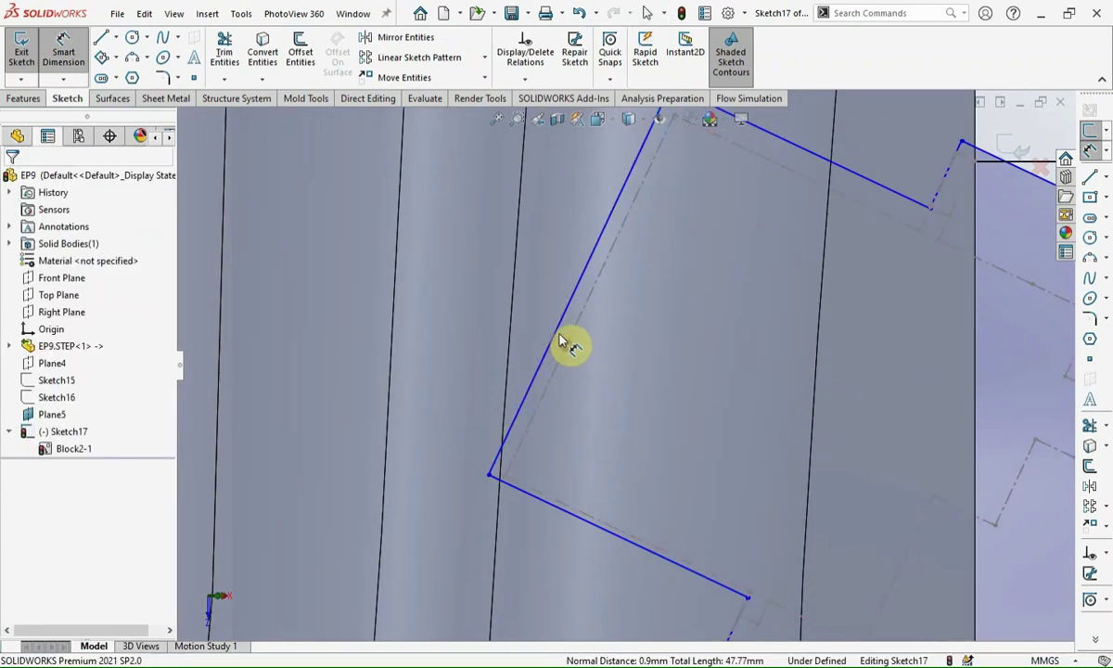
left_click(560, 341)
left_click(542, 325)
type("0.")
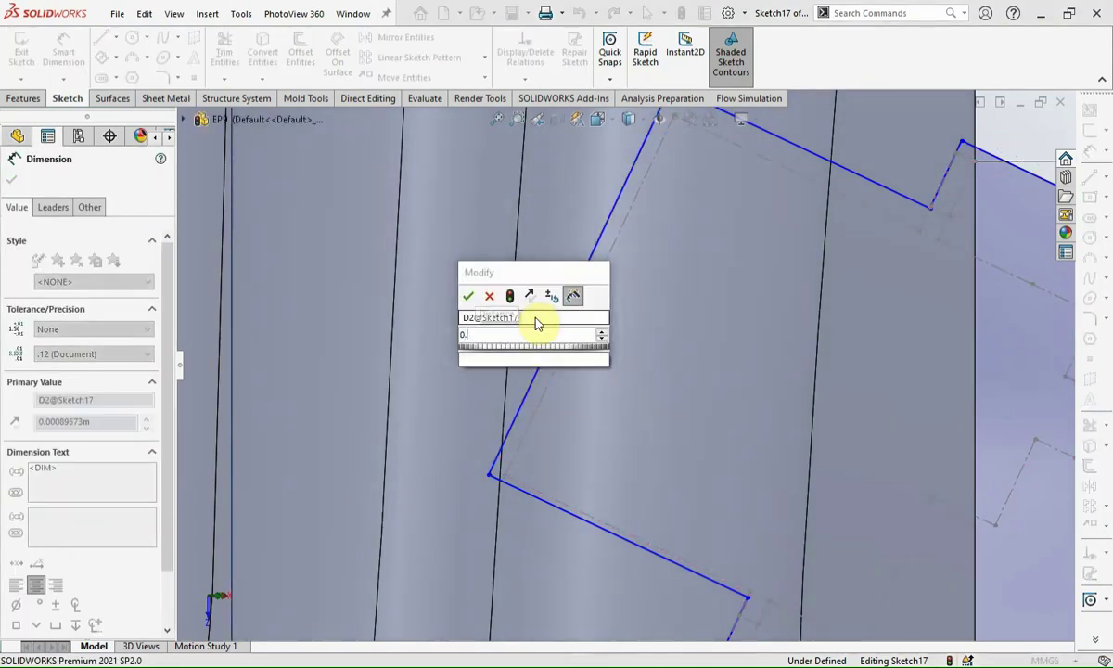
key("Return")
Step: Offset the lower side of the outline 0.3 mm from the block edge
left_click(569, 511)
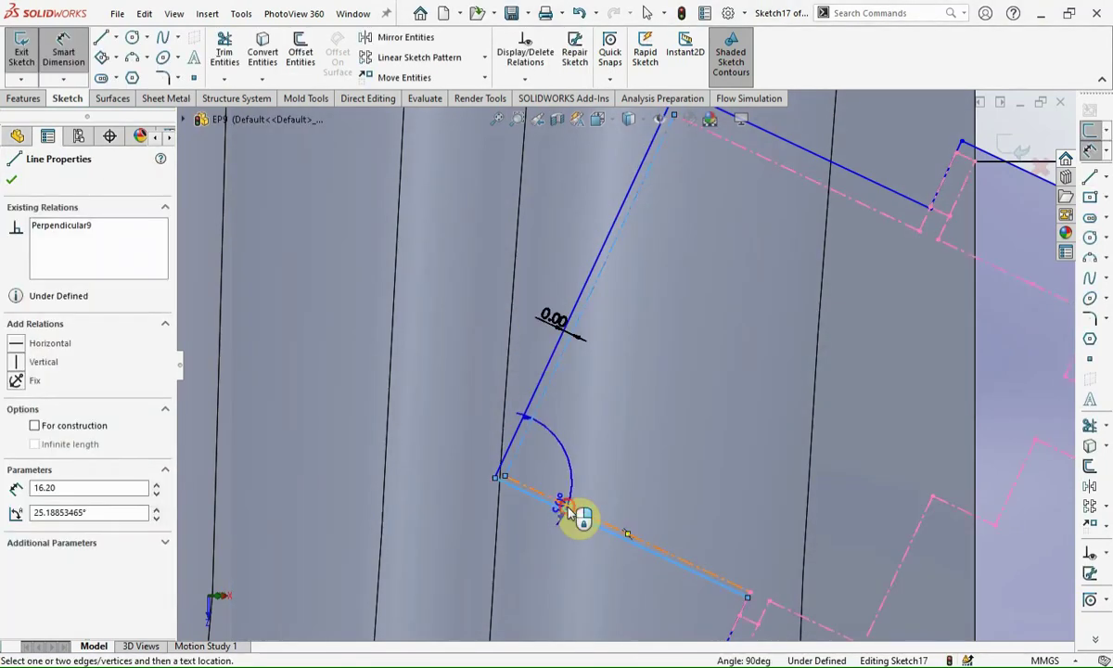
left_click(566, 515)
double_click(551, 533)
type("0.3")
key("Return")
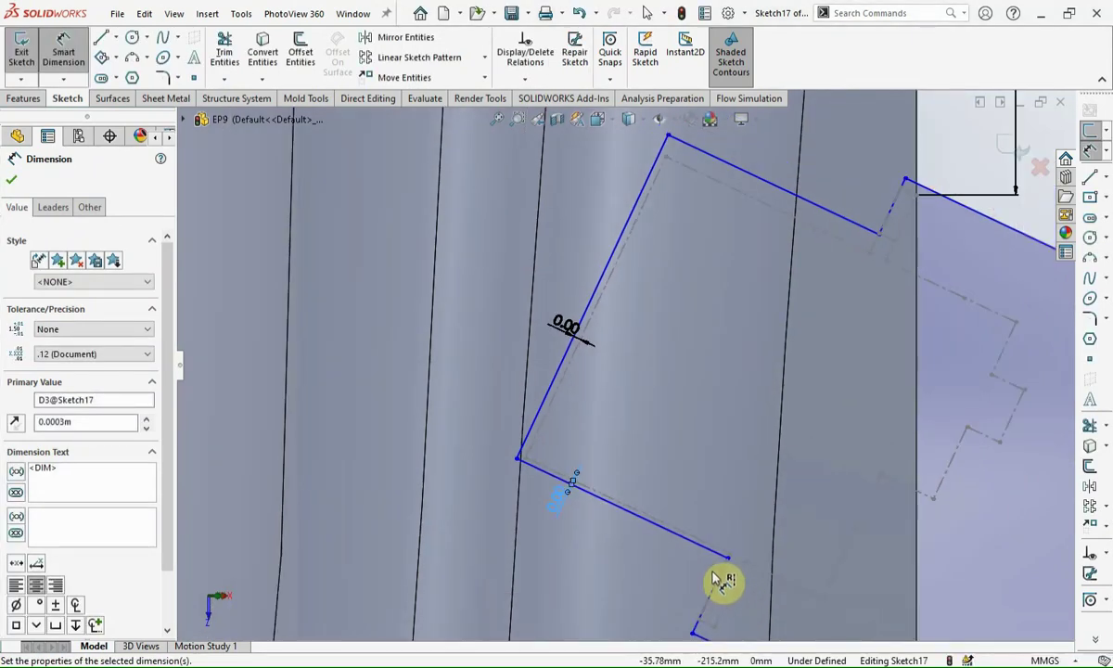
left_click(715, 612)
Step: Dimension the short notch side 0.3 mm from its matching block edge
left_click(710, 548)
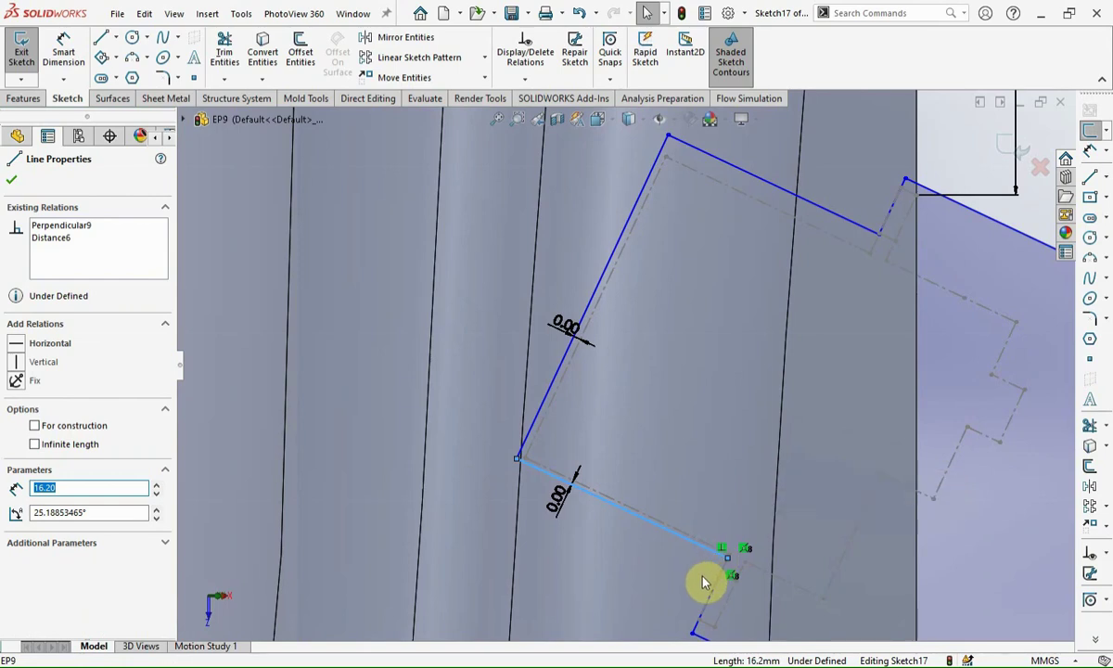
key("d")
scroll(705, 635, "up", 5)
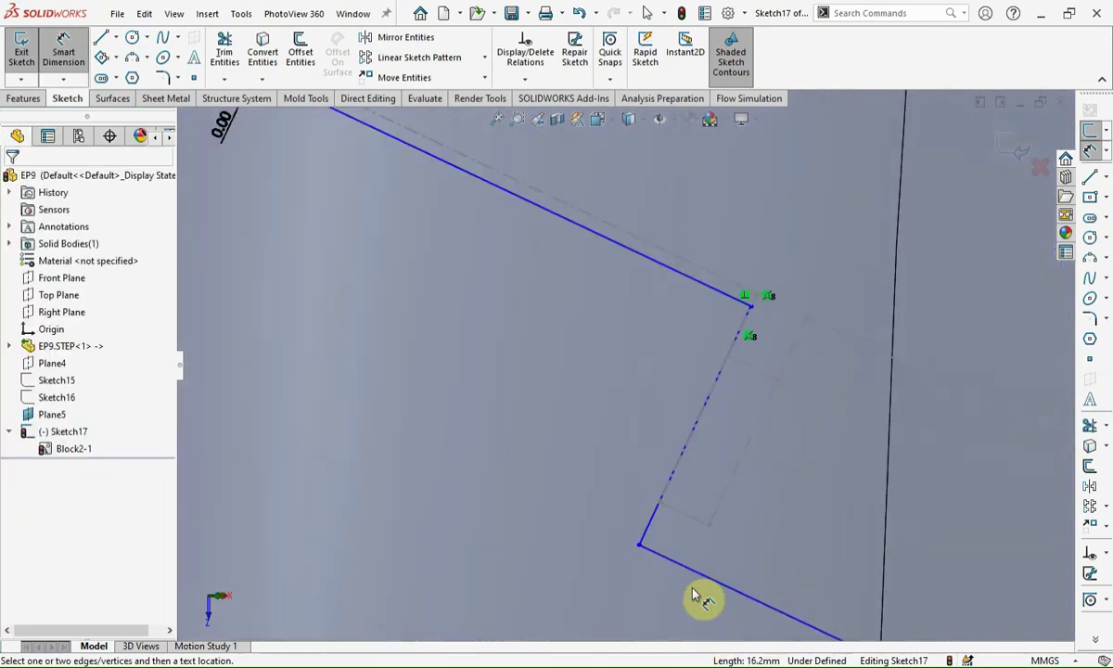
left_click(697, 531)
left_click(613, 508)
left_click(612, 508)
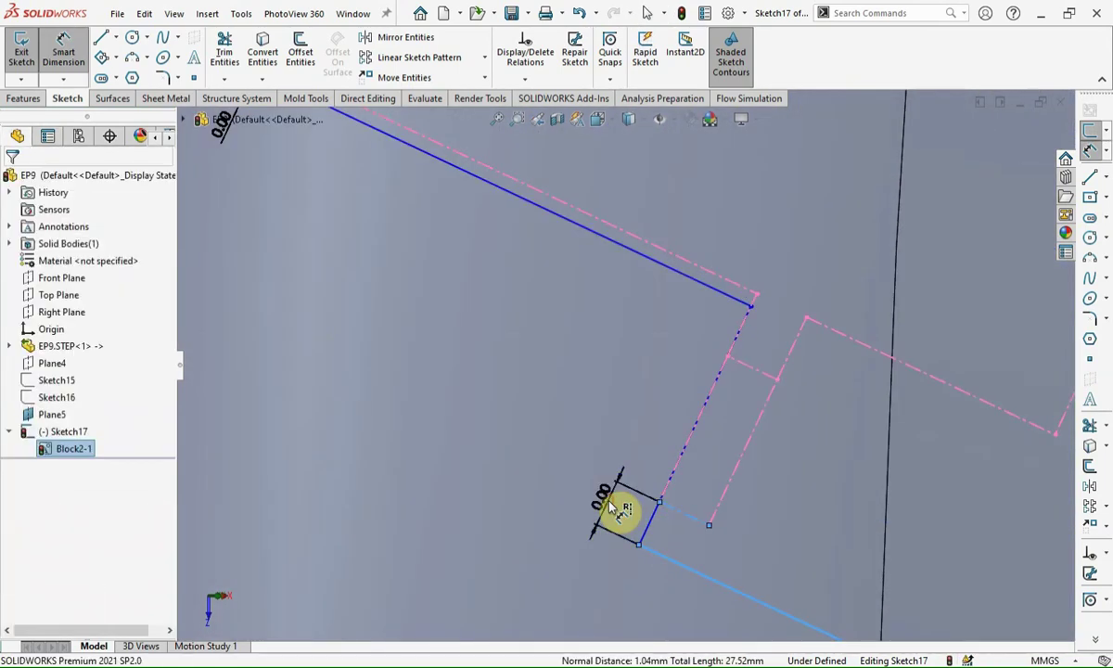
type("0.3")
key("Return")
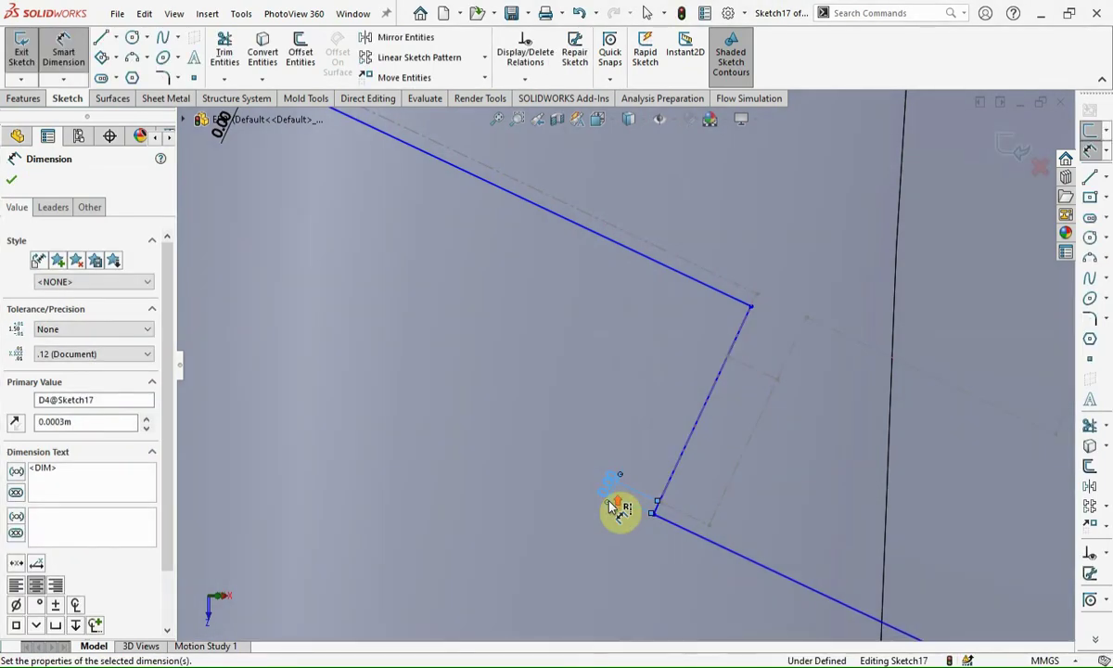
Step: Offset the top side 0.0003 m (0.3 mm) from the parallel block edge
scroll(616, 509, "down", 1)
scroll(616, 480, "down", 1)
scroll(676, 219, "down", 1)
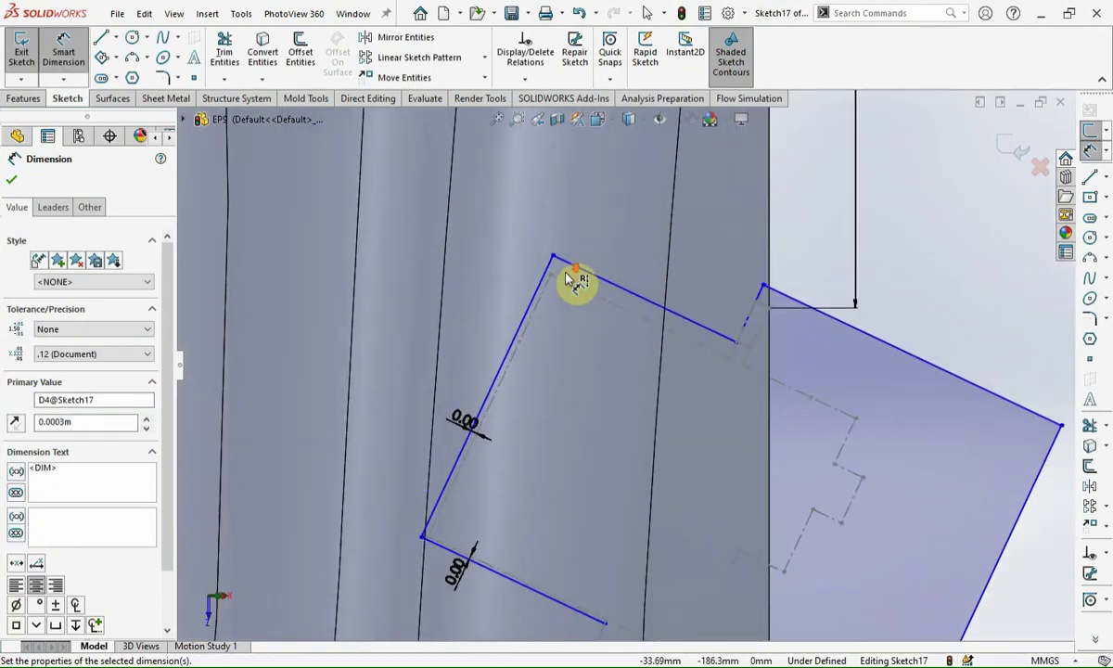
scroll(585, 283, "up", 3)
left_click(592, 289)
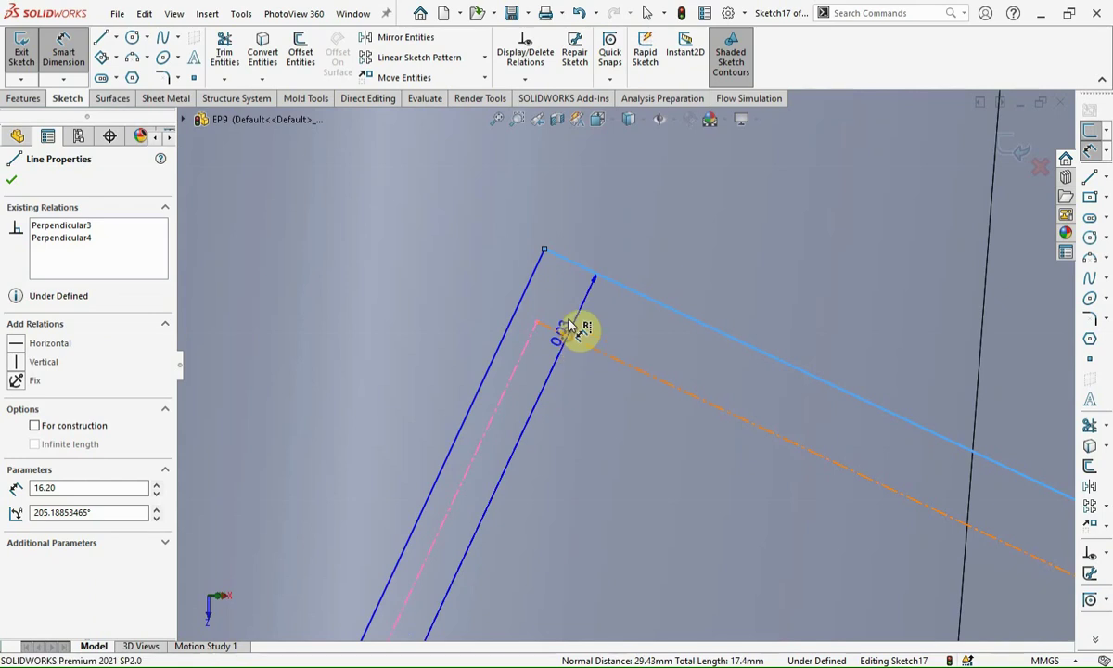
left_click(574, 326)
left_click(514, 265)
type("0.0003")
key("Return")
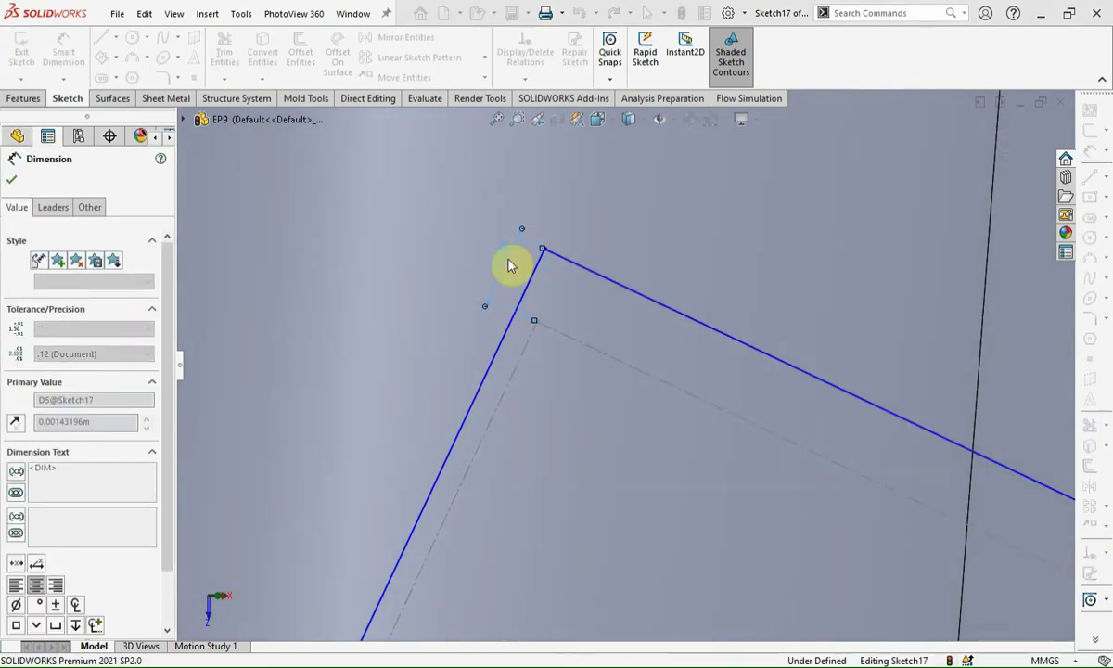
Step: Set the slanted line at the part edge to a 0.3 mm offset
scroll(557, 380, "down", 2)
scroll(614, 410, "down", 1)
scroll(931, 390, "up", 2)
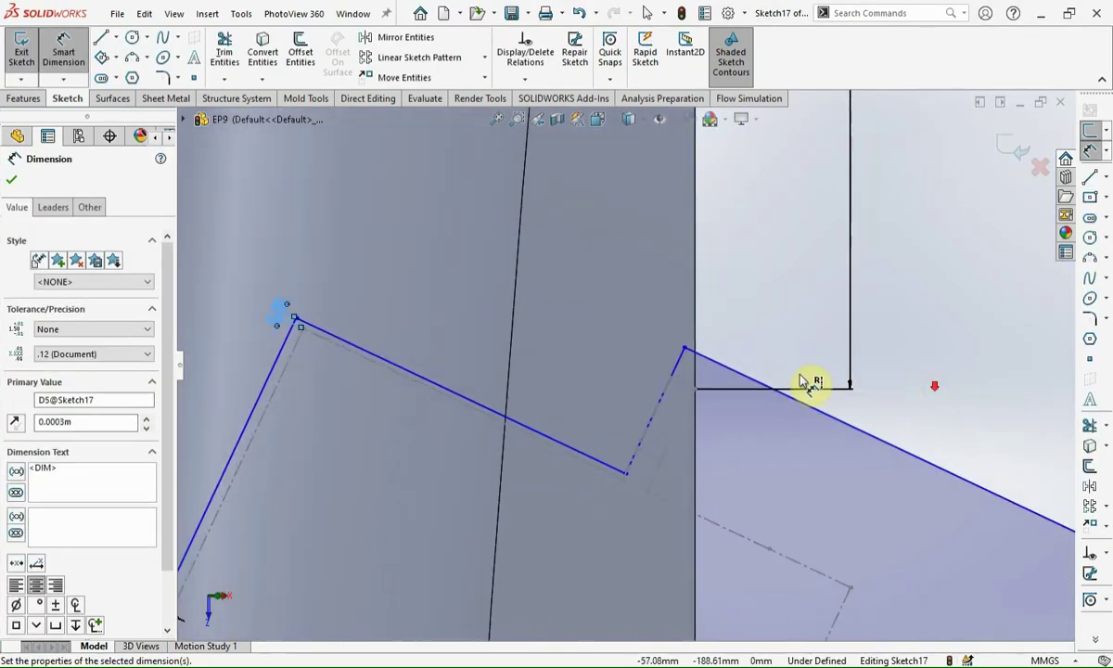
middle_click_drag(808, 385, 655, 380, "ctrl")
left_click(641, 355)
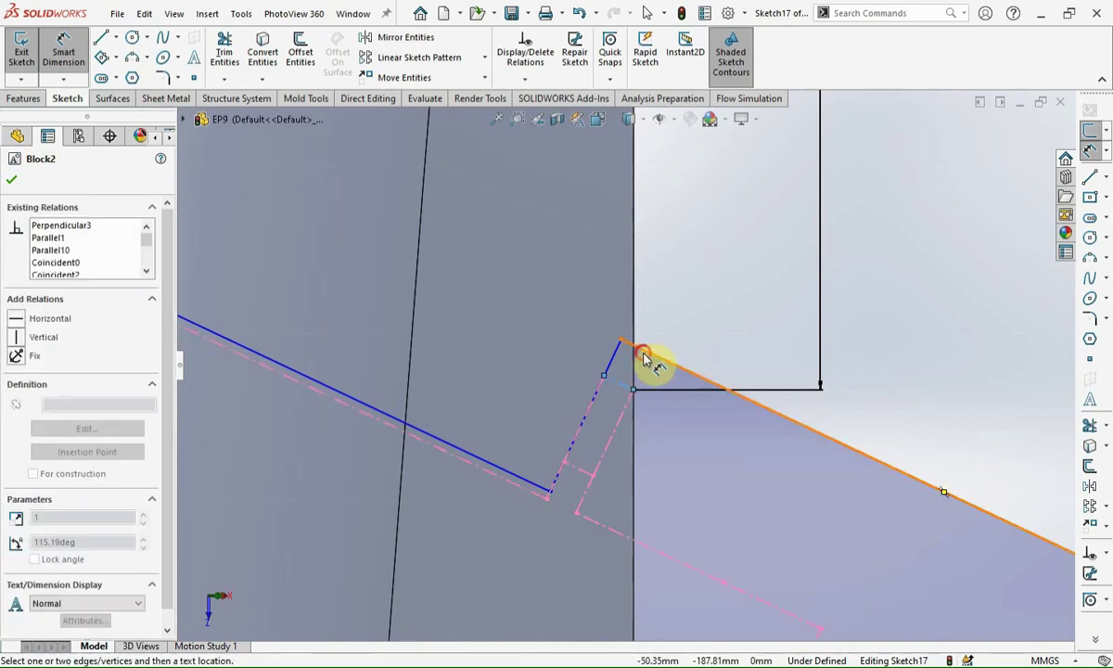
left_click(597, 355)
key("Escape")
double_click(590, 353)
type("0.3")
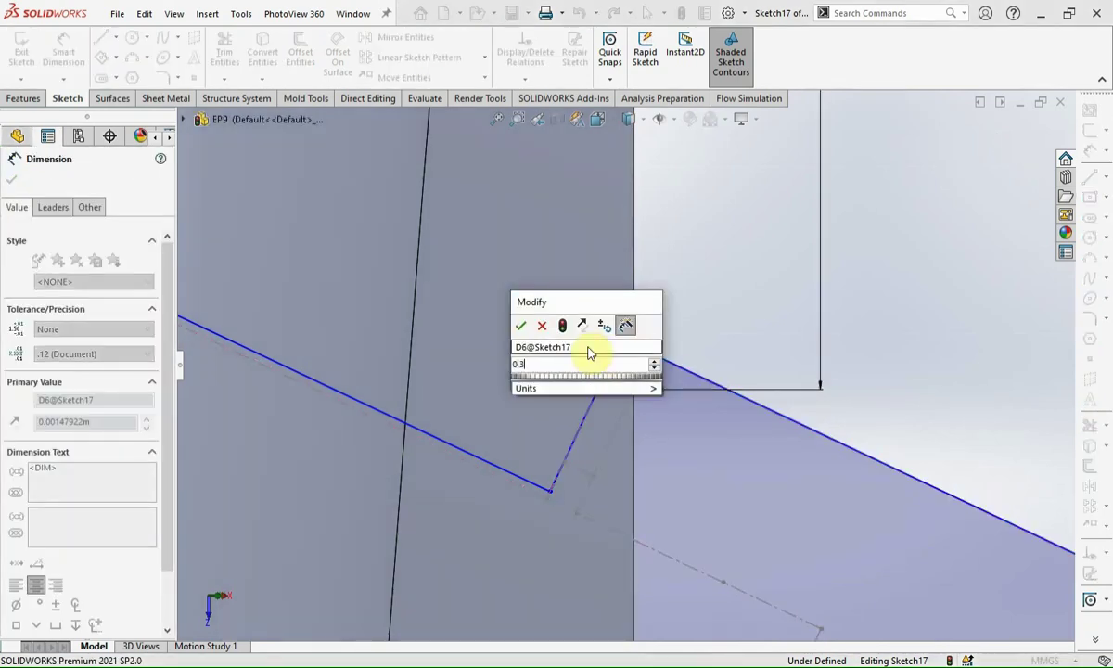
key("Return")
Step: Add a 101.77° angle dimension between the two lower outline lines
scroll(596, 472, "up", 3)
scroll(604, 497, "up", 2)
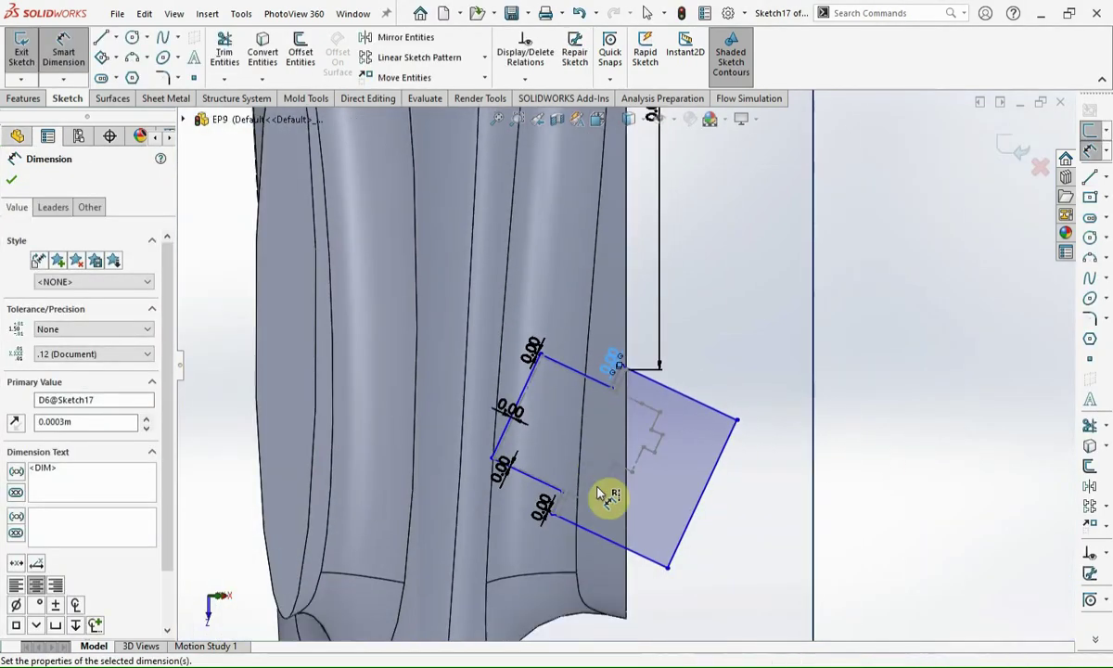
scroll(614, 505, "down", 1)
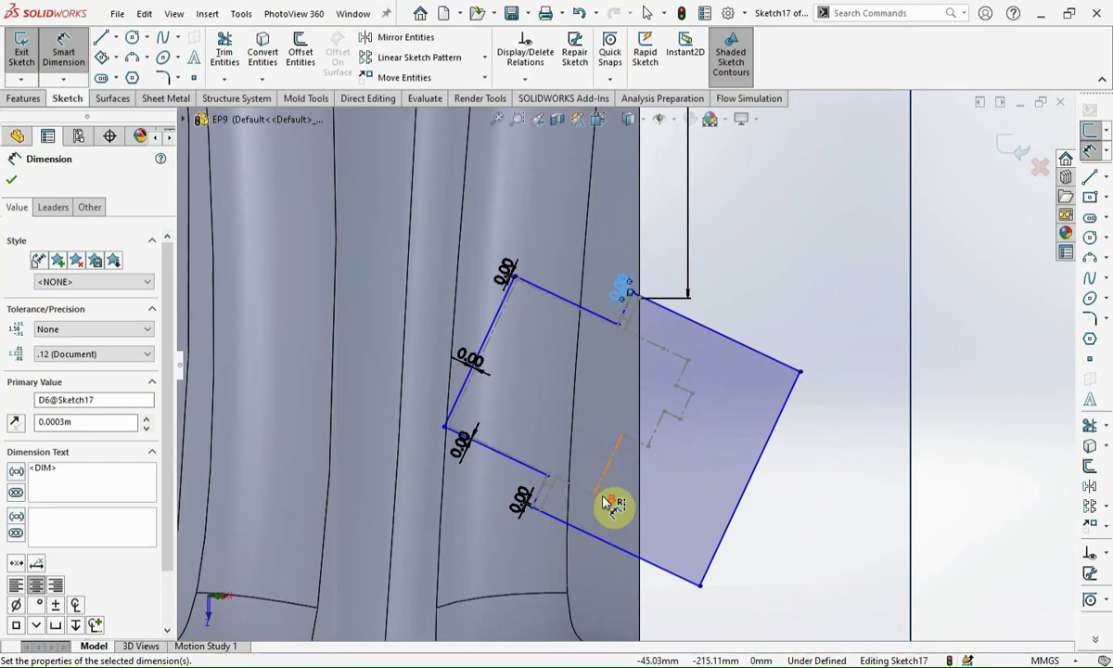
left_click(656, 573)
left_click(659, 542)
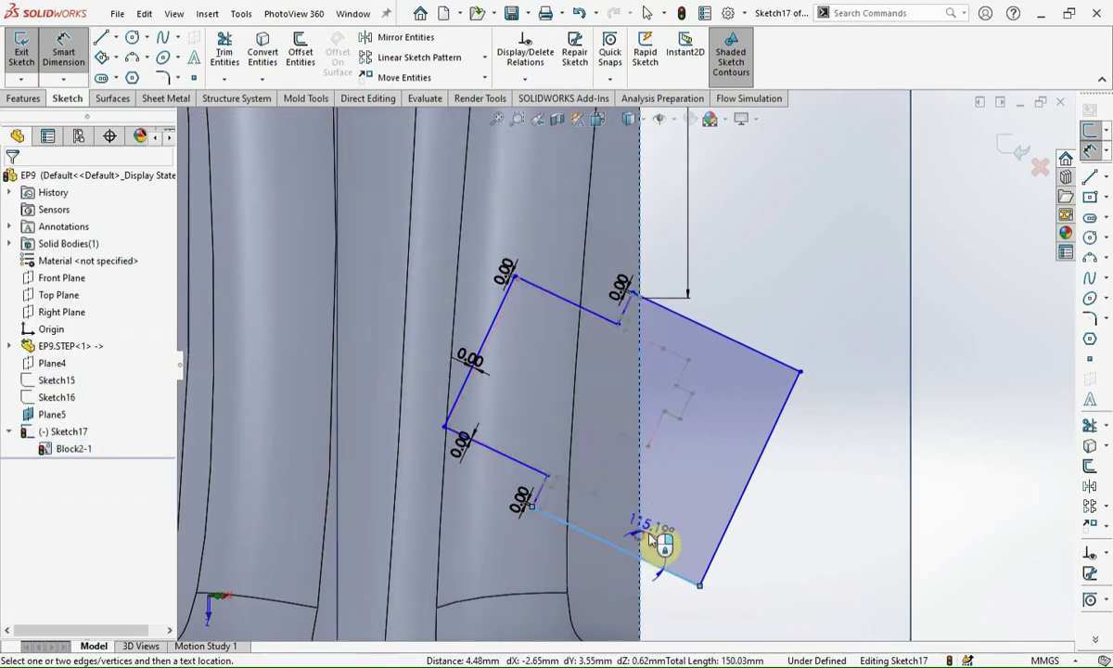
left_click(658, 540)
type("1")
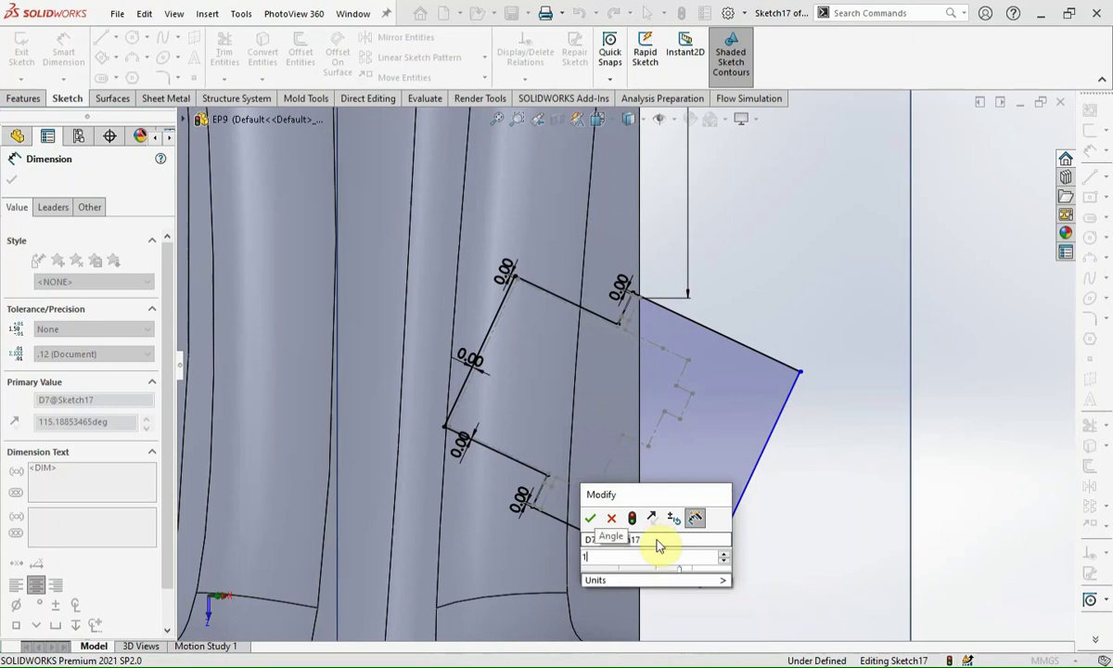
type(".768431")
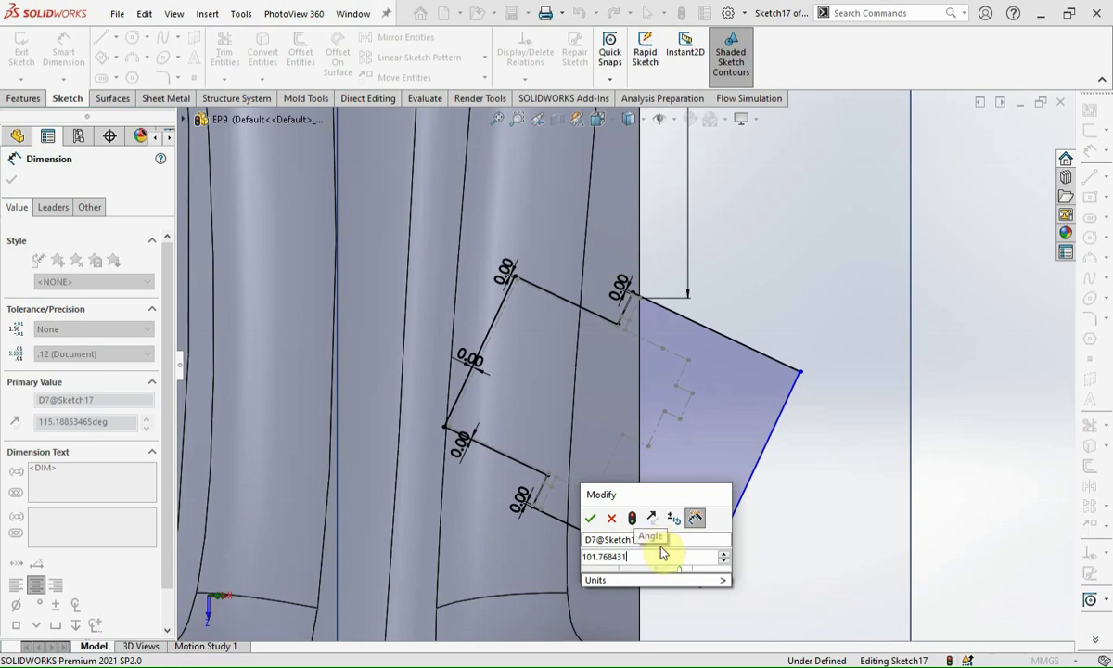
left_click(592, 522)
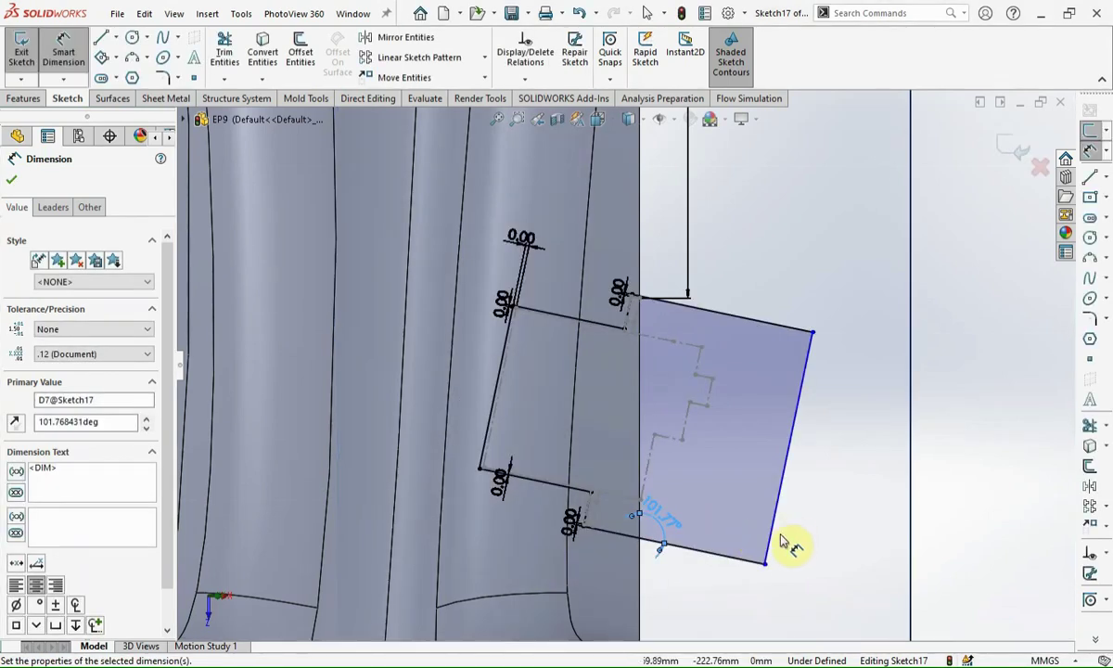
Step: Dimension the top edge to 20 mm, fully defining the sketch
left_click(756, 321)
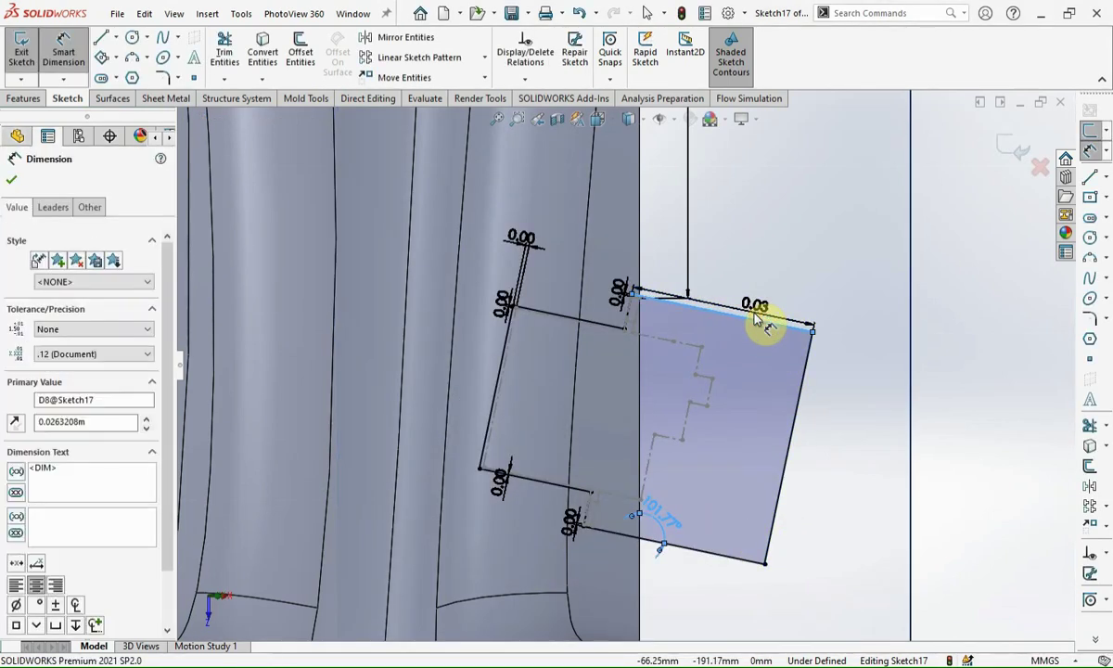
left_click(757, 319)
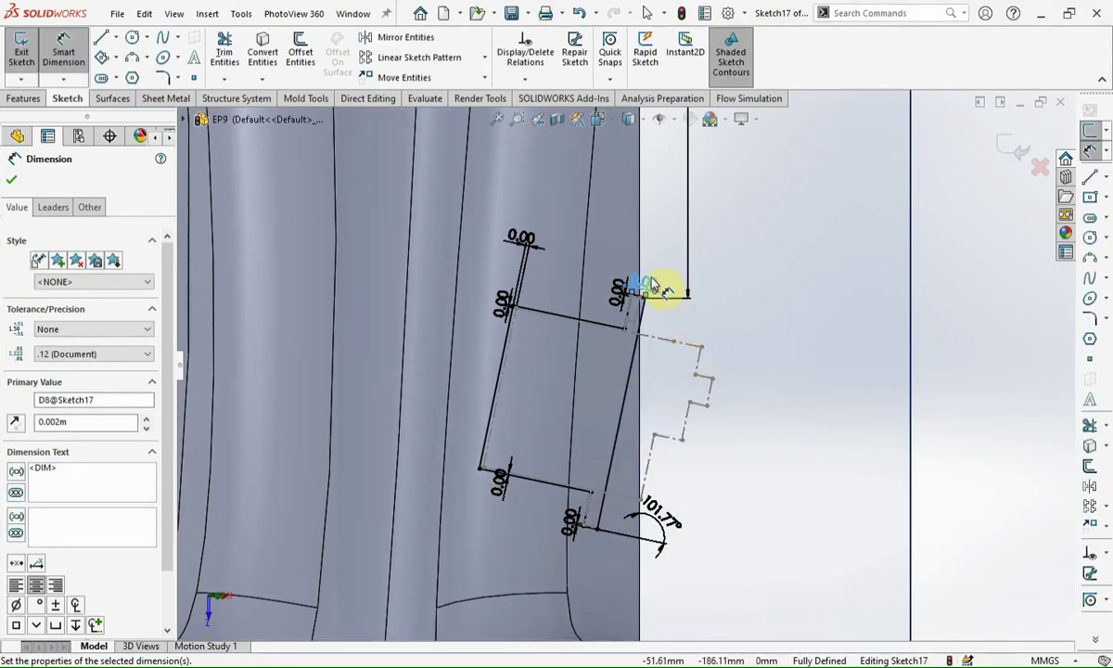
double_click(650, 287)
type("20")
key("Return")
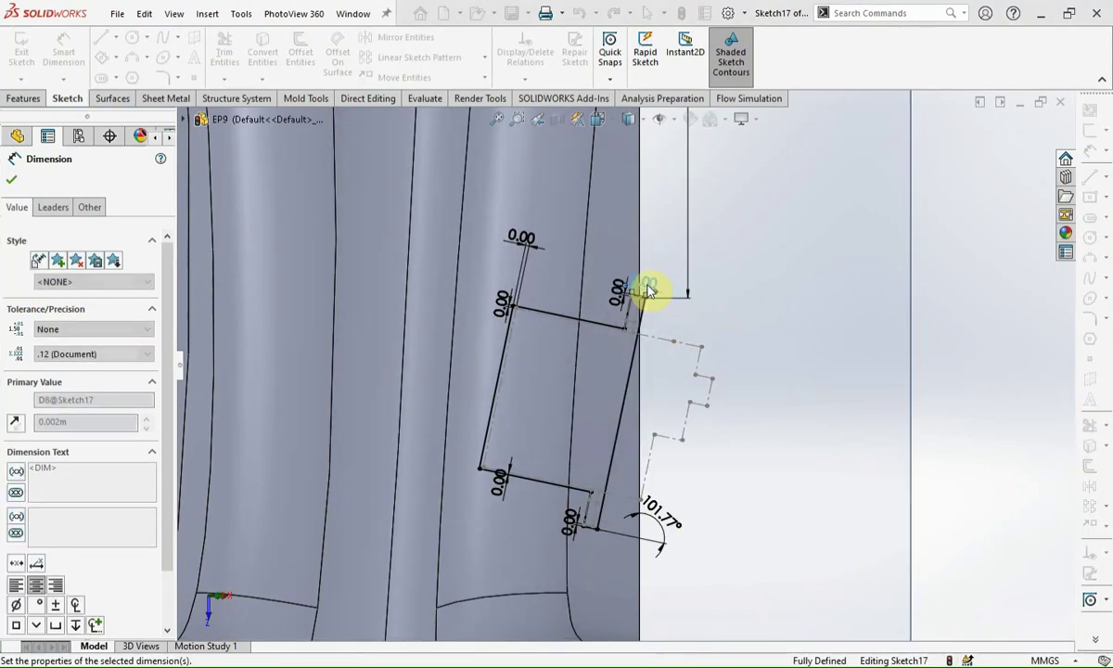
left_click(16, 181)
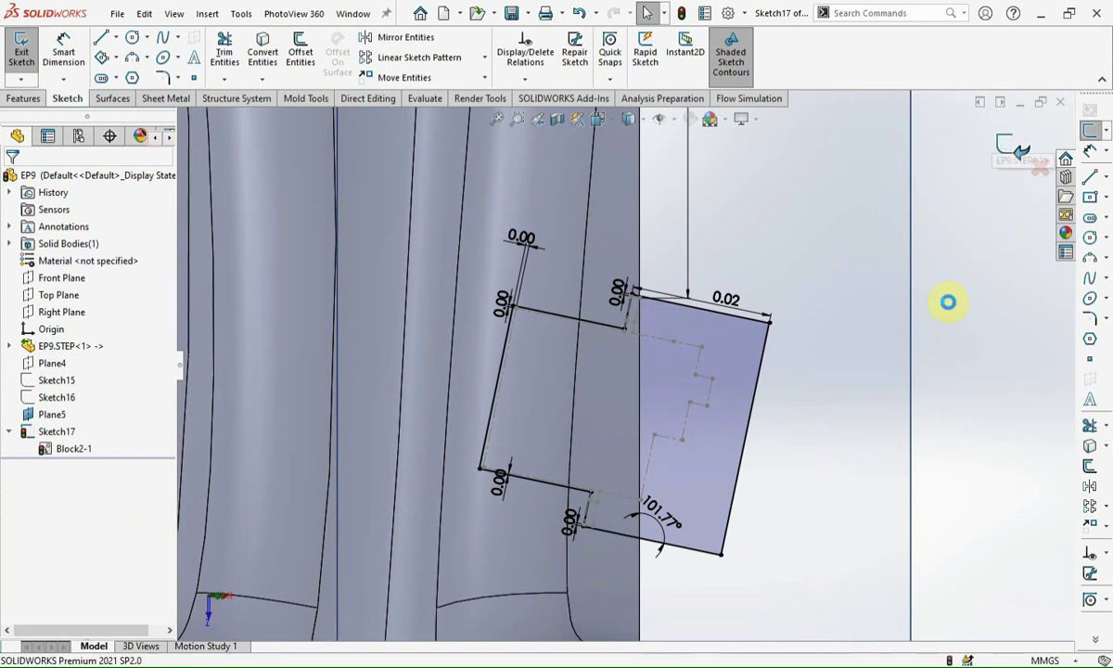
Step: Cut the Sketch17 region Mid Plane 12.5 mm deep, creating Cut-Extrude8
left_click(1012, 148)
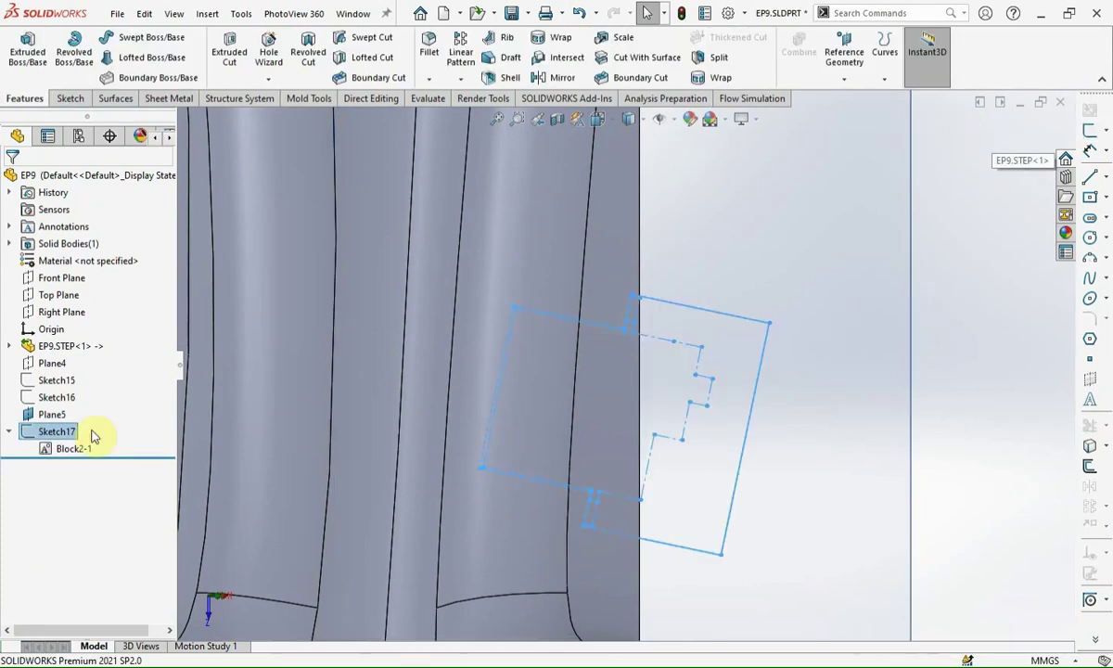
double_click(30, 436)
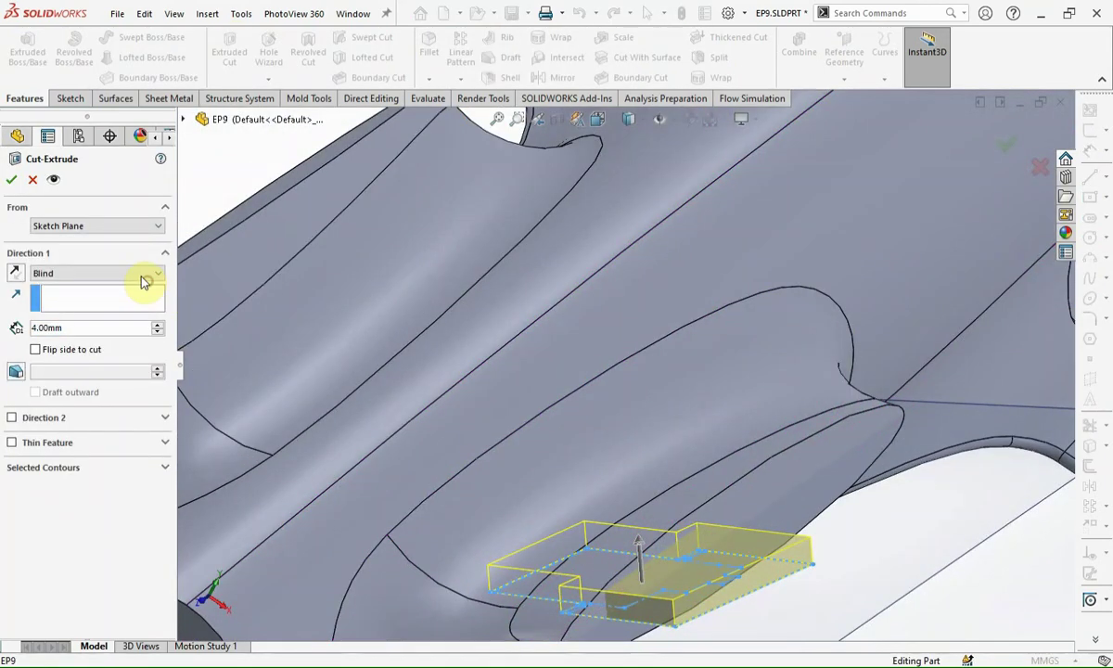
left_click(144, 282)
left_click(88, 363)
type("12.5")
key("Return")
left_click(652, 339)
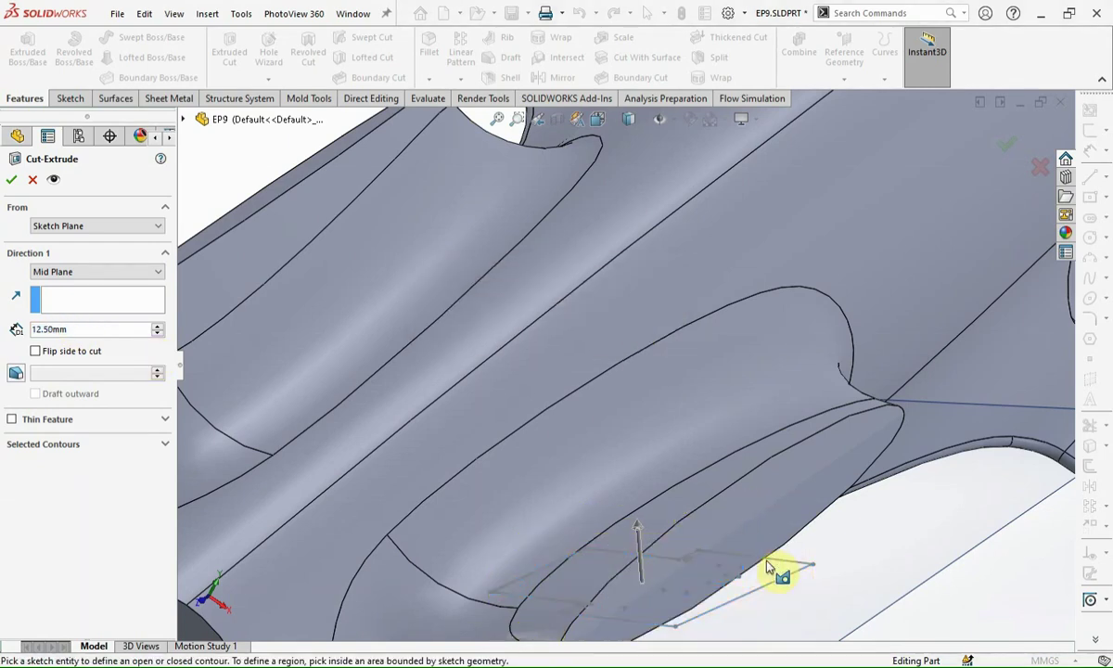
left_click(776, 575)
left_click(11, 180)
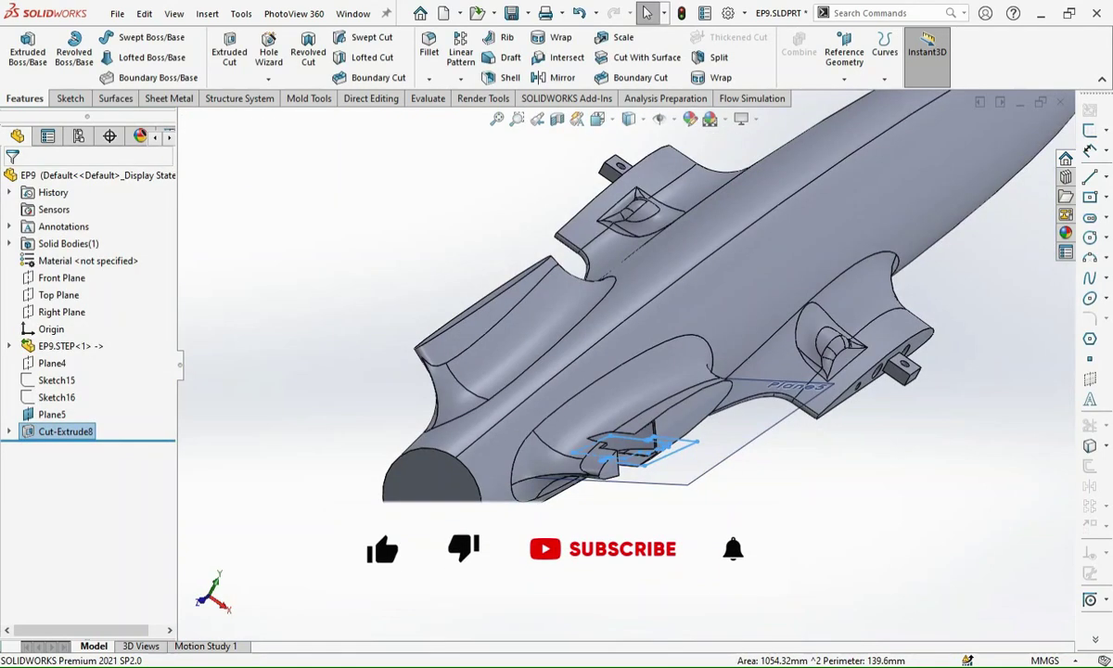
left_click(10, 431)
Step: Show Sketch17 and start a line sketch on Plane5, viewed normal to
left_click(44, 451)
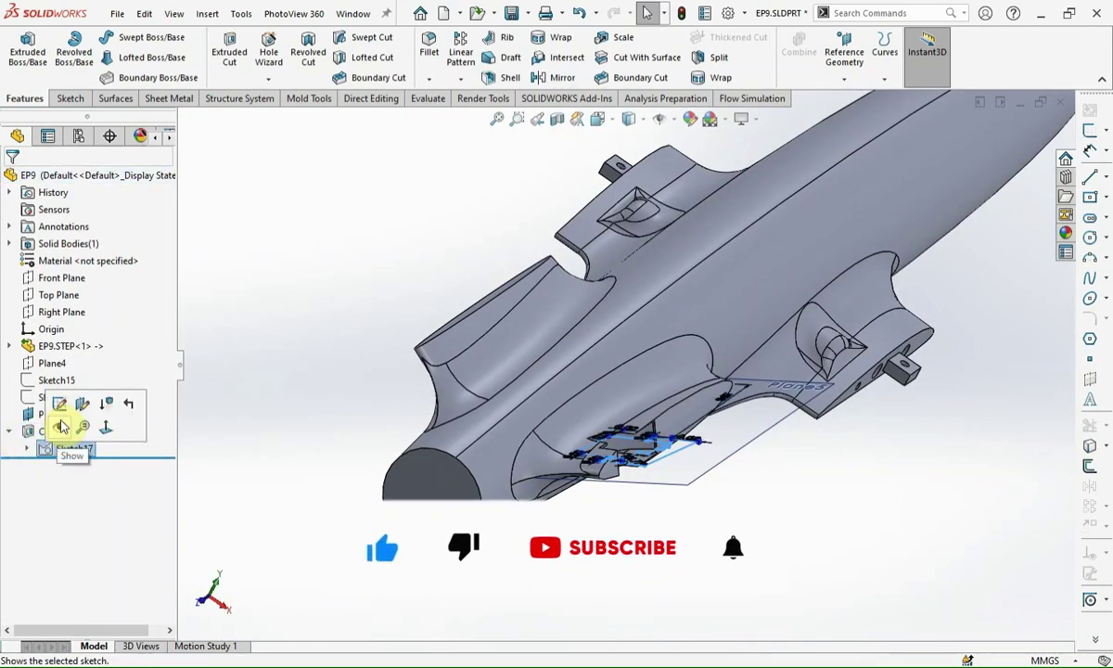
scroll(636, 450, "down", 3)
left_click(636, 446)
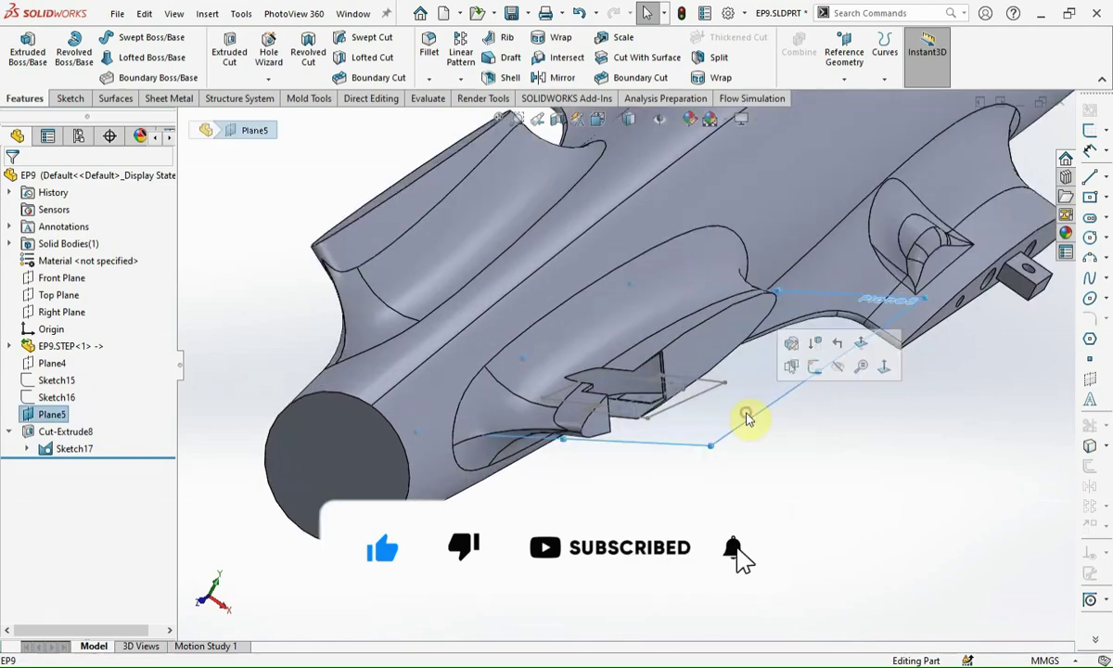
key("l")
scroll(552, 422, "down", 3)
scroll(705, 362, "down", 4)
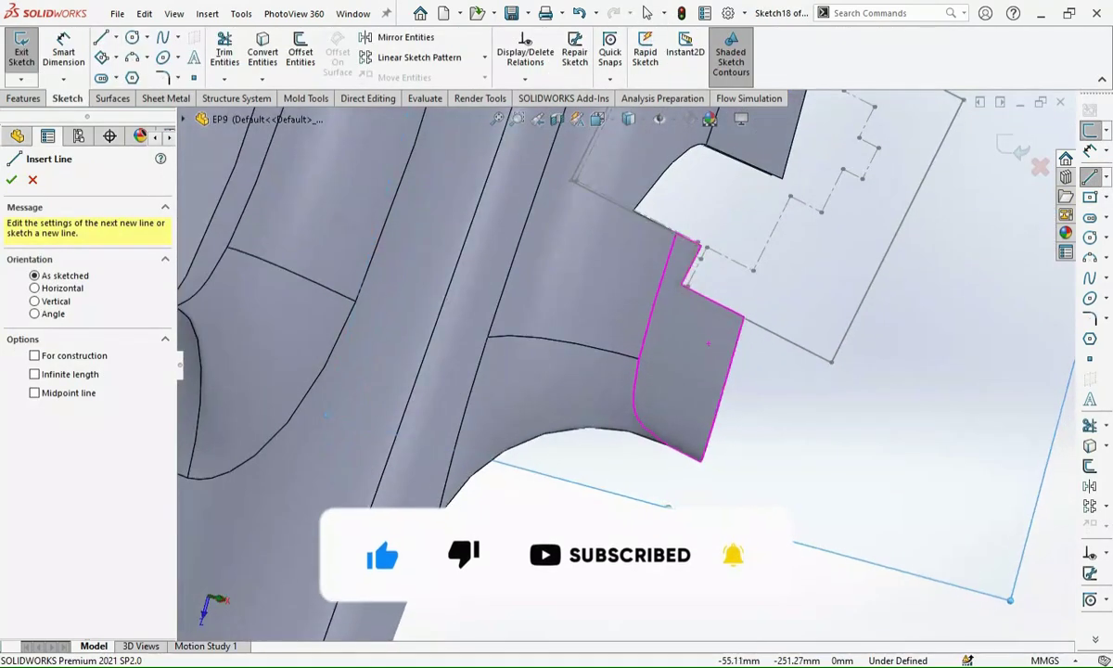
scroll(758, 303, "down", 3)
key("ctrl+8")
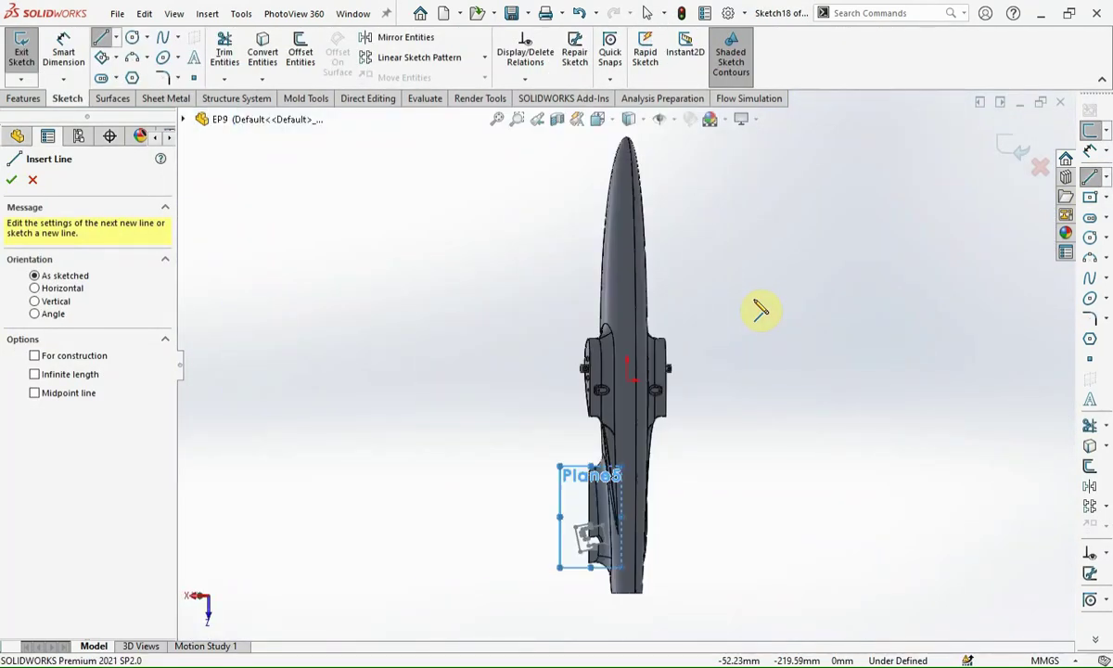
scroll(766, 277, "down", 1)
scroll(666, 542, "down", 2)
scroll(622, 452, "down", 3)
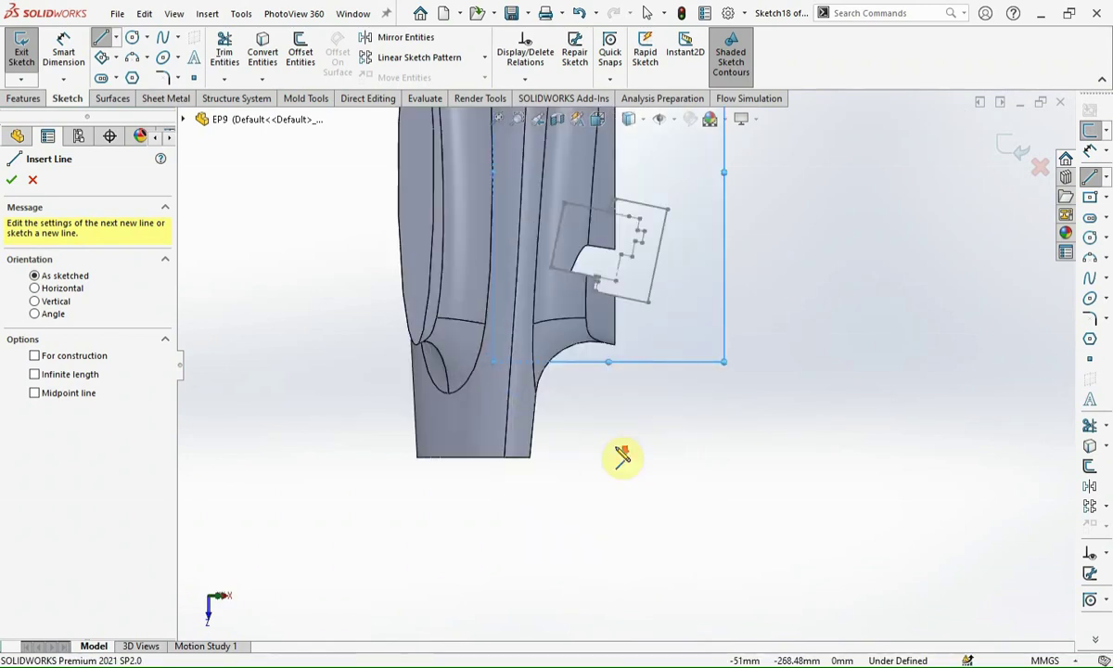
scroll(612, 234, "down", 3)
scroll(625, 302, "down", 3)
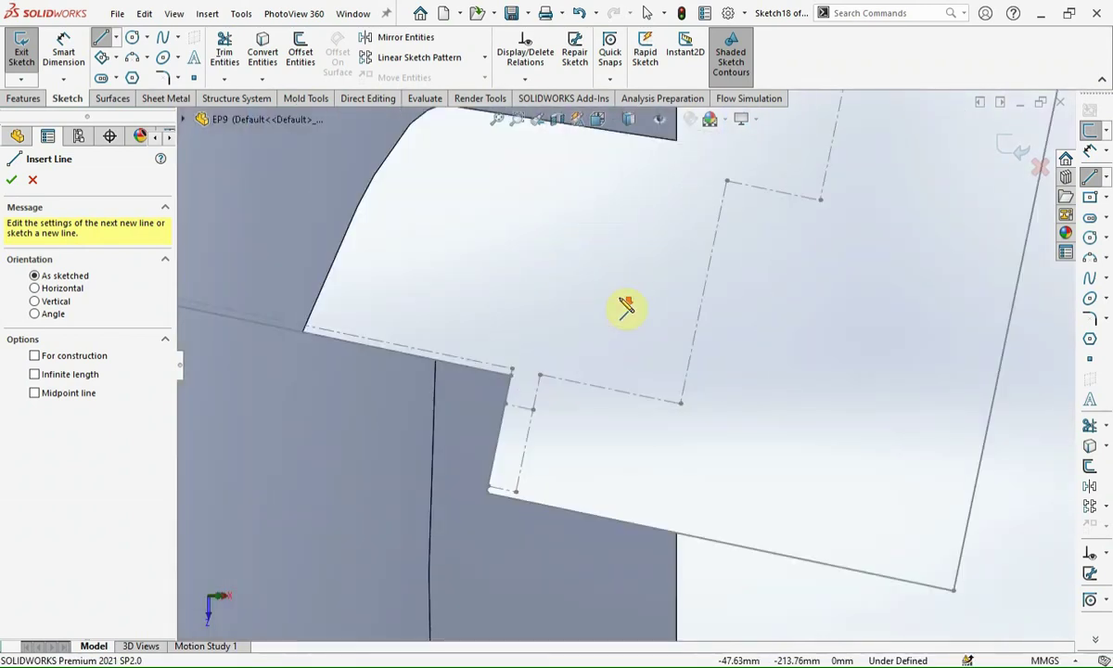
Step: Draw the chain of lines outlining the servo block around the cut region
left_click(675, 536)
left_click(489, 492)
left_click(511, 376)
scroll(462, 397, "up", 2)
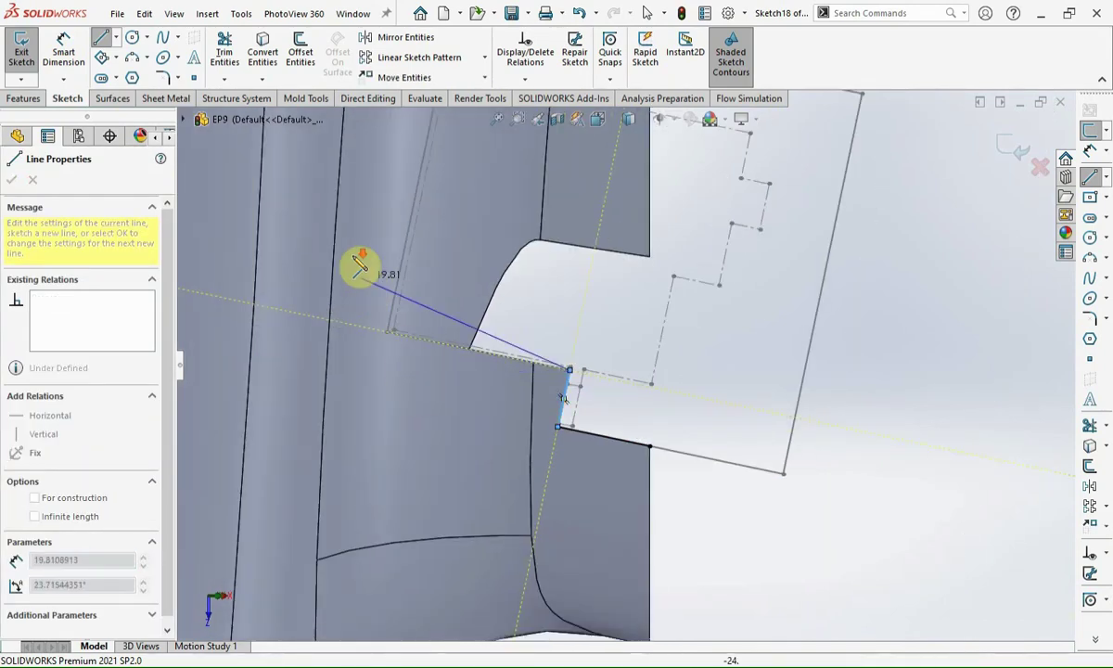
scroll(369, 293, "down", 2)
left_click(497, 446)
scroll(594, 371, "up", 2)
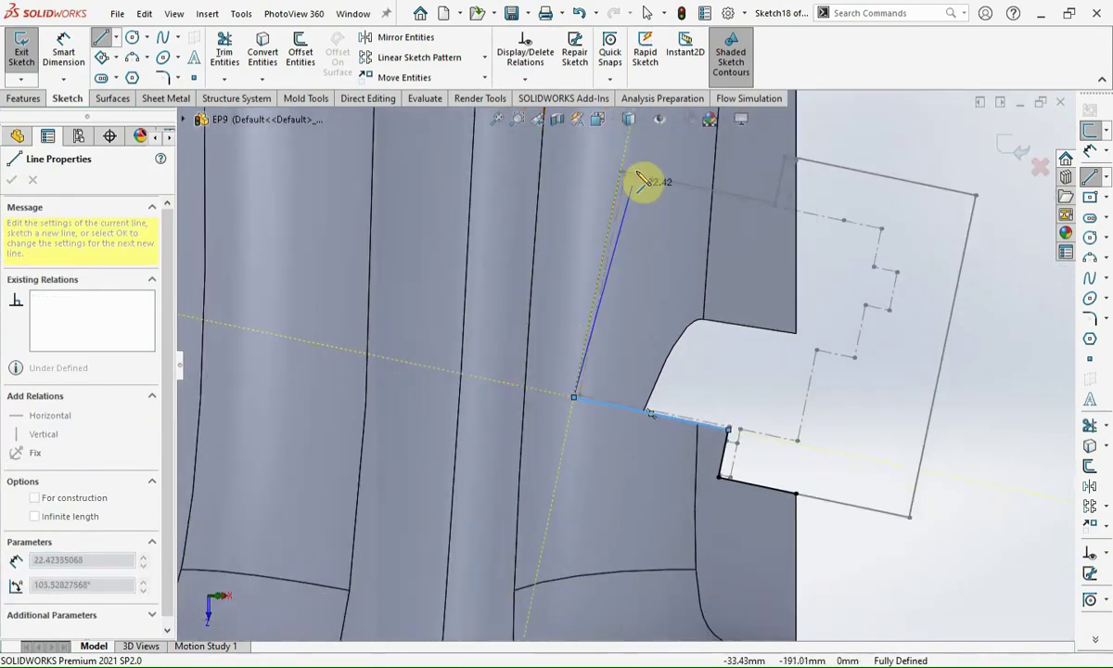
scroll(633, 364, "down", 2)
left_click(603, 408)
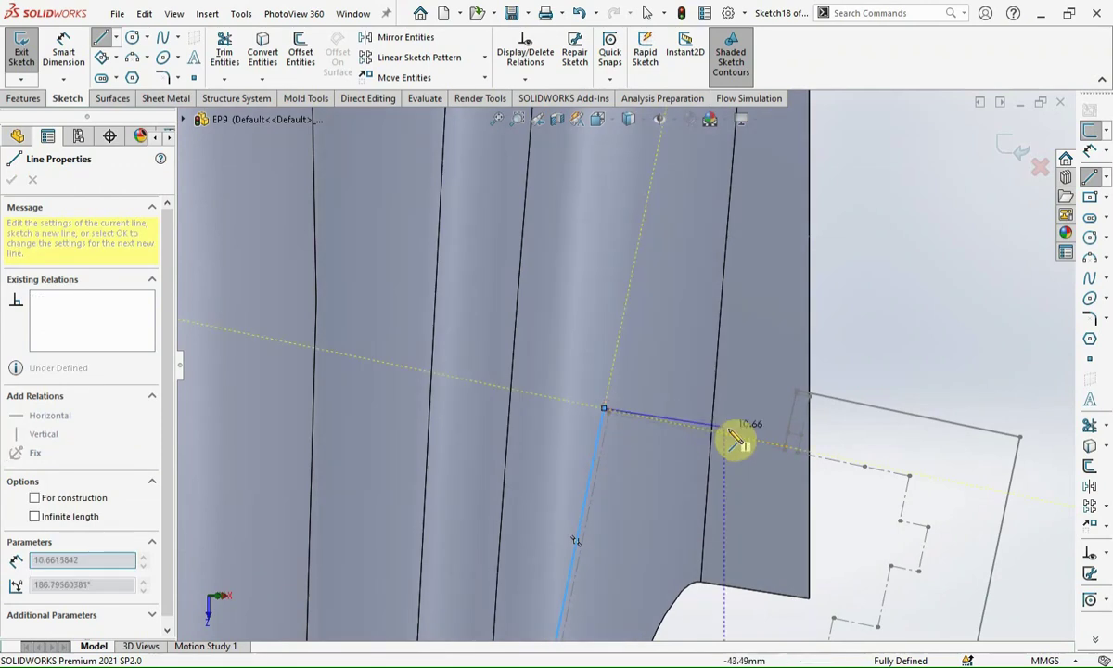
left_click(784, 447)
left_click(796, 390)
left_click(1024, 447)
scroll(1020, 449, "up", 2)
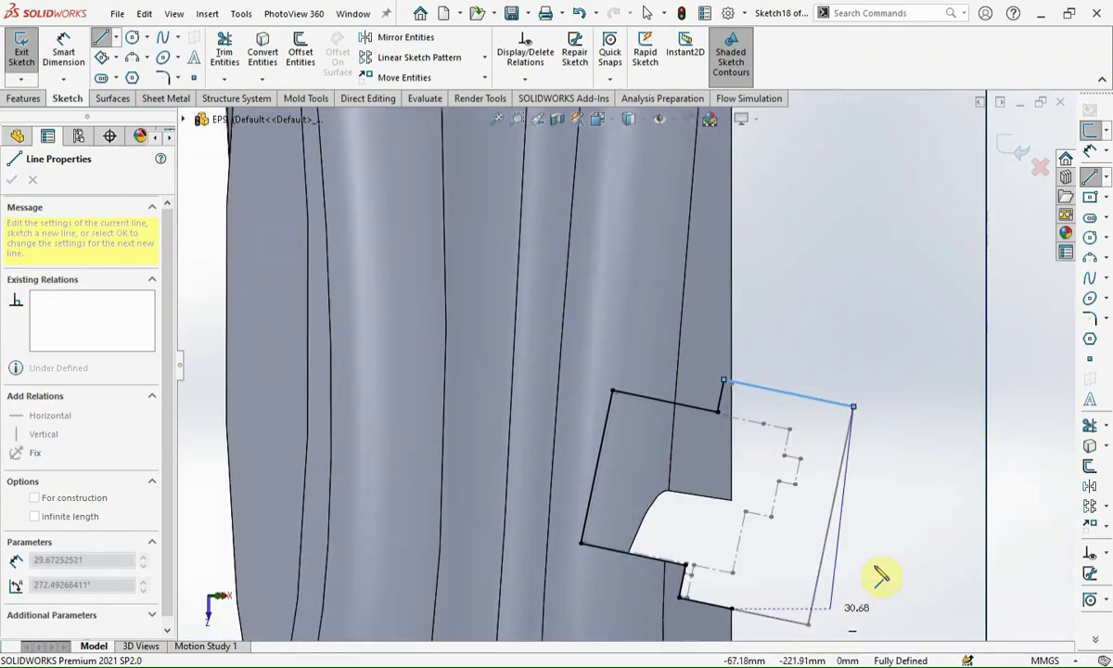
key("Escape")
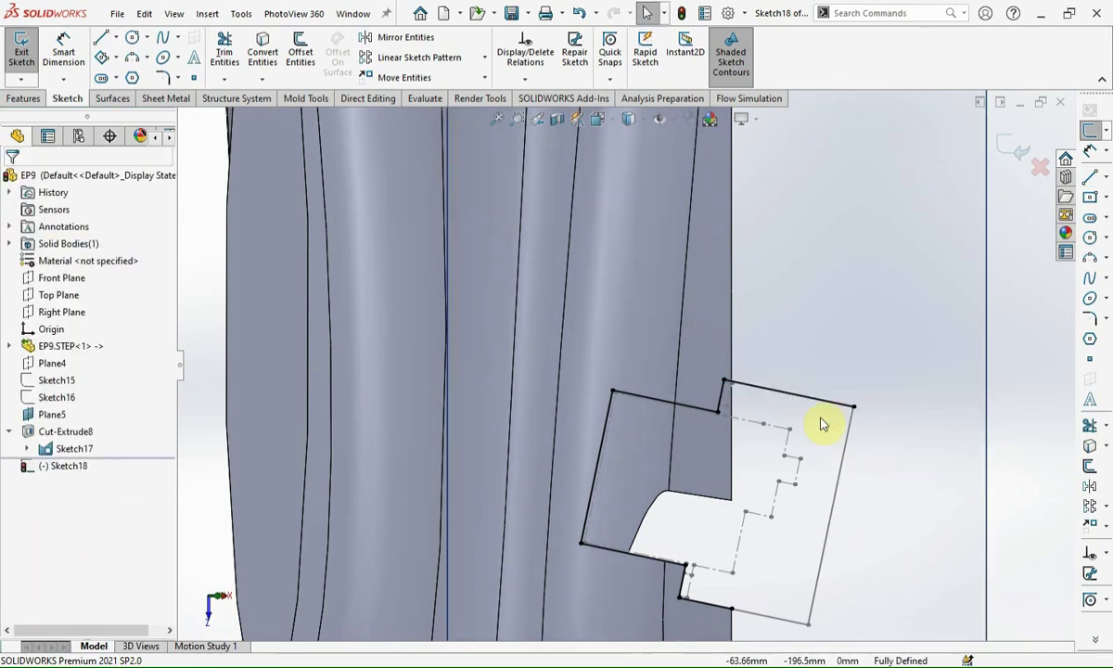
Step: Add a line closing the outline's open corner, then orbit to inspect it in 3D
left_click(849, 412)
key("Escape")
left_click(1090, 177)
scroll(733, 380, "down", 3)
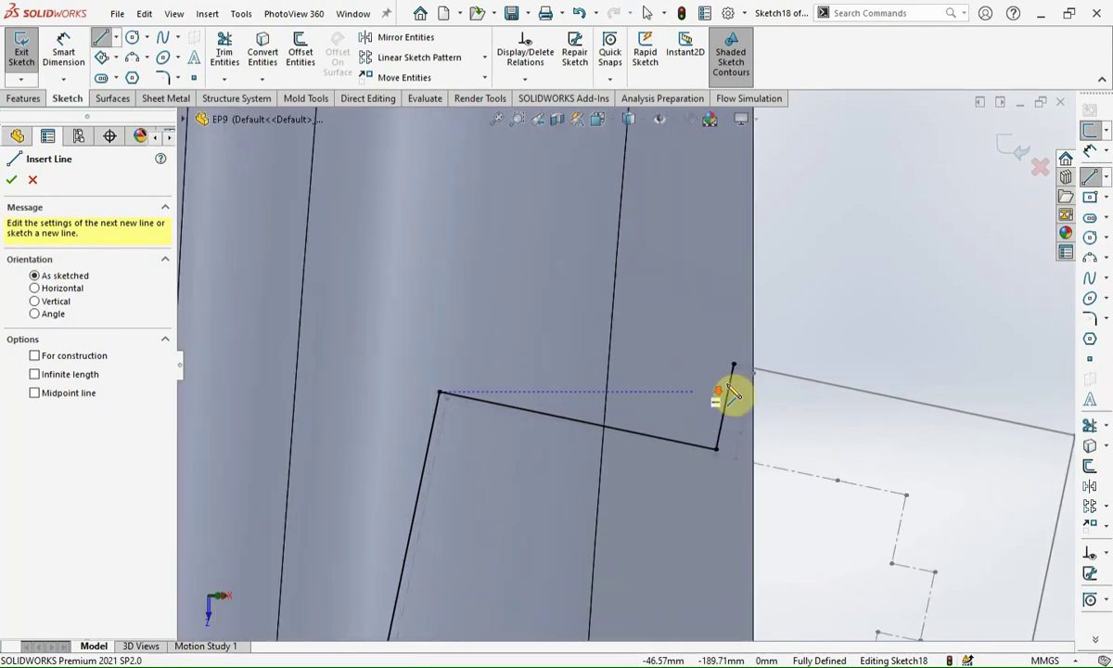
scroll(742, 357, "down", 2)
left_click(712, 333)
left_click(786, 348)
key("Escape")
scroll(677, 358, "up", 3)
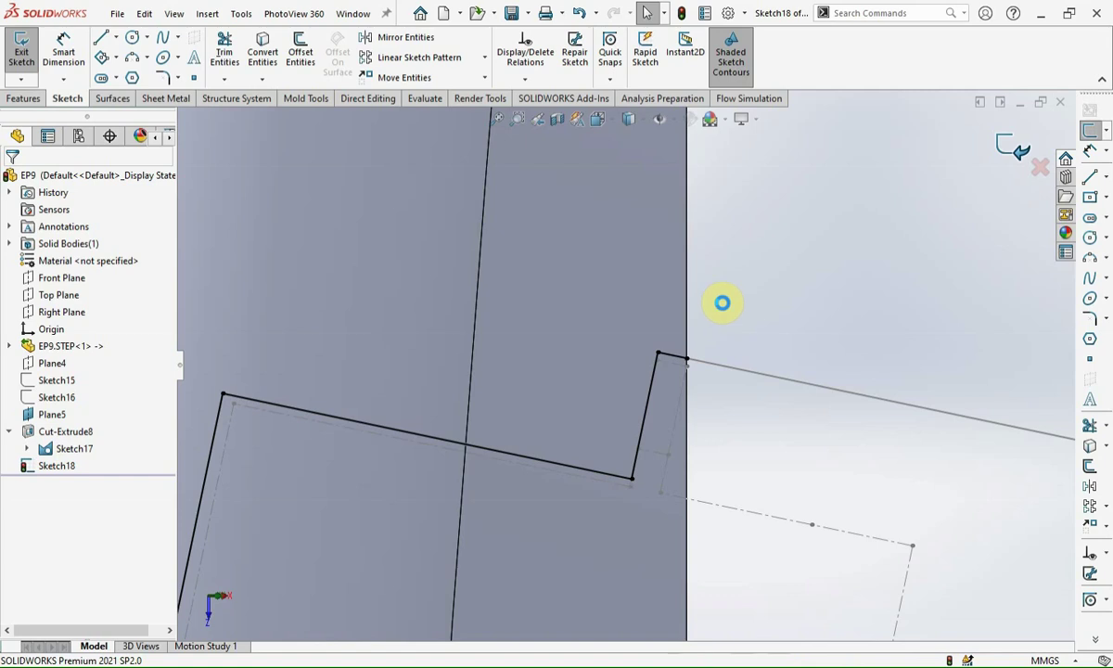
middle_click_drag(510, 428, 472, 207)
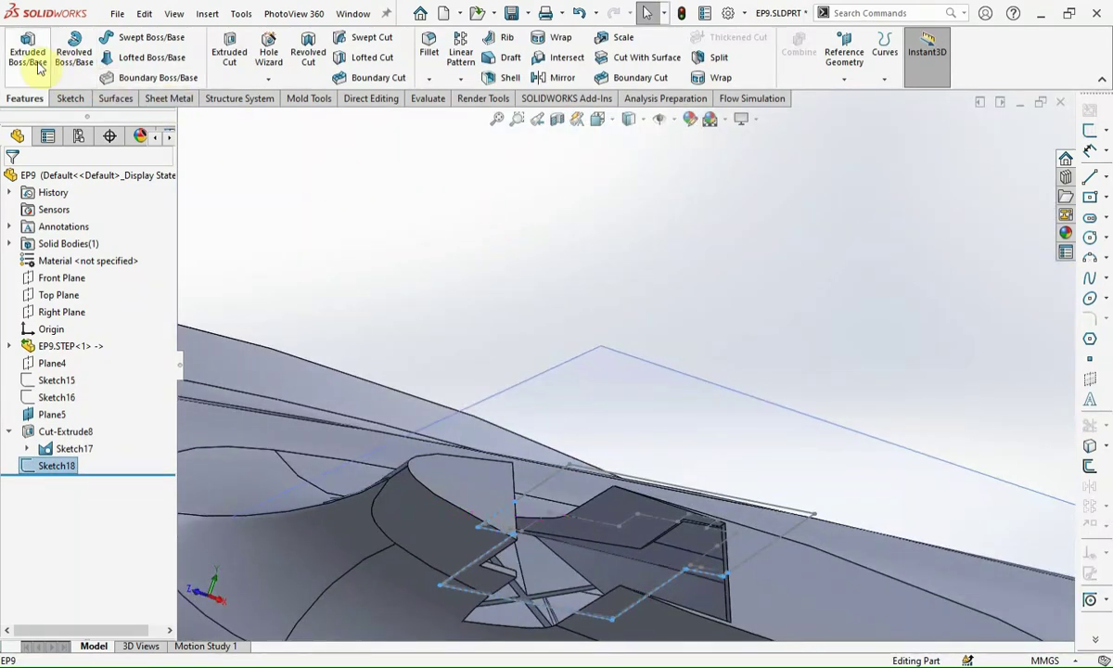
Step: Start a boss extrusion from Sketch18 with both directions set to Up To Next
left_click(27, 46)
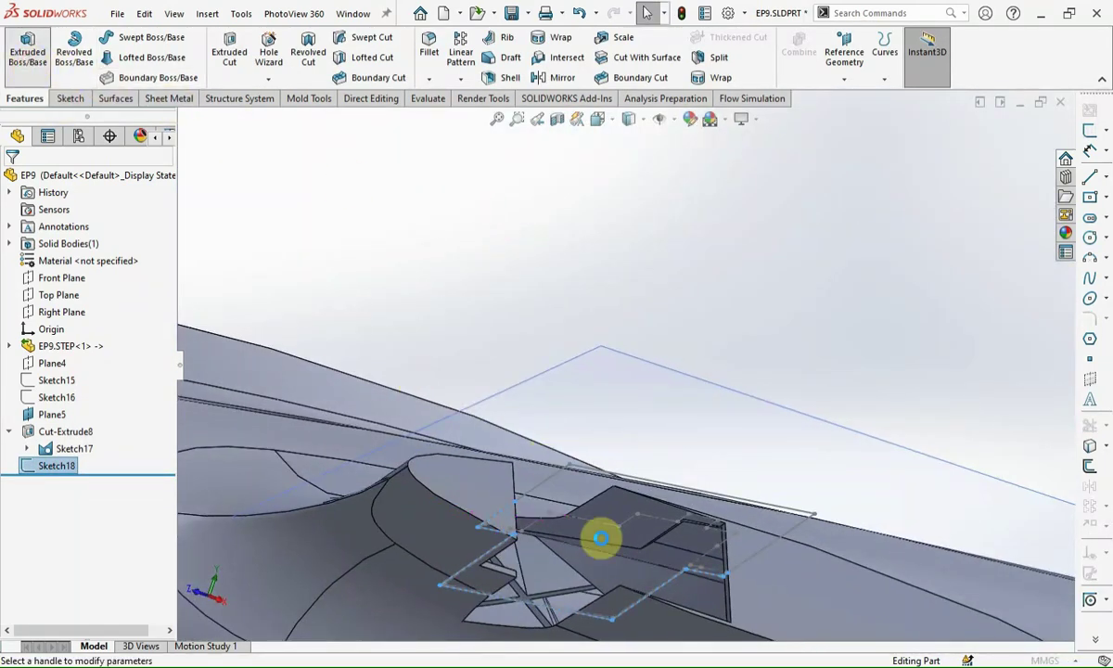
scroll(603, 591, "down", 2)
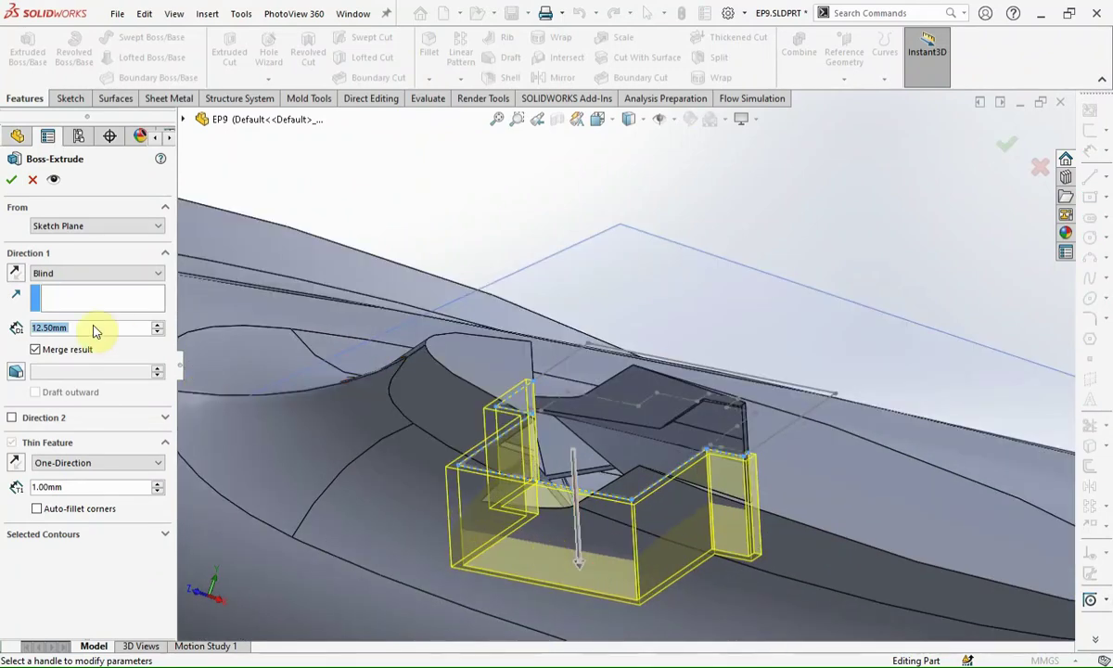
left_click(88, 274)
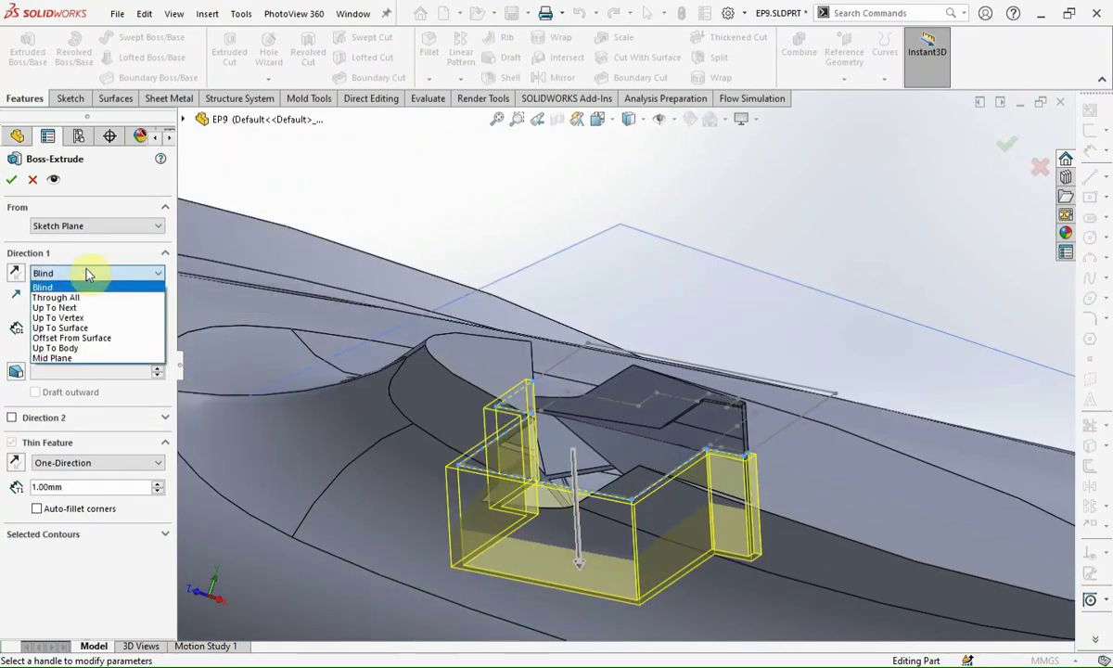
left_click(57, 307)
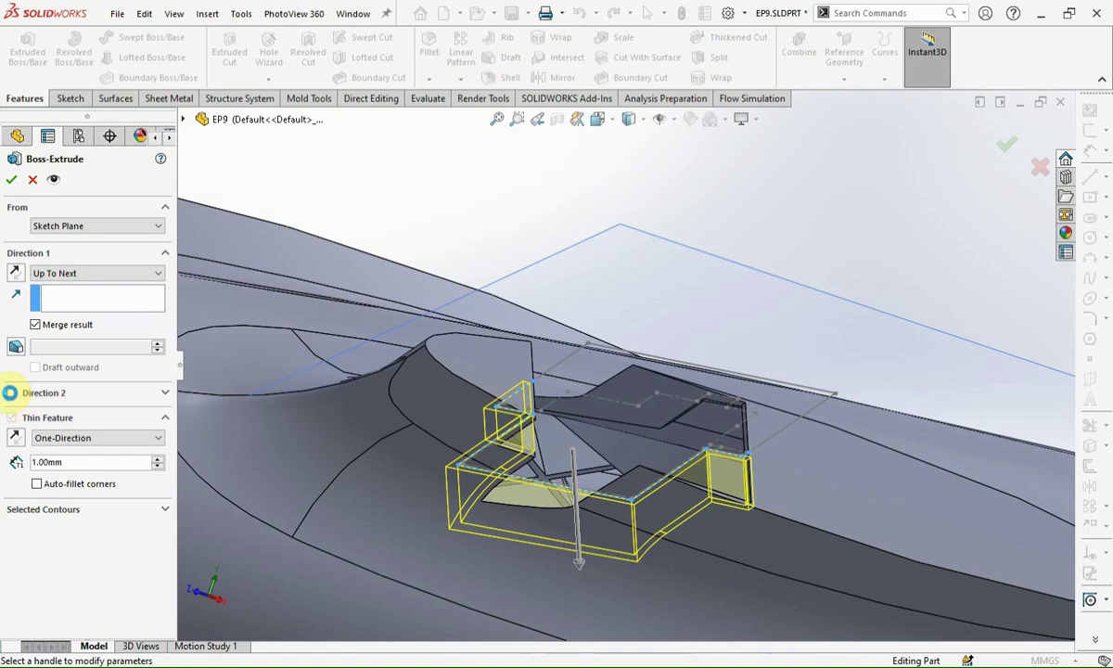
left_click(10, 392)
left_click(119, 414)
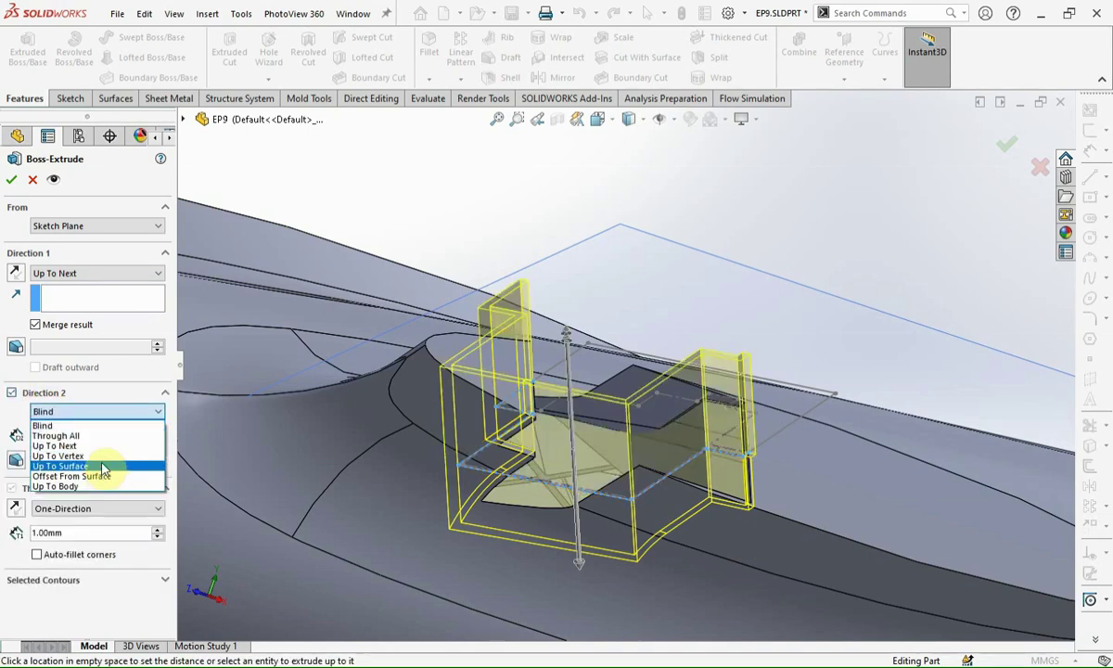
left_click(102, 446)
Step: Flip the 1.00 mm thin-wall side while checking the preview, then accept Extrude-Thin6
scroll(520, 439, "down", 3)
scroll(547, 427, "up", 3)
mouse_move(546, 426)
middle_mouse_down()
mouse_move(413, 472)
mouse_move(603, 464)
mouse_move(596, 603)
mouse_move(542, 513)
middle_mouse_up()
scroll(542, 514, "down", 3)
middle_click_drag(447, 514, 456, 577)
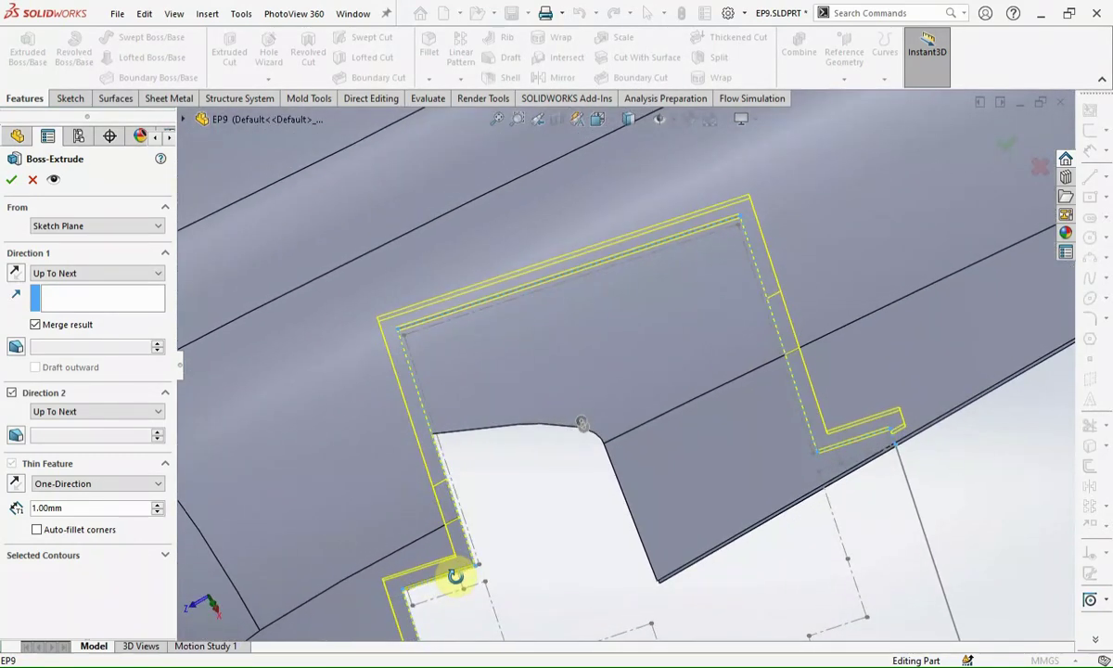
left_click(22, 488)
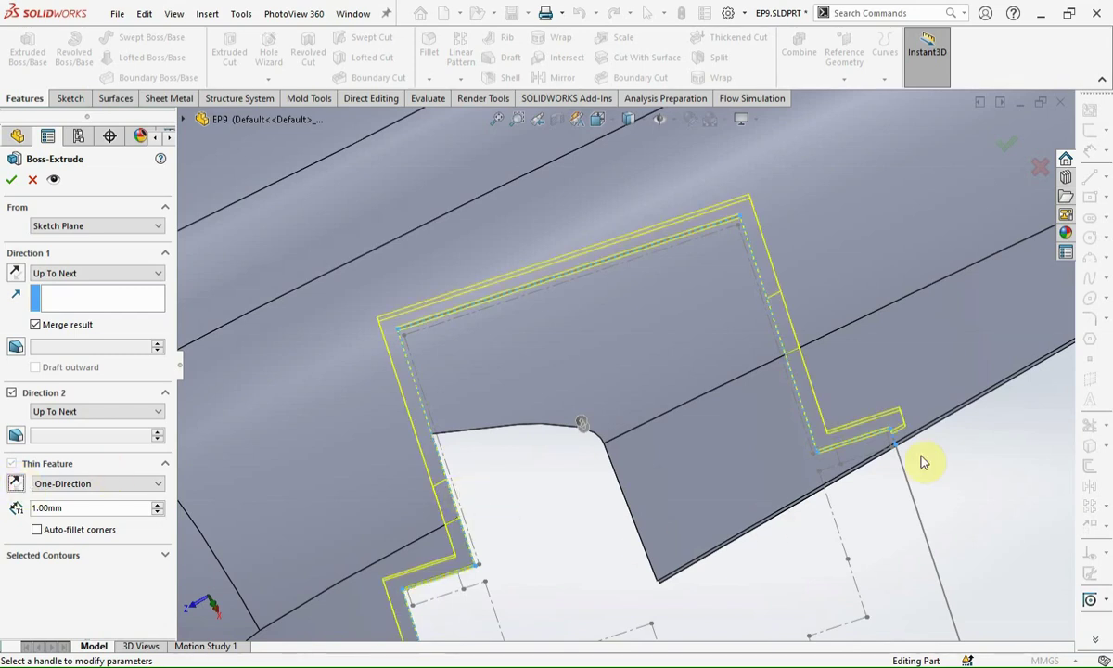
mouse_move(858, 469)
middle_mouse_down()
mouse_move(937, 318)
mouse_move(865, 345)
mouse_move(858, 371)
middle_mouse_up()
scroll(888, 501, "up", 3)
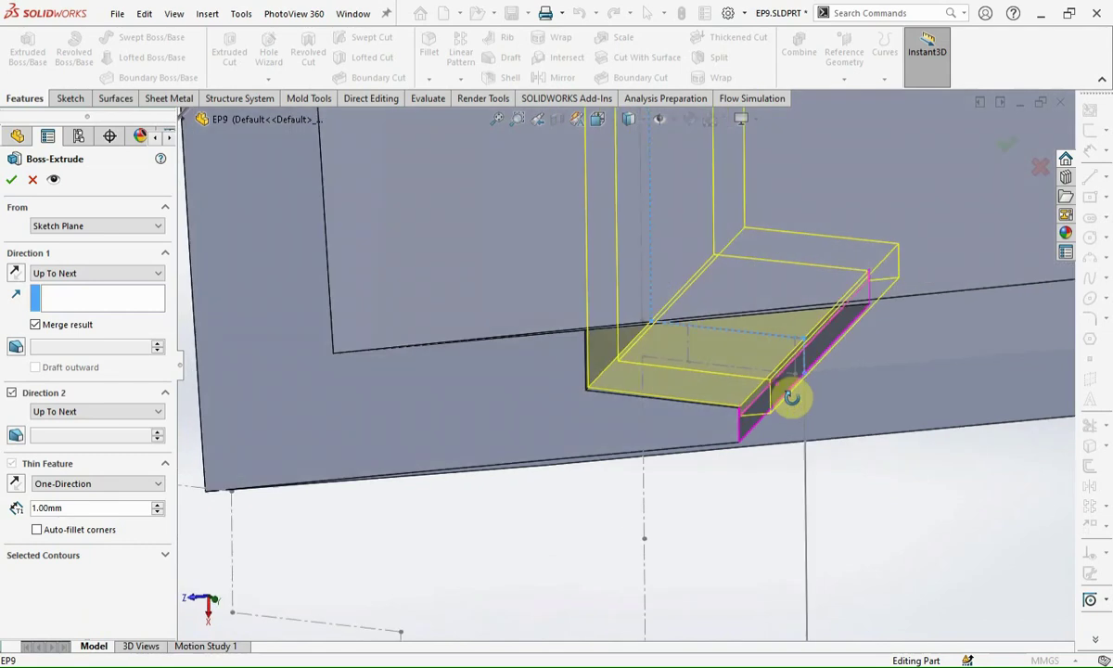
scroll(790, 380, "down", 3)
scroll(579, 402, "down", 2)
mouse_move(436, 345)
middle_mouse_down()
mouse_move(381, 353)
mouse_move(333, 326)
middle_mouse_up()
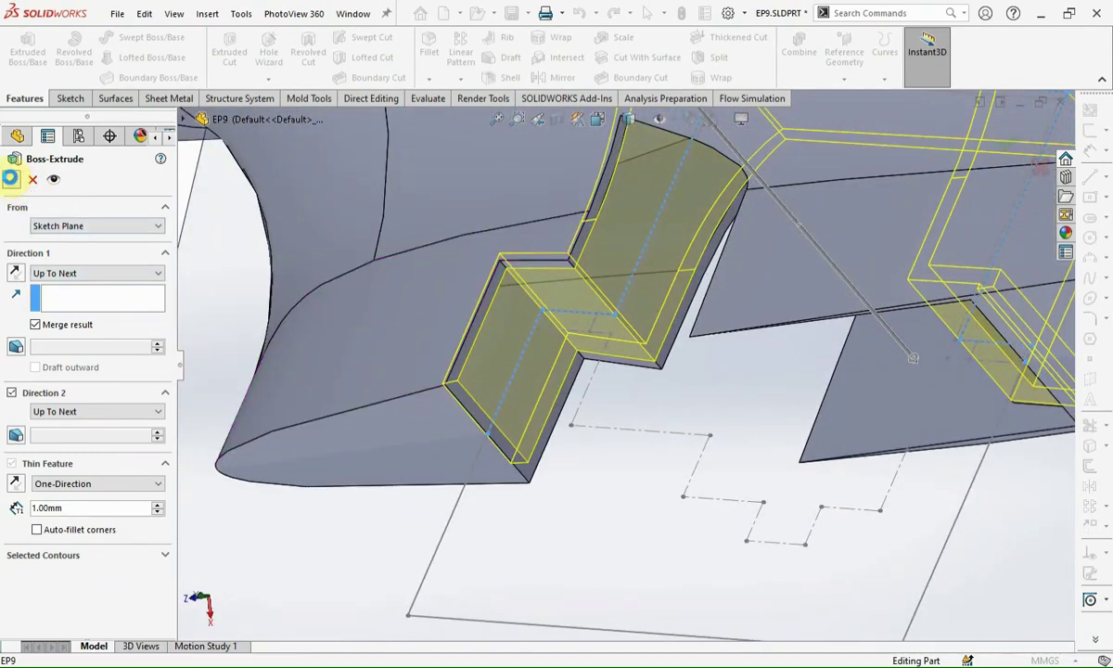
right_click(339, 534)
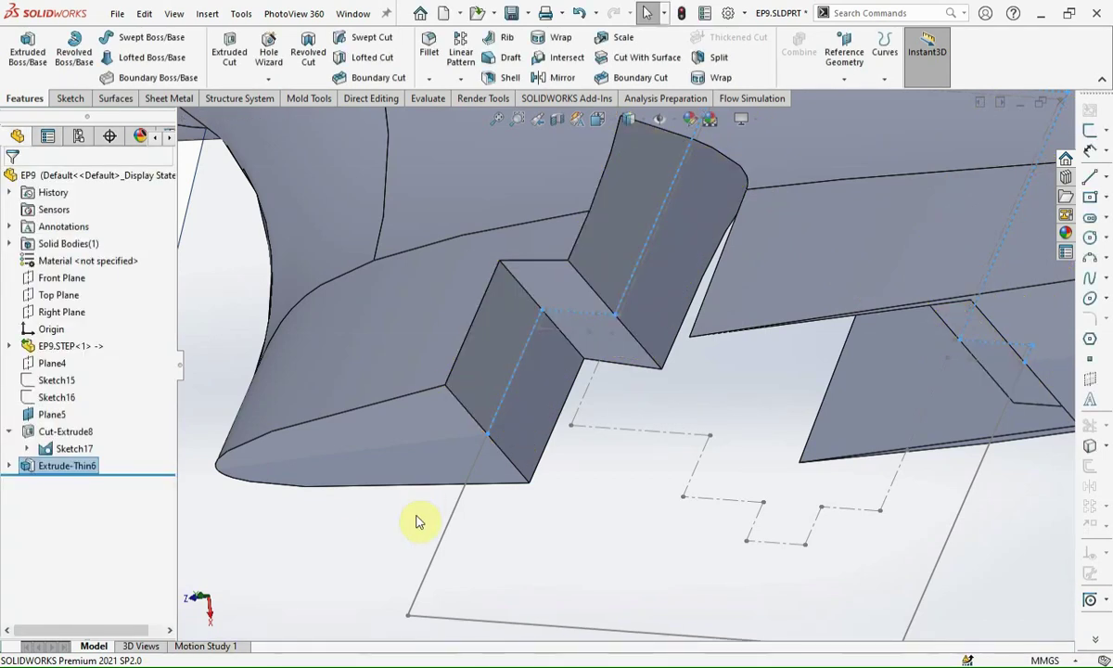
Step: Hide Sketch17's leftover lines
left_click(524, 549)
left_click(617, 507)
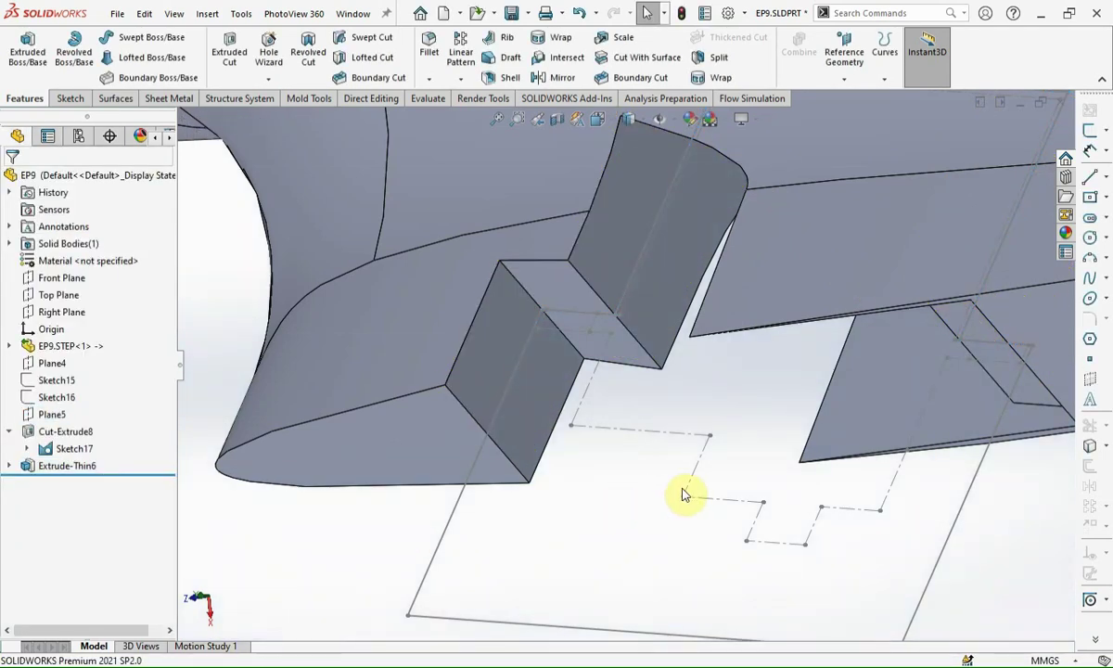
left_click(683, 495)
left_click(752, 447)
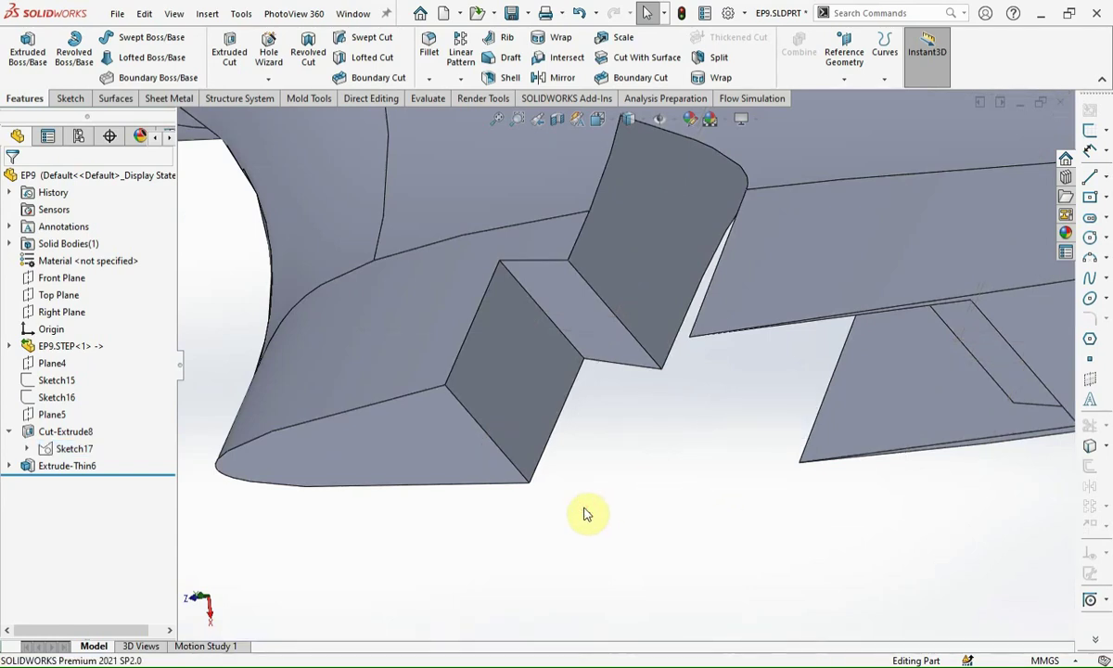
Step: Orbit to face the fuselage nose and select Front Plane as the reference
scroll(584, 515, "up", 3)
mouse_move(542, 489)
middle_mouse_down()
mouse_move(651, 341)
mouse_move(693, 343)
mouse_move(684, 355)
mouse_move(509, 349)
middle_mouse_up()
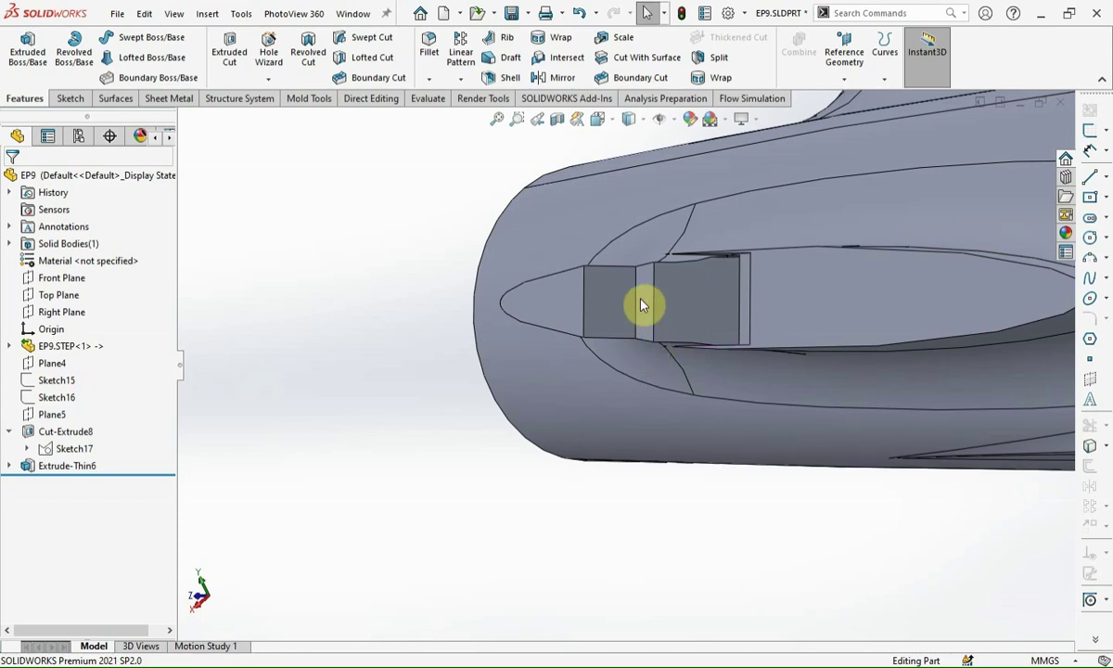
scroll(642, 306, "down", 2)
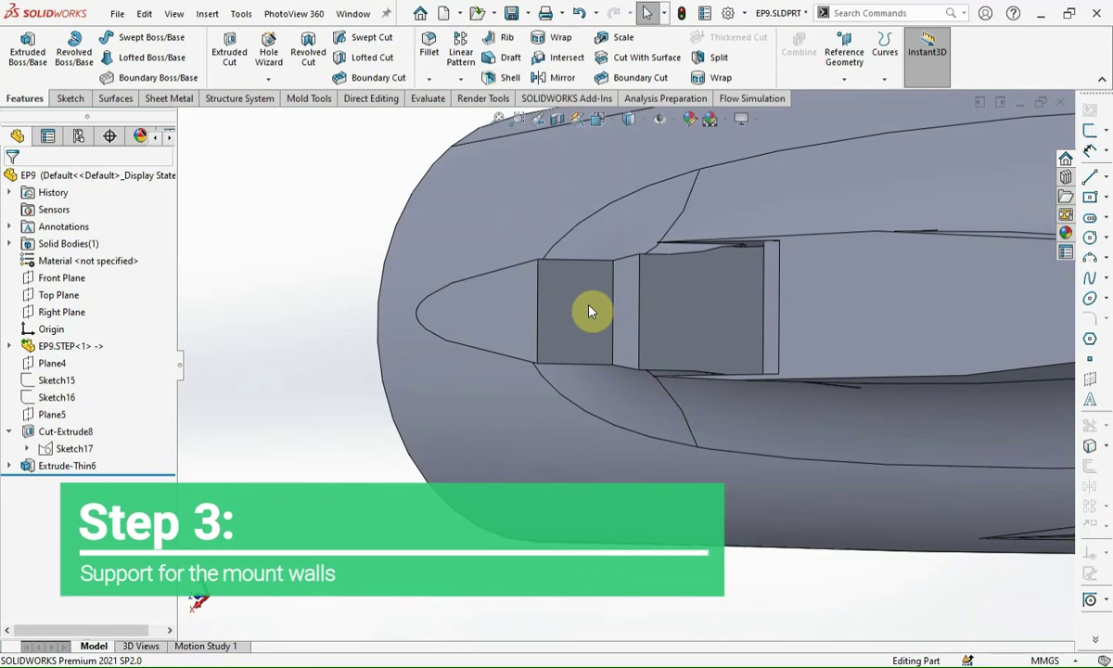
scroll(591, 312, "up", 3)
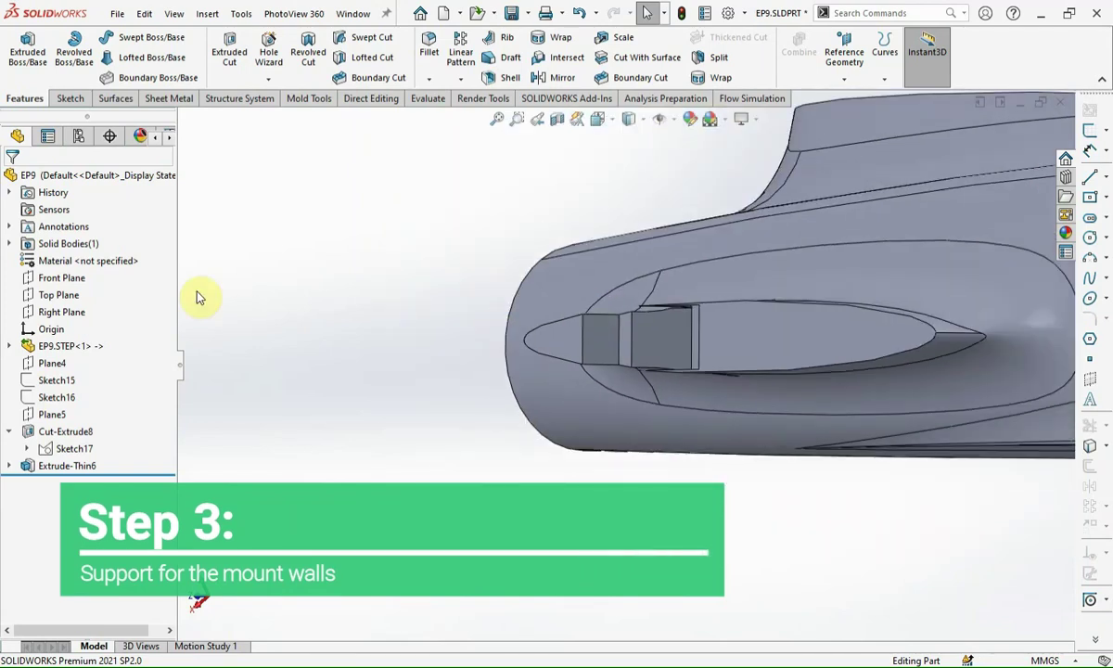
left_click(78, 281)
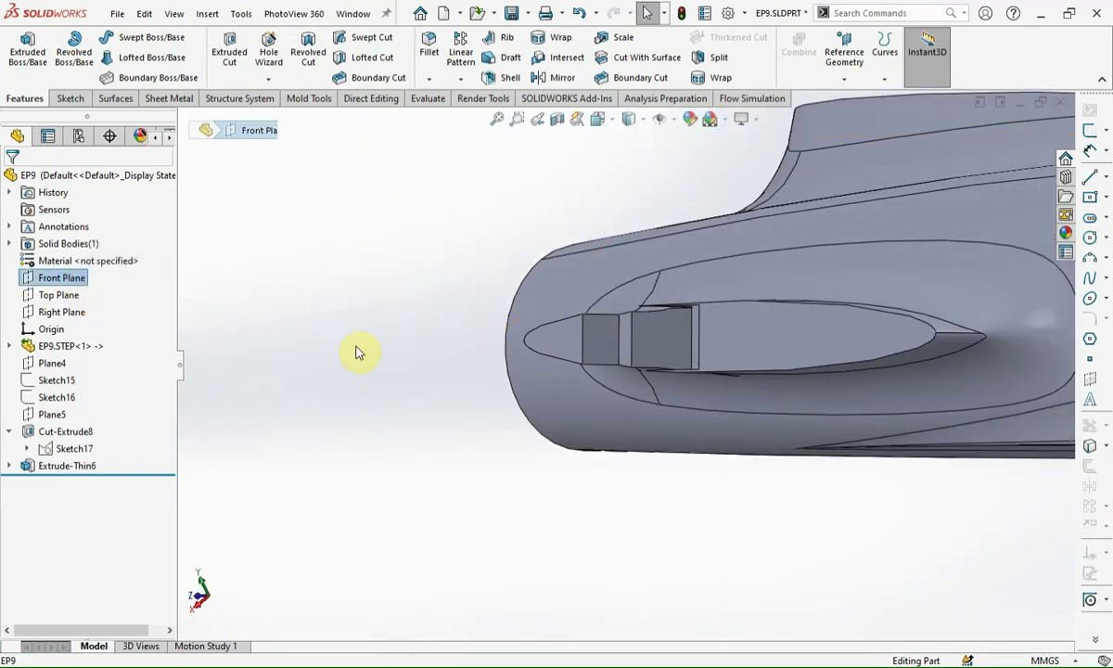
scroll(621, 352, "up", 5)
scroll(835, 340, "down", 2)
scroll(762, 340, "down", 1)
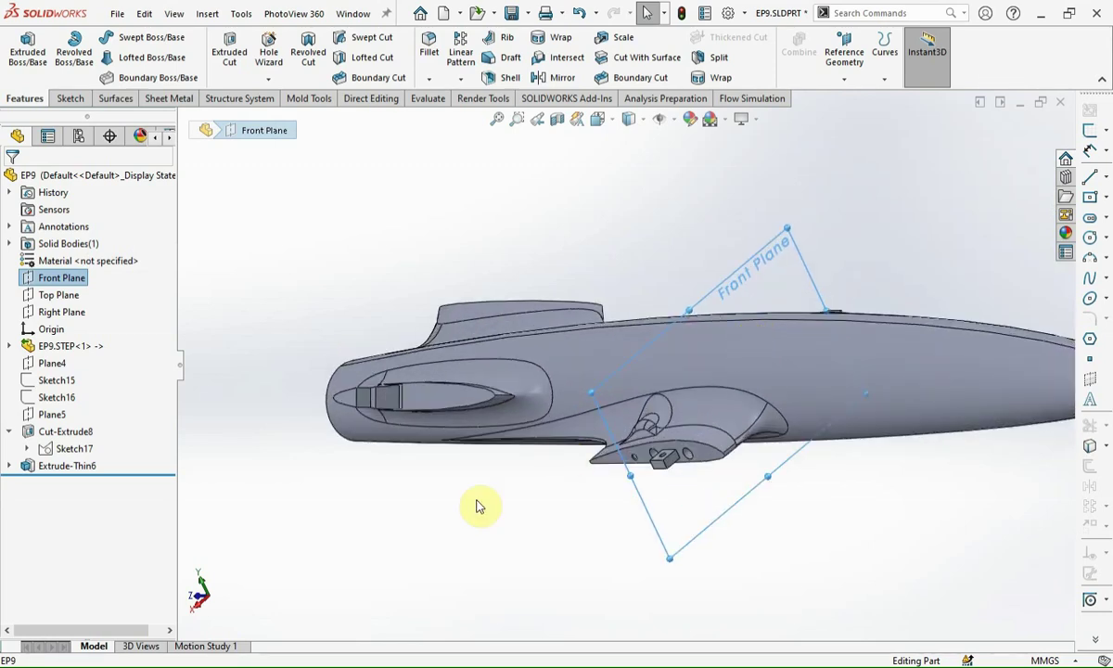
Step: Create Plane6 offset 230 mm from Front Plane
left_click(844, 51)
left_click(849, 95)
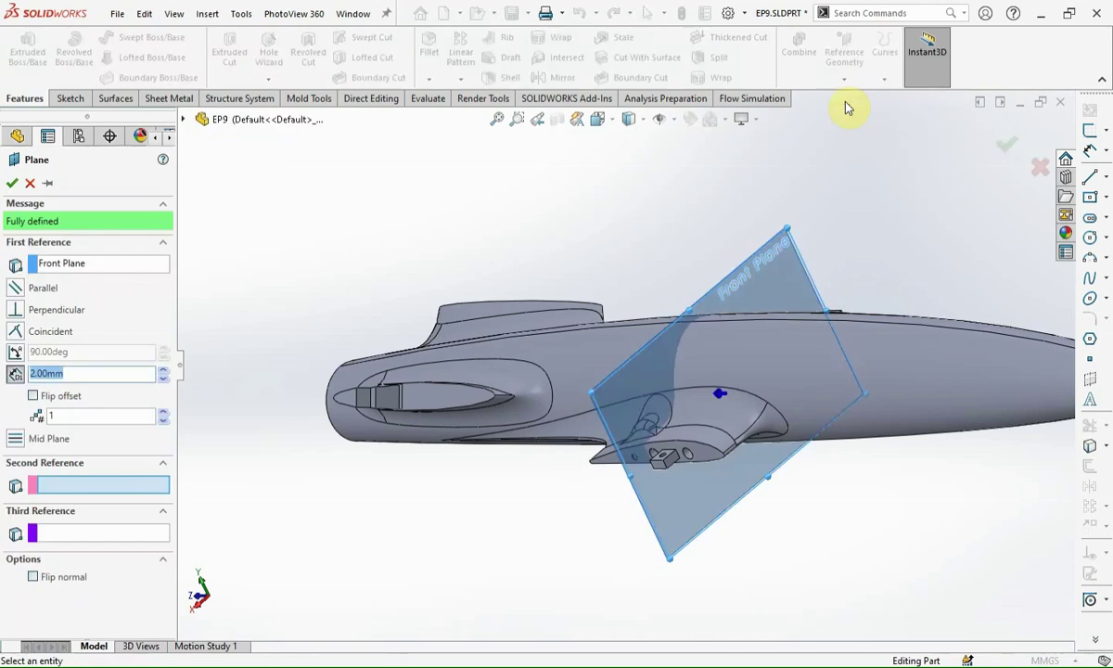
type("0")
key("Return")
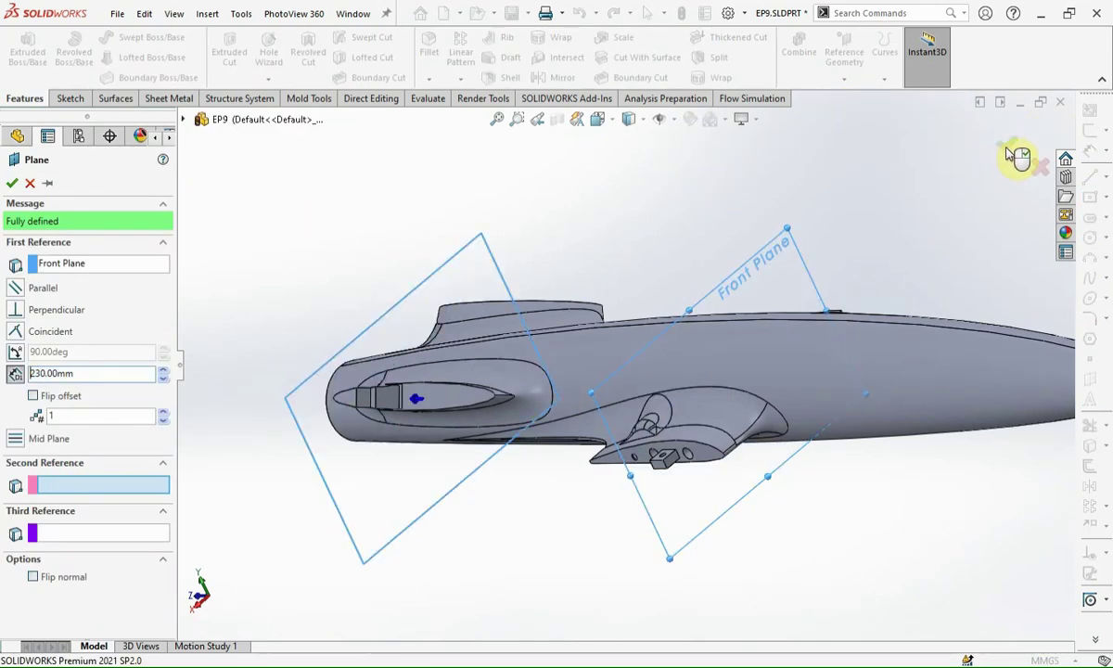
left_click(1019, 156)
Step: Sketch a line on Plane6 from the spike tip to the arm's edge
left_click(460, 479)
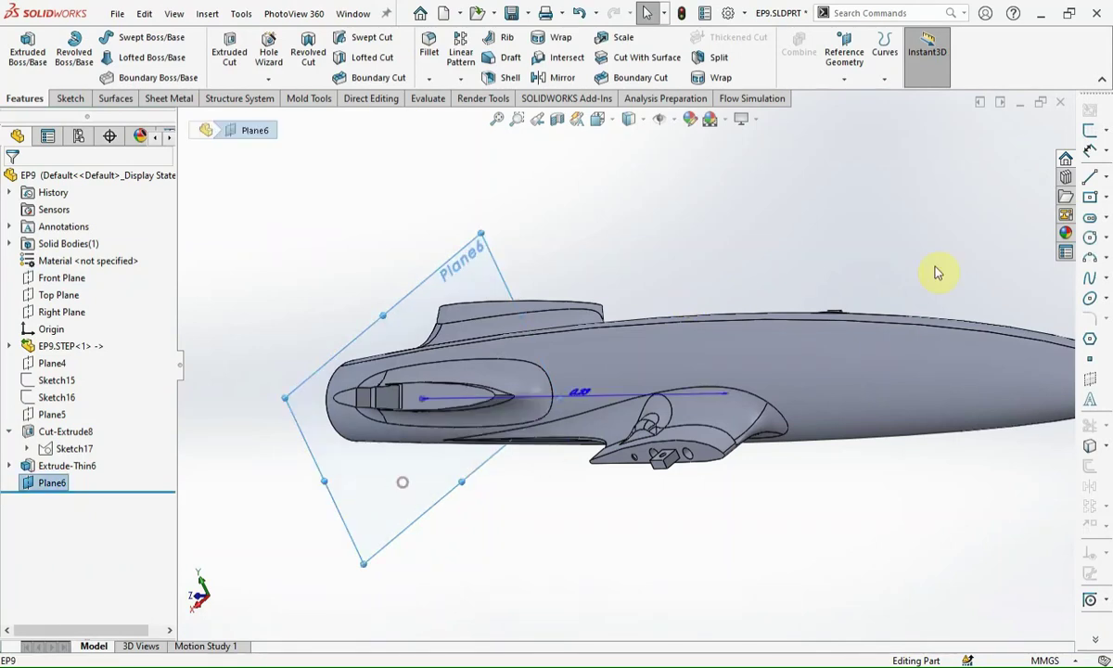
left_click(1092, 138)
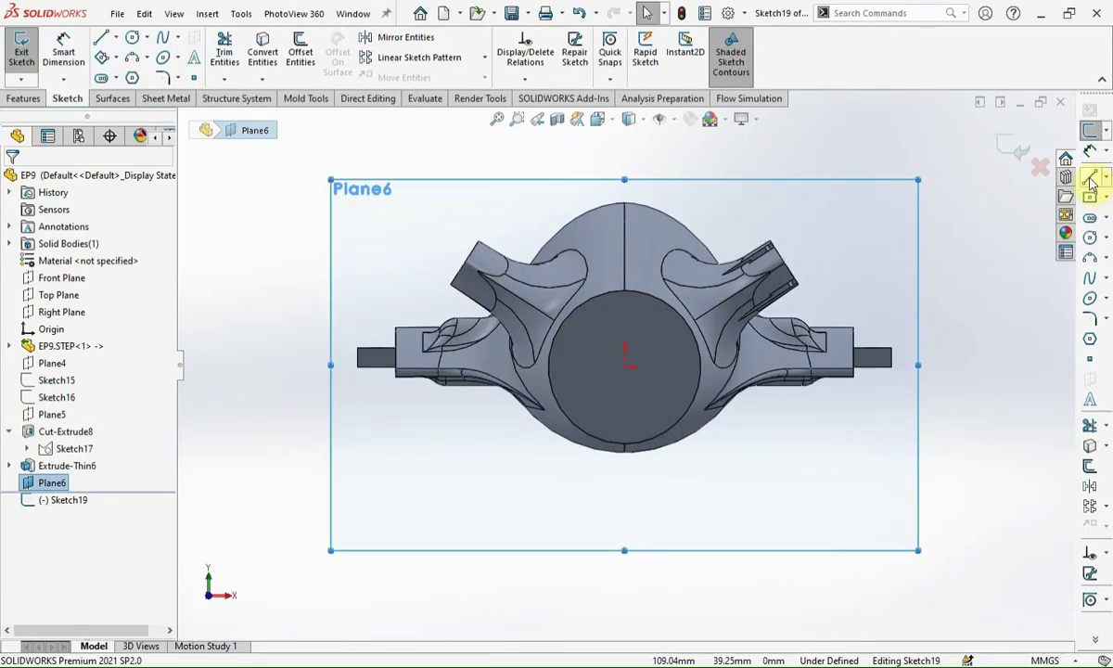
left_click(1091, 179)
scroll(782, 283, "down", 5)
scroll(778, 290, "down", 3)
left_click(637, 326)
scroll(705, 306, "down", 3)
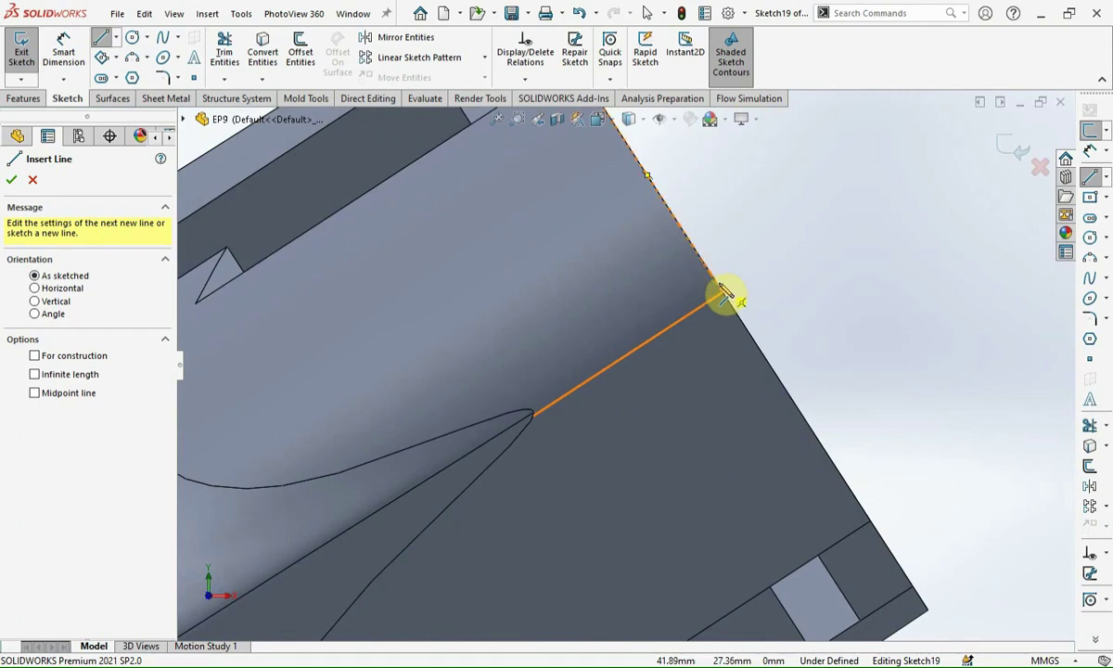
left_click(727, 297)
scroll(497, 432, "up", 3)
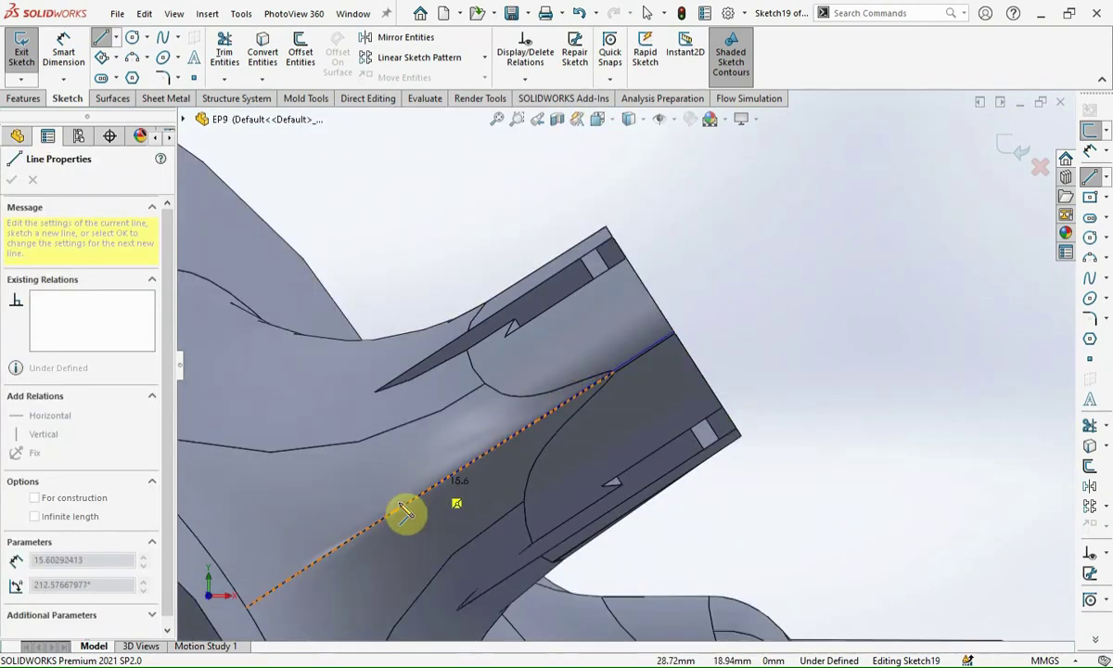
Step: Switch to hidden-lines-visible wireframe and drag the line's endpoint onto the black model edge
left_click(657, 120)
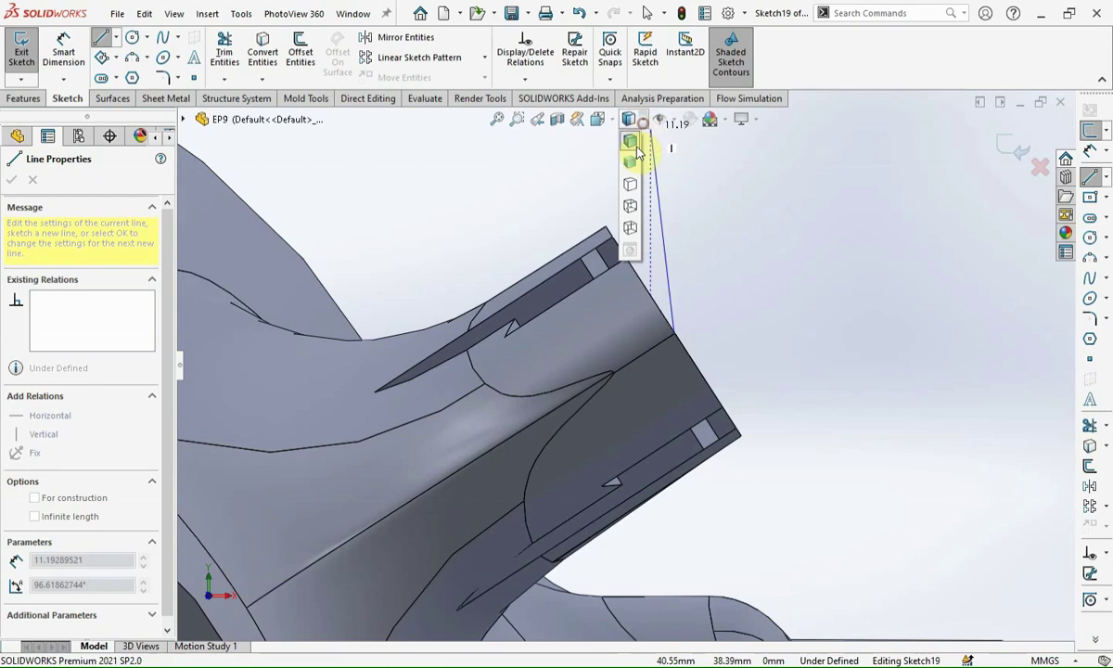
left_click(634, 218)
key("Escape")
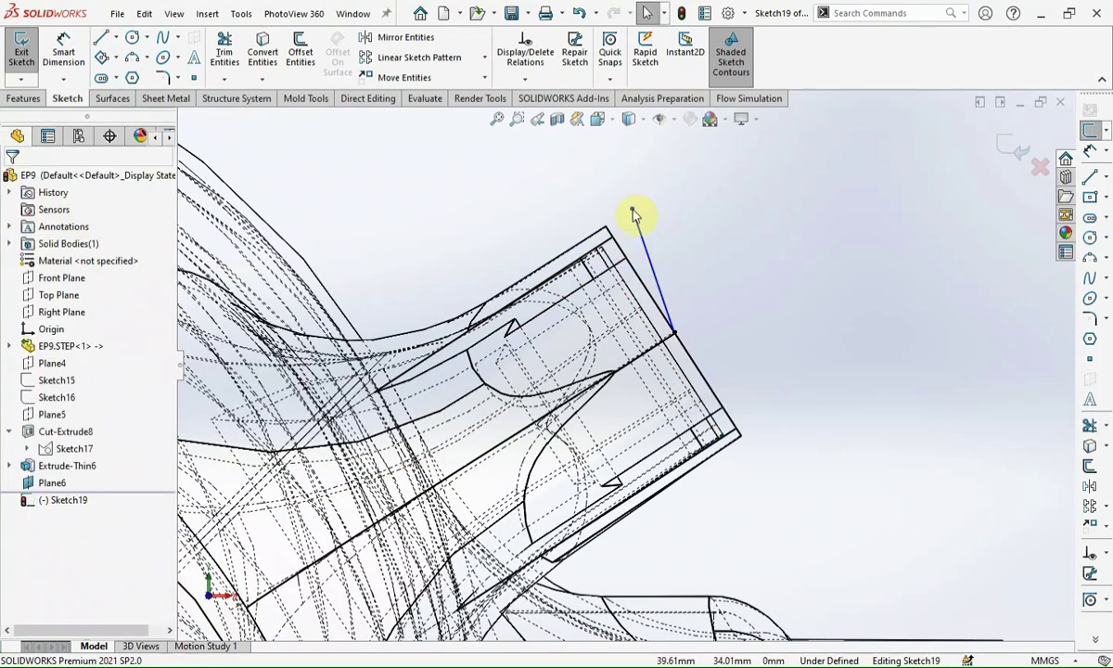
mouse_move(635, 215)
left_mouse_down()
mouse_move(497, 410)
mouse_move(286, 530)
mouse_move(304, 564)
left_mouse_up()
scroll(303, 567, "down", 3)
scroll(356, 535, "down", 3)
scroll(398, 497, "down", 3)
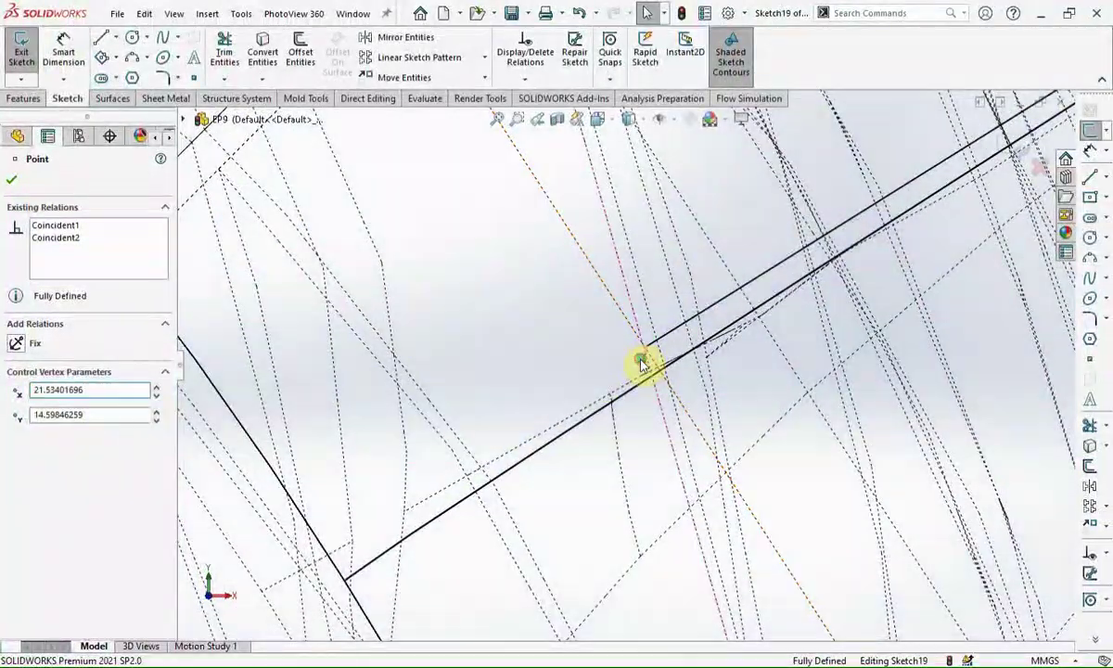
mouse_move(650, 362)
left_mouse_down()
mouse_move(663, 375)
mouse_move(632, 331)
left_mouse_up()
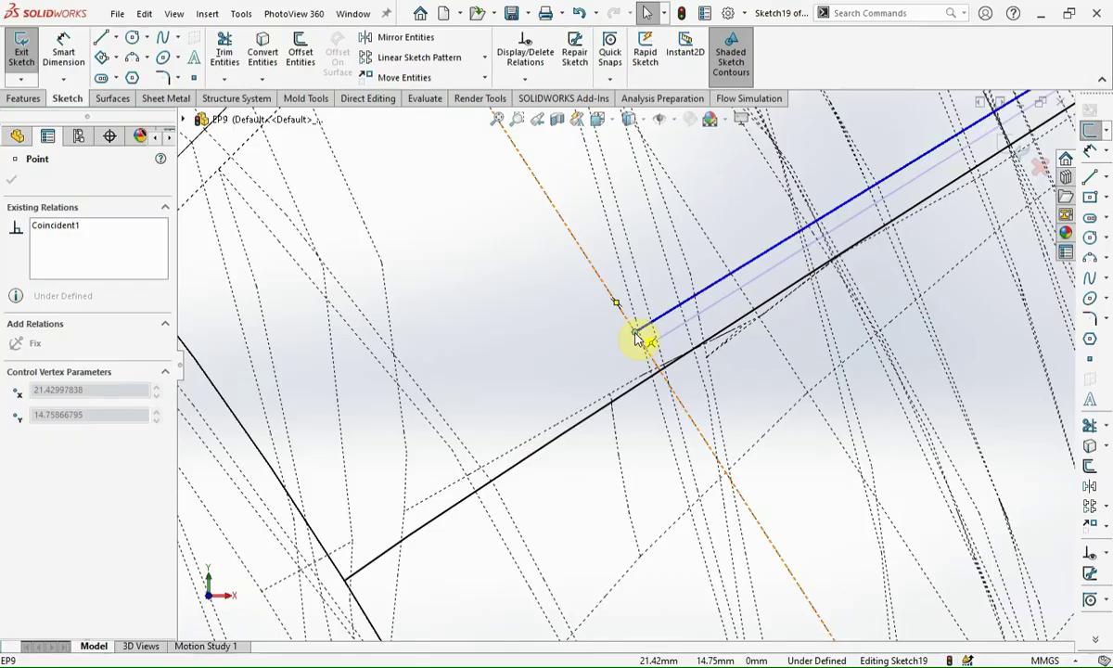
left_click_drag(633, 331, 637, 326)
scroll(742, 390, "up", 2)
scroll(748, 395, "up", 2)
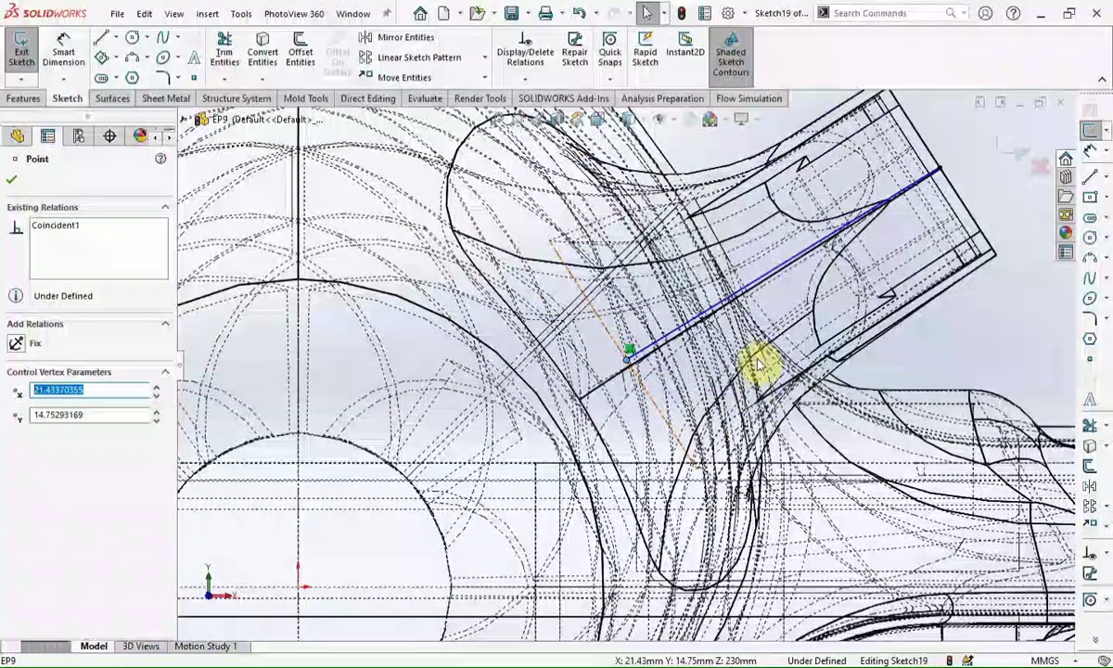
Step: Select the sketch line together with the neighbouring arm edge
left_click(921, 264, "ctrl")
left_click(974, 319)
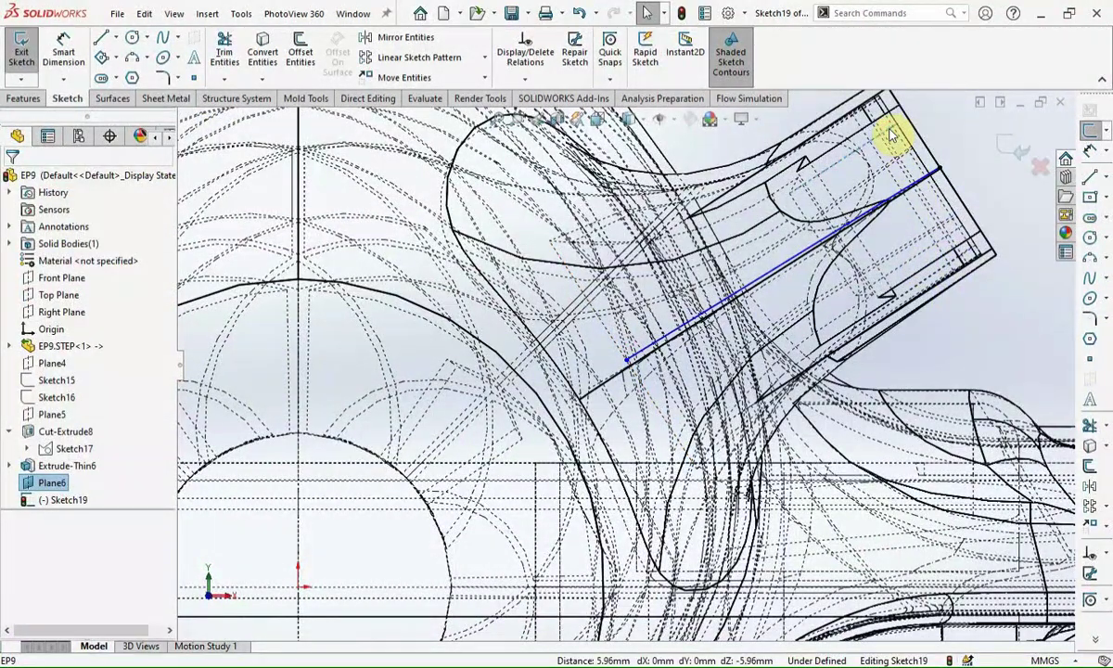
left_click(906, 192, "ctrl")
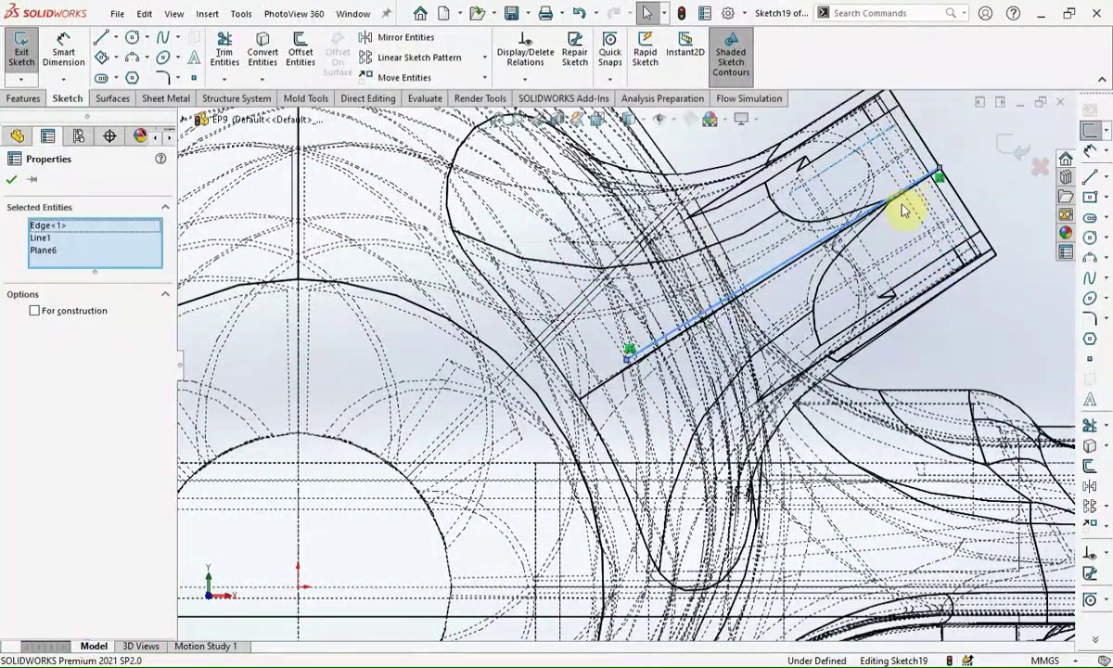
left_click(676, 310)
scroll(765, 297, "down", 2)
scroll(766, 295, "down", 2)
scroll(765, 295, "up", 2)
scroll(790, 241, "up", 2)
scroll(857, 291, "down", 5)
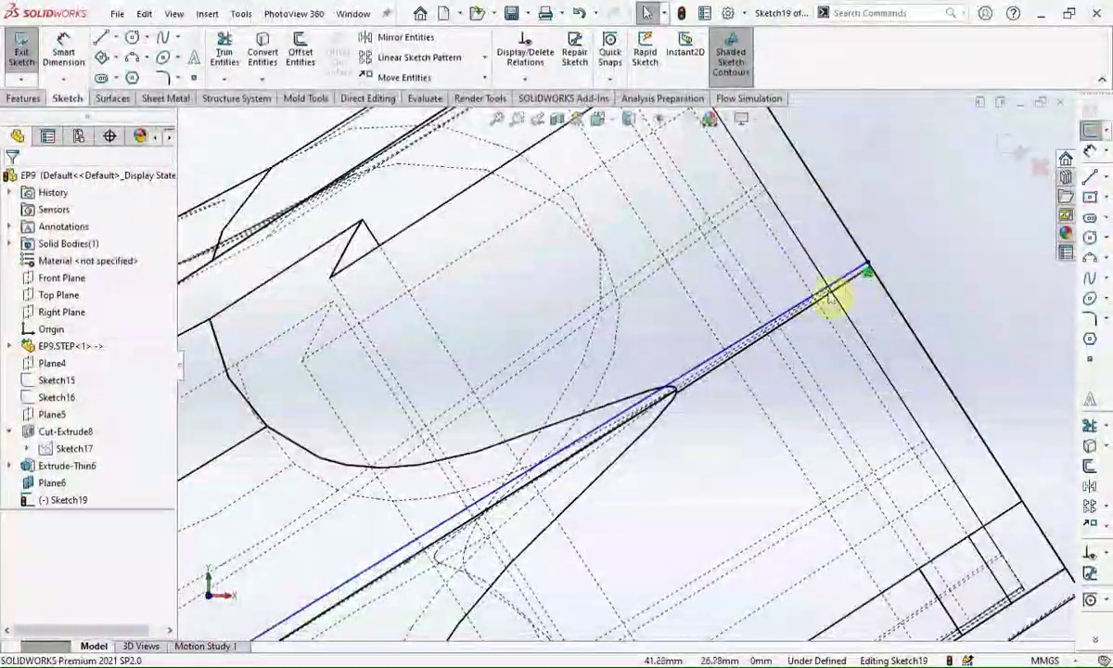
left_click(707, 370)
left_click(707, 371)
left_click(706, 372, "ctrl")
left_click(707, 372)
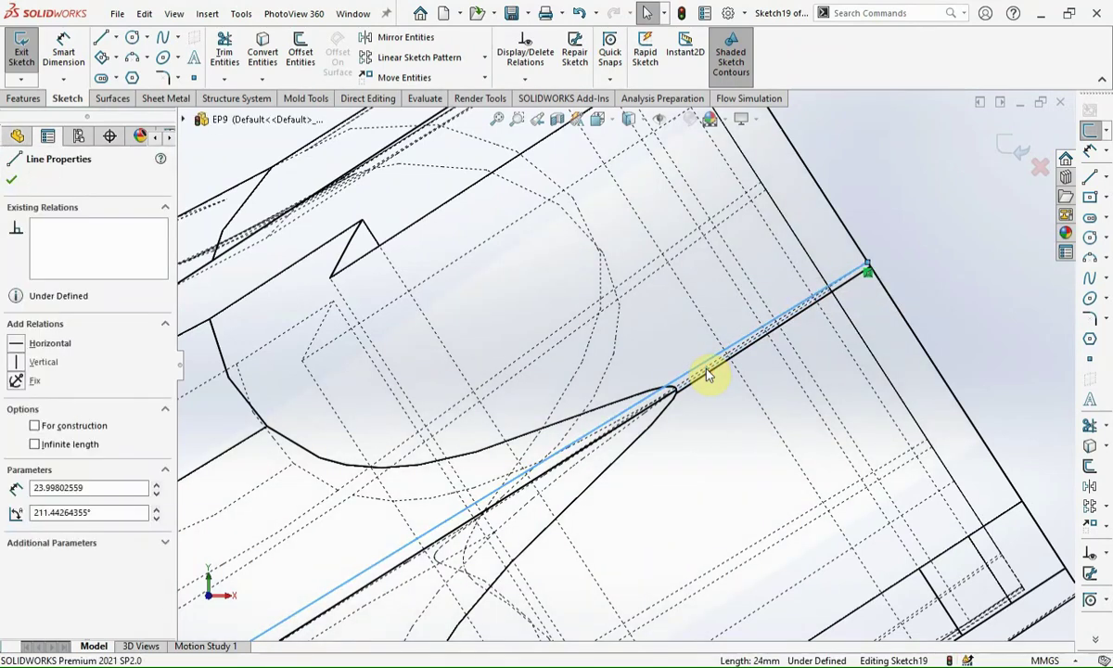
left_click(707, 373, "ctrl")
left_click(705, 375)
left_click(704, 375, "ctrl")
left_click(703, 377, "ctrl")
left_click(703, 377, "ctrl")
left_click(703, 378)
left_click(703, 377, "ctrl")
Step: Make the line parallel to the model edge, fully defining Sketch19
left_click(791, 302)
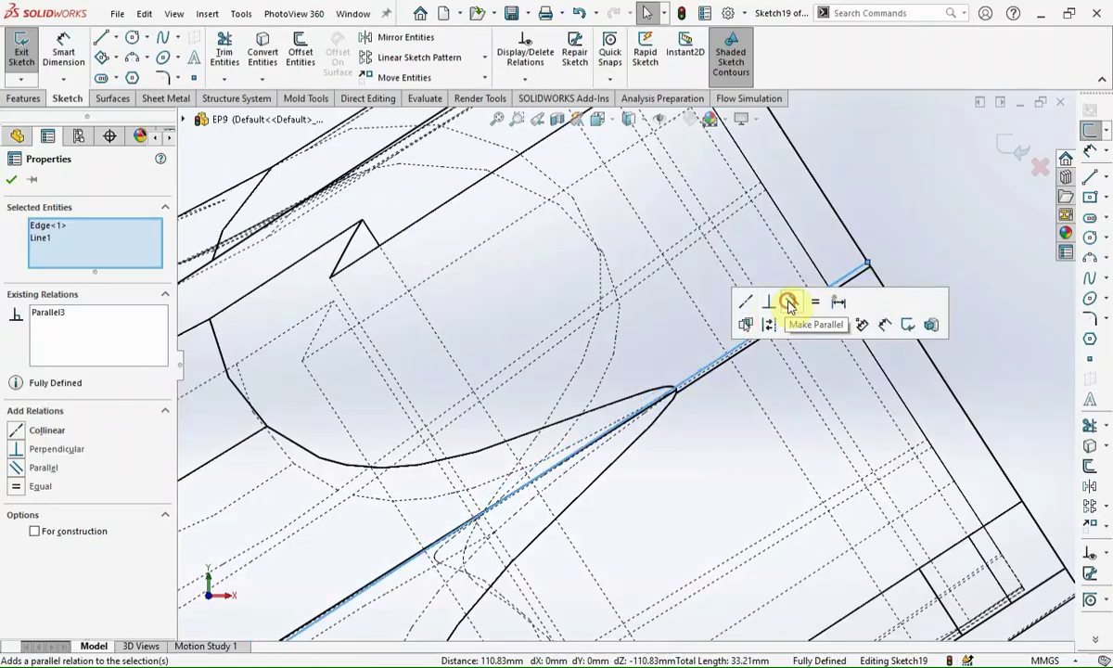
scroll(380, 565, "up", 3)
scroll(381, 565, "down", 3)
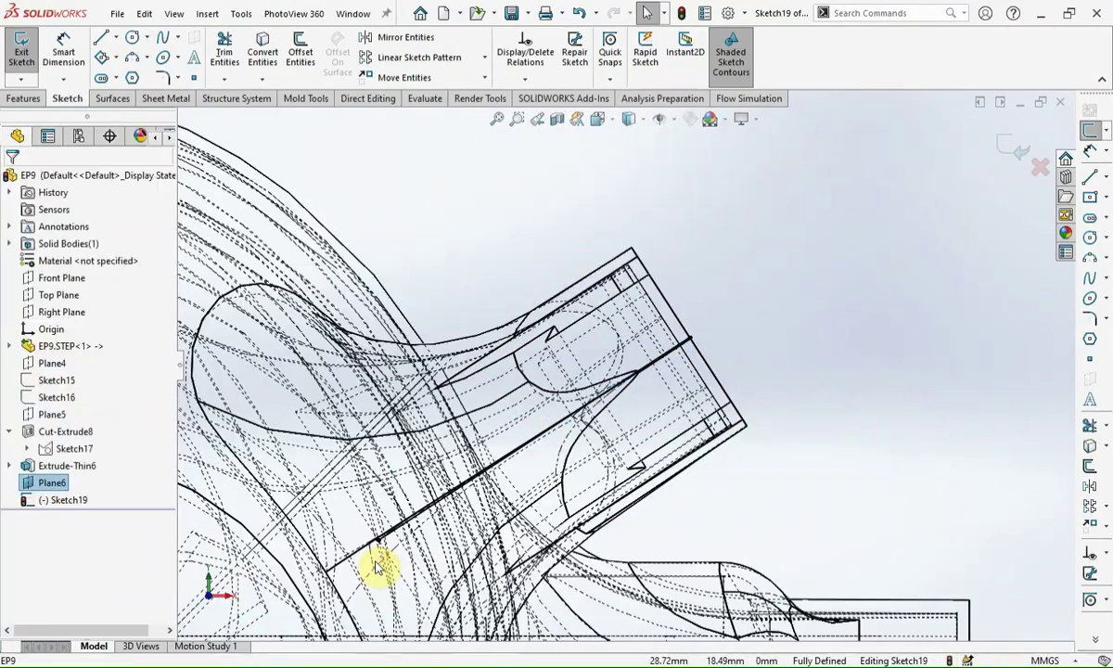
scroll(418, 528, "down", 3)
scroll(547, 457, "down", 3)
scroll(547, 457, "up", 5)
scroll(636, 373, "down", 3)
scroll(654, 439, "down", 3)
left_click(23, 101)
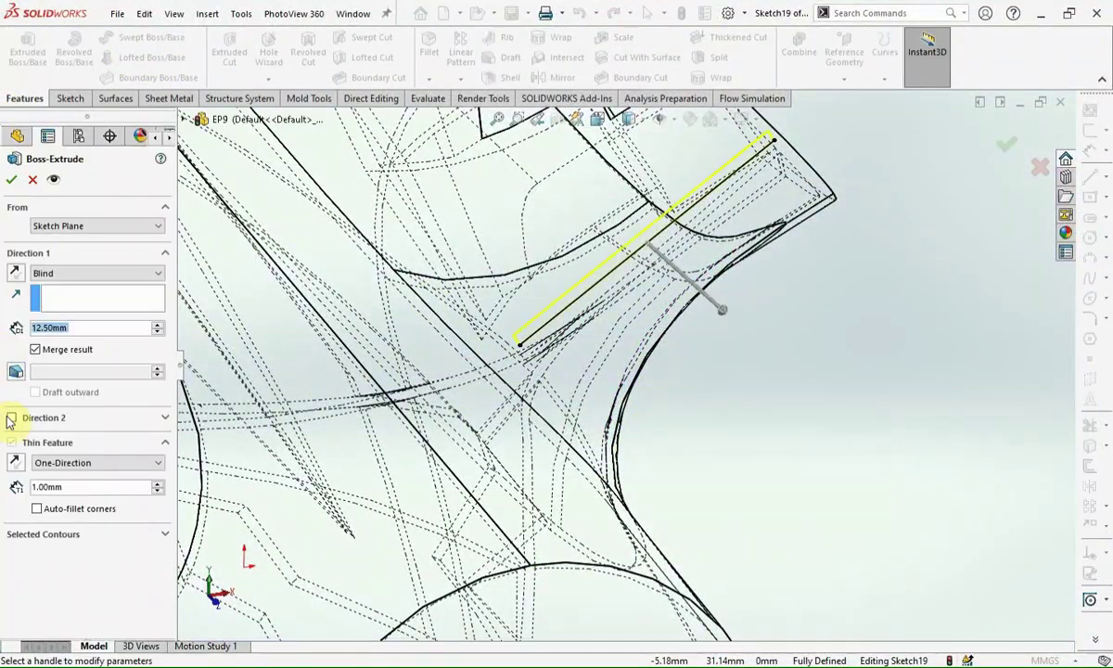
Step: Extrude the line as a thin wall Up To Next in both directions
type("0.8")
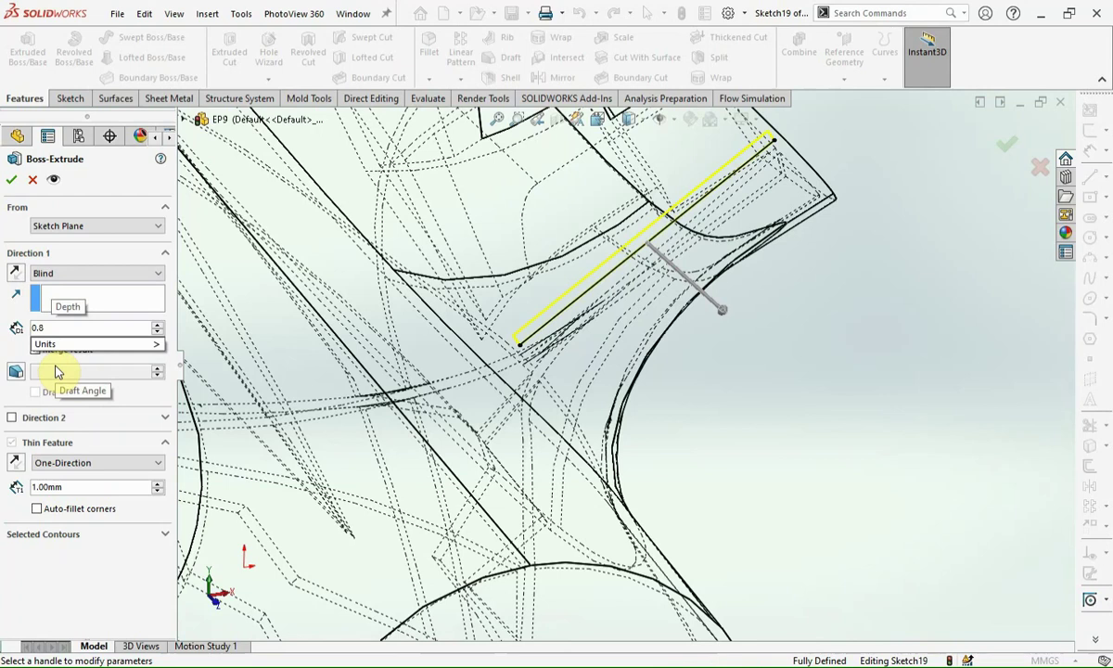
left_click(70, 273)
left_click(61, 299)
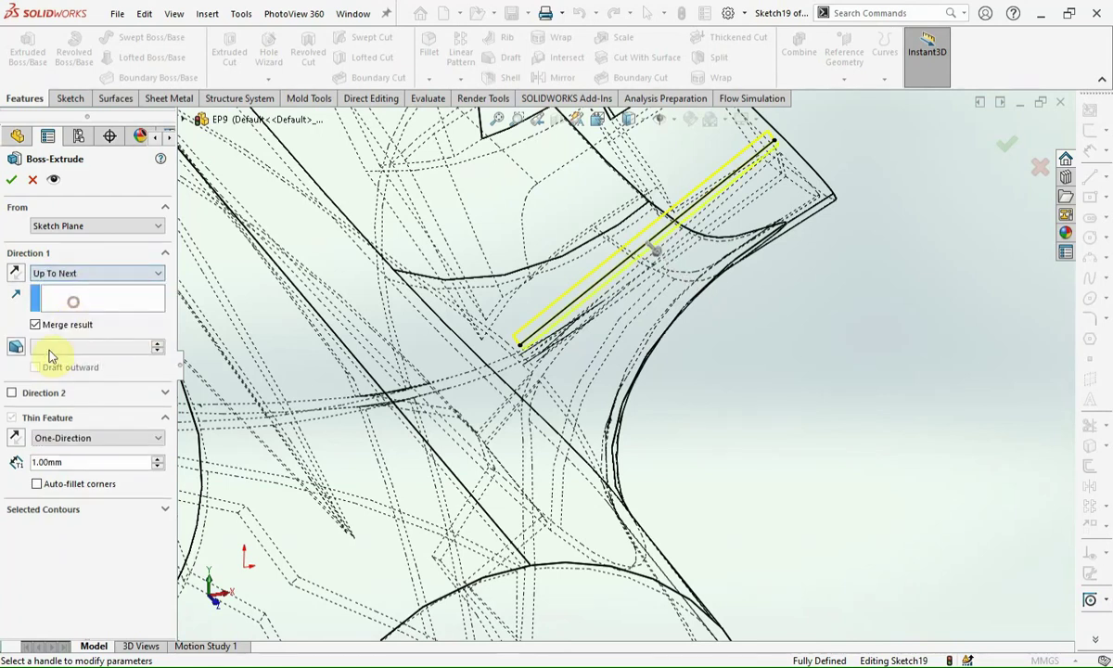
left_click(12, 393)
left_click(69, 411)
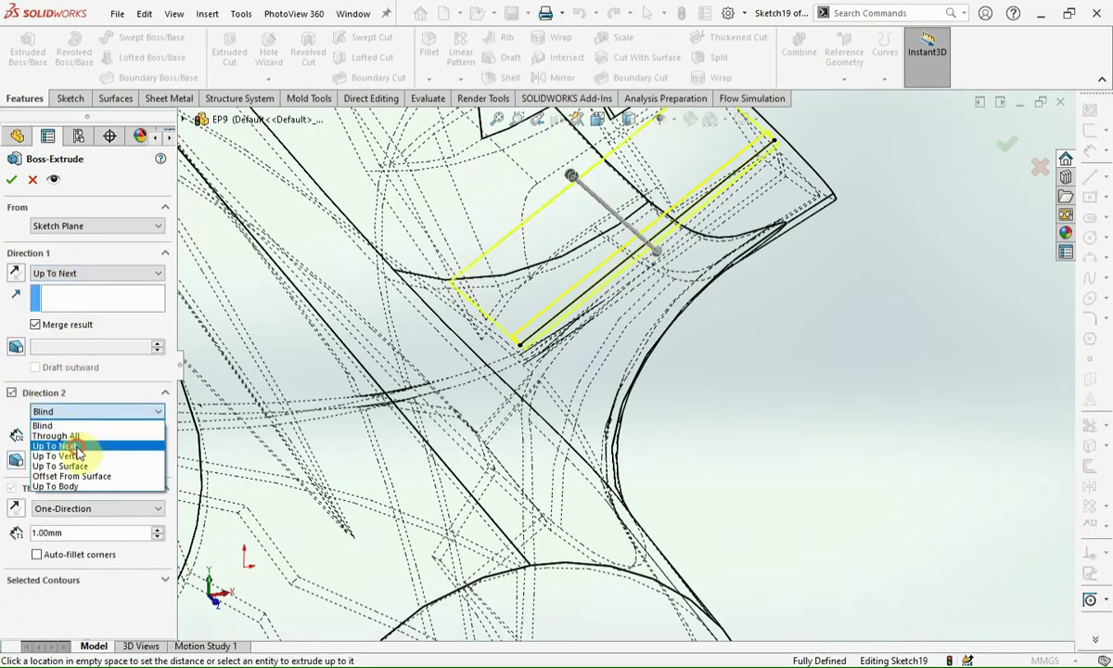
left_click(70, 443)
mouse_move(337, 376)
middle_mouse_down()
mouse_move(472, 405)
mouse_move(400, 244)
middle_mouse_up()
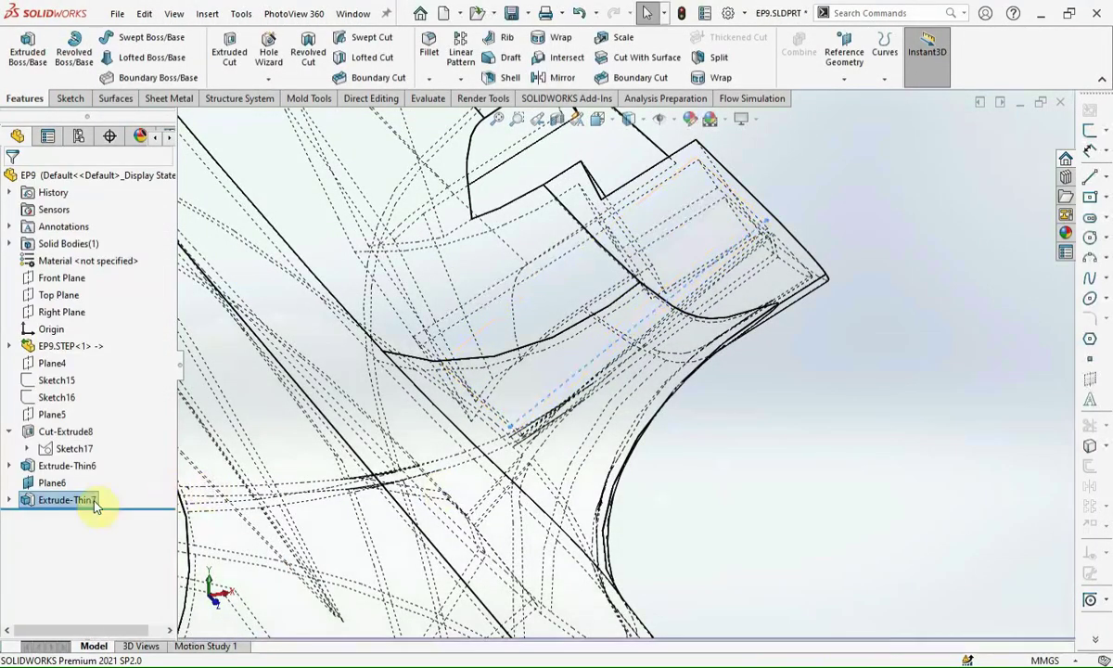
Step: Edit Extrude-Thin7 so the 1.00 mm wall is Mid-Plane on the line
left_click(55, 500)
left_click(39, 453)
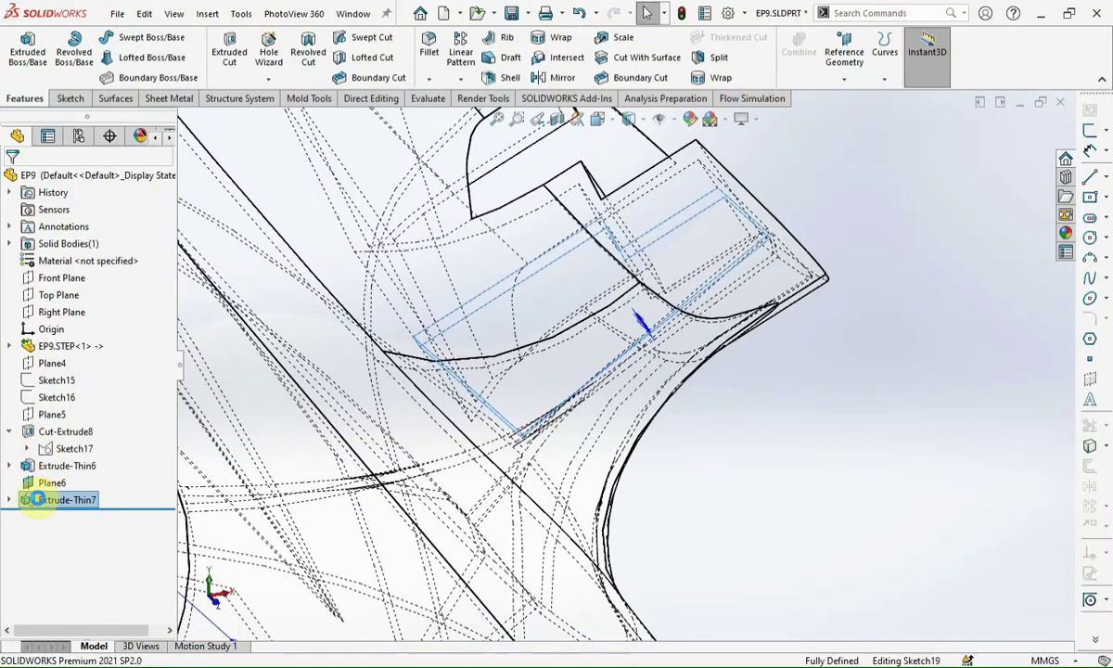
left_click(56, 484)
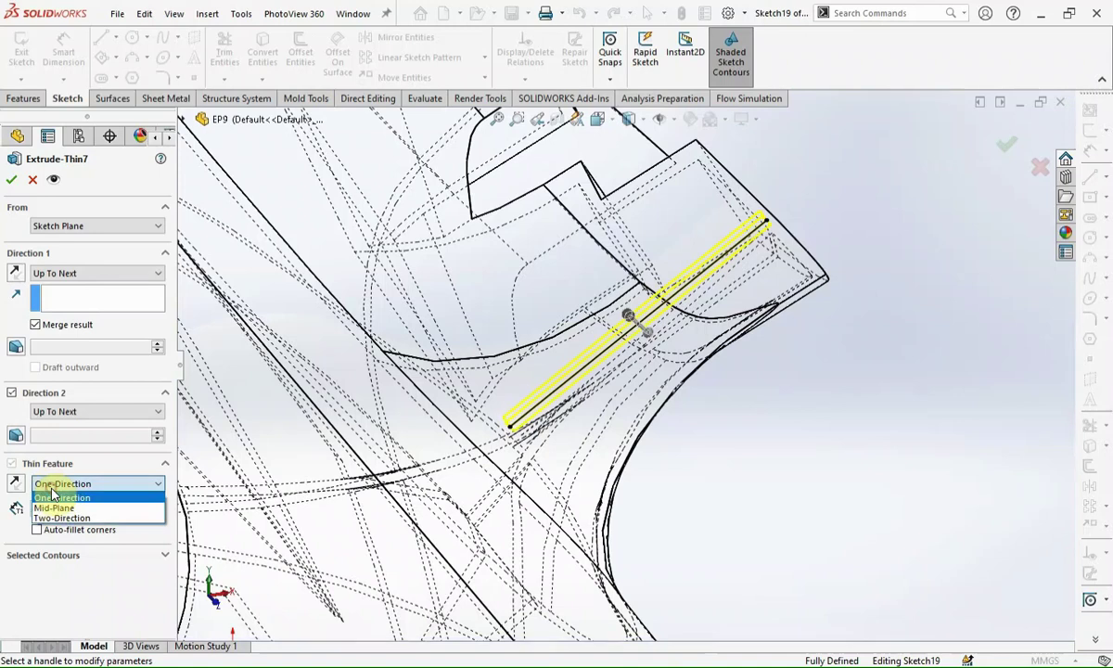
left_click(53, 498)
left_click(11, 180)
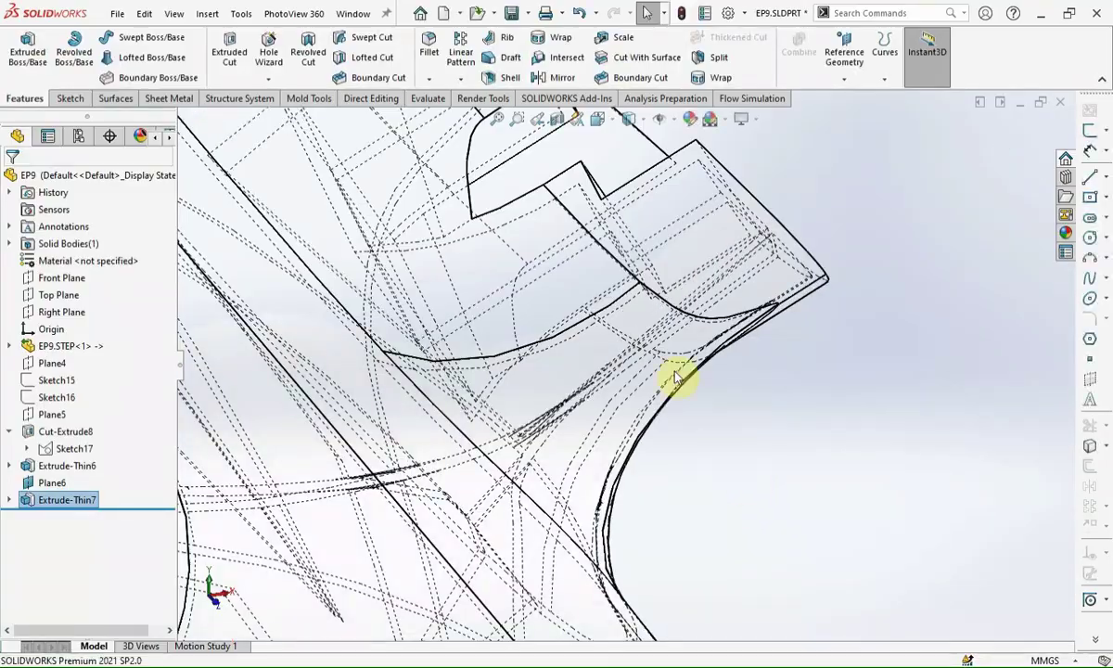
mouse_move(601, 232)
middle_mouse_down()
mouse_move(634, 303)
mouse_move(608, 464)
mouse_move(572, 389)
mouse_move(539, 415)
mouse_move(564, 422)
mouse_move(674, 301)
mouse_move(529, 212)
mouse_move(576, 318)
mouse_move(568, 241)
mouse_move(671, 451)
middle_mouse_up()
left_click(672, 452)
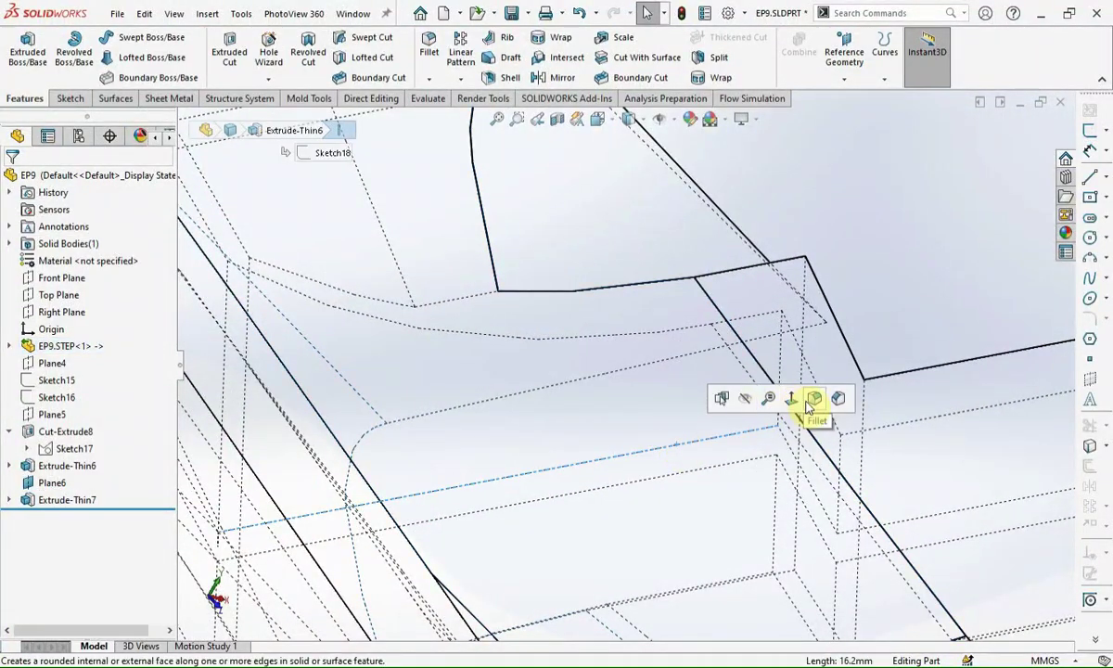
Step: Pick three more wall edges and apply a 4.00 mm fillet to all four
left_click(636, 485)
scroll(682, 513, "up", 3)
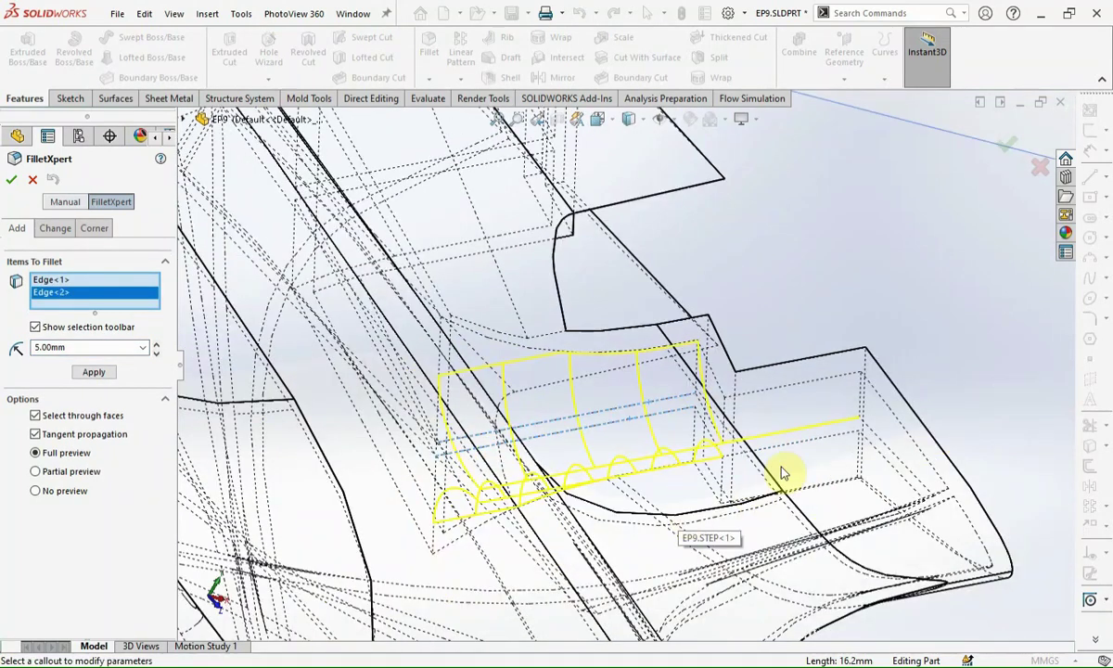
left_click(799, 432)
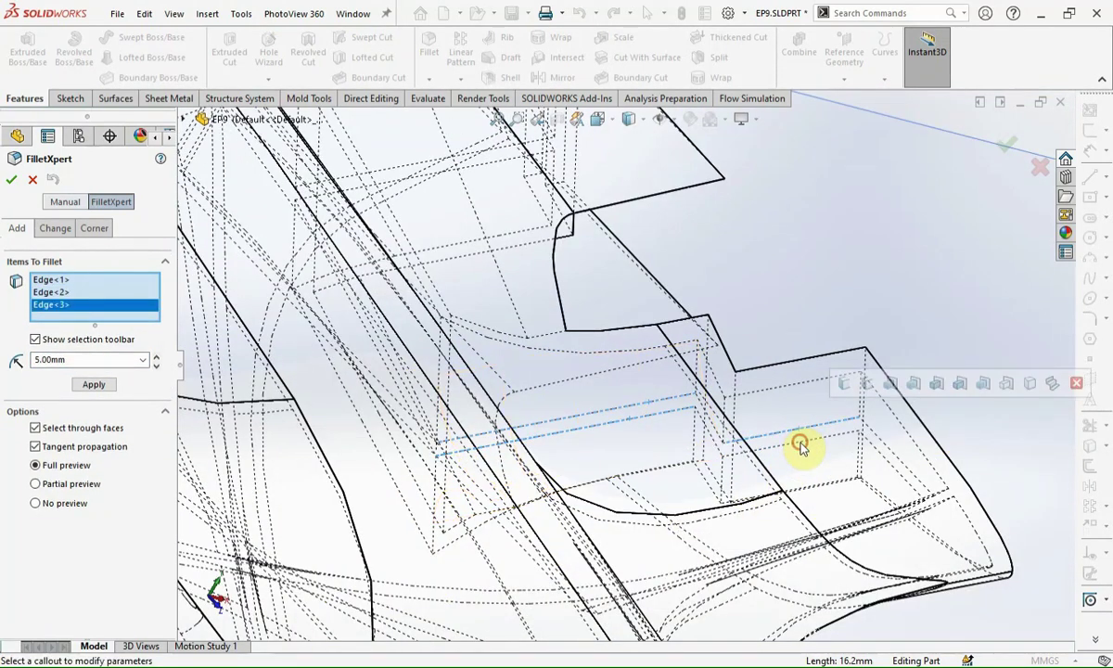
left_click(802, 445)
key("Down")
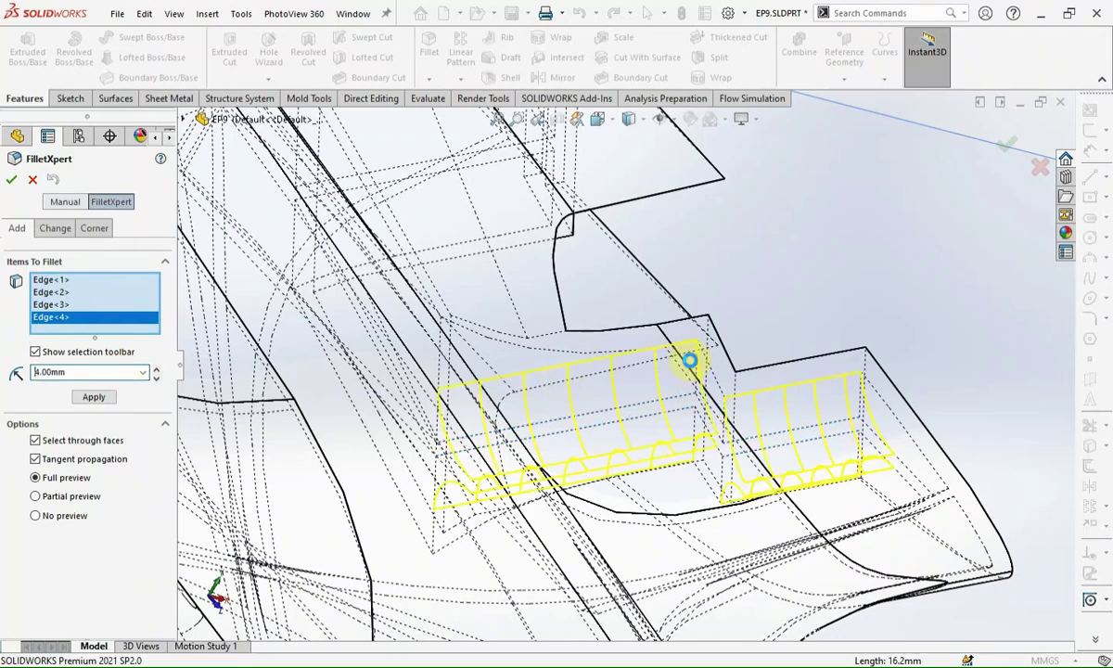
key("Return")
mouse_move(658, 377)
middle_mouse_down()
mouse_move(666, 391)
mouse_move(761, 351)
mouse_move(546, 551)
mouse_move(336, 539)
mouse_move(631, 494)
middle_mouse_up()
left_click(630, 493)
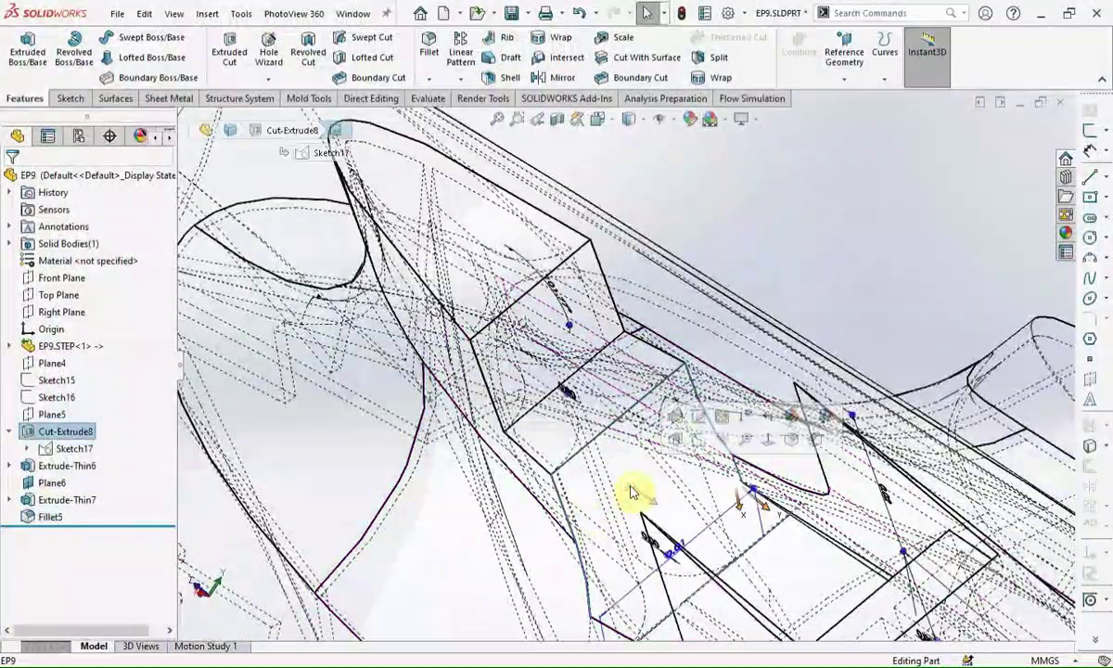
Step: Draw one construction line on Plane6 spanning between two wall edges in Sketch20
left_click(1106, 176)
left_click(1014, 179)
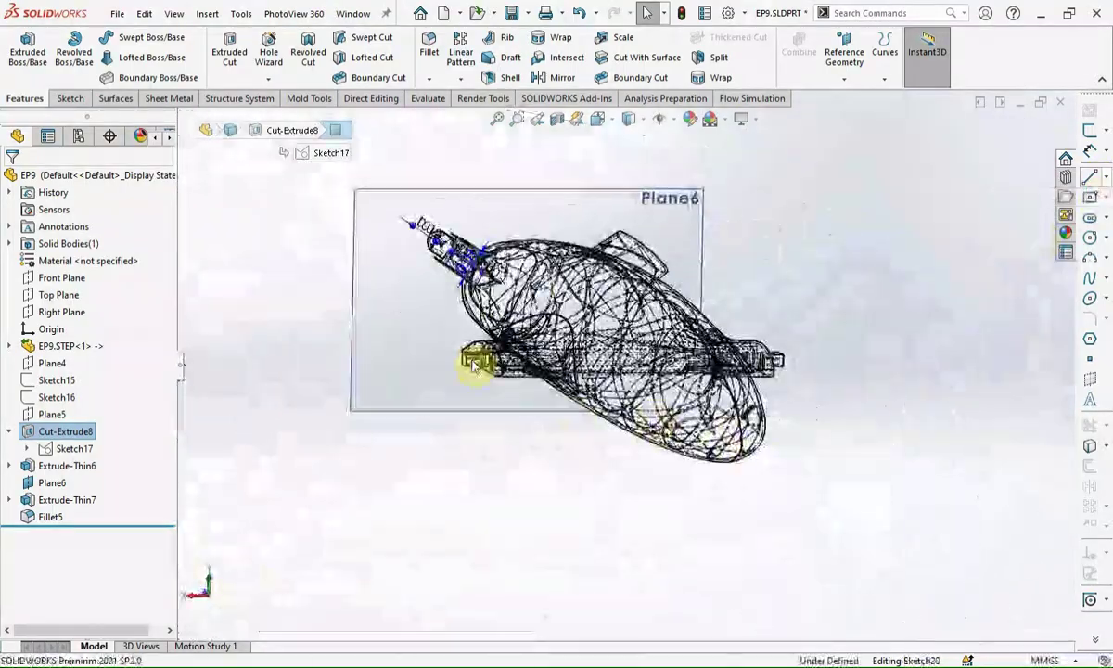
scroll(473, 364, "down", 5)
scroll(455, 253, "down", 3)
scroll(514, 228, "down", 2)
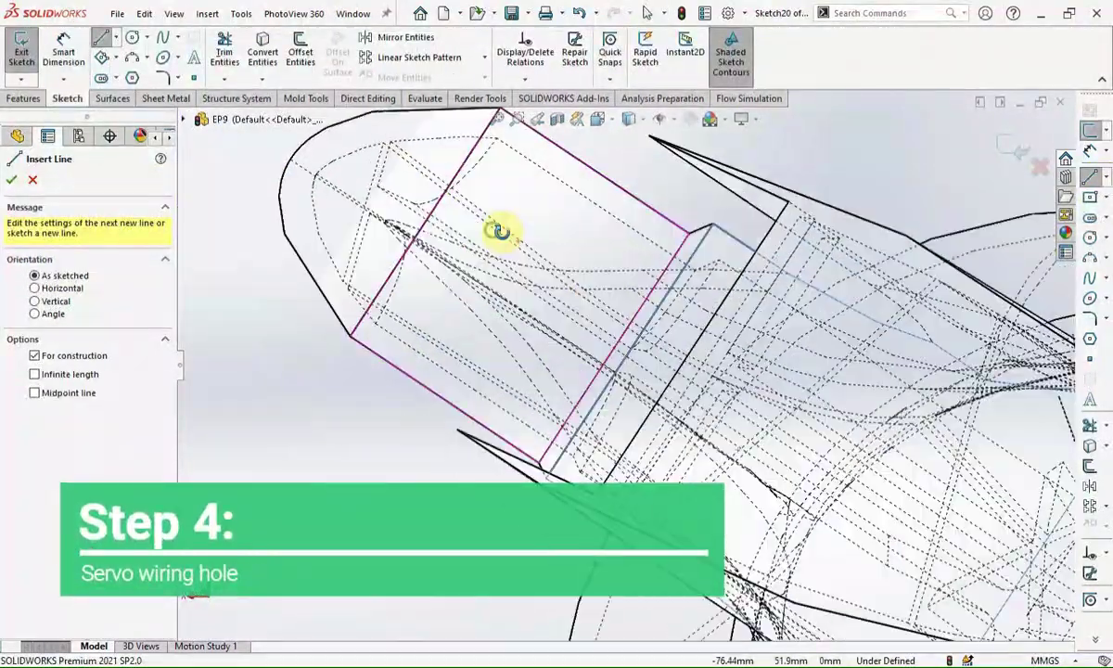
mouse_move(499, 230)
middle_mouse_down()
mouse_move(522, 248)
mouse_move(567, 226)
mouse_move(541, 248)
middle_mouse_up()
scroll(759, 403, "up", 1)
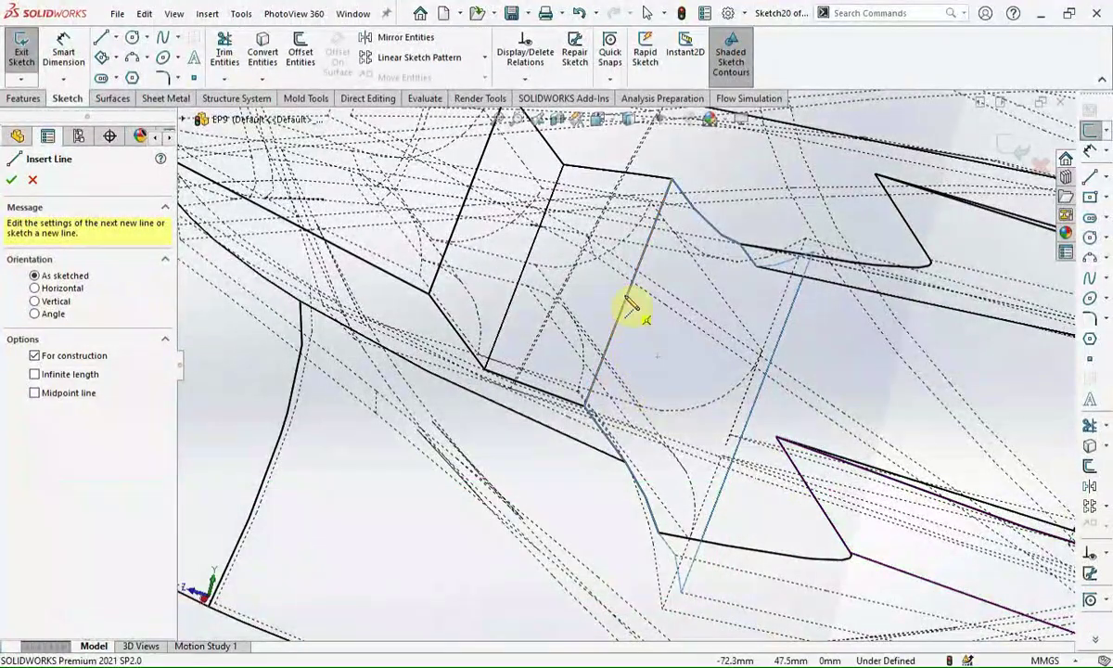
left_click(627, 293)
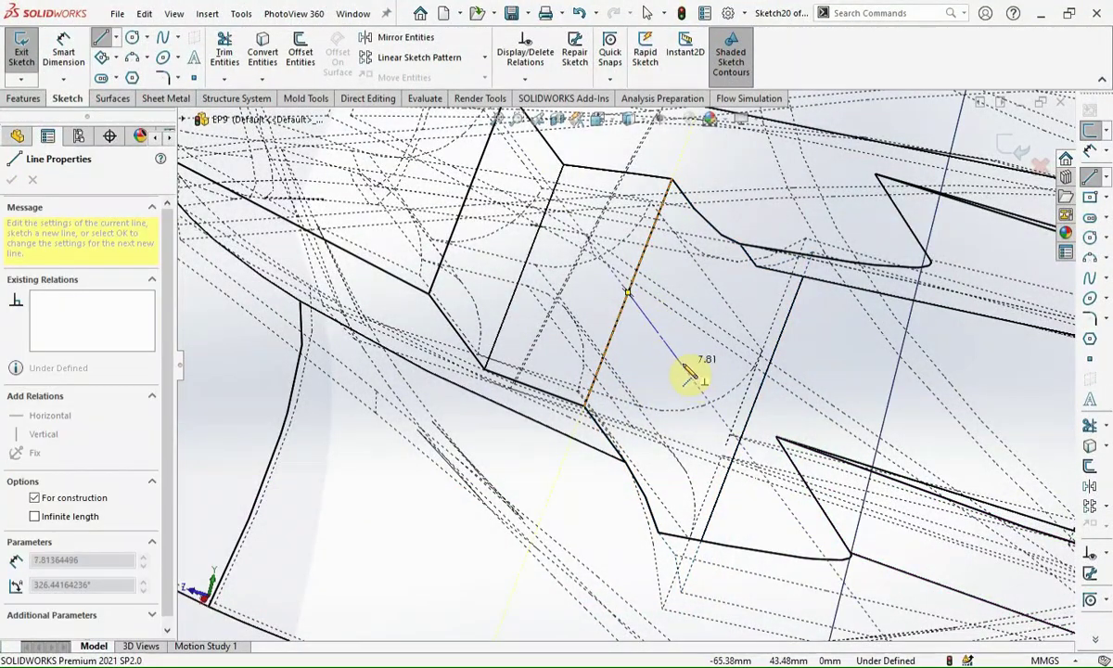
left_click(740, 442)
key("Escape")
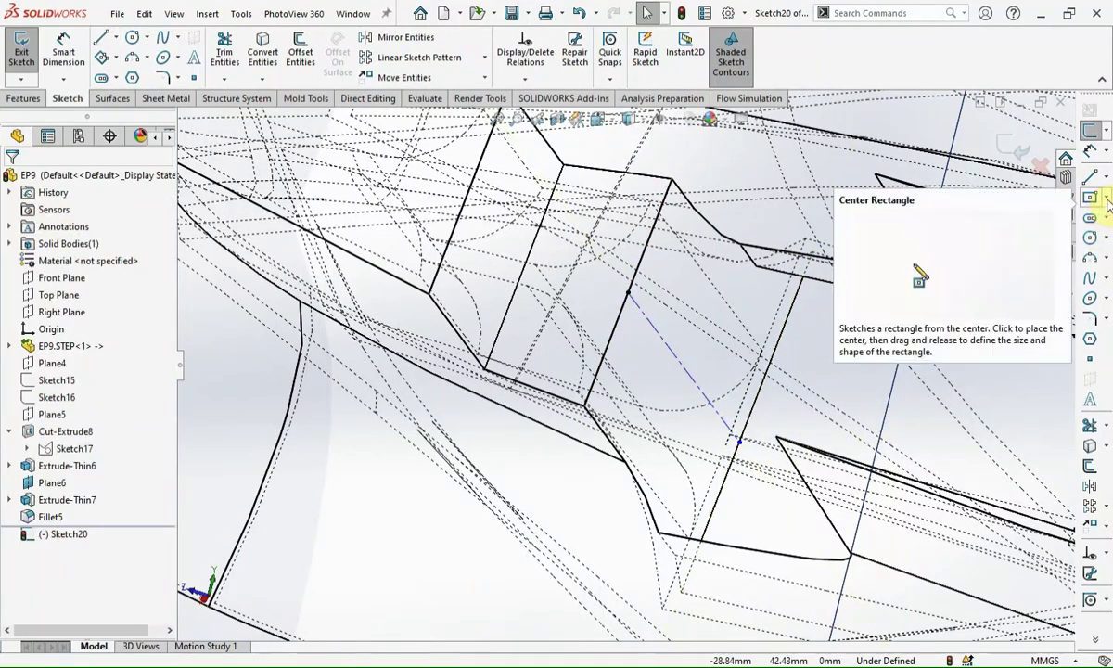
Step: Draw a closed four-sided line outline after abandoning a centre rectangle
left_click(1090, 200)
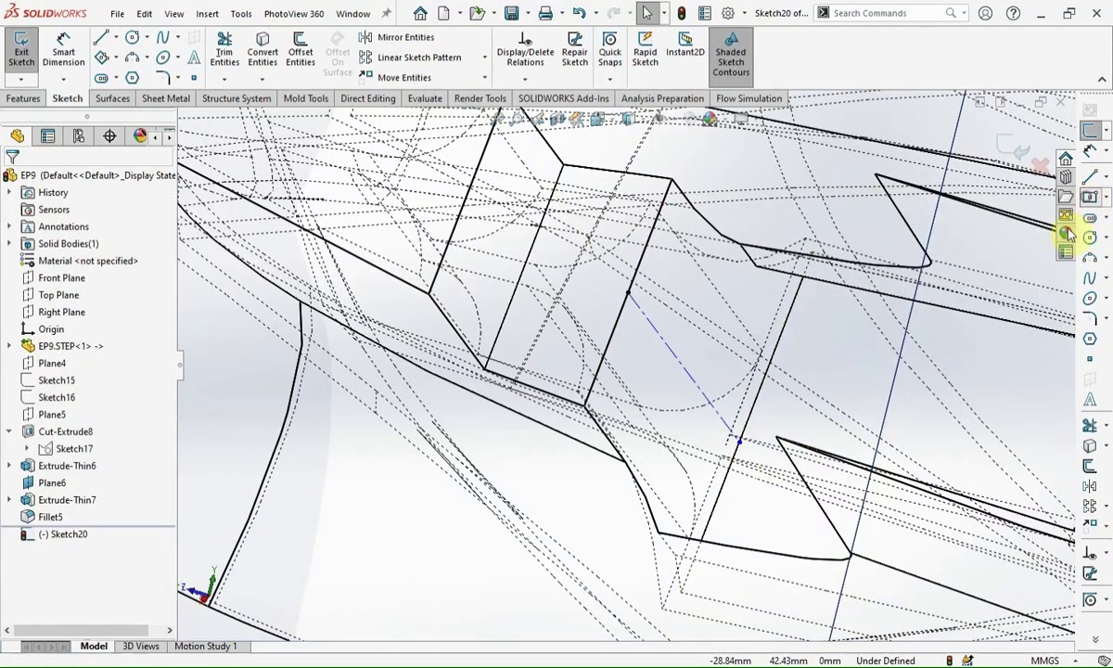
left_click(743, 450)
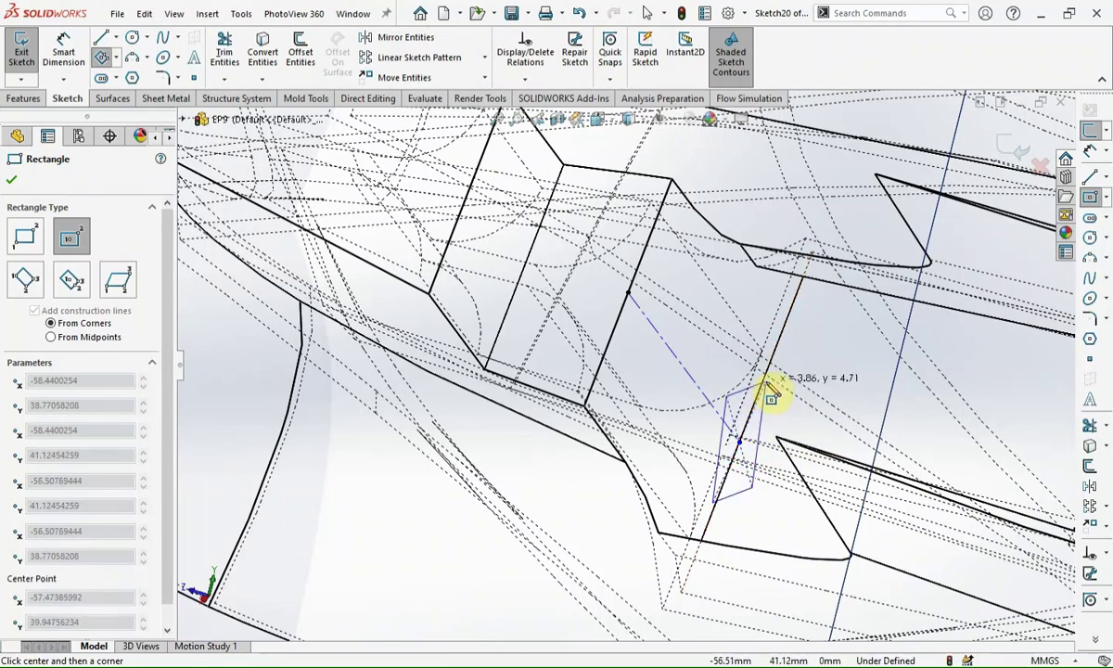
key("Escape")
left_click(1091, 179)
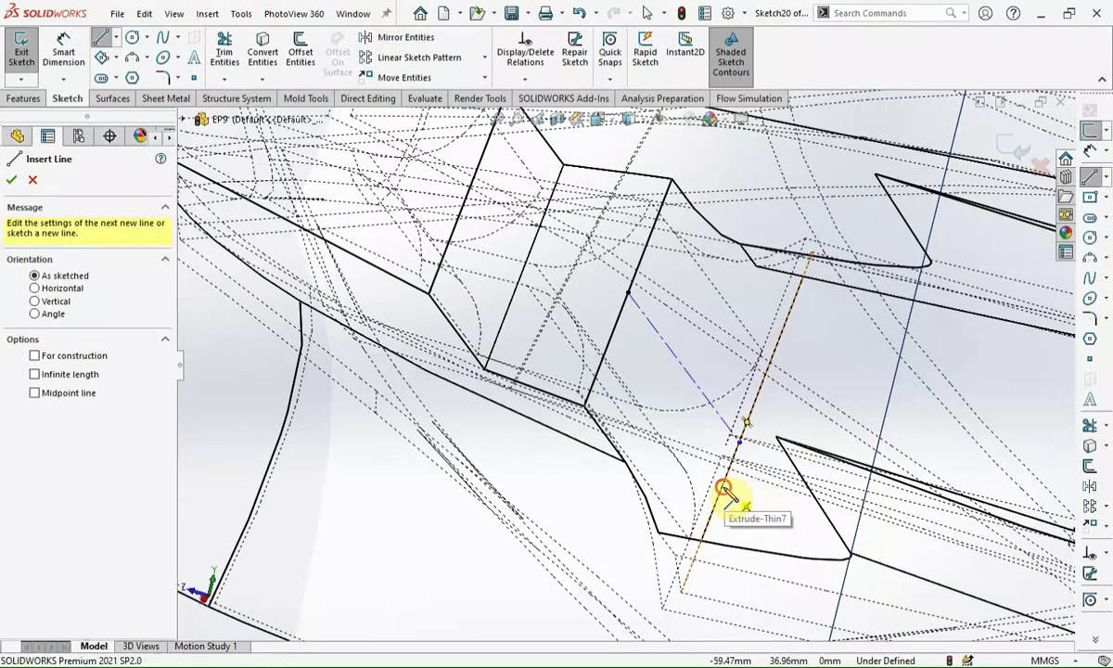
left_click(723, 489)
left_click(695, 449)
left_click(709, 401)
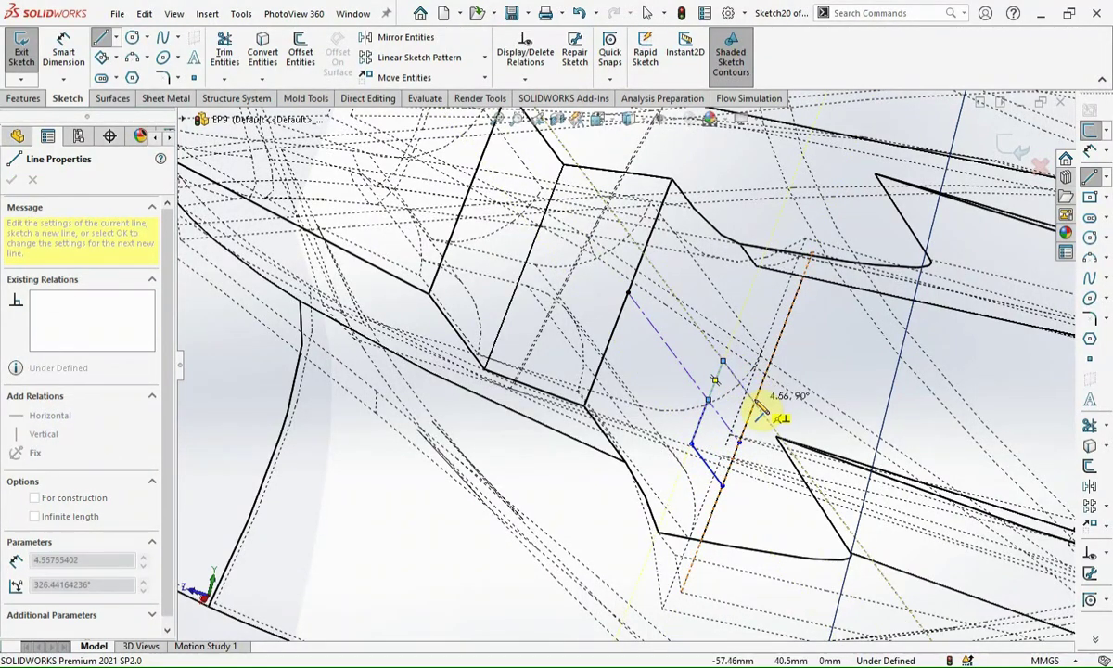
left_click(756, 401)
left_click(723, 484)
key("Escape")
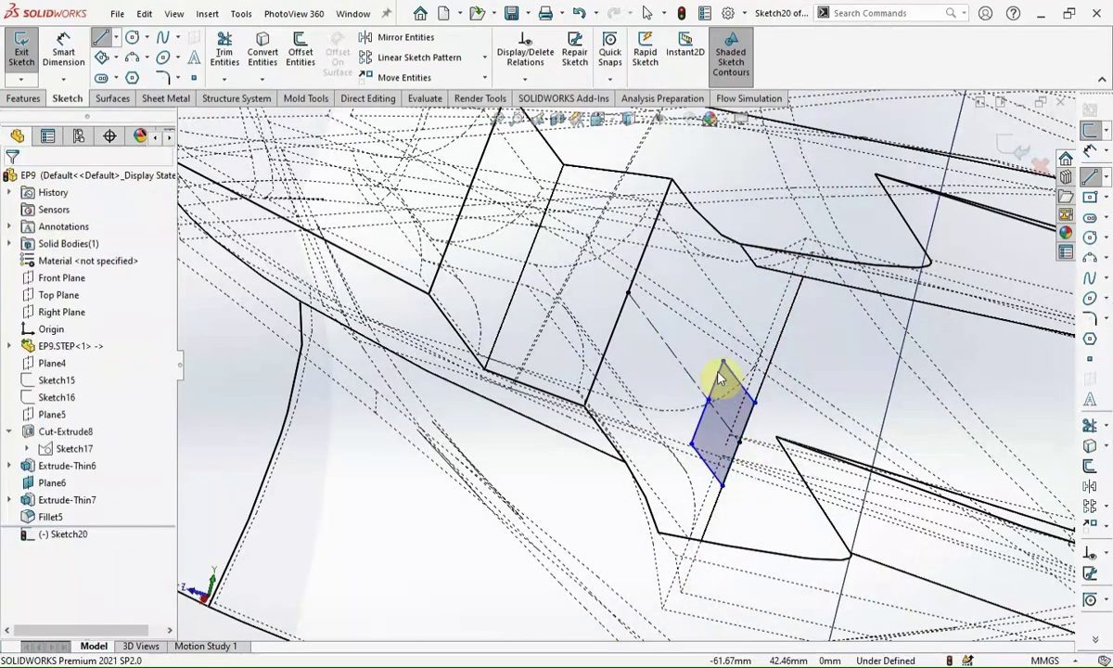
Step: Make the two collinear left-side lines equal in length
left_click(703, 420)
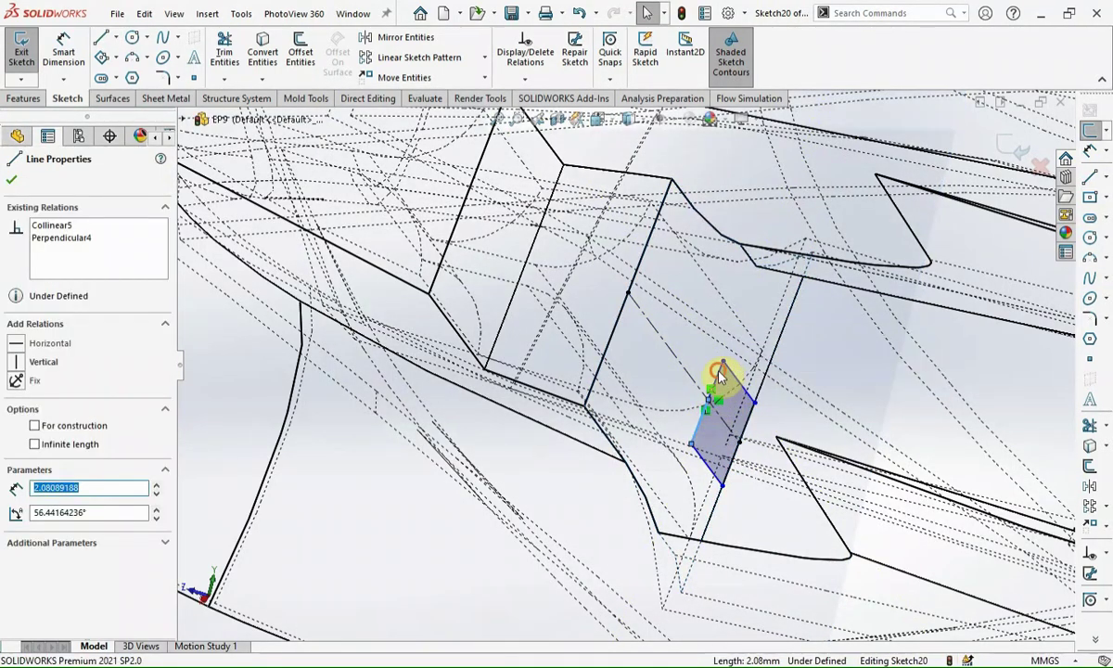
left_click(717, 378, "ctrl")
left_click(857, 325)
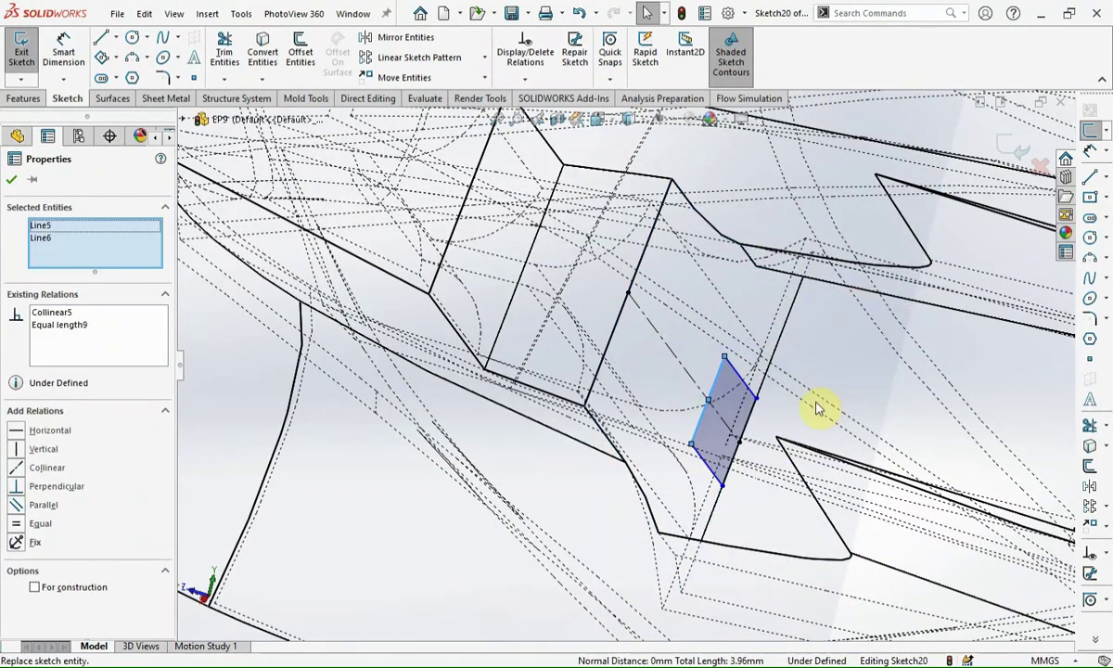
left_click(764, 426)
Step: Dimension the parallelogram's long side to 6 mm and its short side to 3 mm
right_click_drag(765, 427, 723, 380)
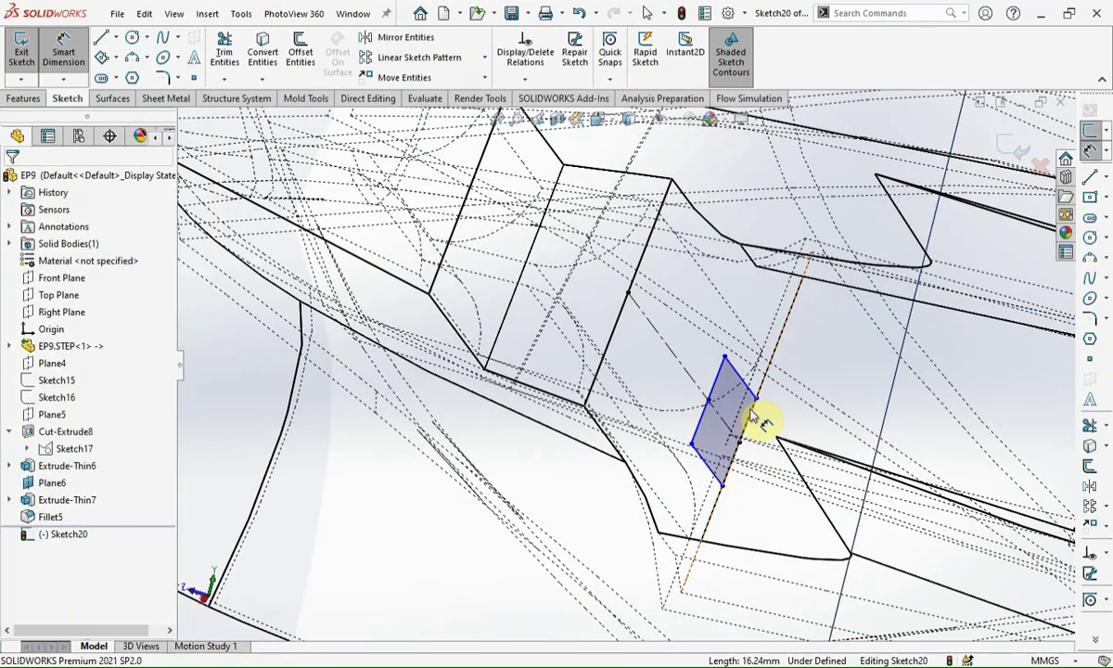
left_click(726, 359)
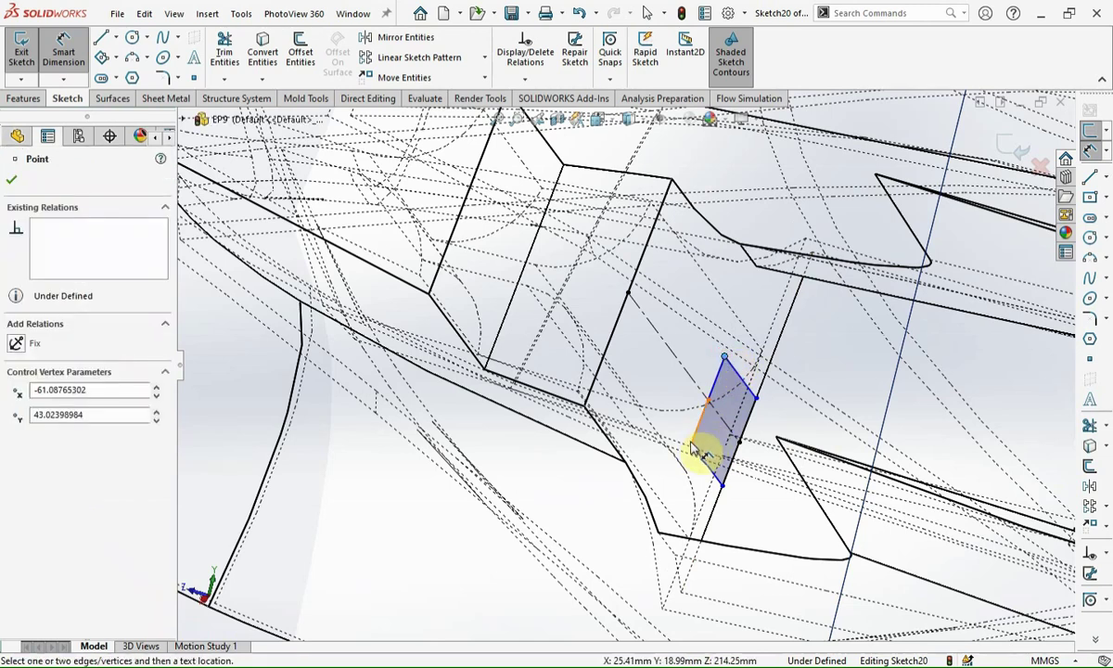
left_click(694, 452)
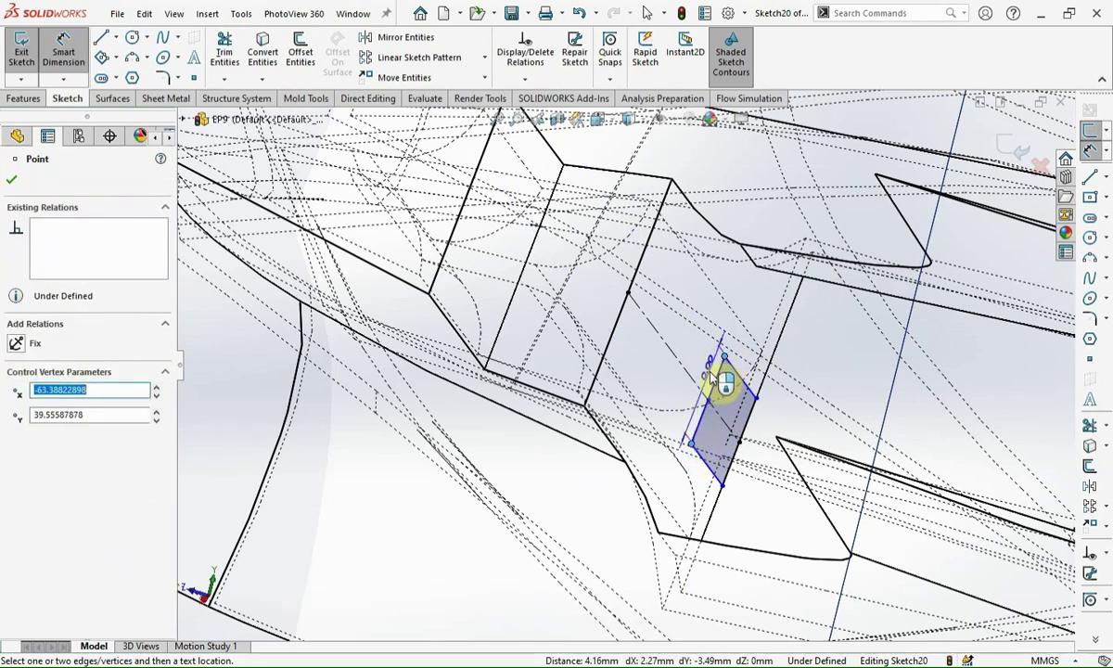
left_click(710, 373)
type("6")
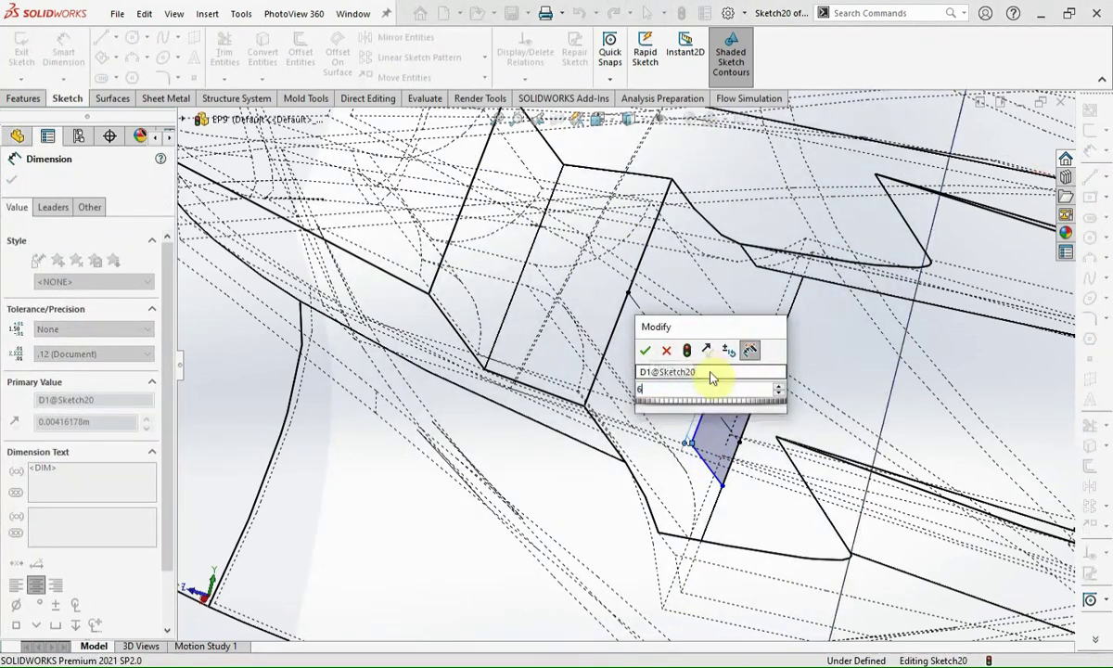
key("Return")
left_click(703, 490)
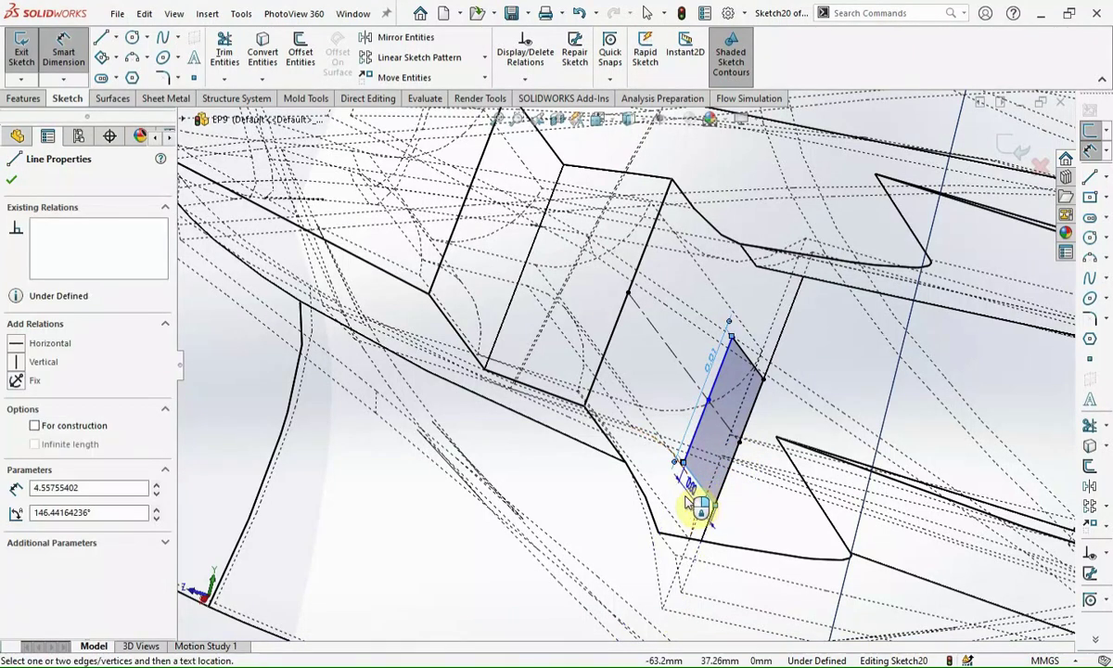
left_click(691, 501)
key("Return")
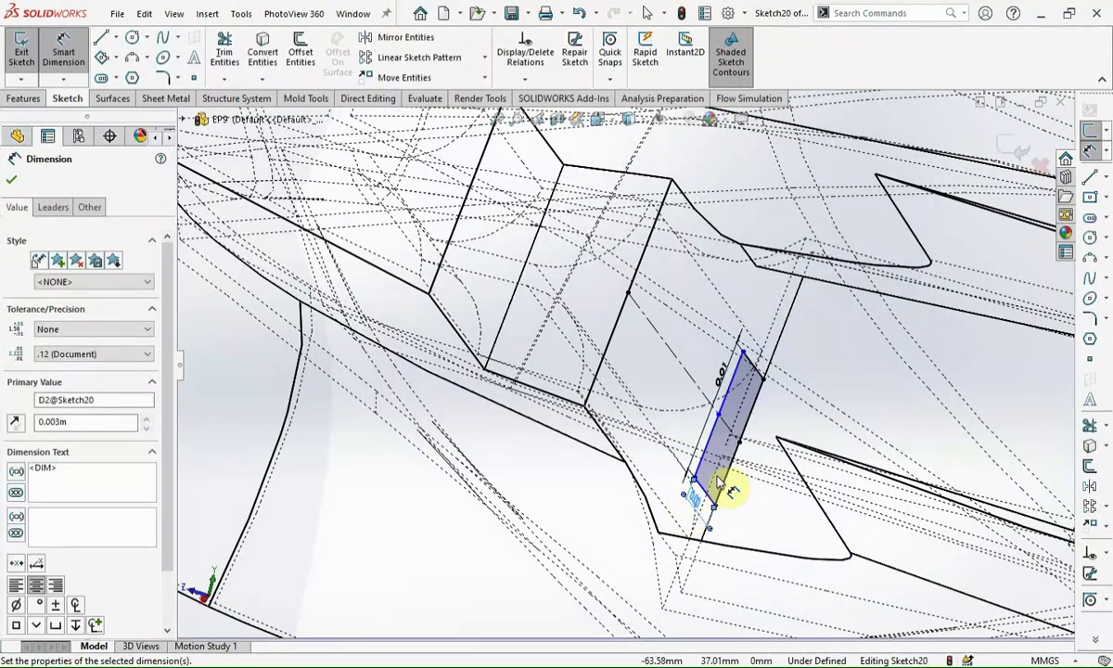
Step: Make the parallelogram's long edge parallel to the construction line
left_click(733, 388)
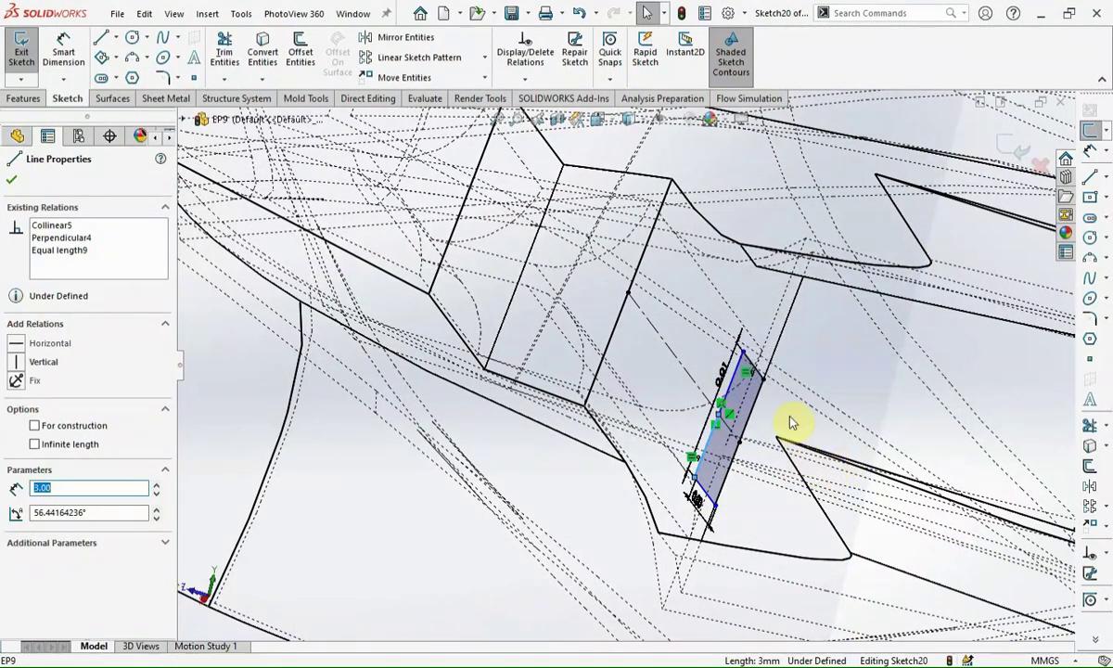
left_click(743, 350)
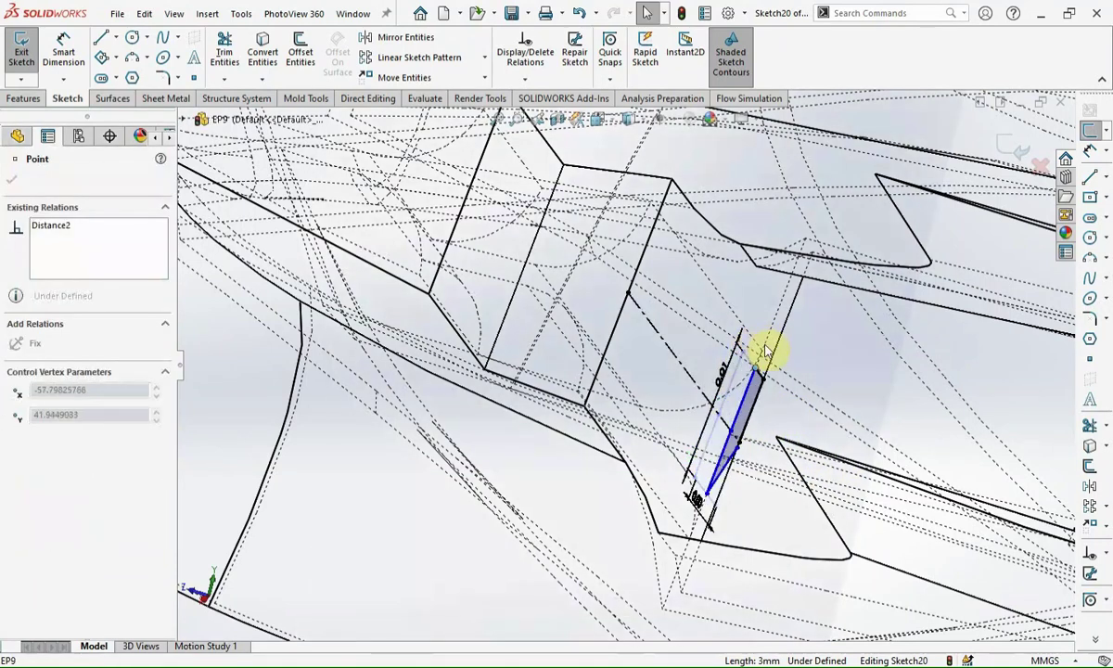
left_click(714, 497)
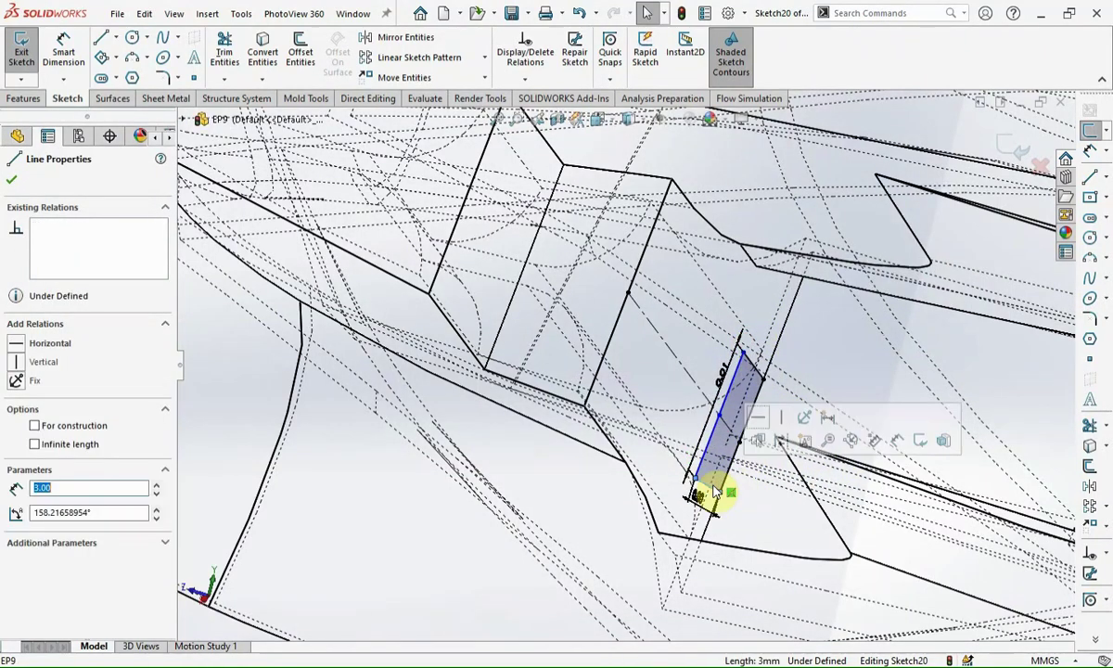
left_click(694, 385, "ctrl")
left_click(836, 310)
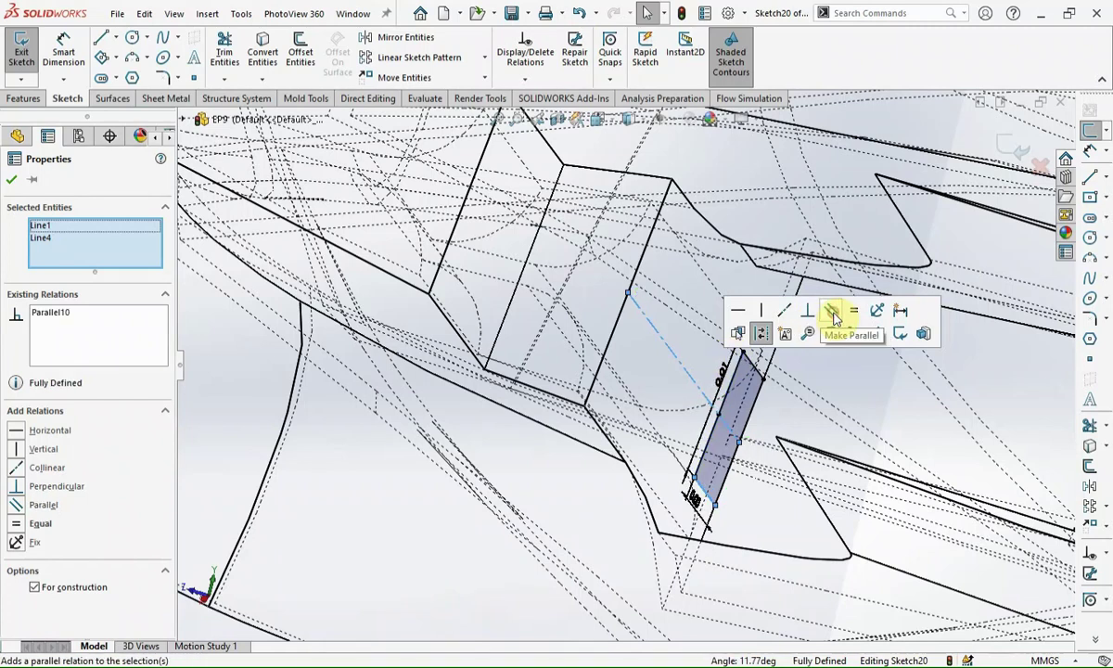
left_click(23, 100)
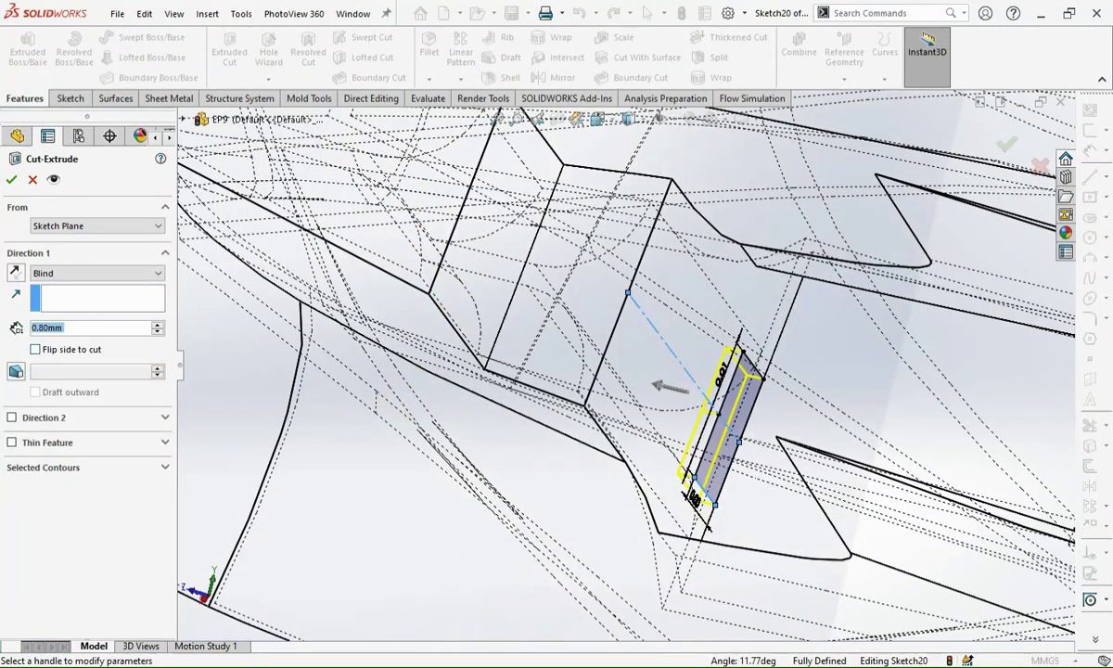
Step: Cut the parallelogram profile 5 mm deep as a blind extruded cut
left_click_drag(672, 386, 653, 399)
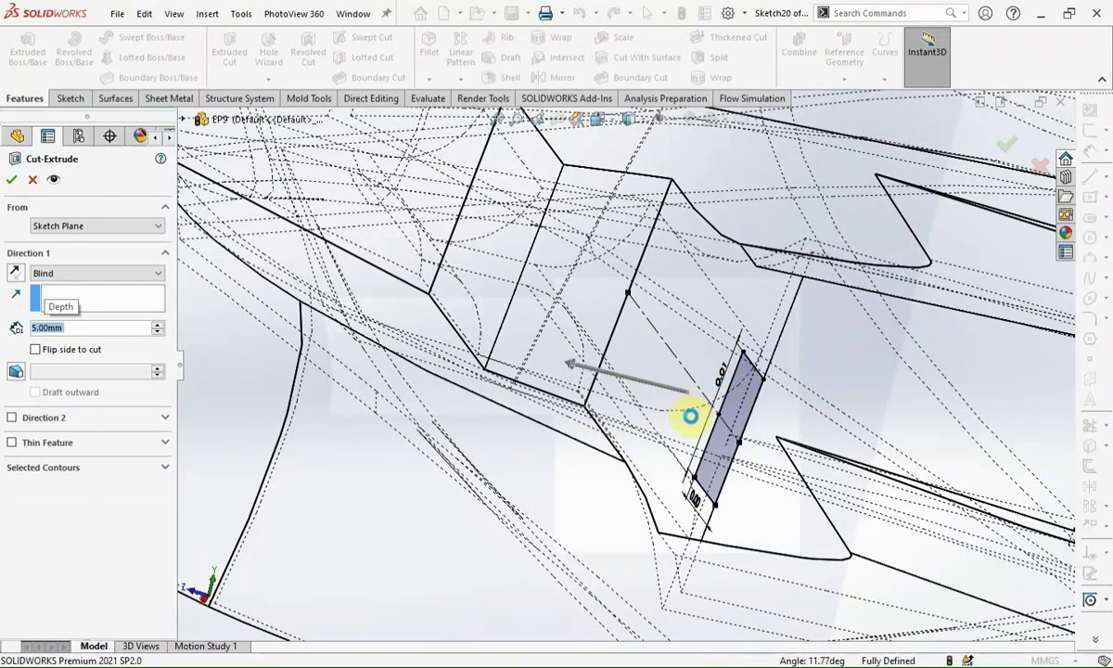
key("Return")
mouse_move(676, 422)
middle_mouse_down()
mouse_move(674, 513)
mouse_move(652, 609)
mouse_move(676, 422)
mouse_move(715, 298)
mouse_move(788, 330)
mouse_move(783, 355)
middle_mouse_up()
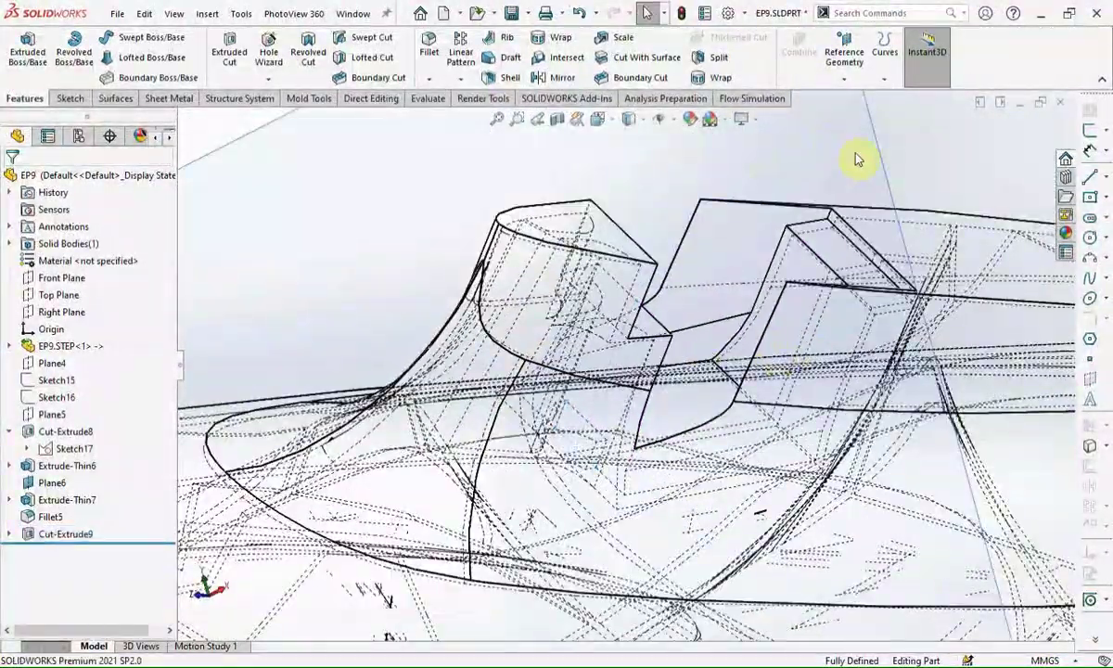
Step: Hide Plane6, show the model Shaded With Edges, and select the side slot face
left_click(886, 163)
left_click(971, 118)
left_click(597, 119)
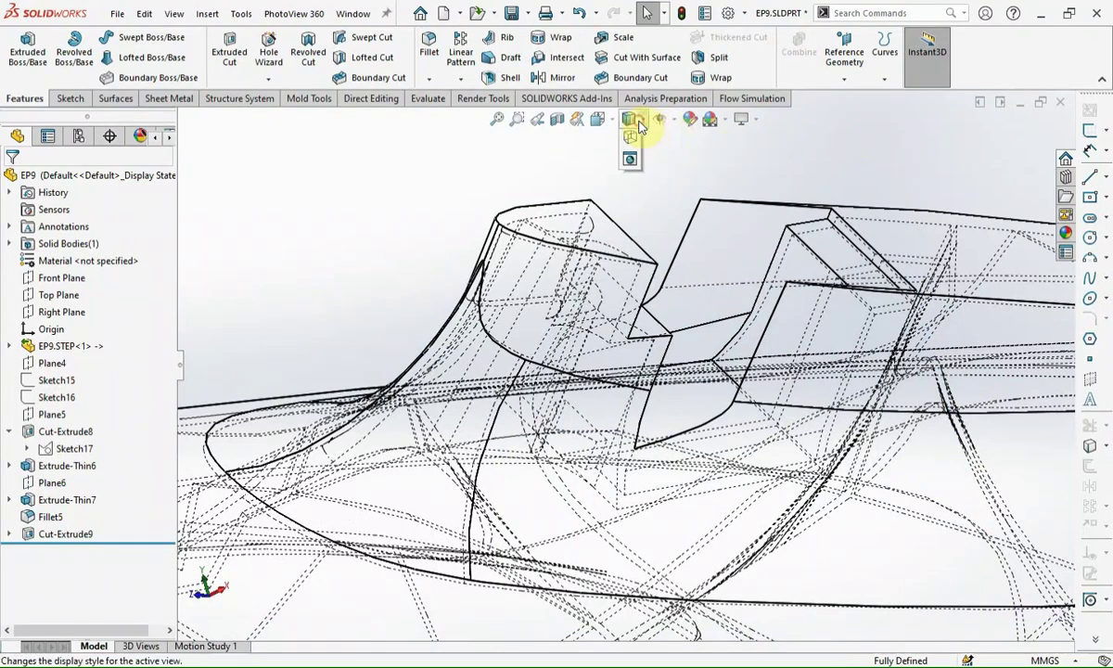
left_click(590, 153)
middle_click_drag(726, 425, 699, 457)
left_click(682, 351)
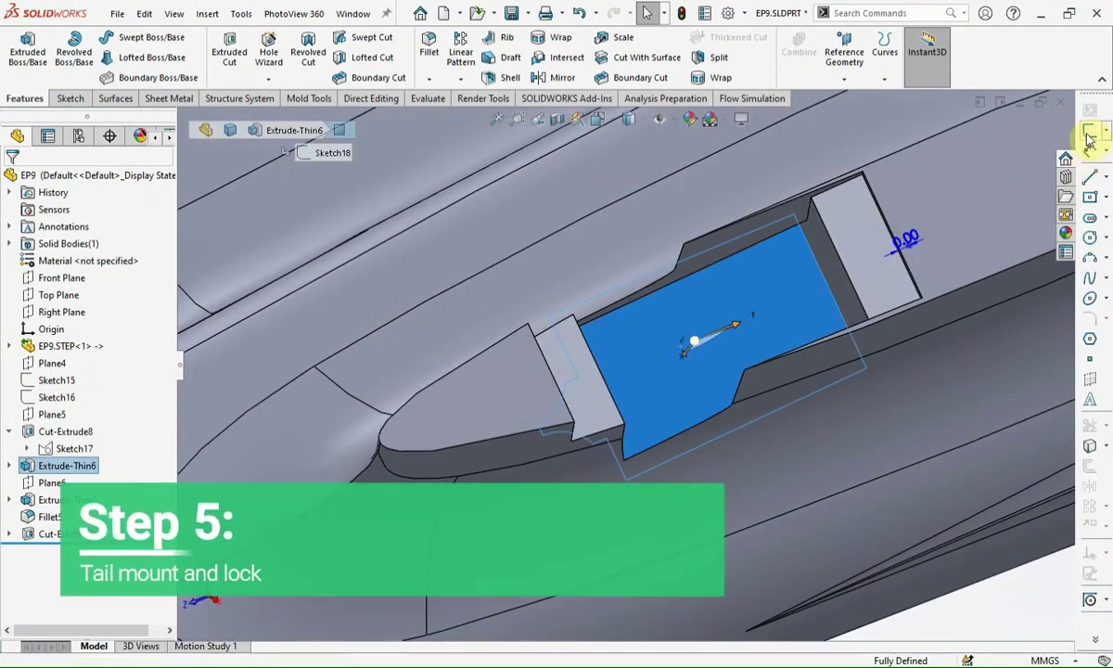
Step: Show Sketch15's guide lines to use as references in the new sketch
scroll(415, 382, "down", 3)
scroll(472, 361, "down", 3)
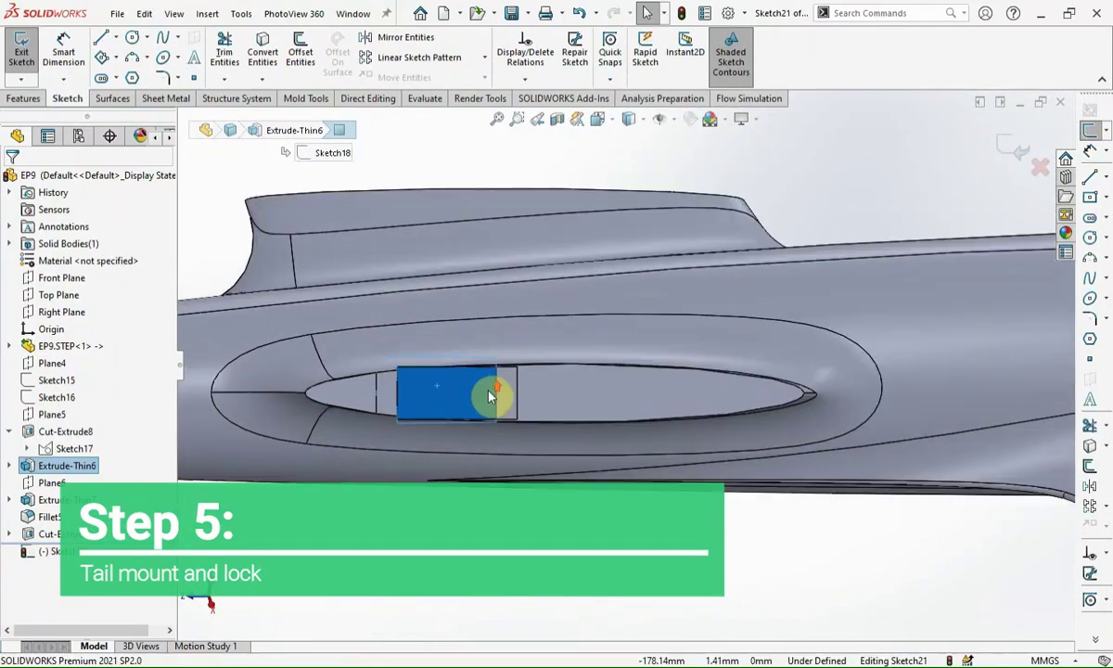
scroll(491, 393, "down", 3)
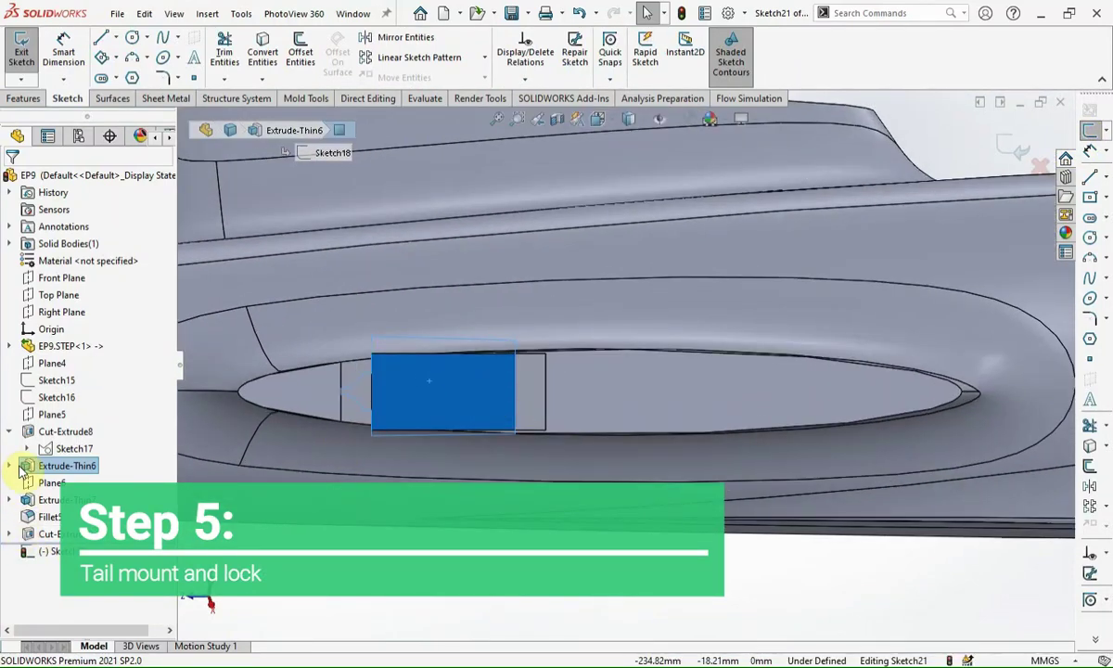
left_click(52, 450)
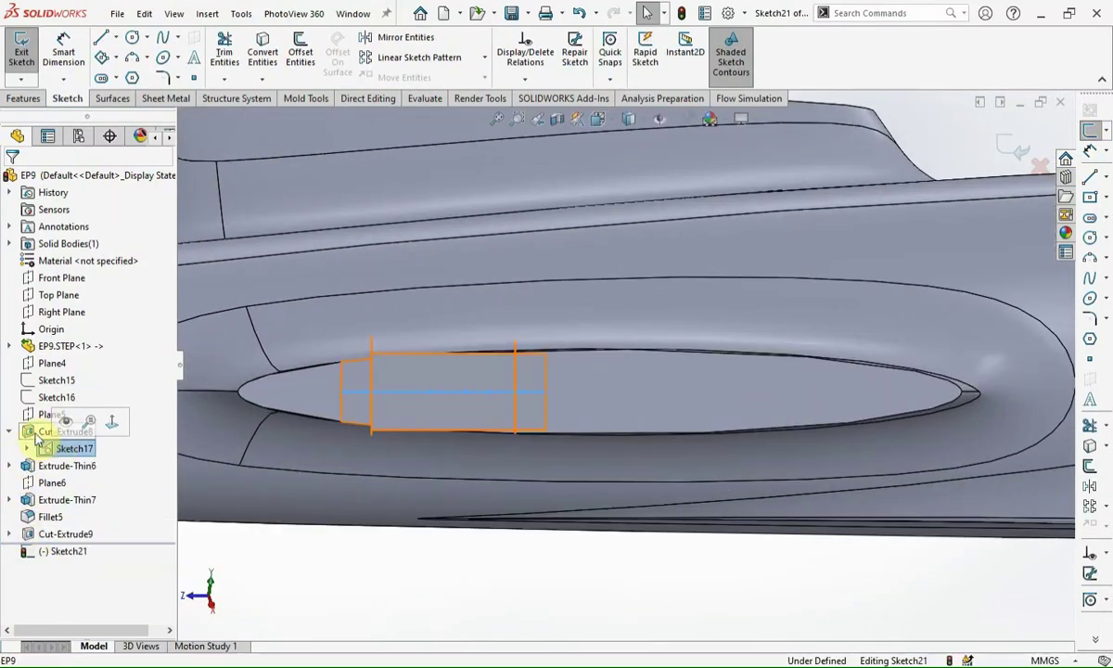
left_click(41, 381)
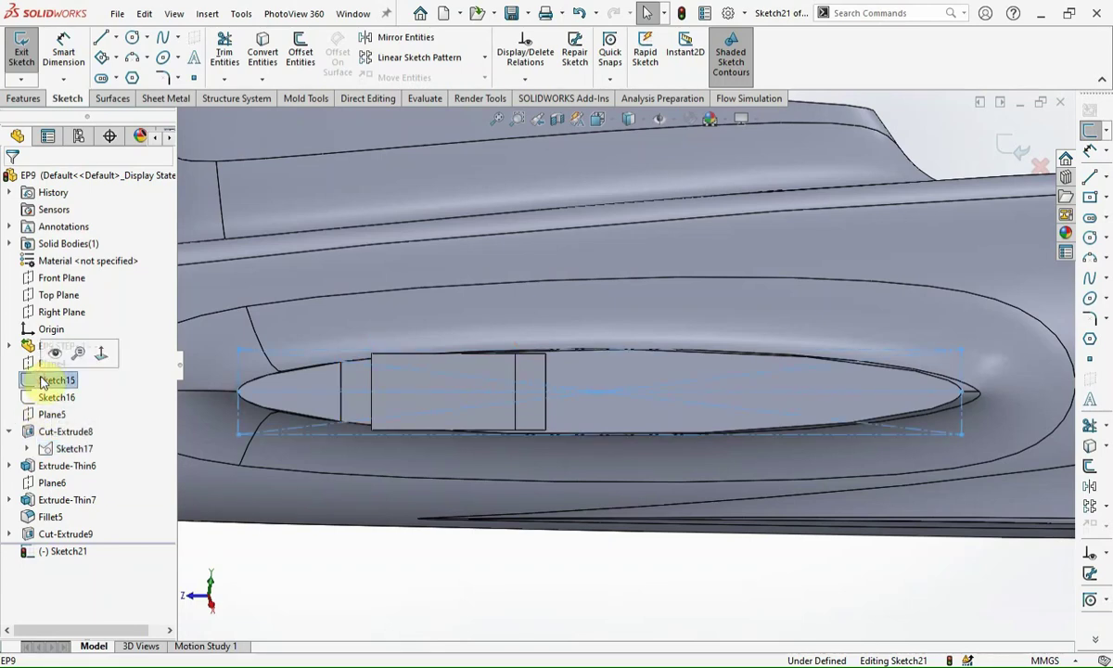
left_click(560, 548)
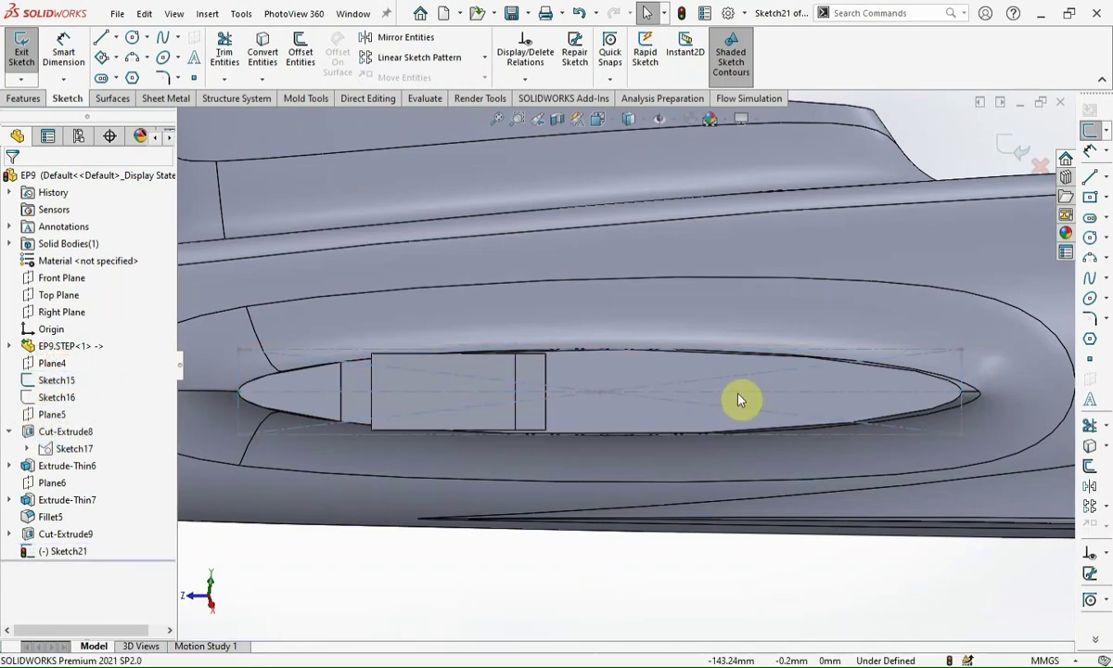
Step: Draw a centerline across the slot face, collinear with Sketch15's guide line
left_click(1106, 176)
left_click(1001, 198)
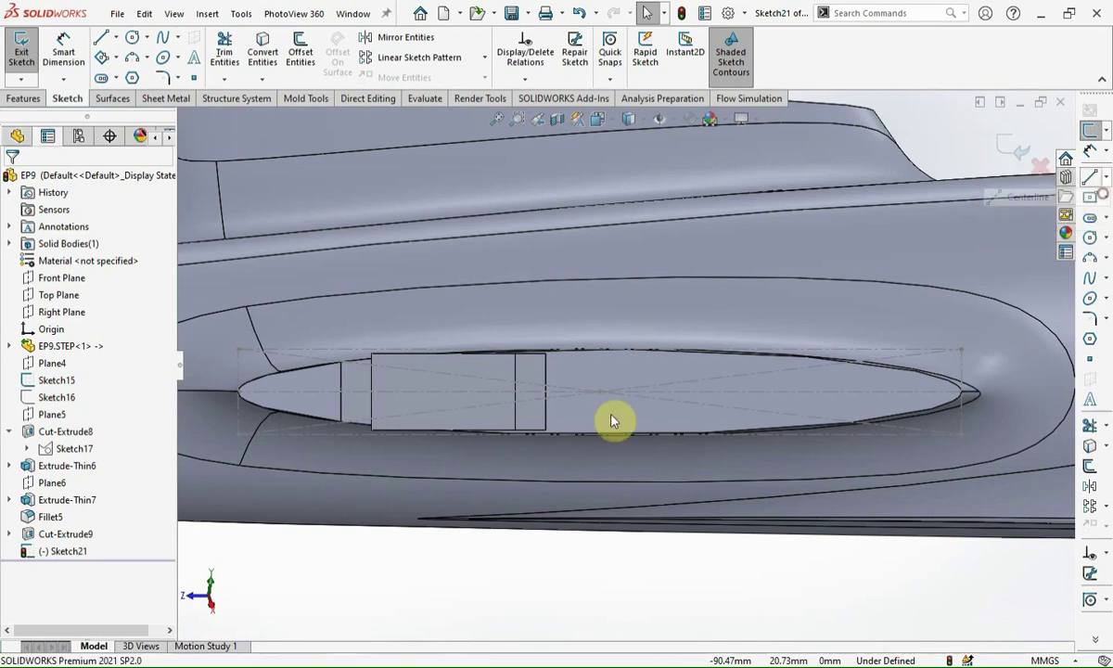
scroll(573, 387, "down", 2)
scroll(577, 401, "up", 2)
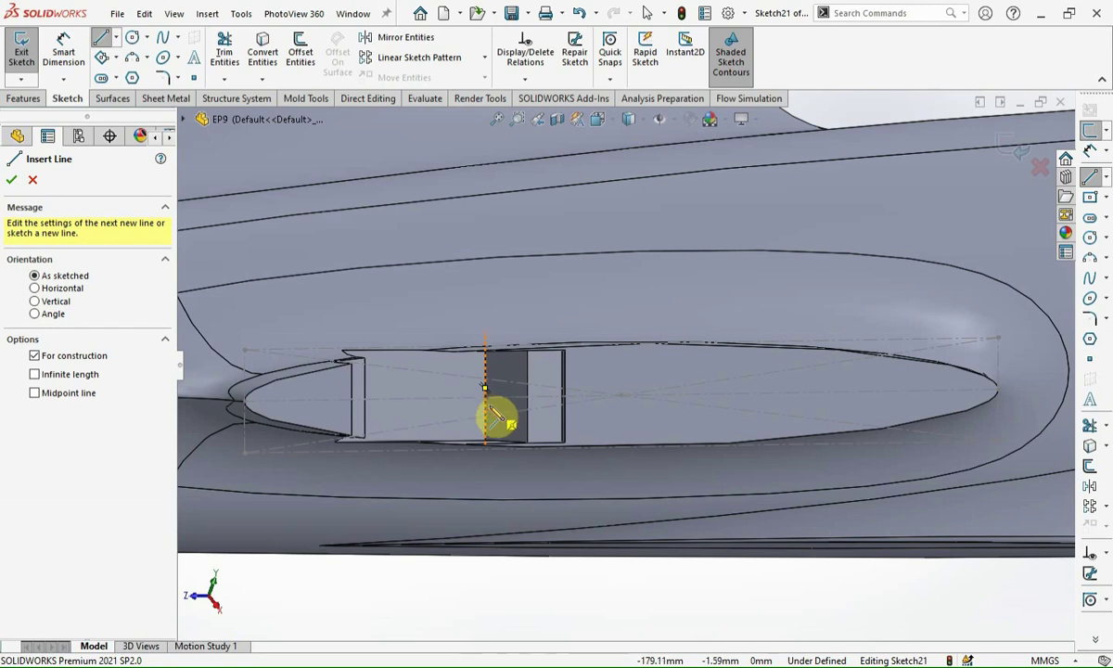
scroll(490, 413, "down", 5)
left_click(561, 380)
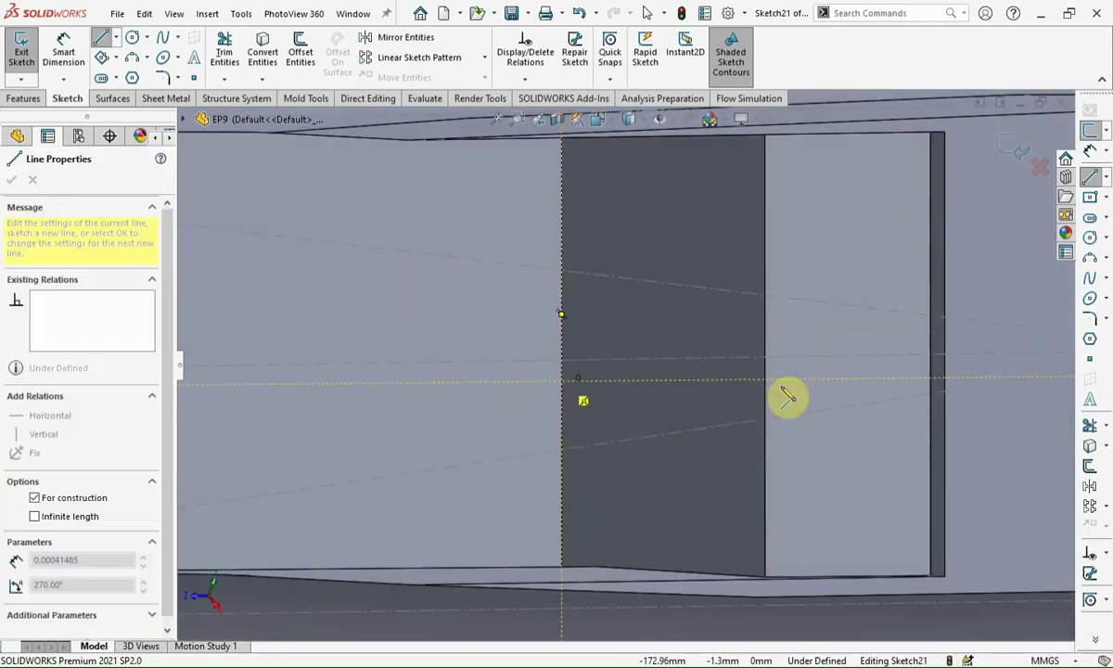
left_click(971, 378)
key("Escape")
left_click(629, 380)
left_click(619, 360, "ctrl")
left_click(661, 293)
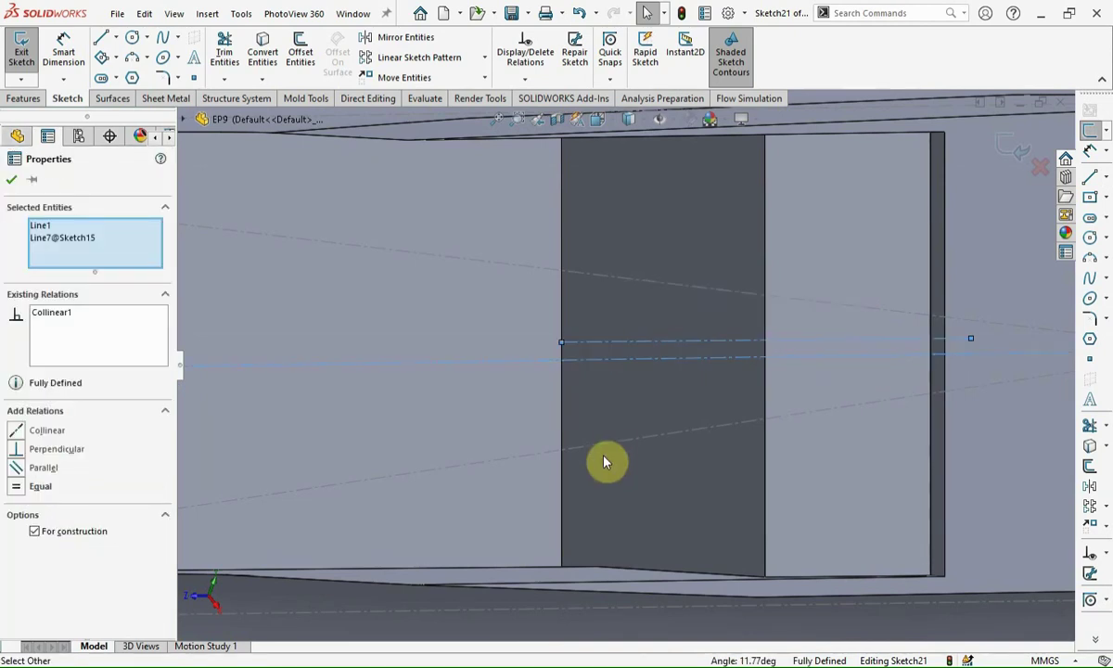
Step: Add a second centerline to the right, select it with Sketch15's diagonal, and zoom to fit
scroll(607, 452, "up", 3)
scroll(604, 462, "up", 2)
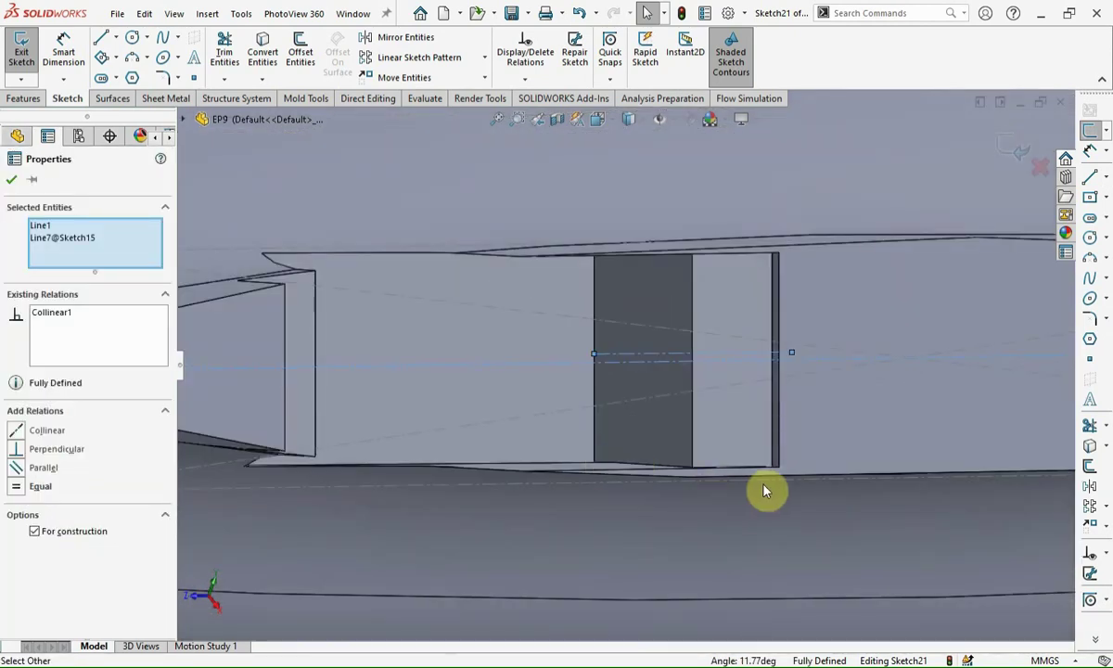
left_click(1106, 176)
left_click(1093, 197)
left_click(790, 353)
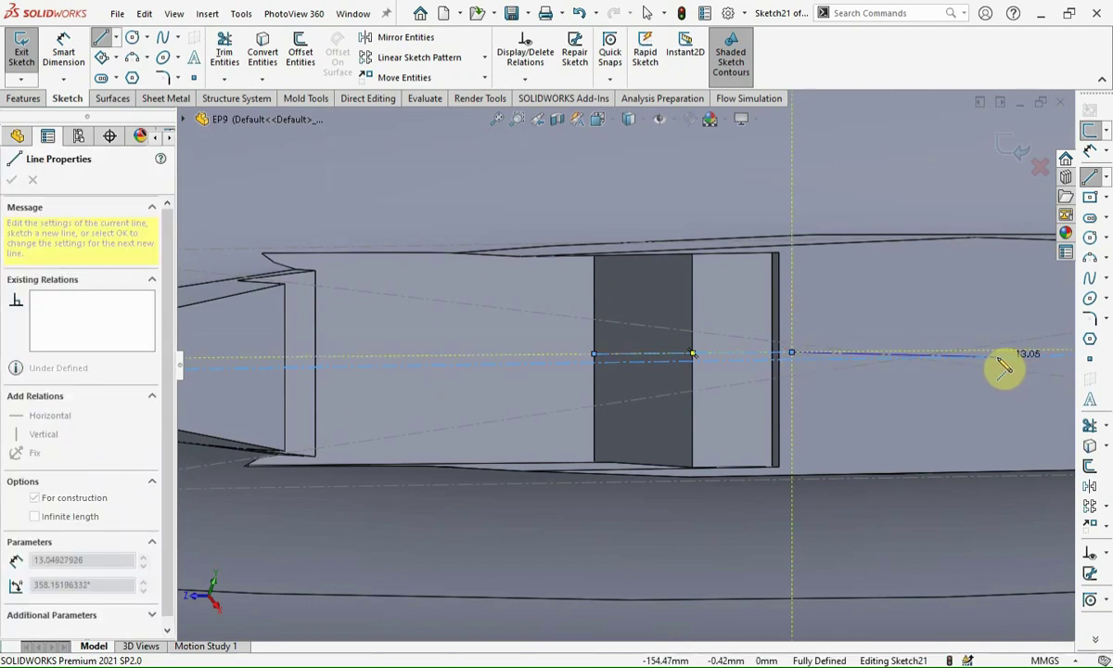
left_click(1017, 356)
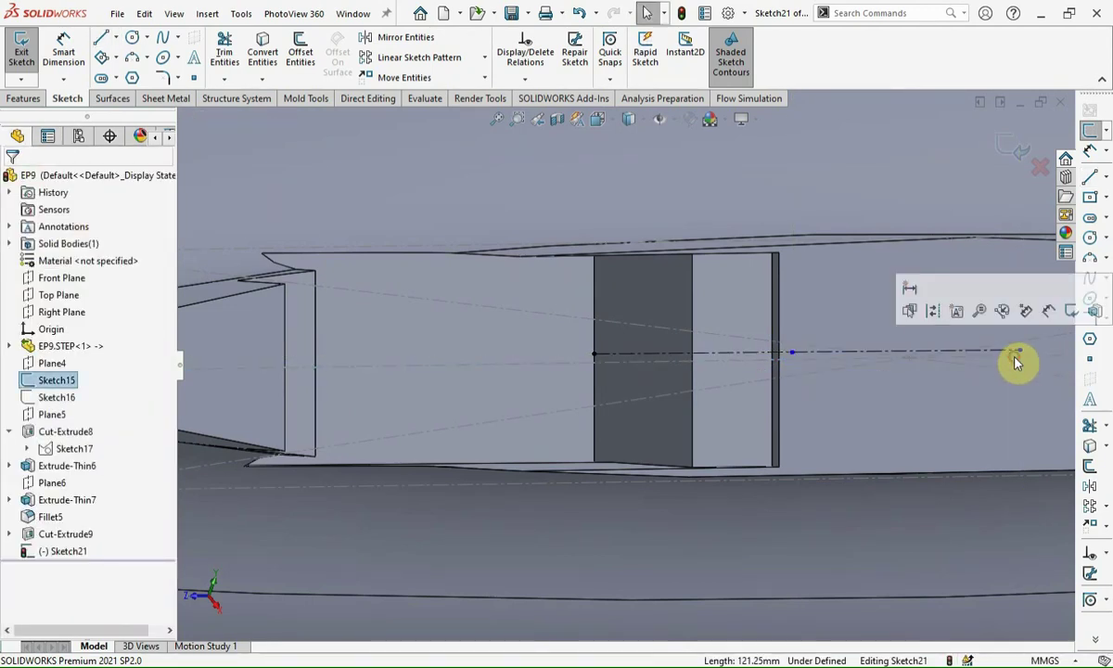
left_click(638, 399, "ctrl")
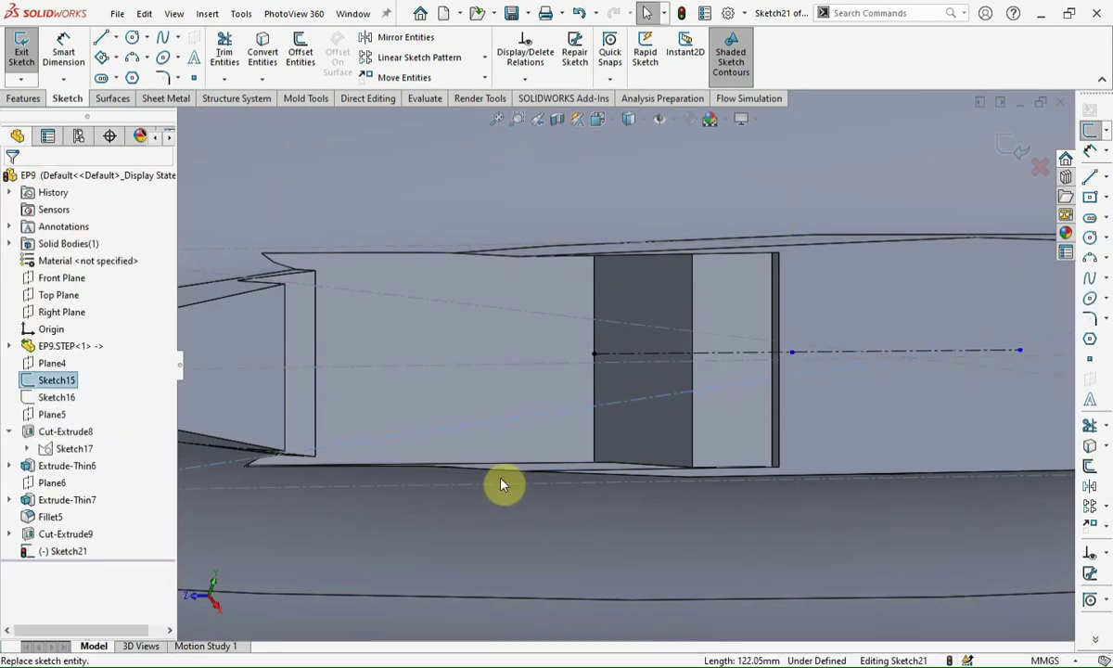
middle_click_drag(497, 481, 445, 469)
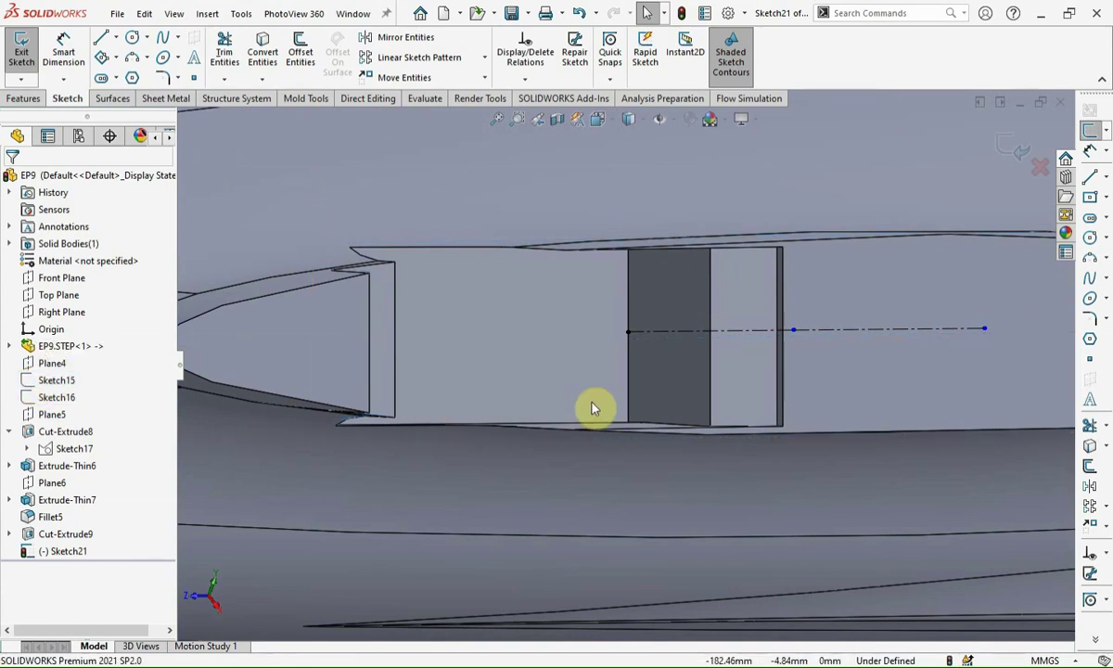
key("f")
scroll(473, 381, "down", 2)
scroll(509, 326, "down", 3)
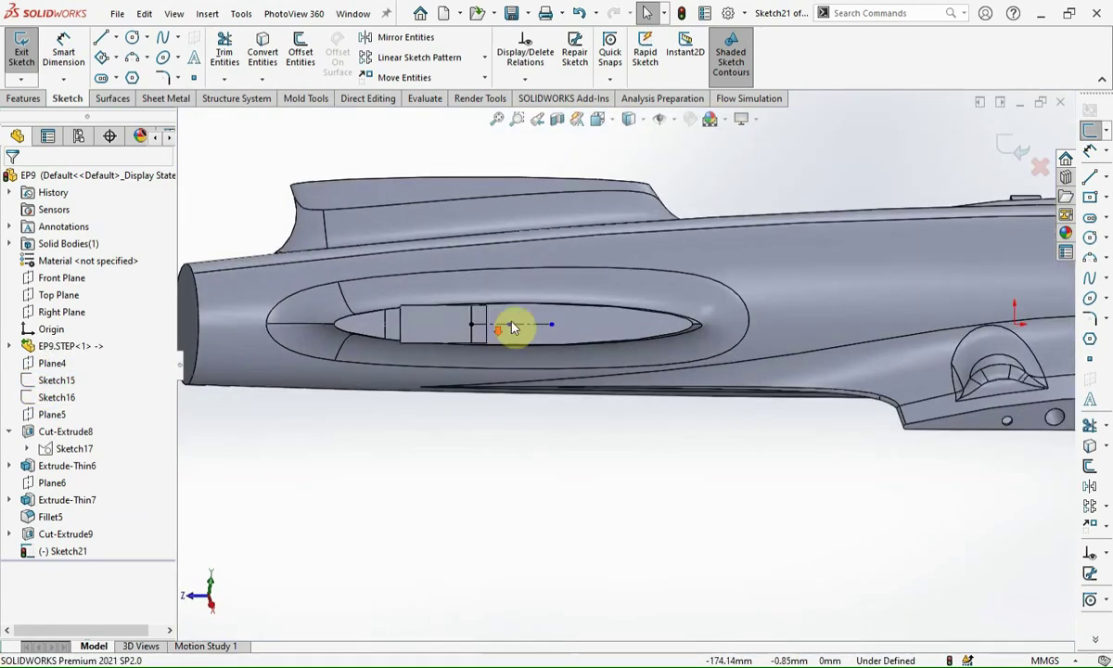
scroll(540, 335, "down", 3)
Step: Dimension the centreline with a 7.74 mm offset and a 30 mm length
key("d")
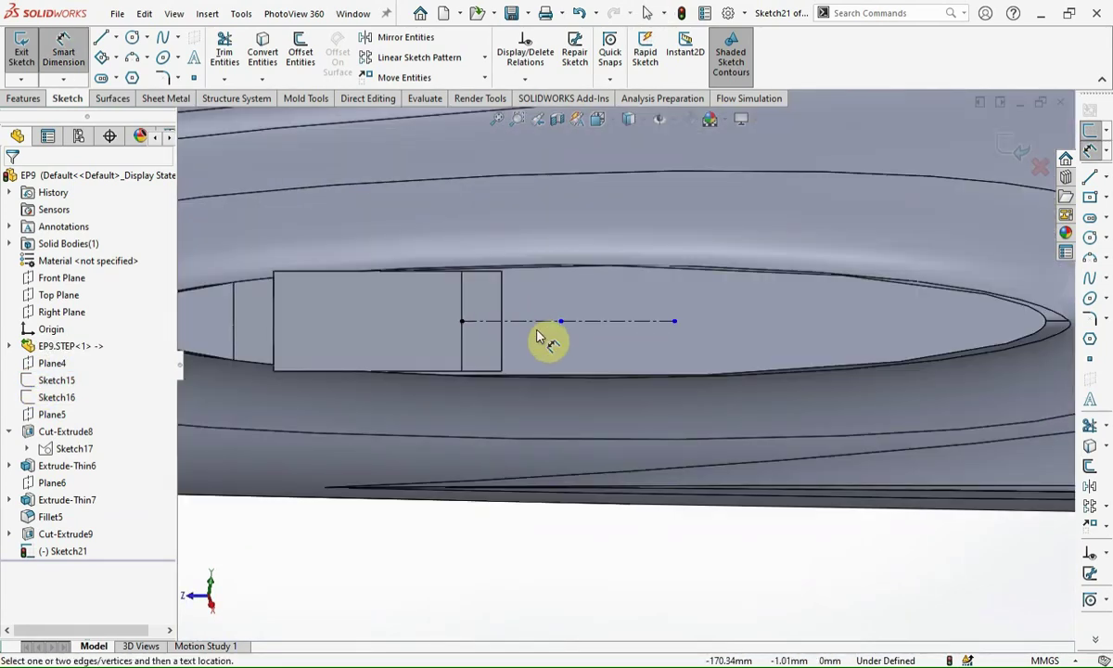
left_click(520, 321)
left_click(513, 401)
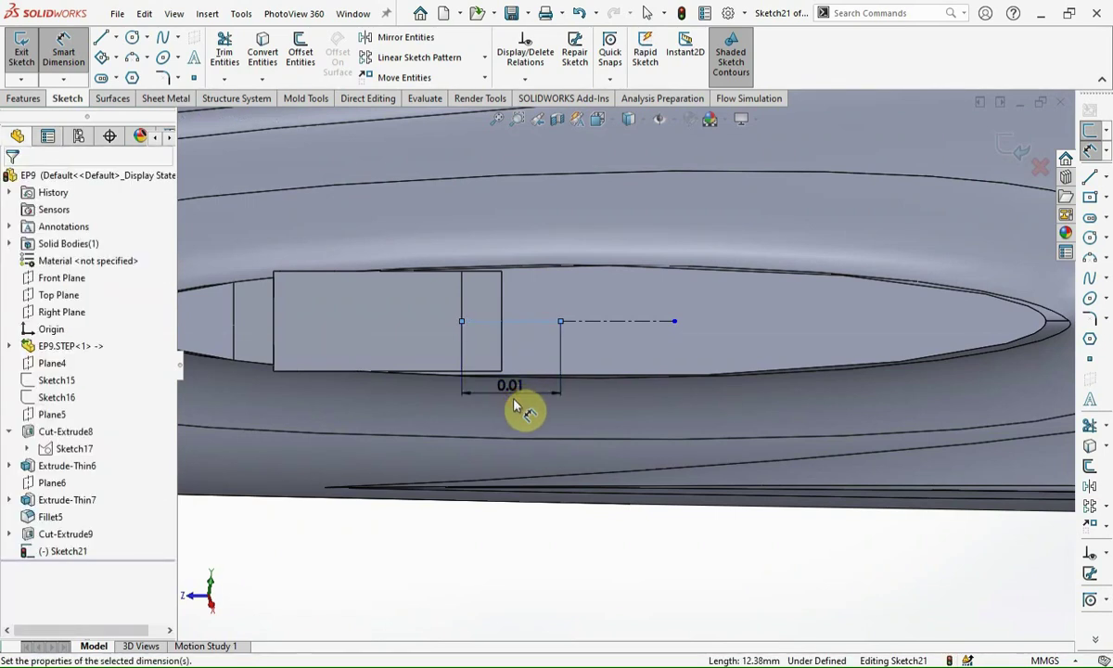
type("7.")
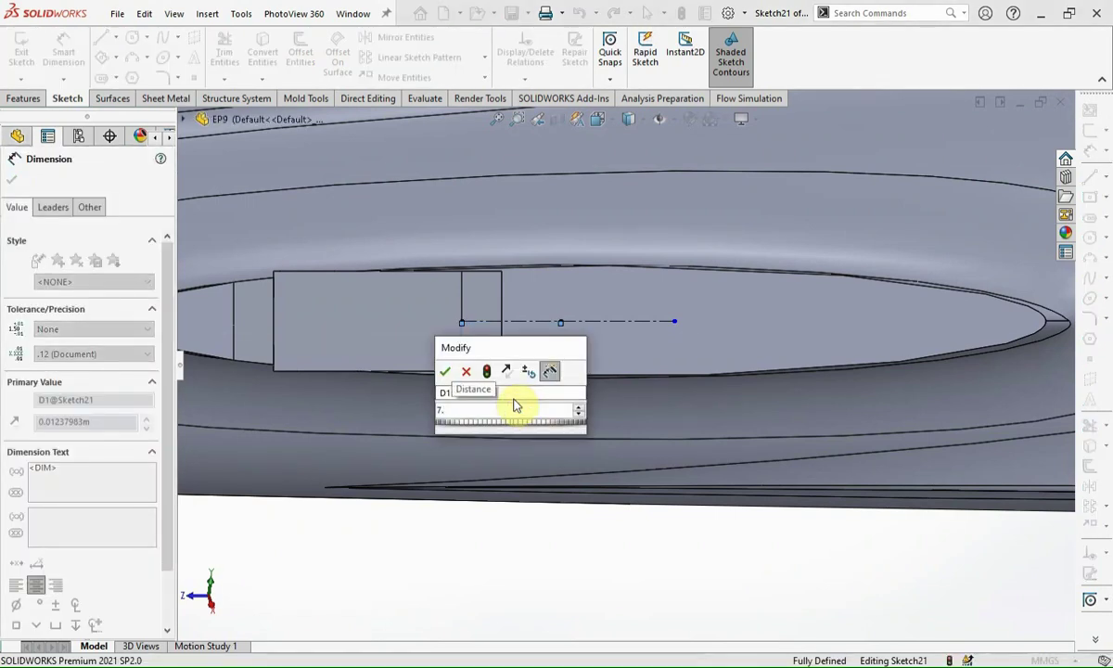
type("740541")
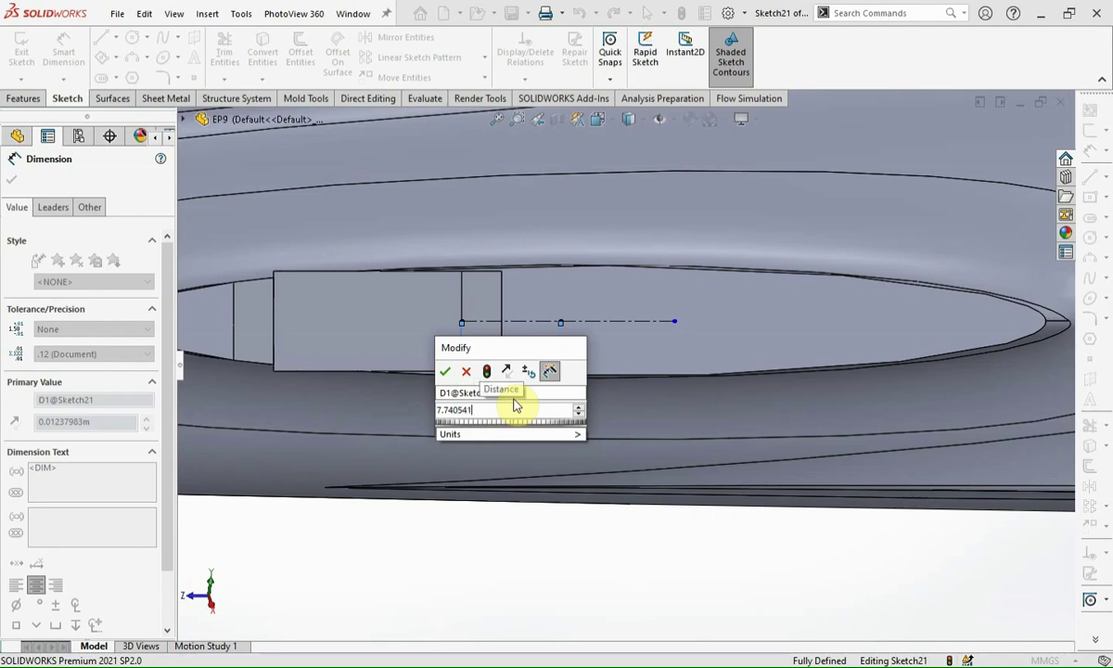
key("Return")
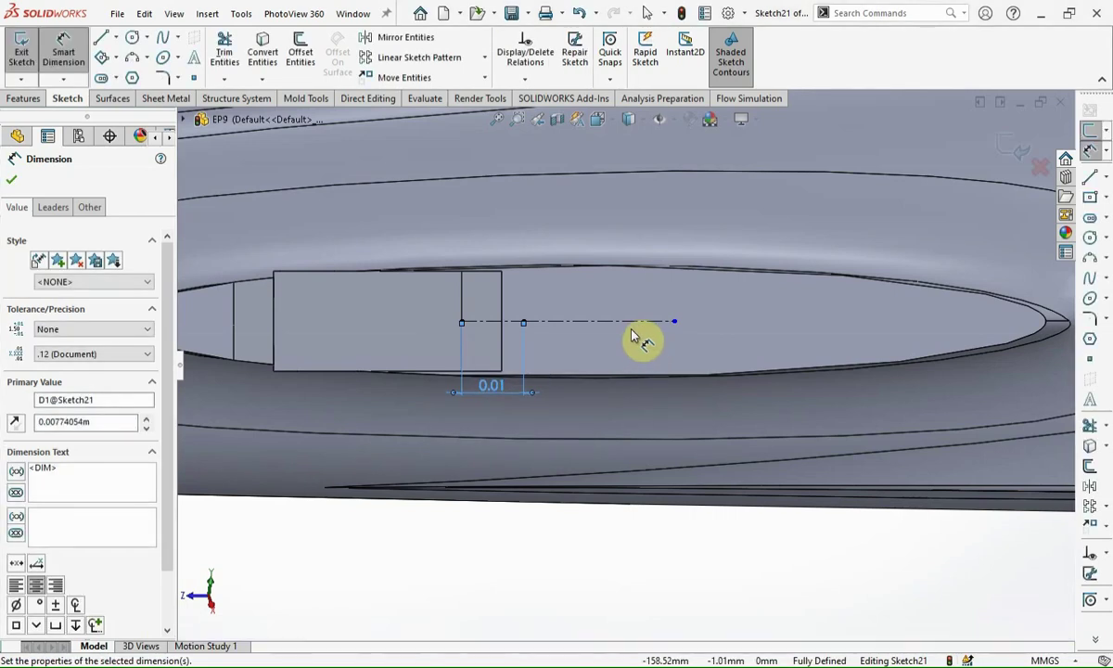
left_click(628, 326)
left_click(619, 415)
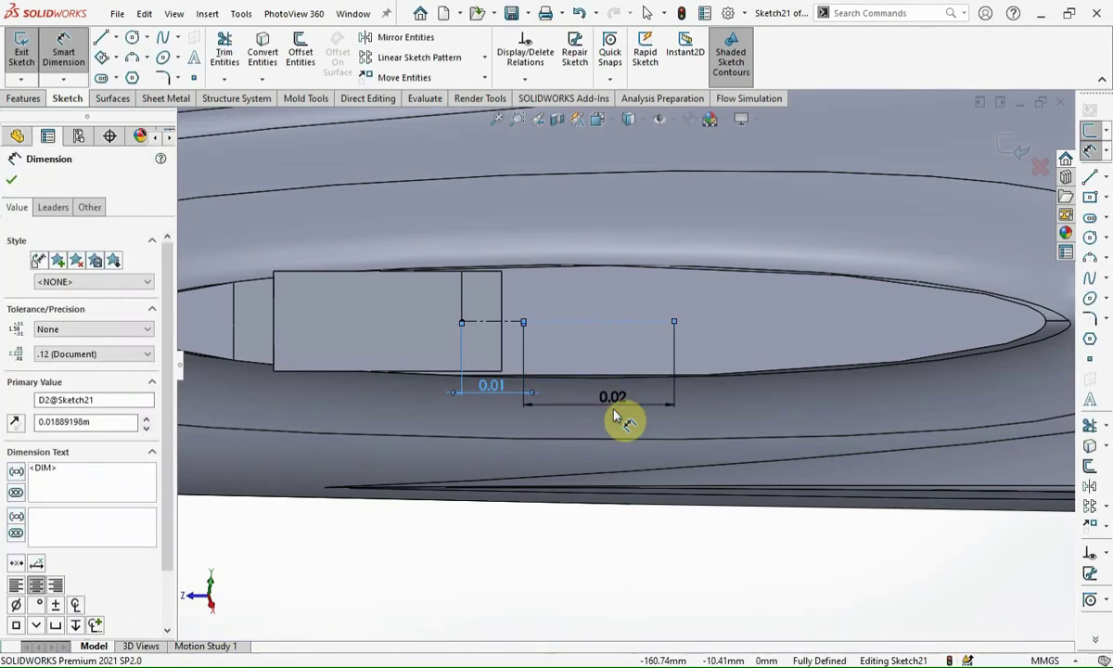
type("30")
key("Return")
Step: Draw circles on both centreline ends and make them equal
left_click(1090, 237)
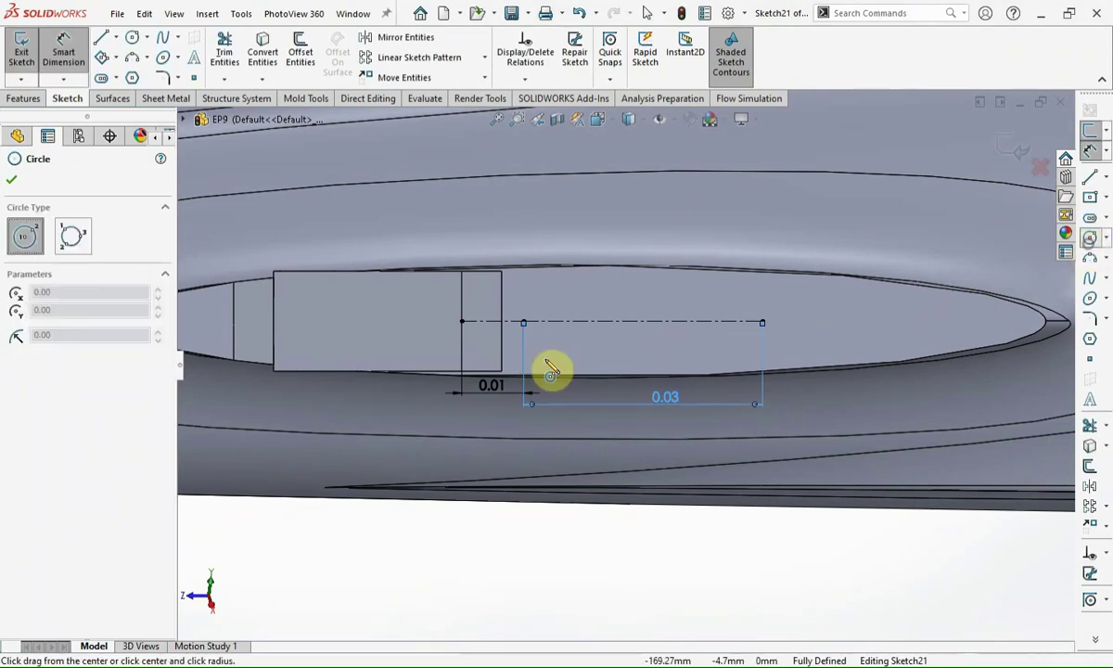
left_click(525, 321)
left_click(538, 333)
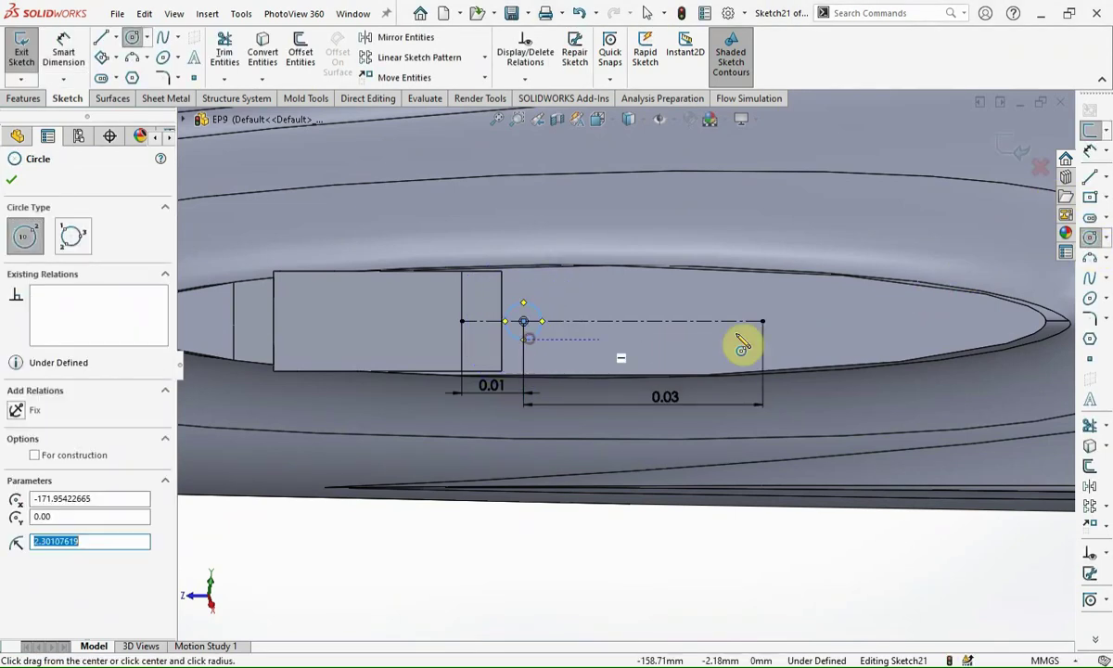
left_click(763, 322)
left_click(786, 336)
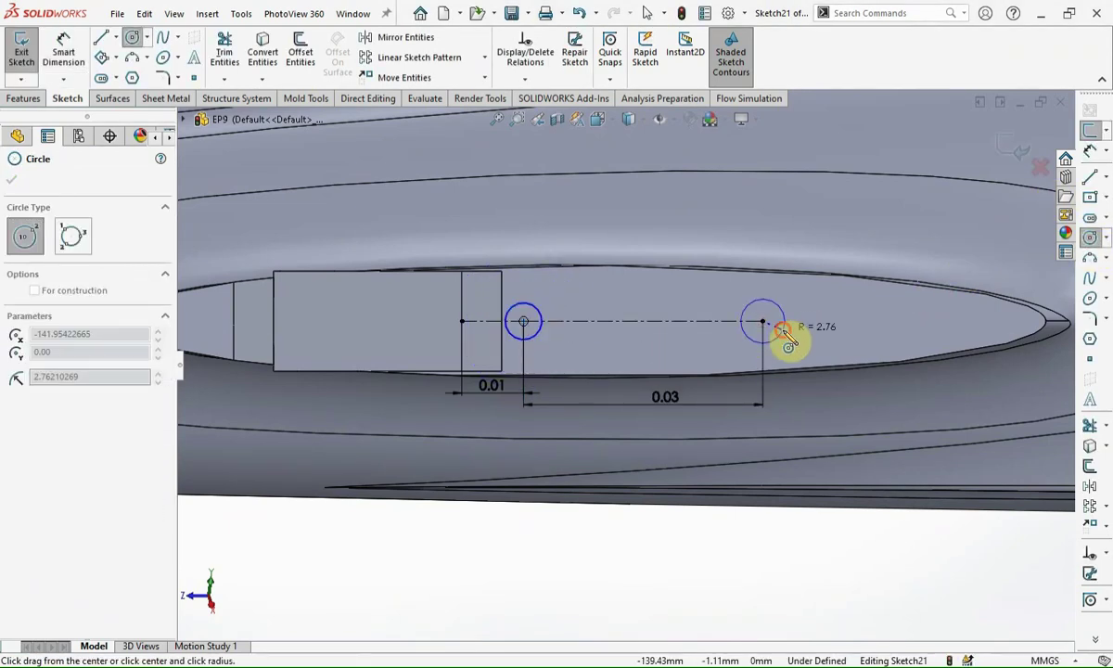
left_click(526, 315, "ctrl")
left_click(639, 244)
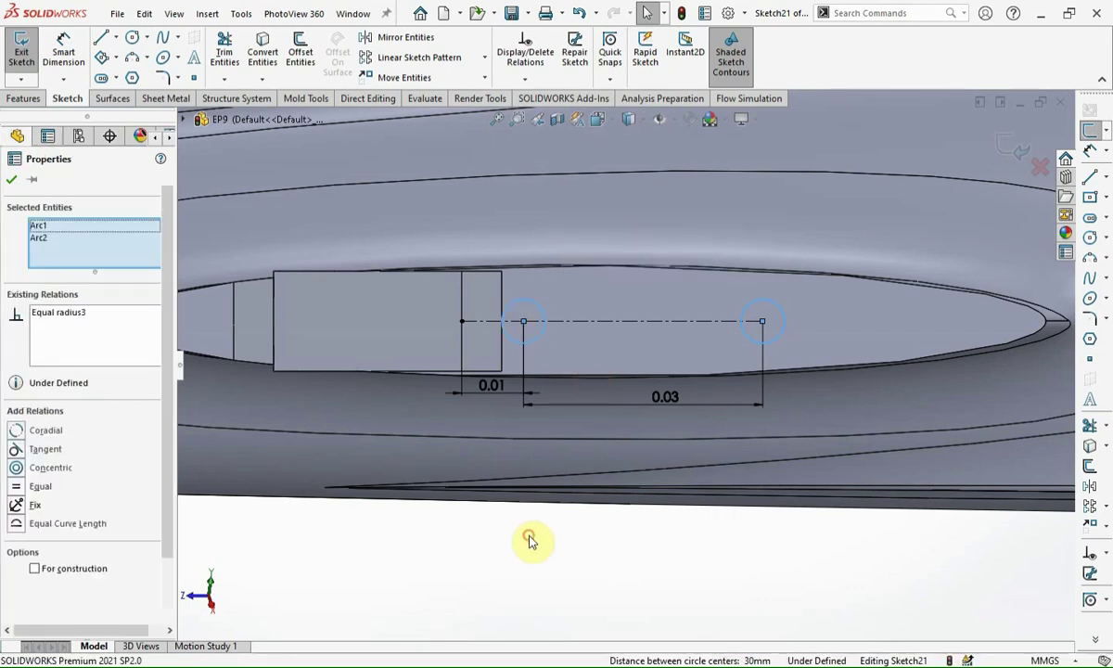
left_click(529, 543)
Step: Dimension the left circle's diameter to 3.5 mm
key("d")
left_click(509, 307)
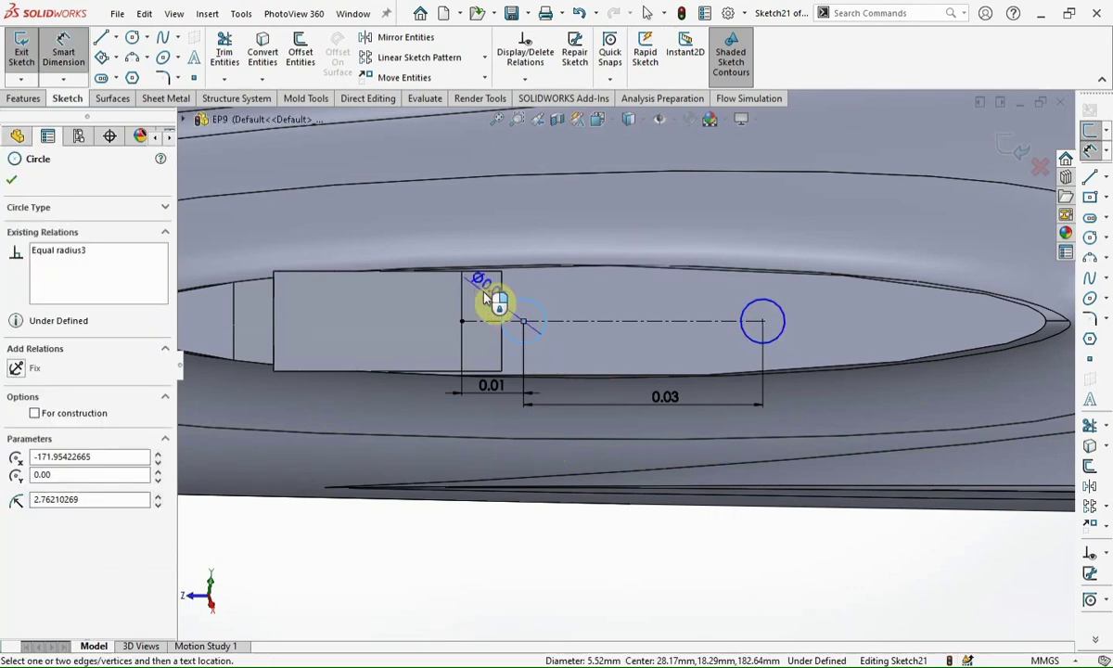
left_click(486, 294)
type("3.5")
key("Return")
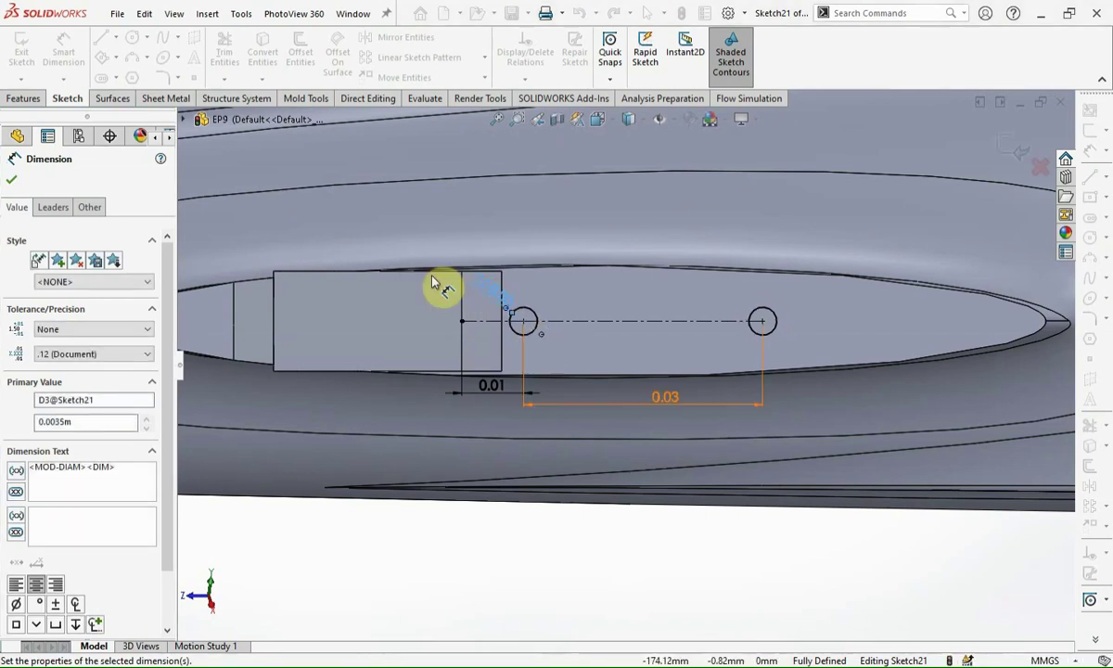
left_click(42, 98)
left_click(232, 47)
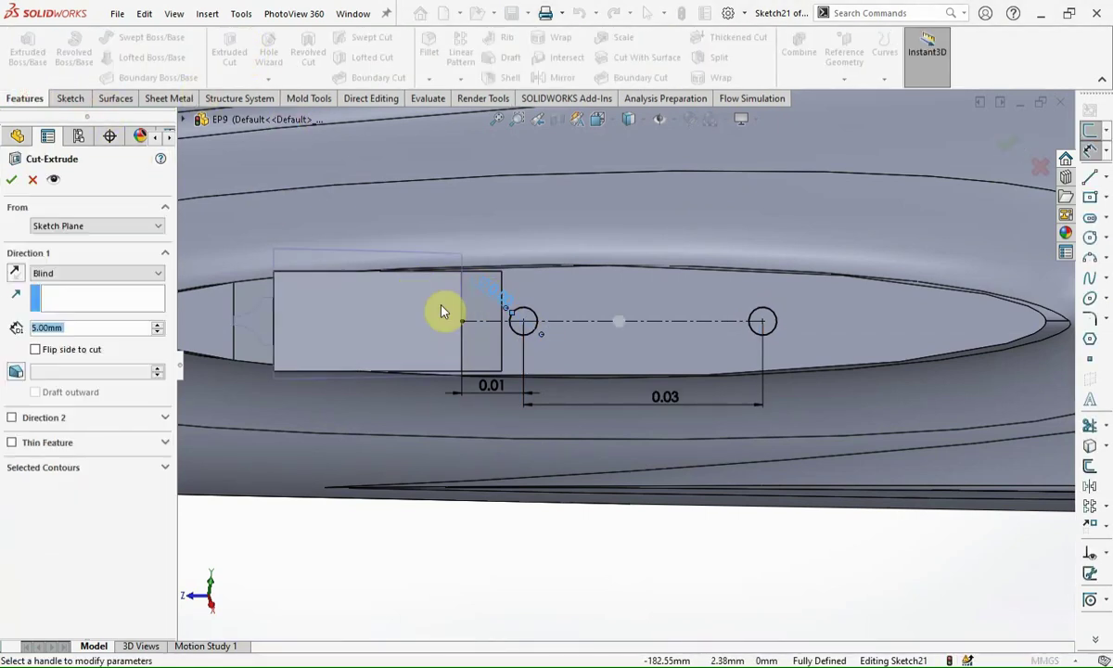
Step: Cut the two circles Through All as holes
middle_click_drag(465, 297, 485, 381)
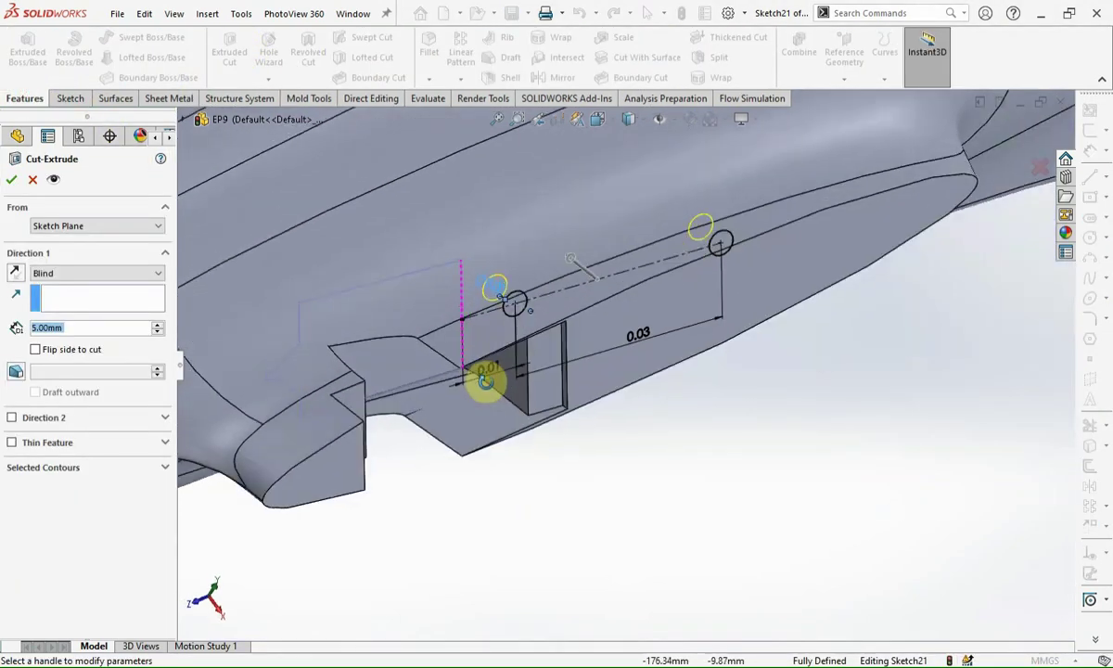
left_click(37, 274)
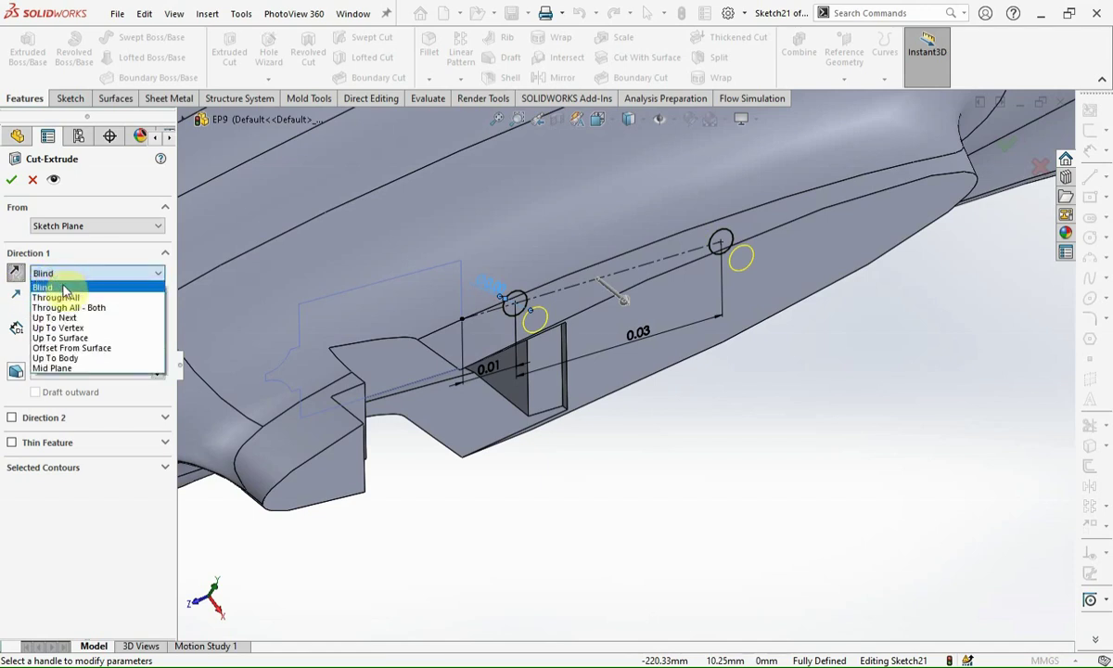
left_click(56, 288)
left_click(11, 179)
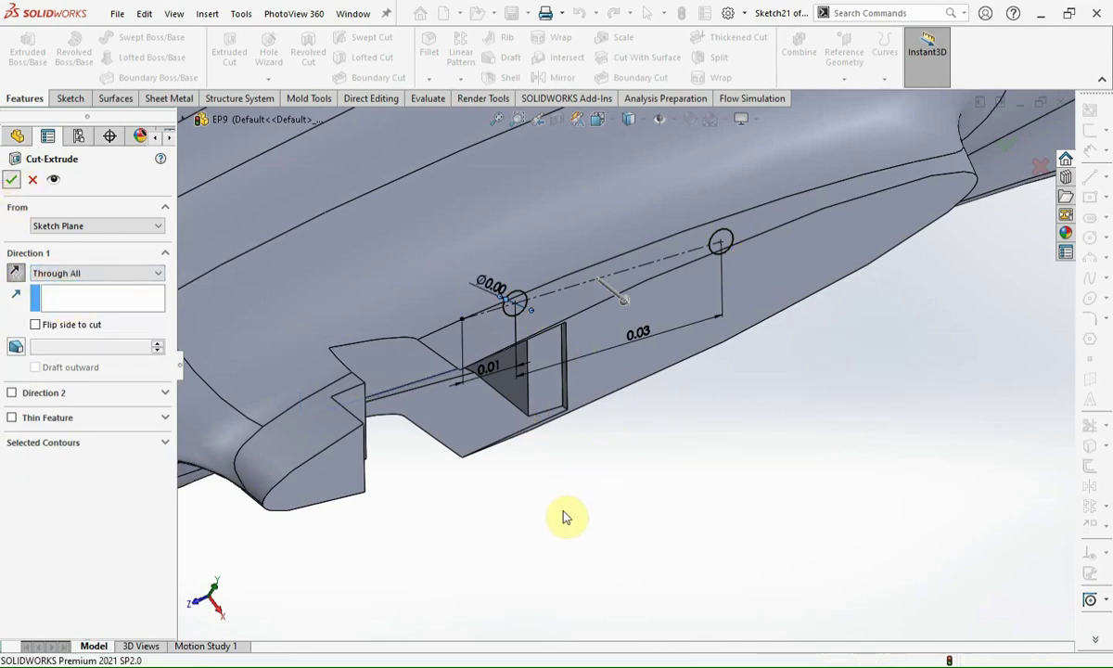
Step: Start a new sketch on the flap face beside the pocket
left_click(9, 551)
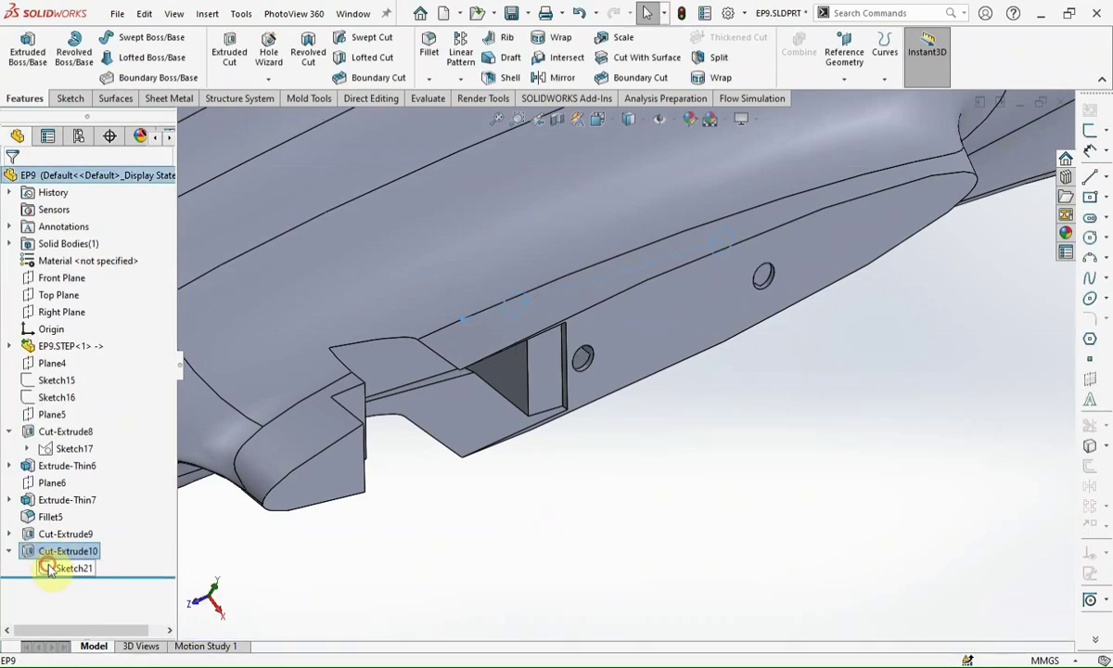
left_click(406, 373)
mouse_move(828, 436)
middle_mouse_down()
mouse_move(758, 422)
mouse_move(541, 299)
mouse_move(594, 279)
middle_mouse_up()
left_click(1093, 128)
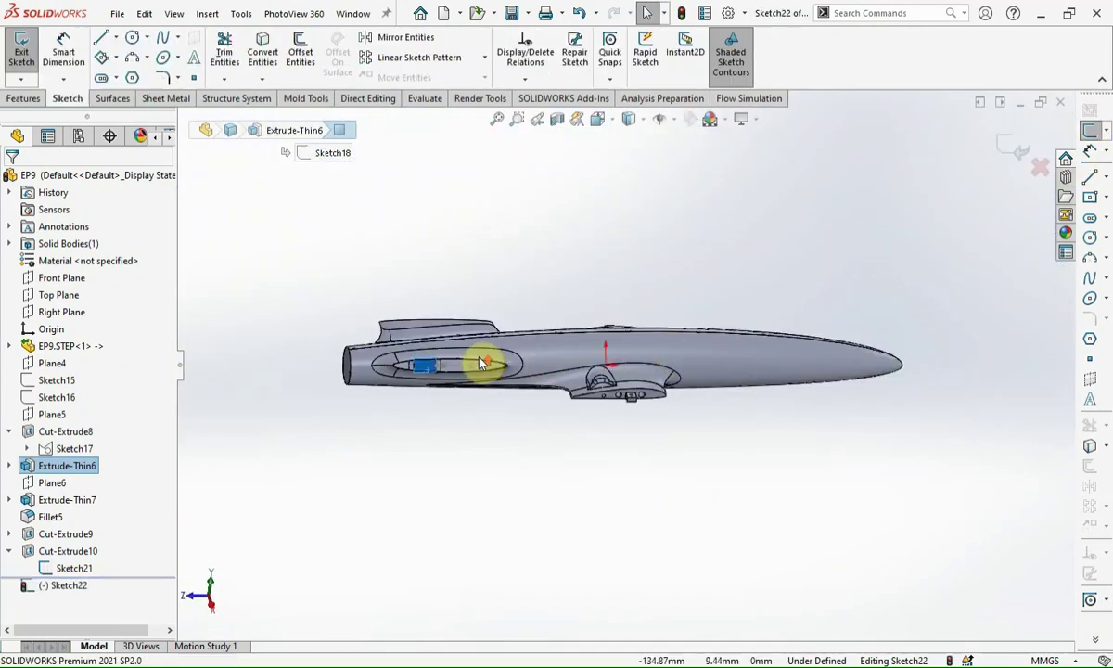
Step: Convert Sketch21's two hole circles and offset them 0.80 mm into rings
scroll(597, 365, "down", 2)
scroll(594, 412, "down", 3)
scroll(595, 412, "down", 3)
left_click(529, 382)
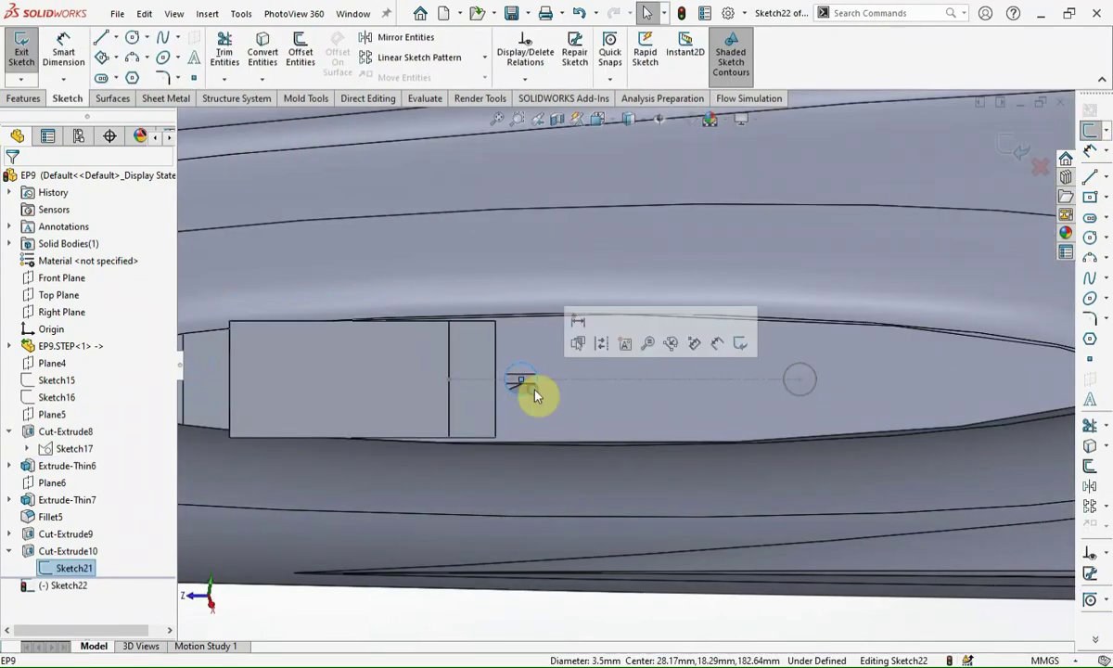
left_click(802, 381, "ctrl")
left_click(945, 350)
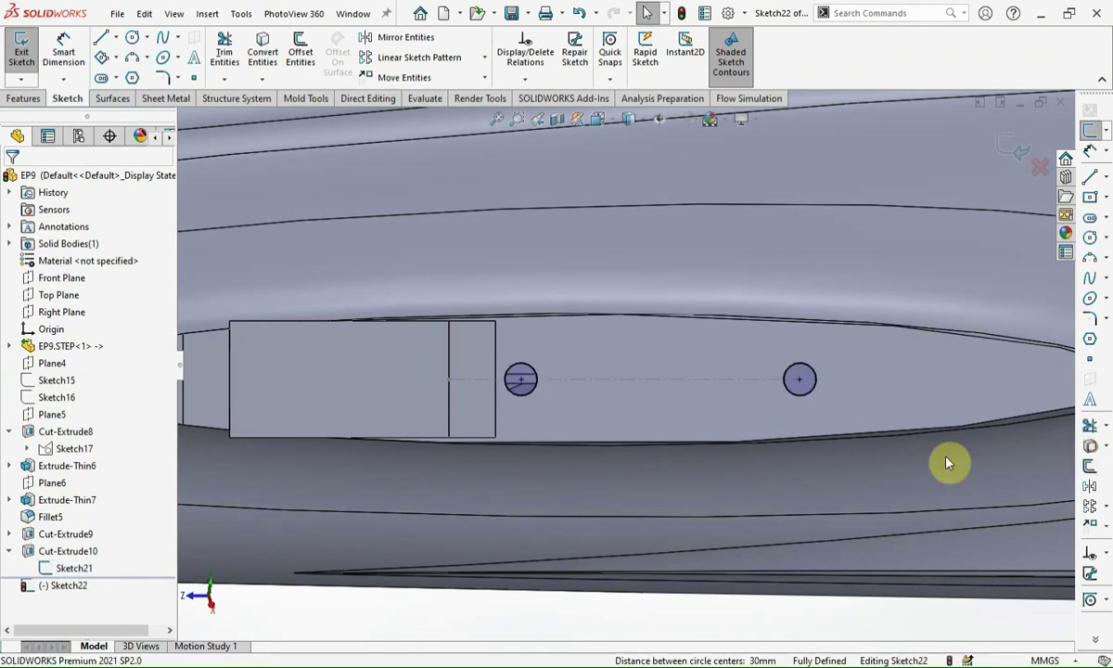
left_click(524, 399)
left_click(804, 393, "ctrl")
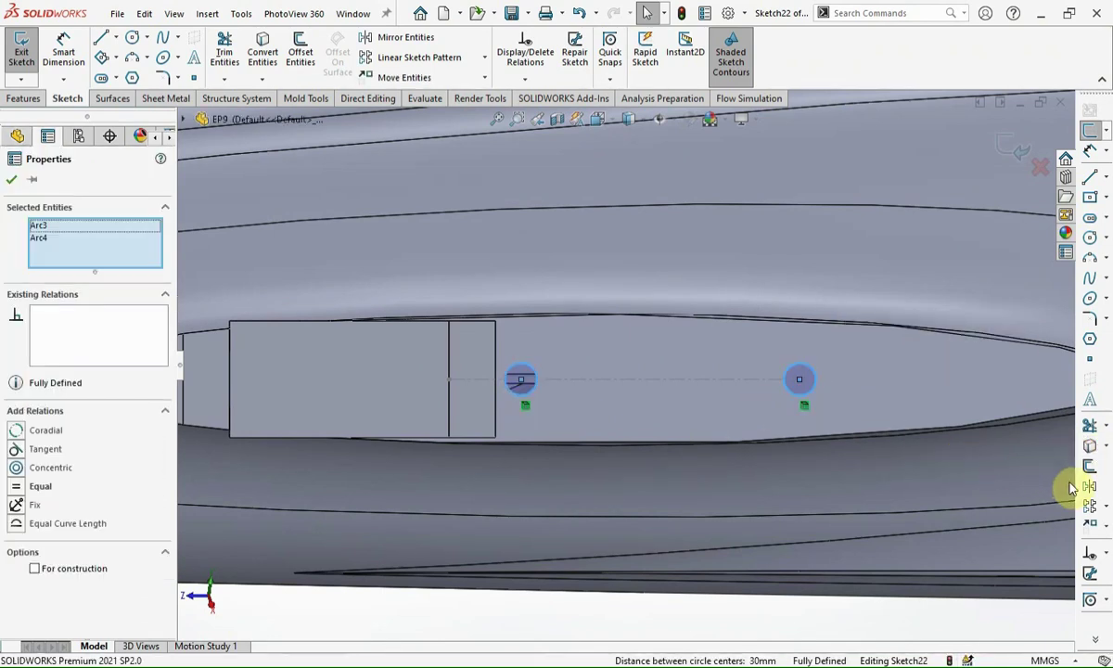
left_click(1090, 465)
key("Return")
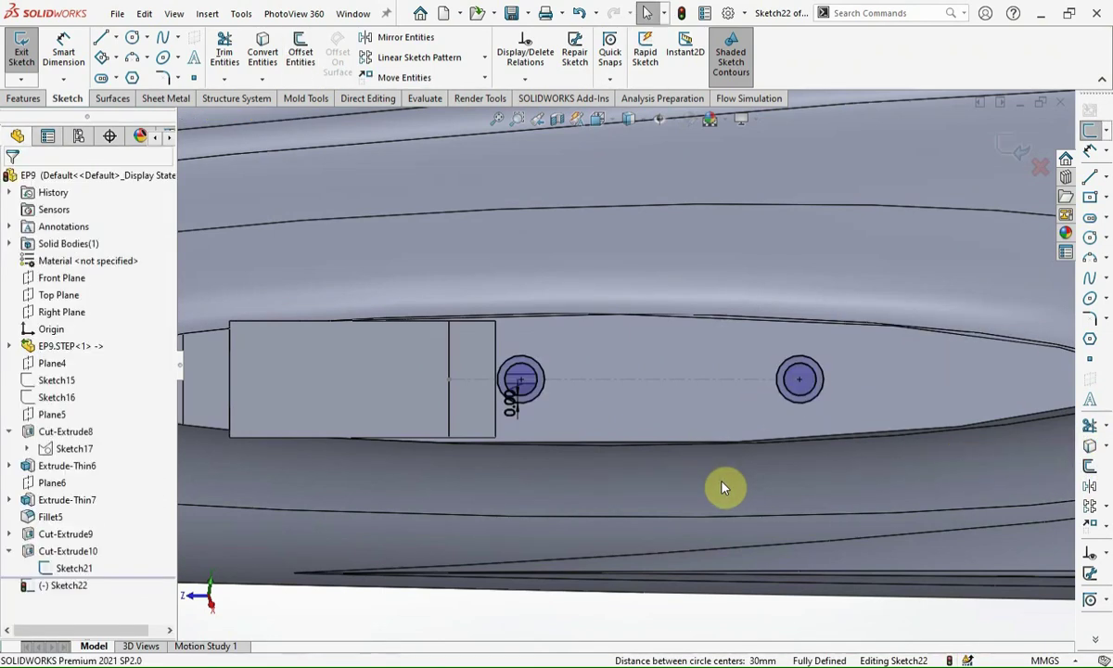
Step: Set up a boss extrusion from the fuselage face, reversed, 20 mm deep
left_click(17, 99)
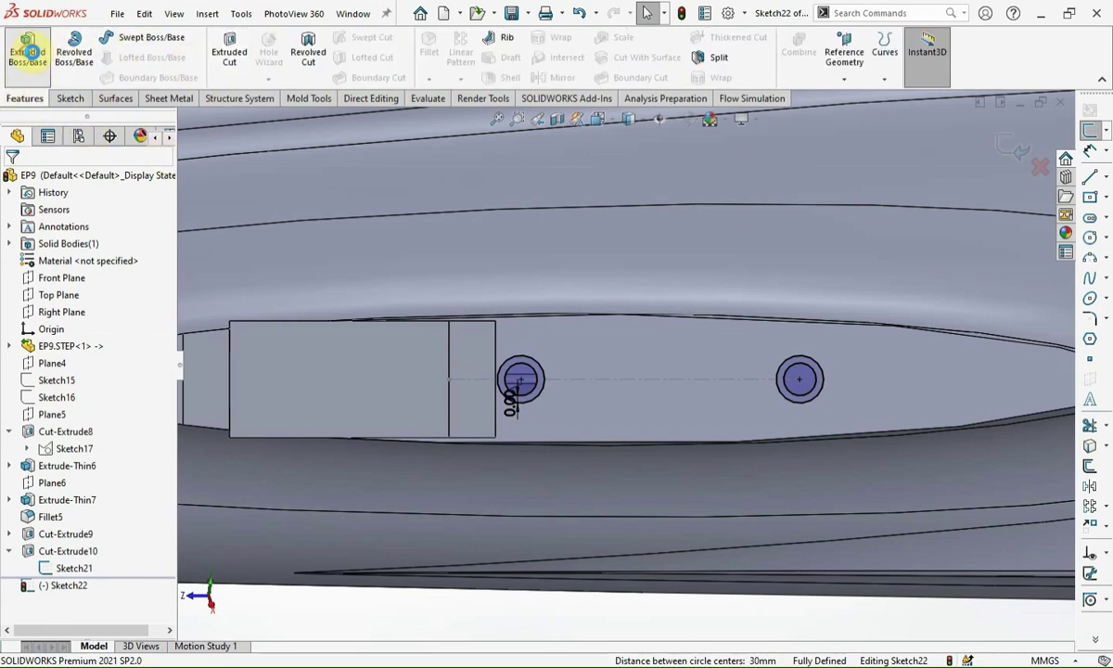
left_click(28, 51)
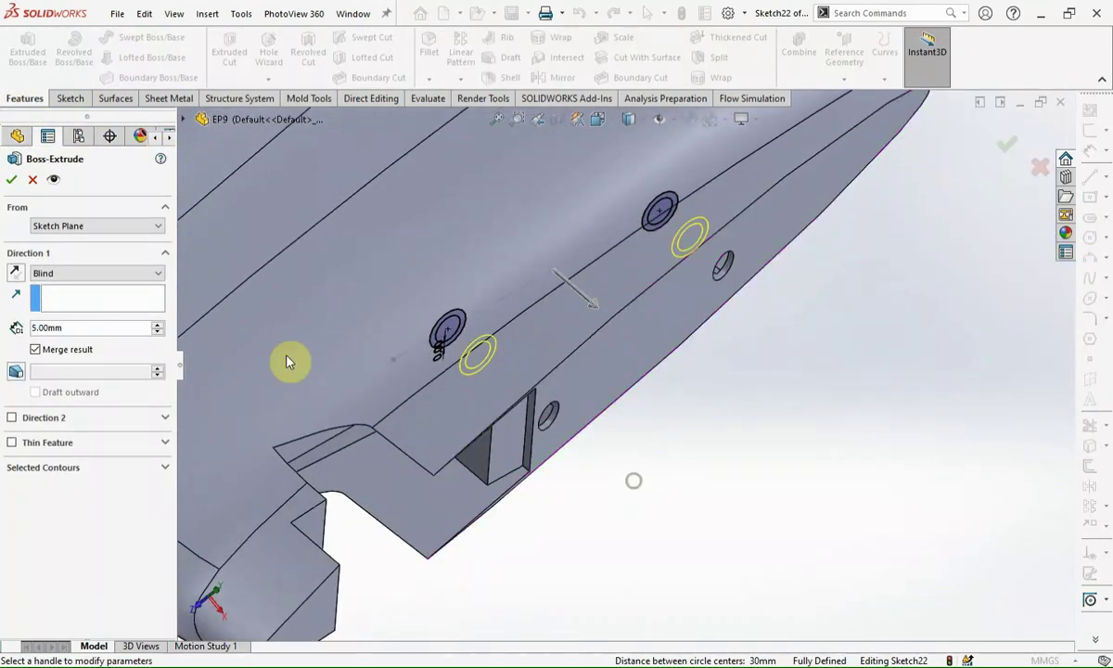
left_click(74, 226)
left_click(74, 240)
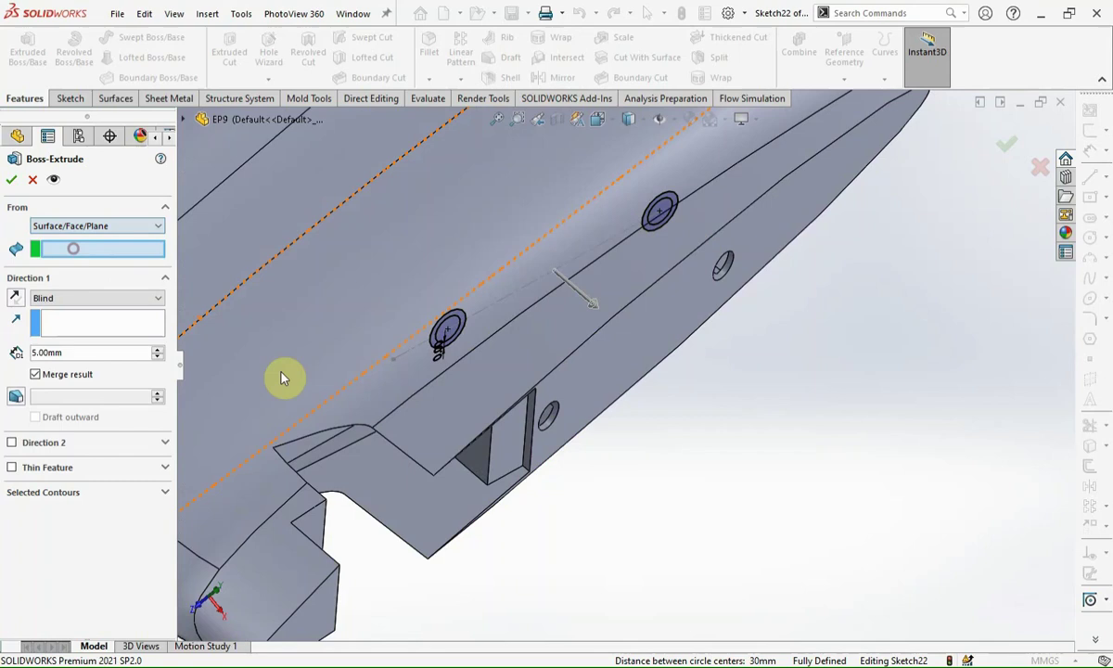
left_click(638, 351)
left_click(14, 298)
double_click(70, 352)
type("20")
key("Return")
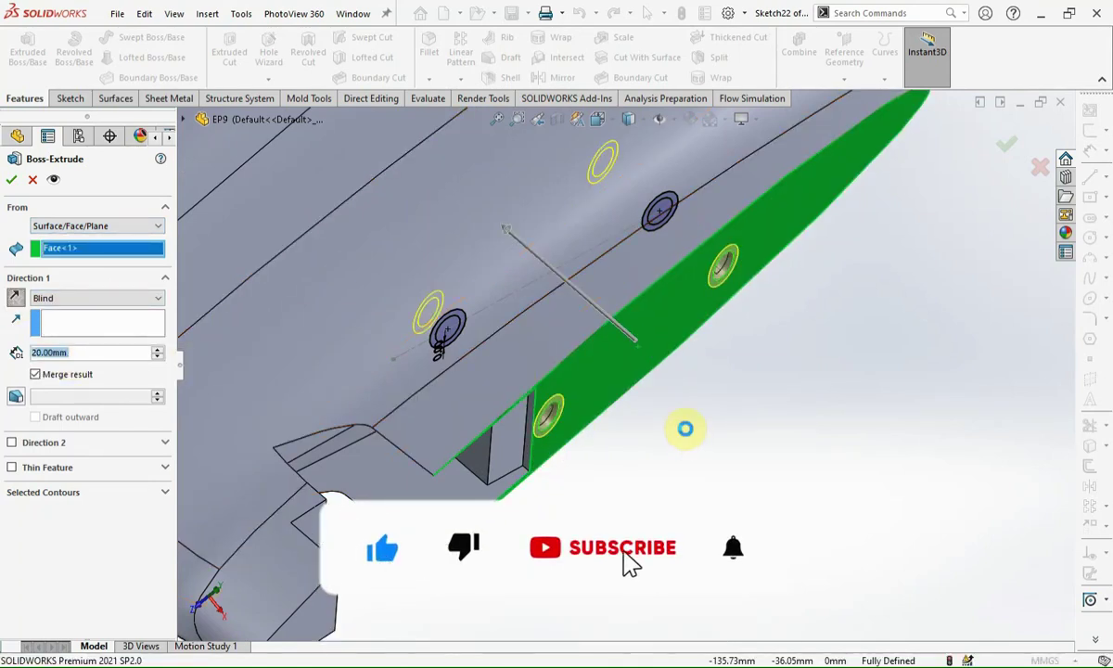
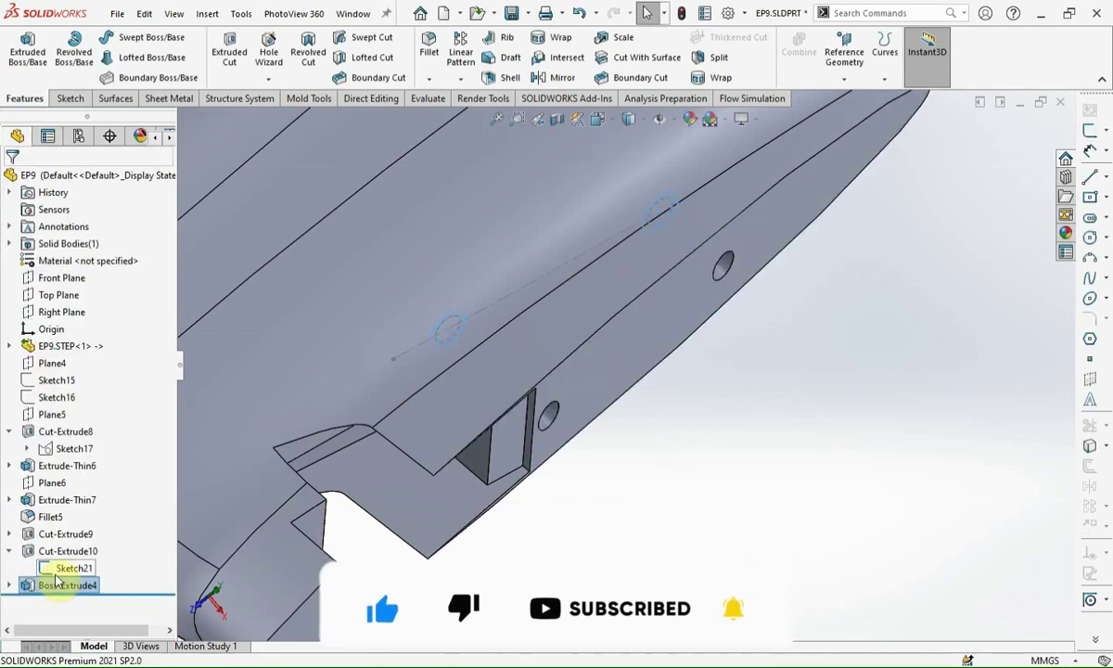
Step: On Plane5, sketch a closed four-line profile starting at the part's edge
left_click(56, 579)
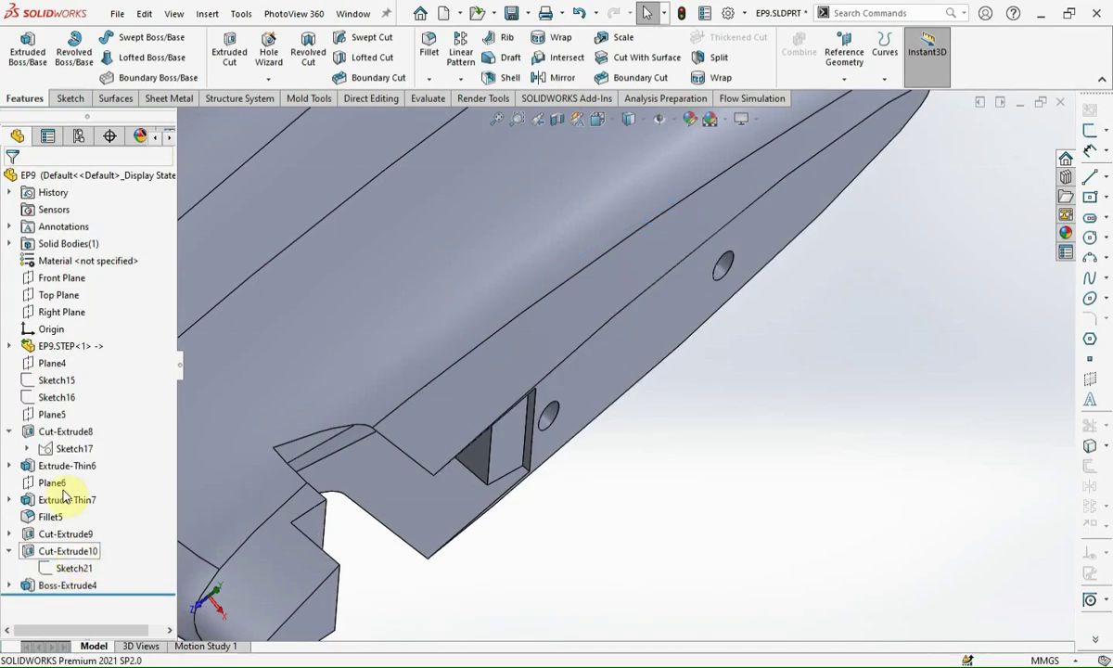
left_click(51, 414)
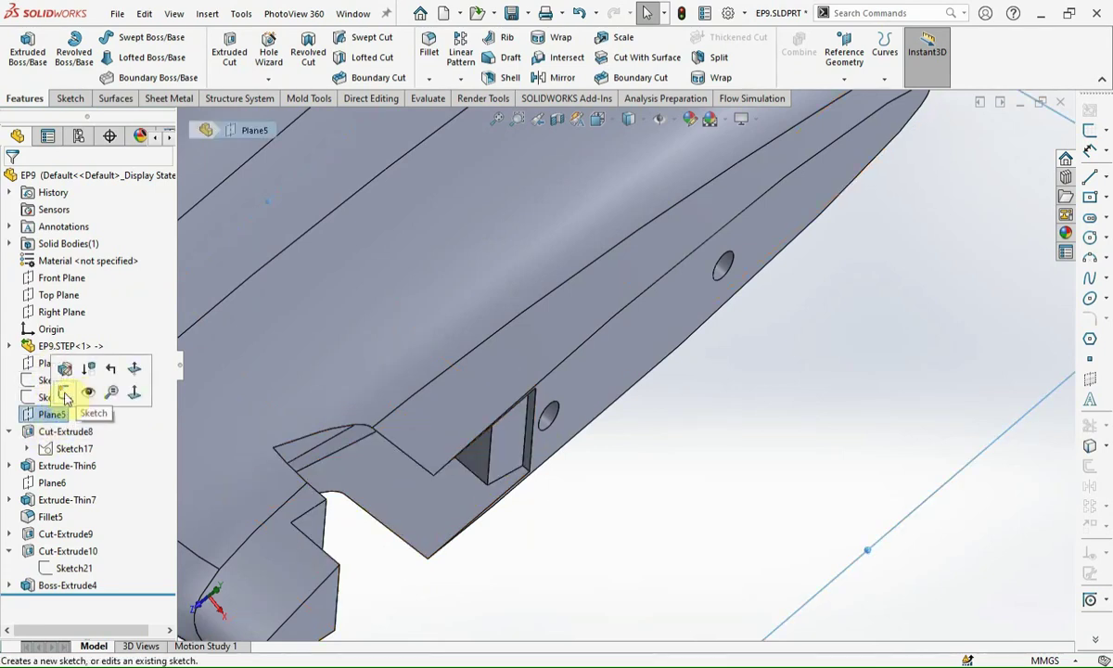
left_click(66, 393)
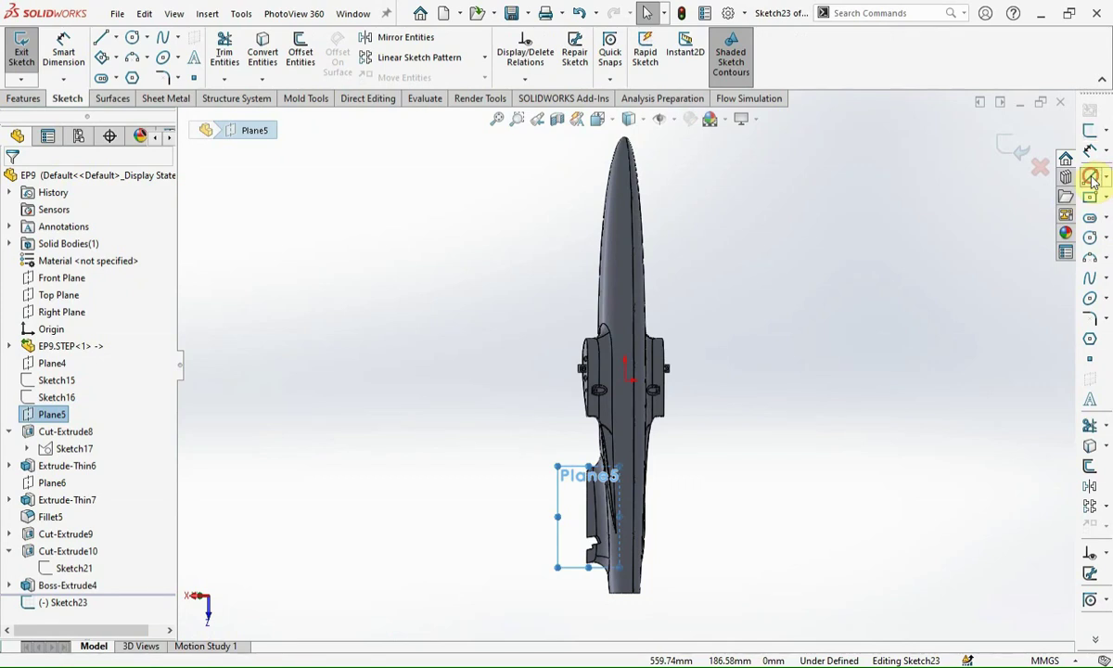
left_click(1091, 178)
scroll(687, 501, "down", 5)
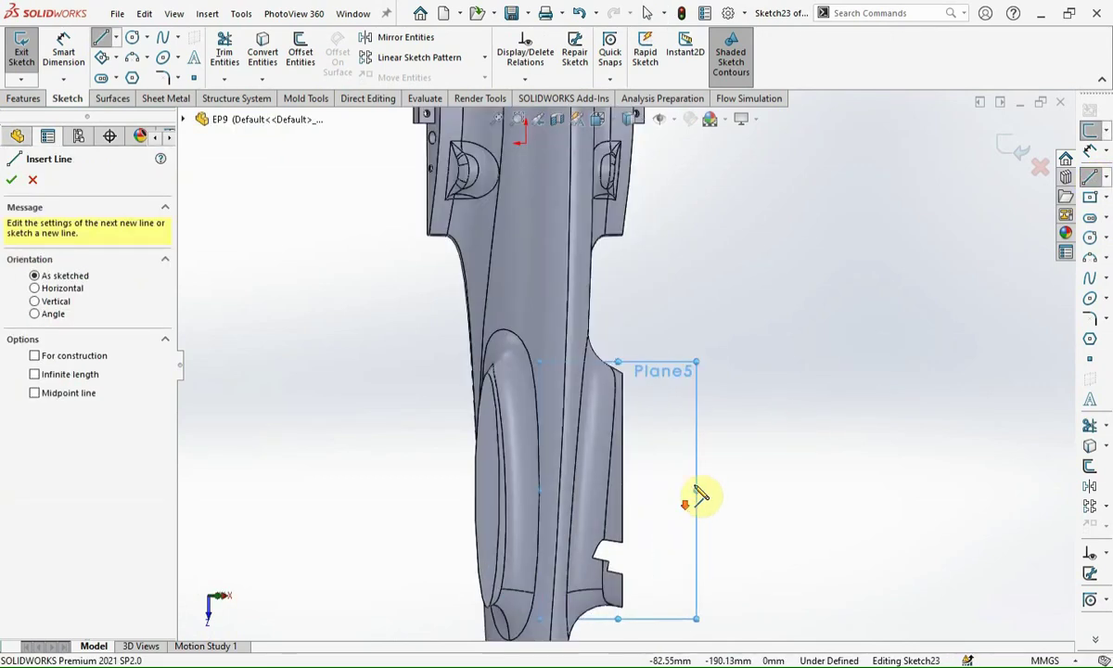
scroll(694, 522, "down", 3)
left_click(529, 513)
left_click(592, 526)
left_click(607, 468)
left_click(530, 448)
left_click(531, 510)
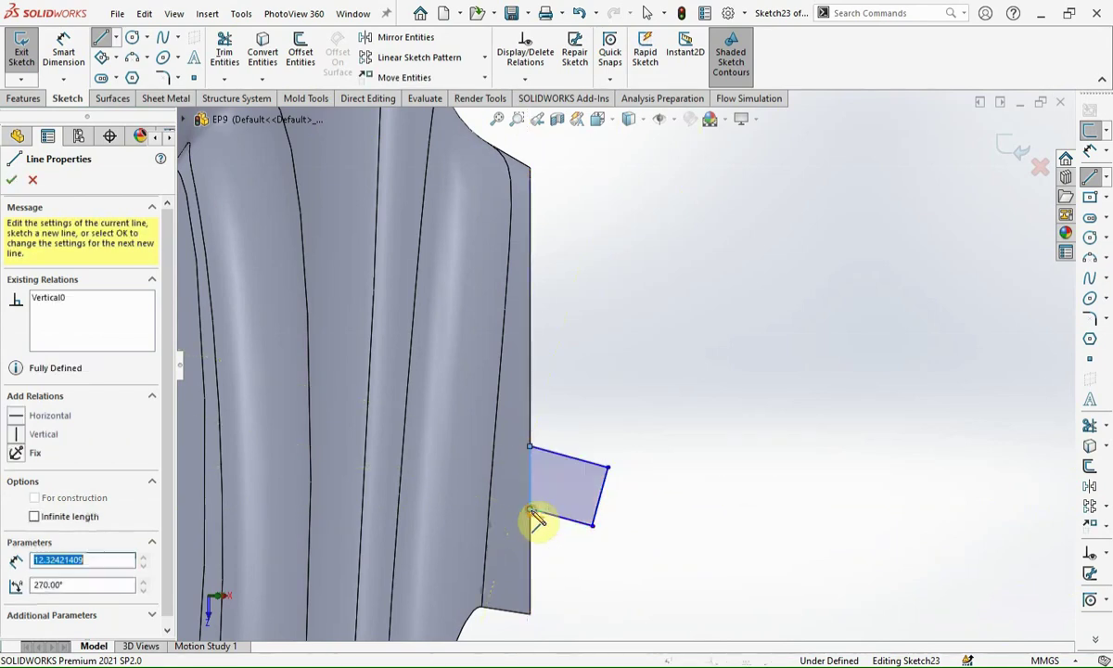
key("Escape")
Step: Make two profile sides equal and dimension the outer side to 10 (0.01 m)
left_click(598, 506)
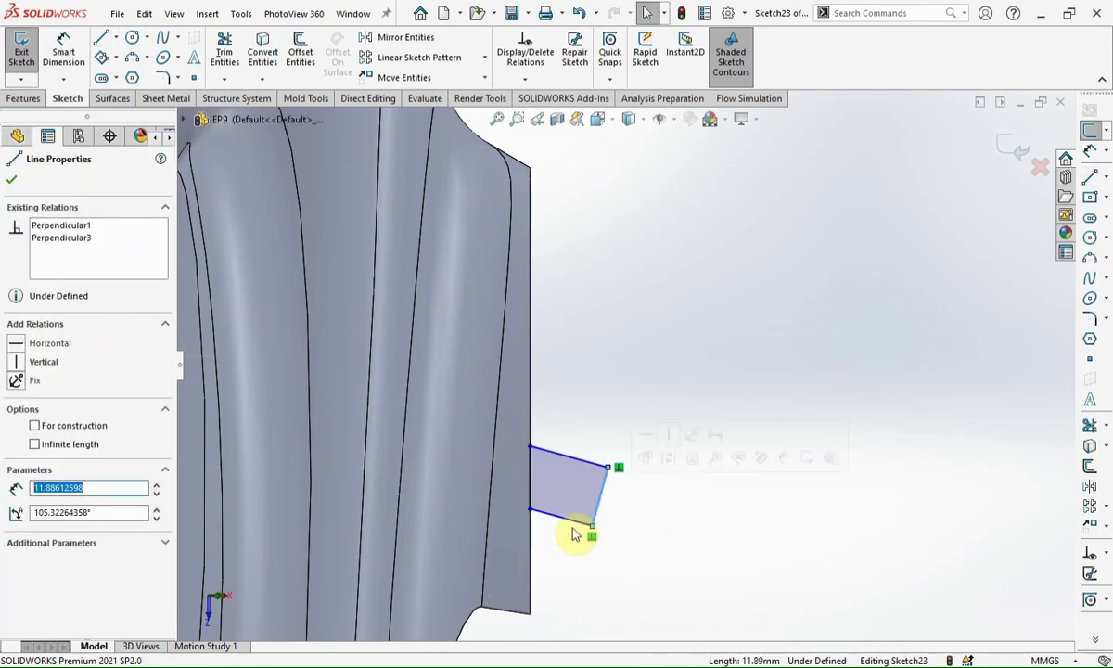
left_click(575, 523)
left_click(708, 473)
left_click(667, 572)
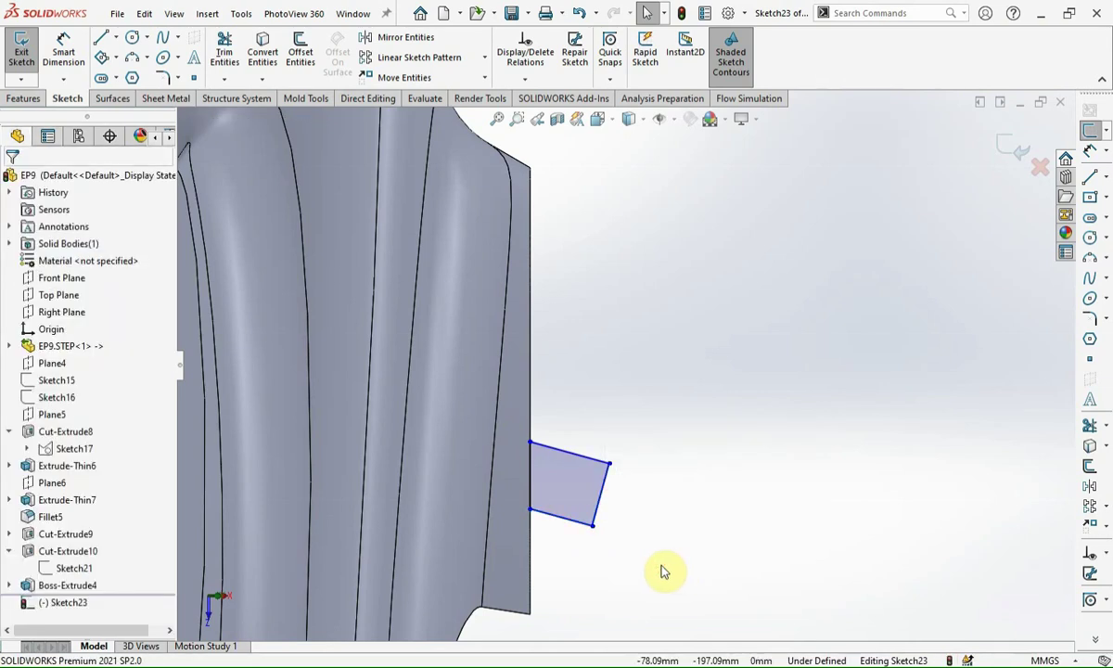
key("d")
left_click(601, 516)
left_click(621, 511)
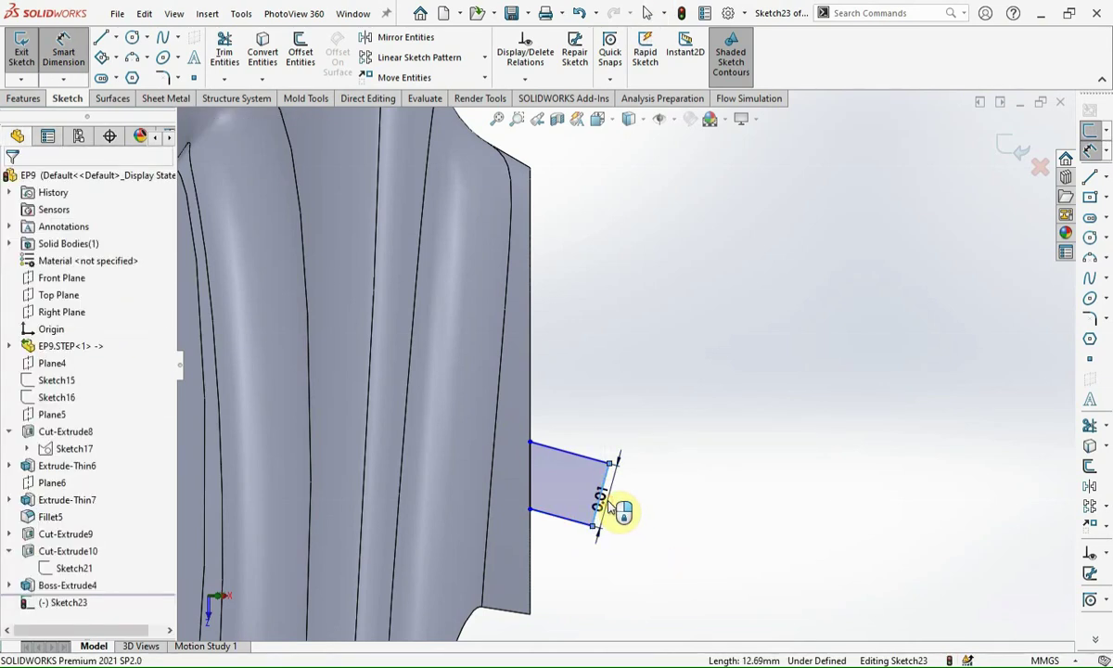
type("10")
key("Return")
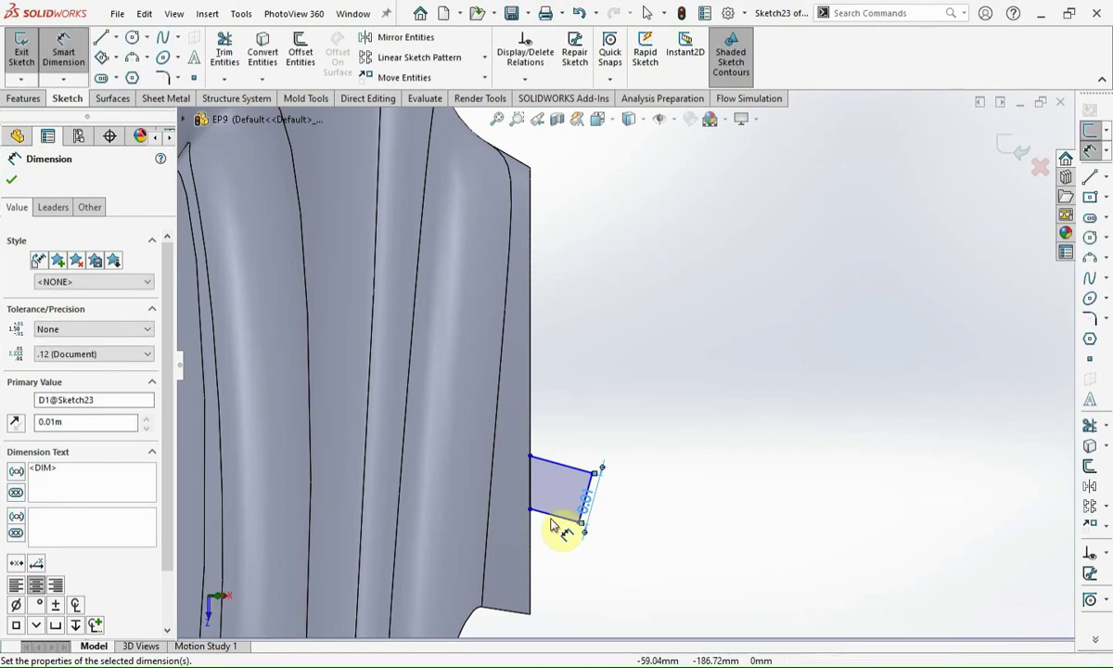
scroll(552, 491, "down", 2)
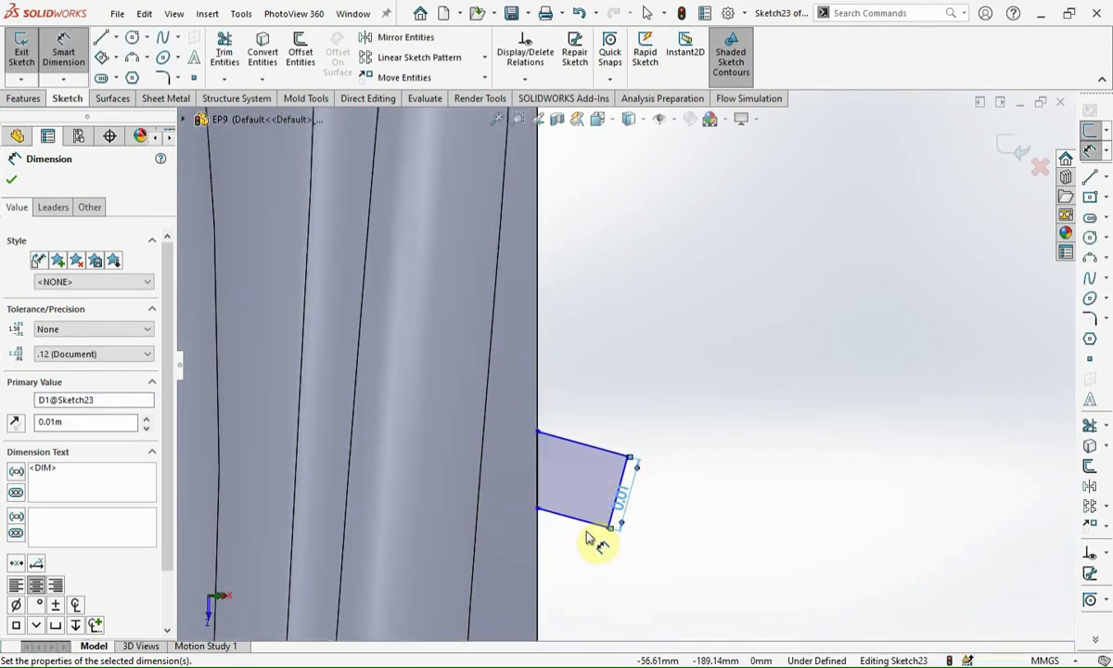
Step: Draw construction centerlines from the profile corner, one reaching the upper bolt hole
left_click(1107, 180)
mouse_move(509, 601)
middle_mouse_down()
mouse_move(427, 452)
mouse_move(599, 556)
middle_mouse_up()
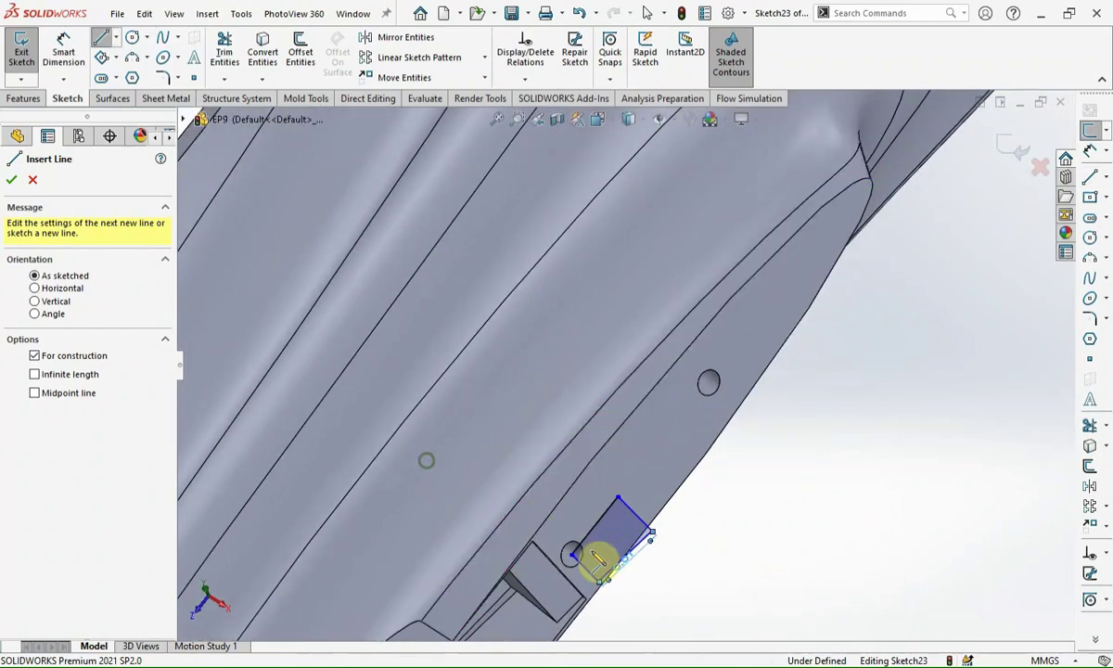
left_click(575, 567)
left_click(598, 582)
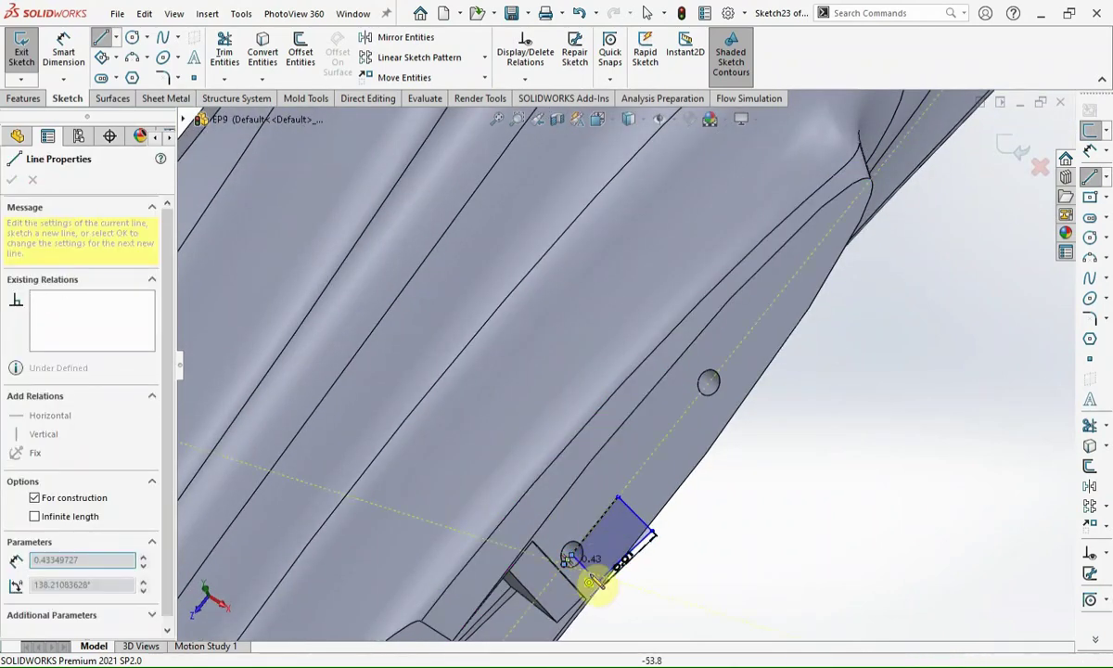
key("Escape")
key("Return")
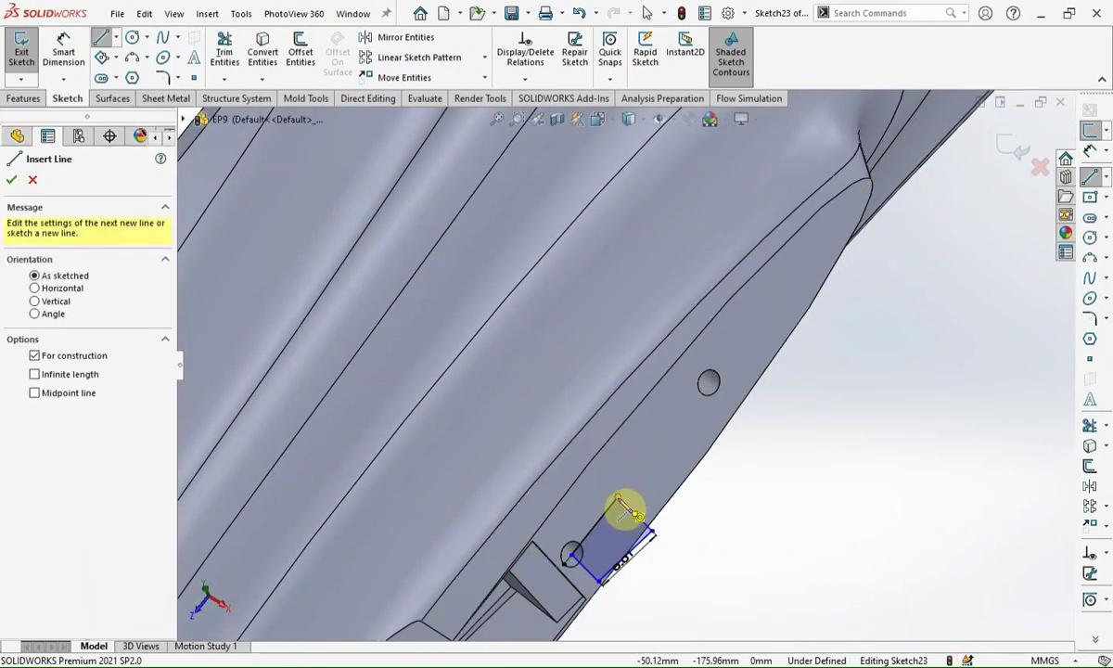
left_click(632, 513)
left_click(714, 380)
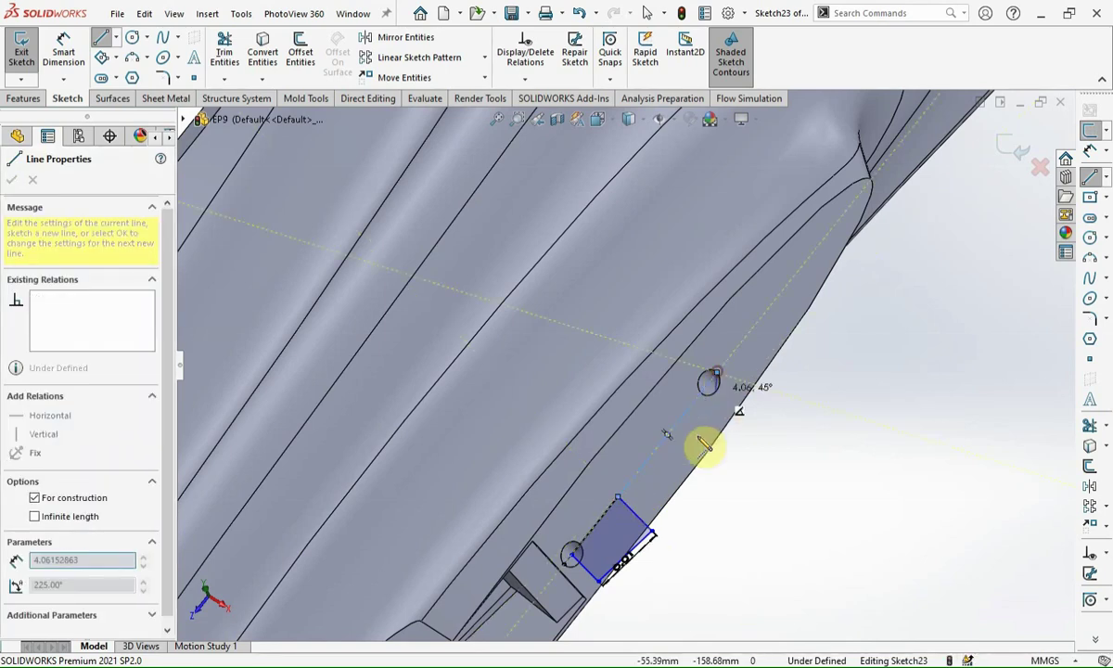
key("Escape")
Step: Make the centerline equal to the profile edge and slide the corner along it
left_click(655, 445)
scroll(588, 553, "down", 3)
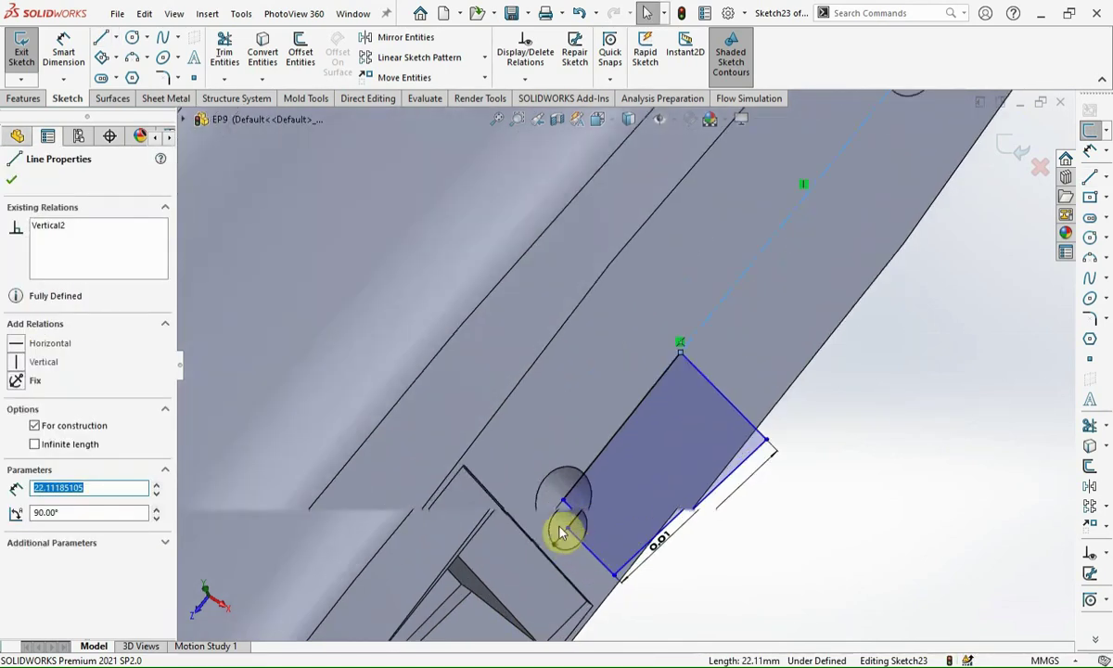
left_click(547, 525, "ctrl")
left_click(708, 450)
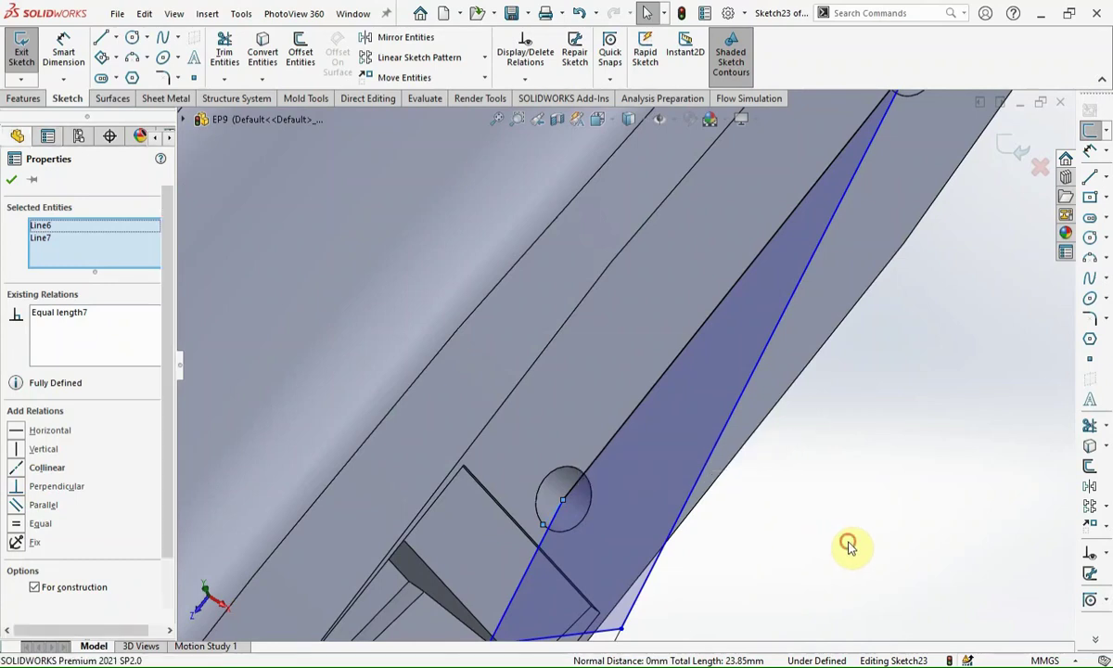
left_click(768, 554)
mouse_move(768, 554)
middle_mouse_down()
mouse_move(748, 455)
mouse_move(744, 486)
middle_mouse_up()
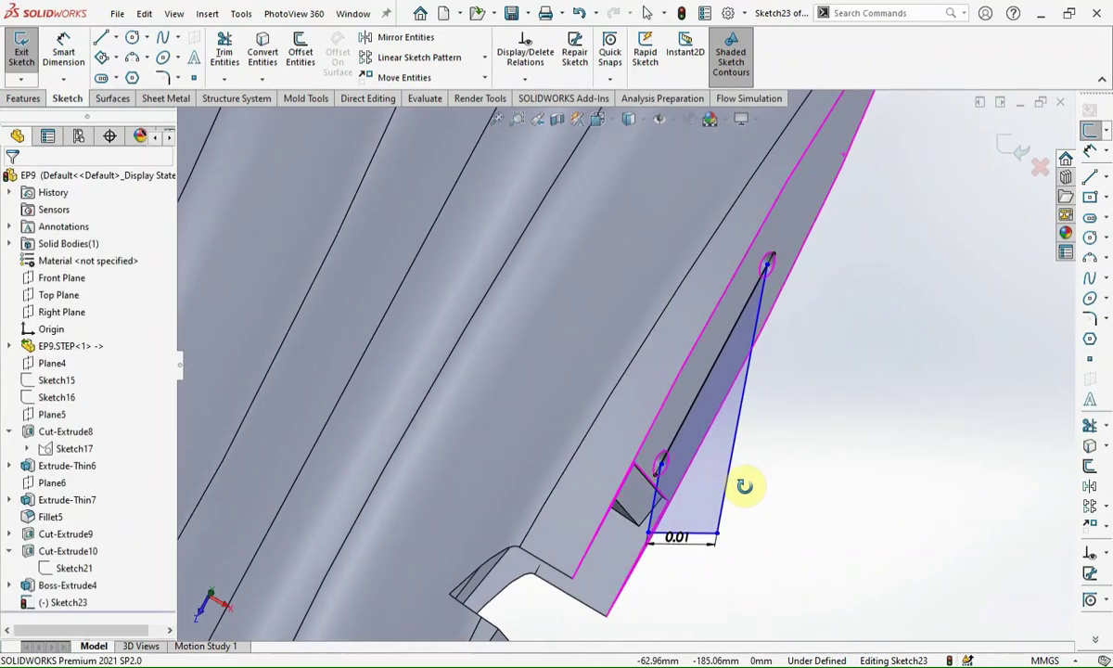
left_click_drag(660, 468, 710, 404)
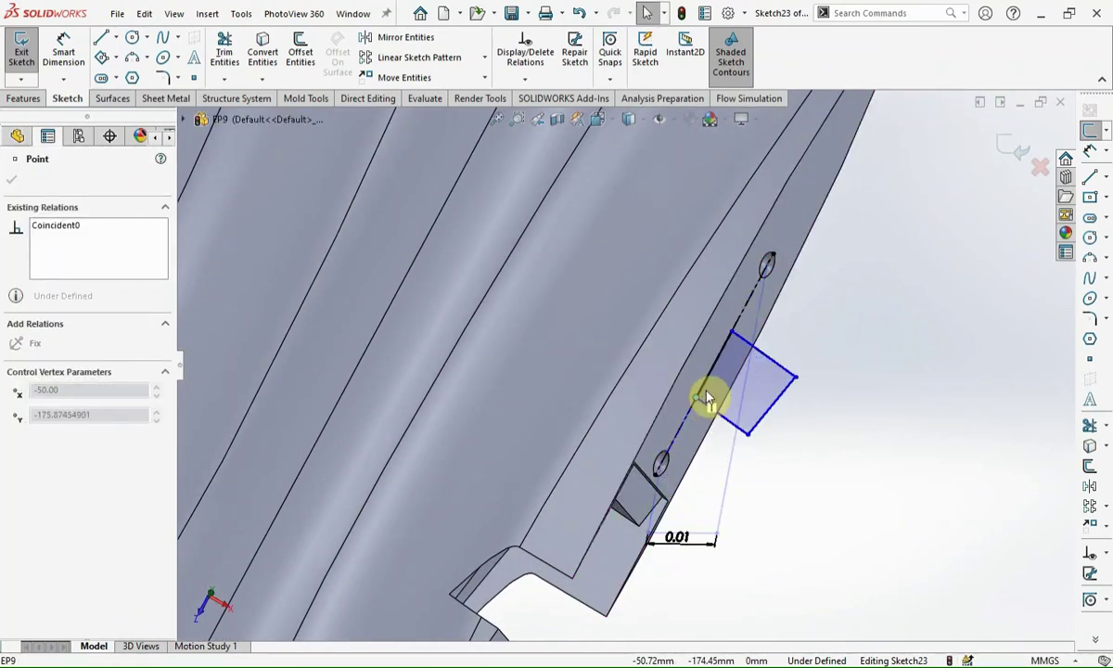
Step: Dimension the profile's left side at a 101.7684° angle to fully define the sketch
key("d")
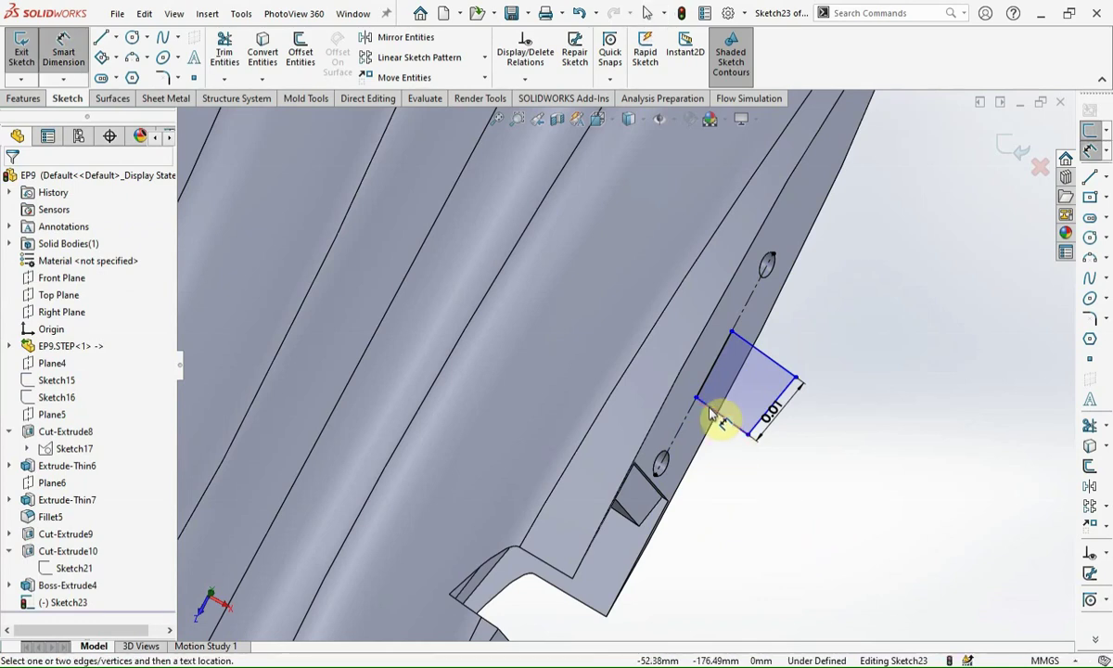
left_click(703, 395)
left_click(710, 392)
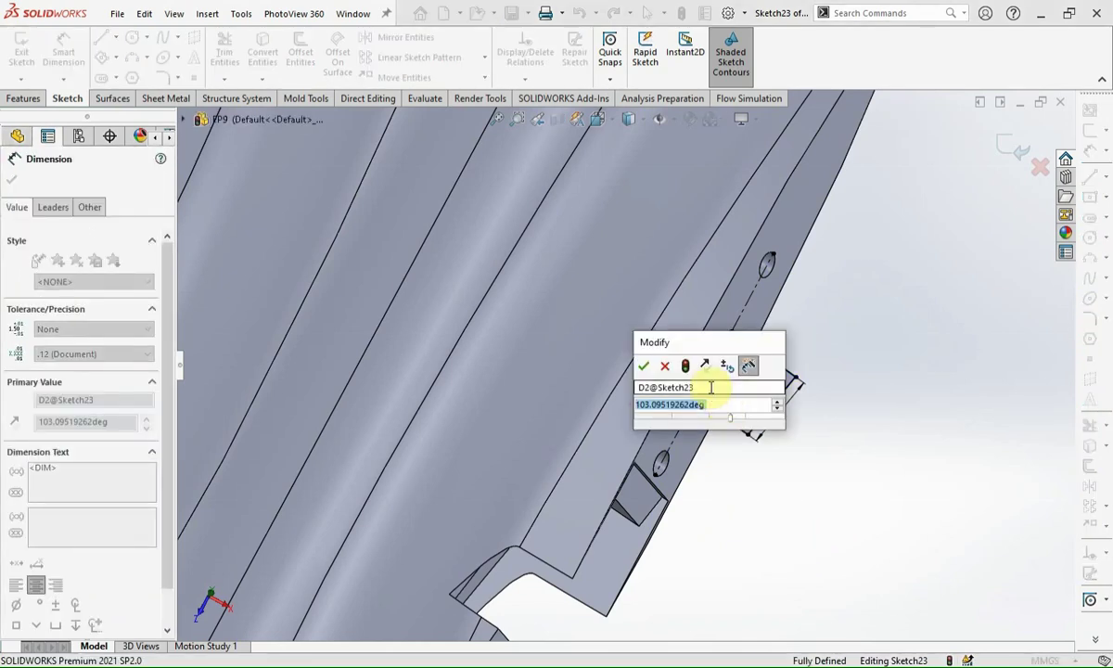
type("101.")
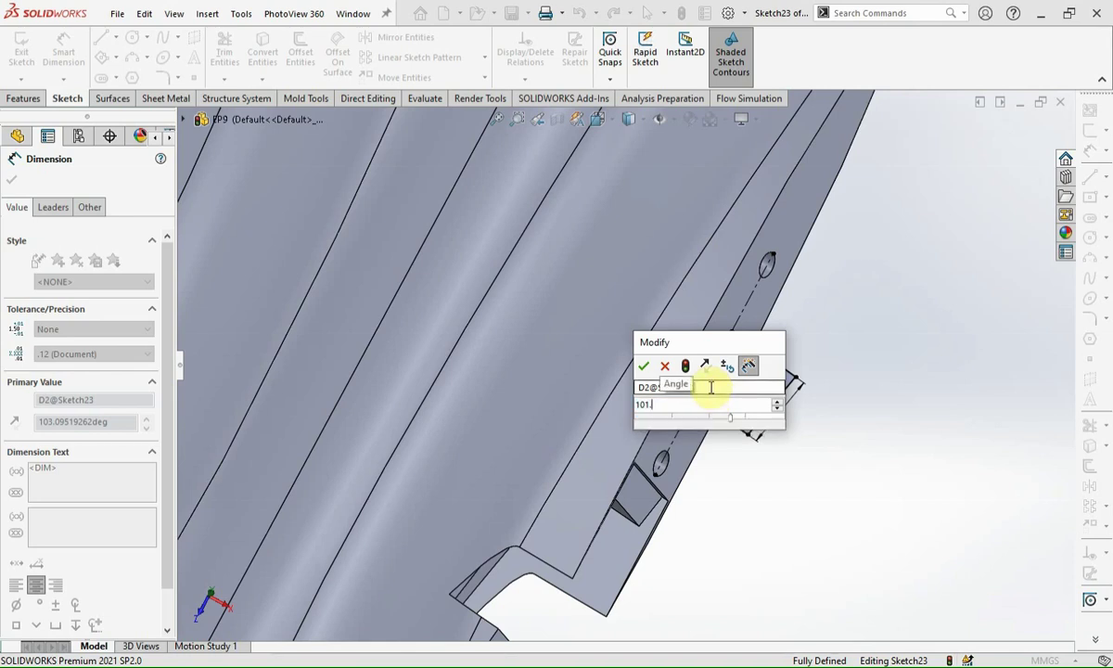
type("7684")
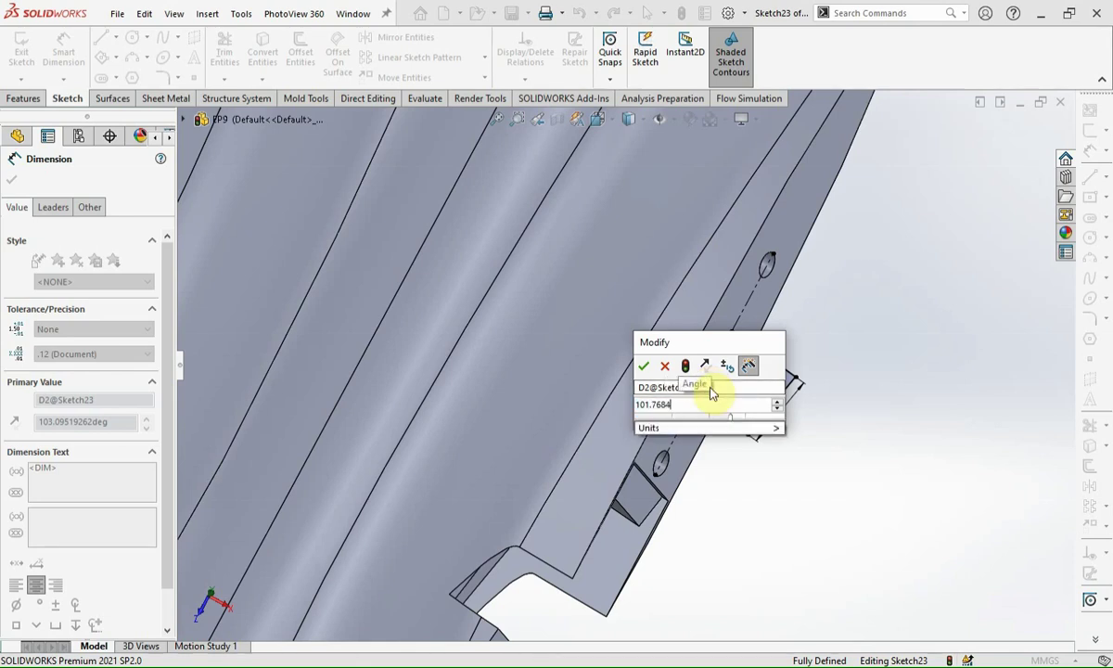
key("Return")
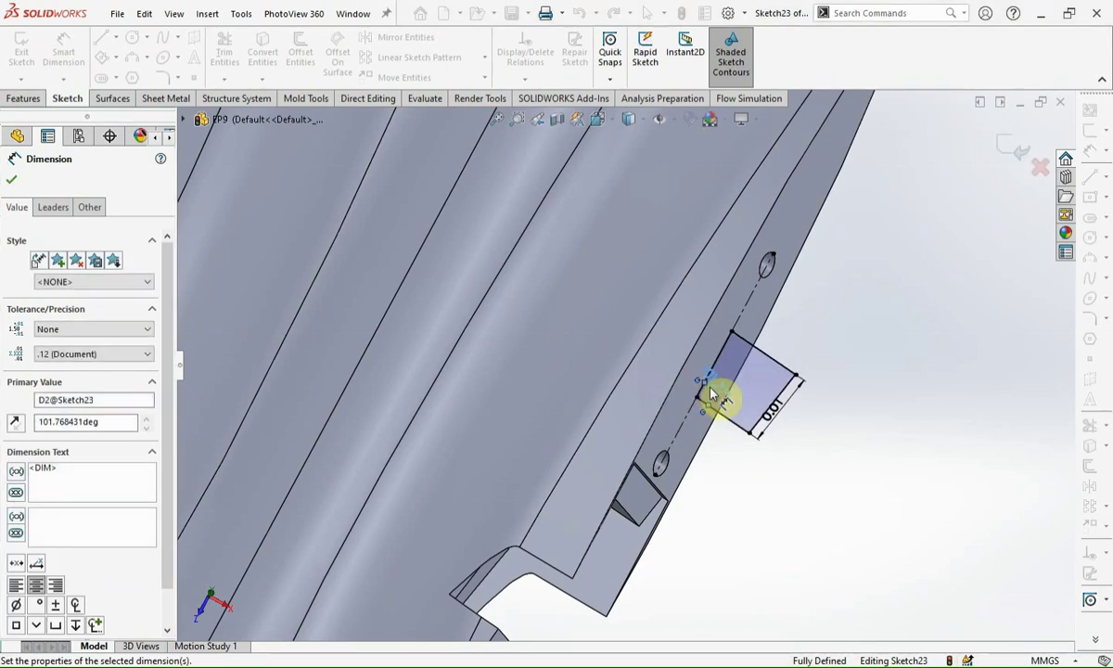
left_click(849, 394)
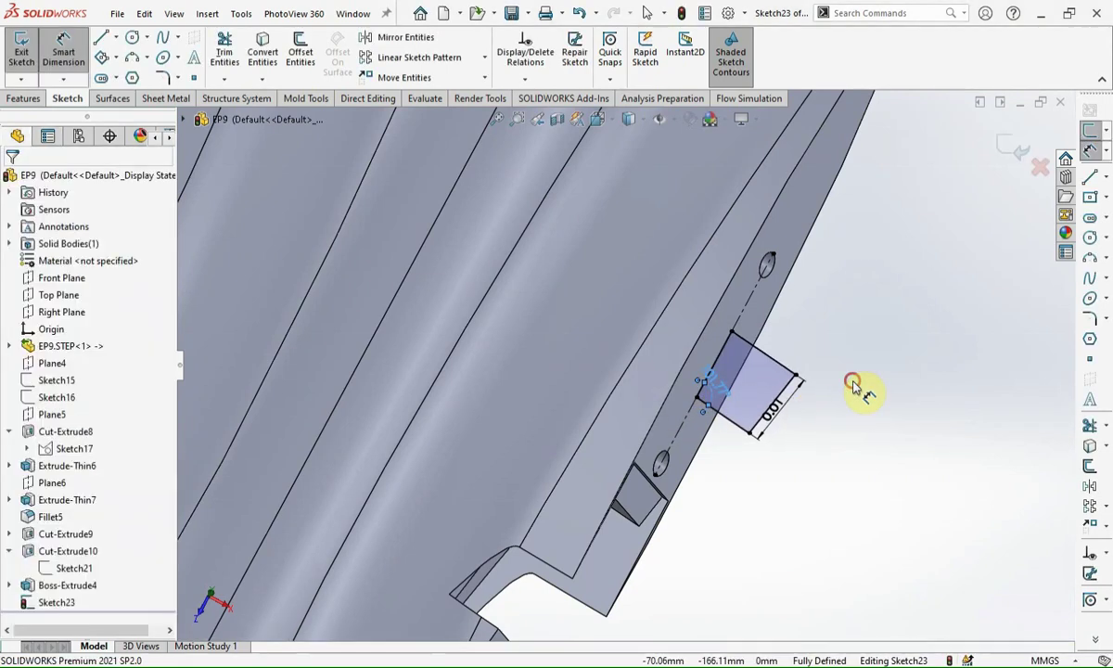
left_click(26, 98)
Step: Extrude Sketch23 6 mm mid-plane into the square mounting block
left_click(27, 51)
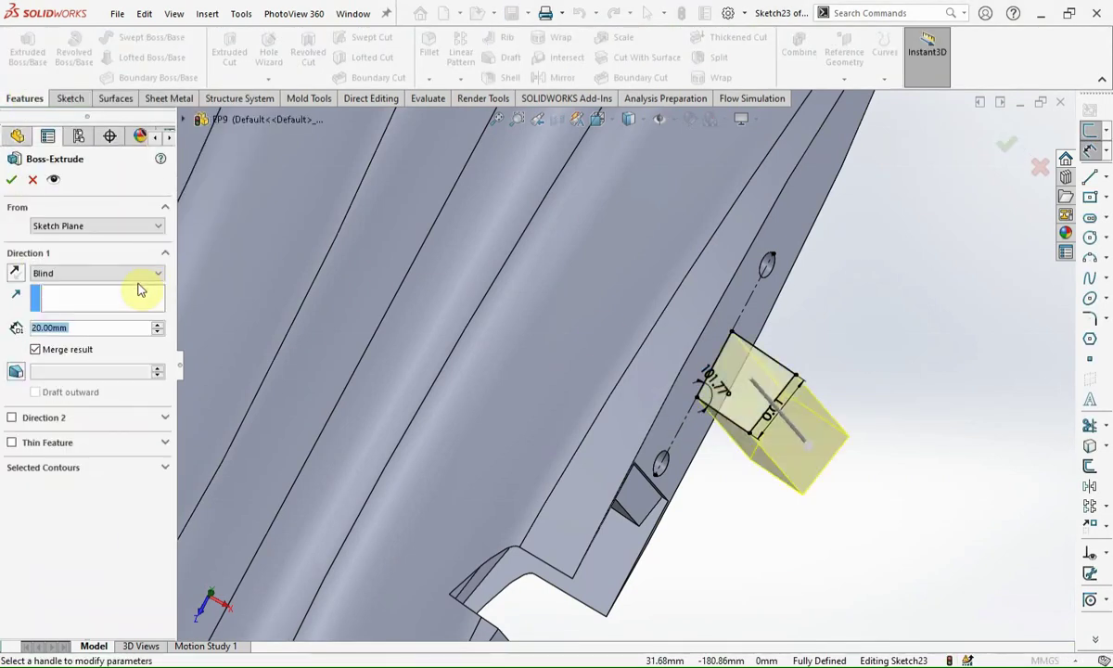
type("6")
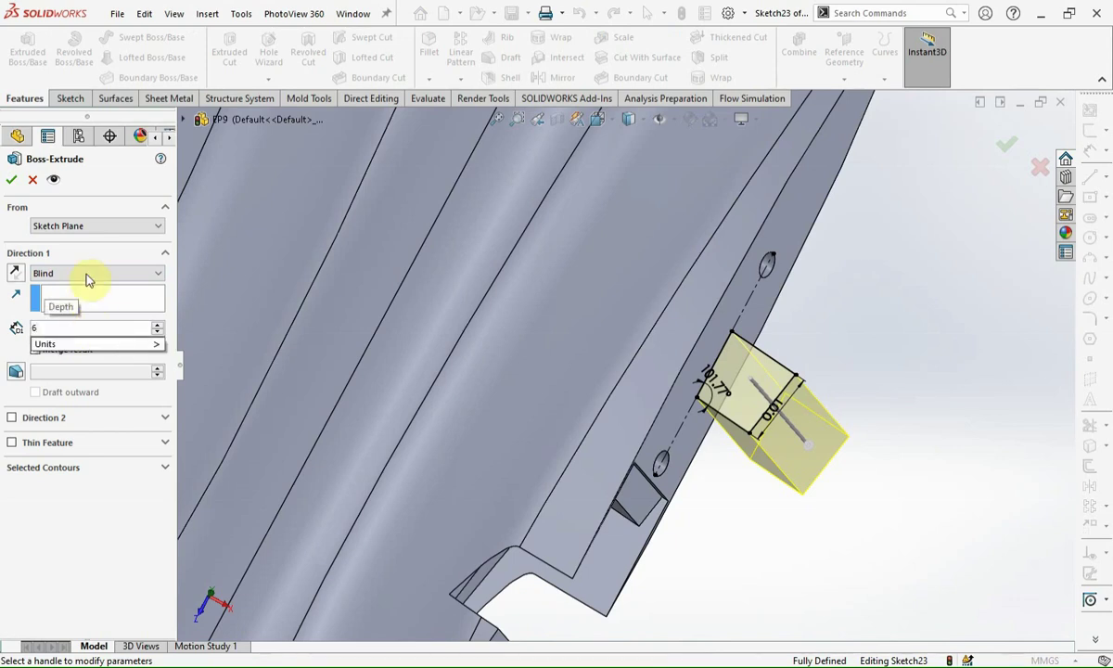
left_click(88, 275)
left_click(70, 348)
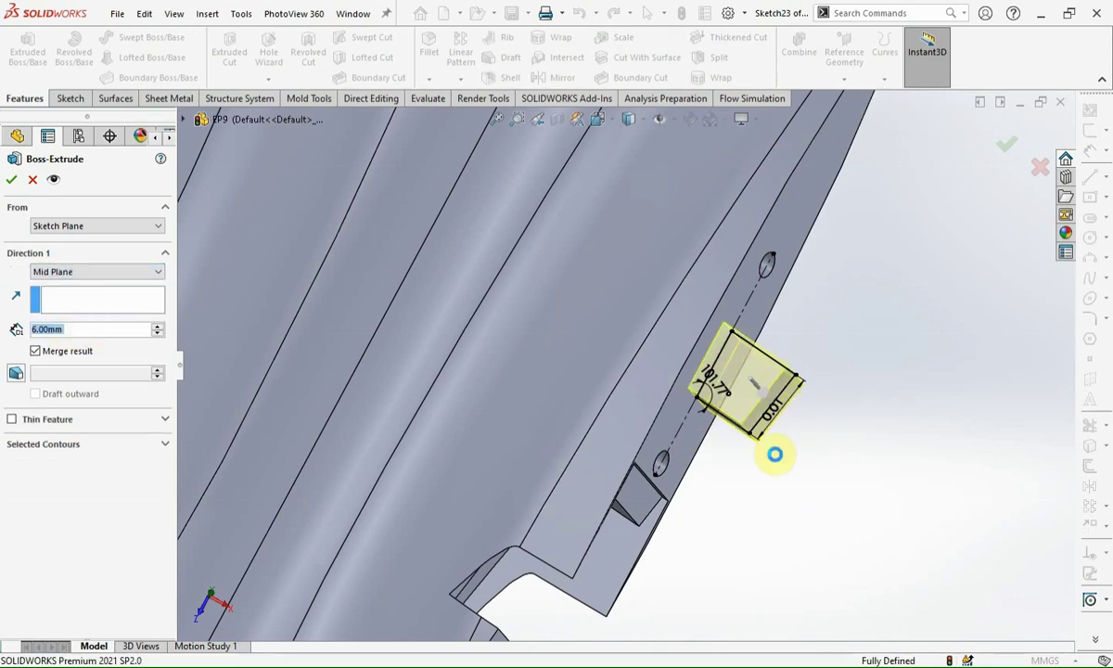
key("Return")
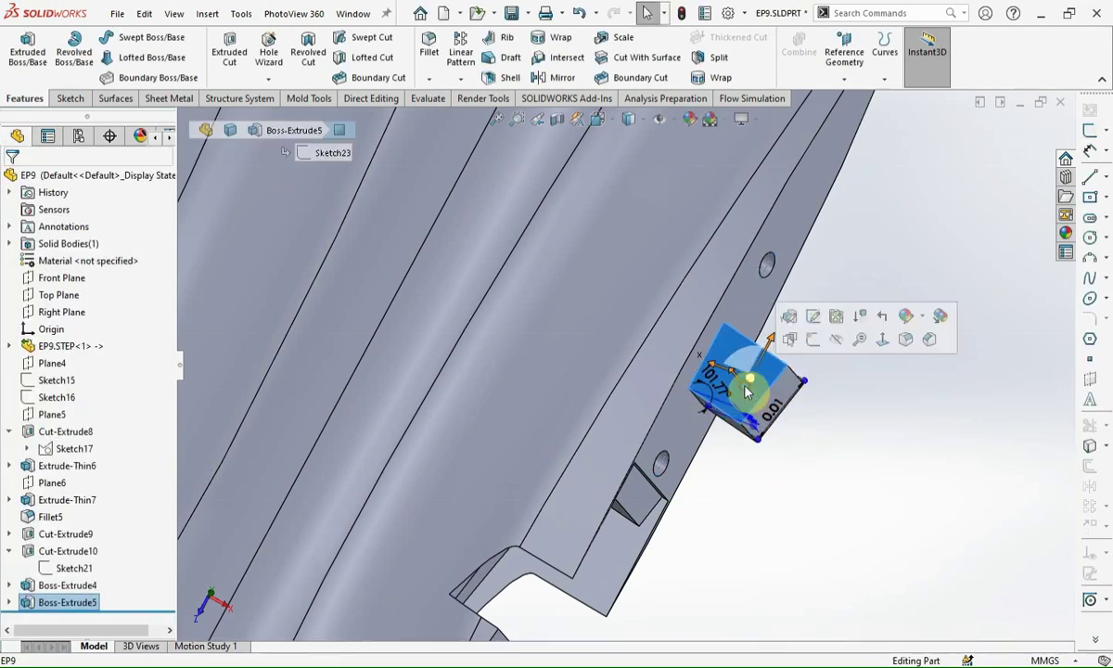
Step: Sketch a diagonal construction centerline corner to corner across the block's face
left_click(1091, 138)
left_click(1106, 176)
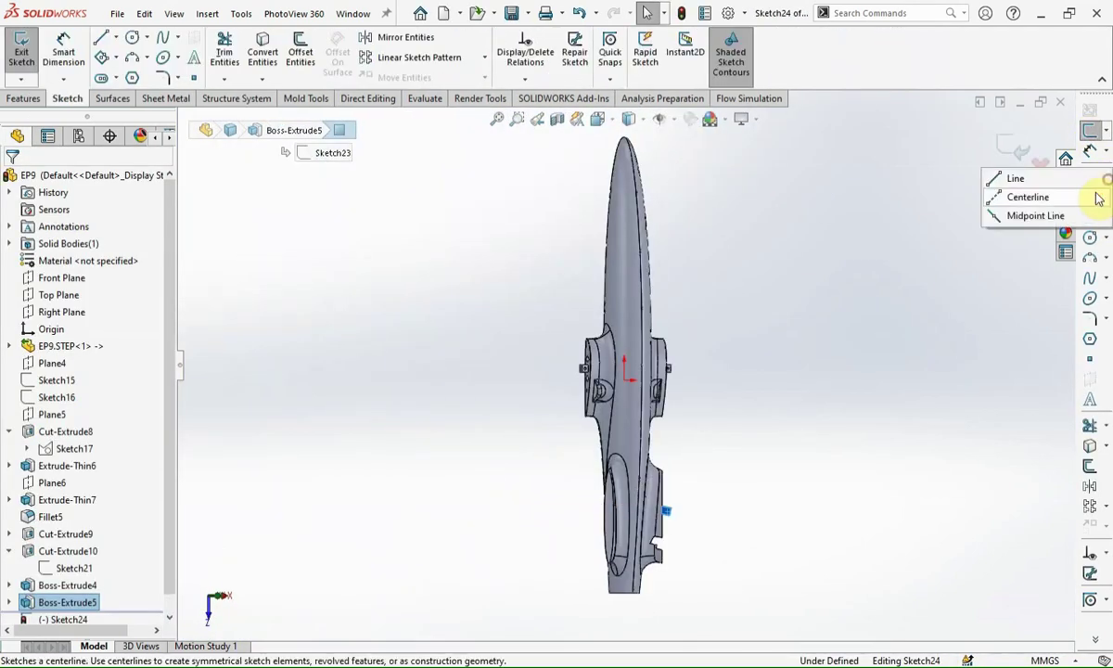
left_click(993, 196)
scroll(661, 541, "up", 3)
scroll(662, 541, "up", 3)
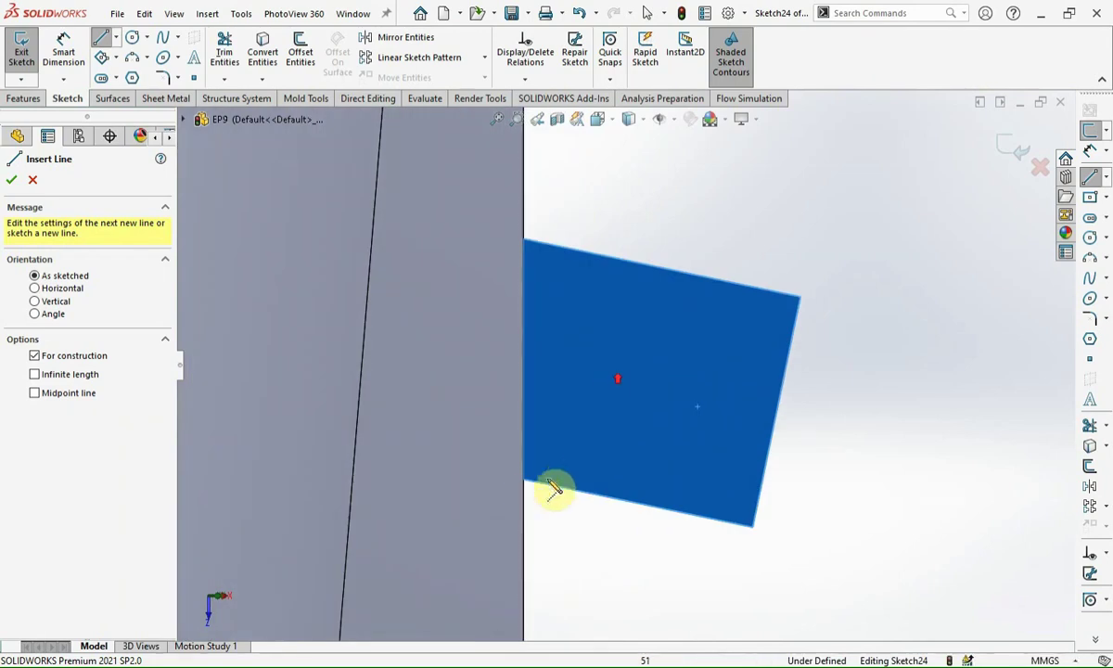
left_click(523, 478)
left_click(801, 297)
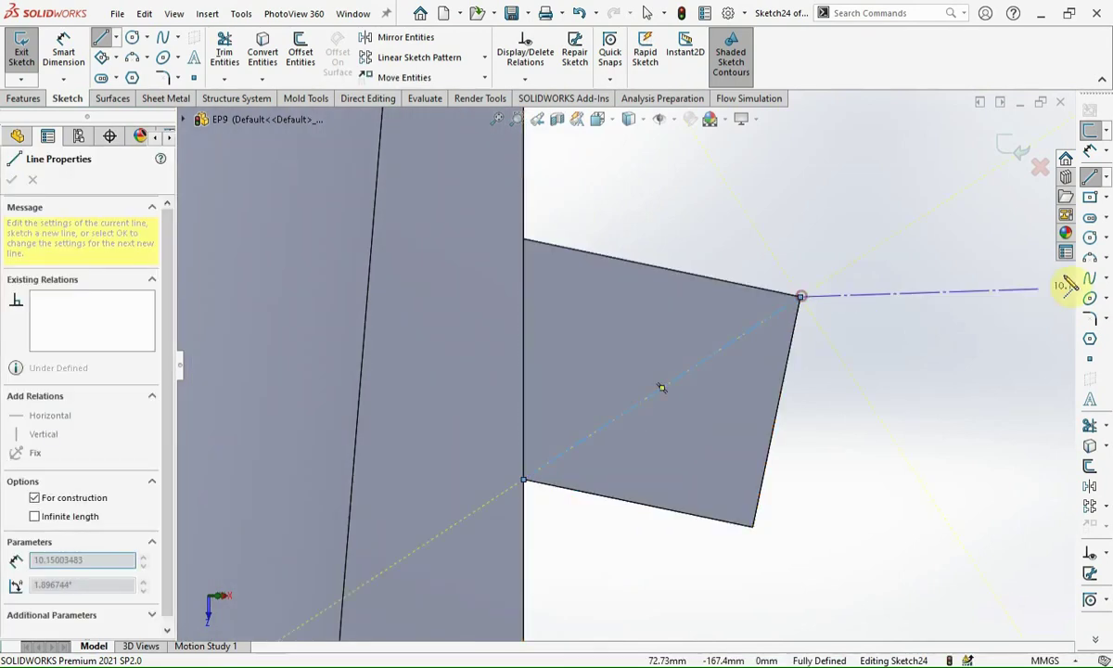
key("Escape")
Step: Add a 3.5 mm circle centred on the diagonal's midpoint
key("c")
left_click(662, 388)
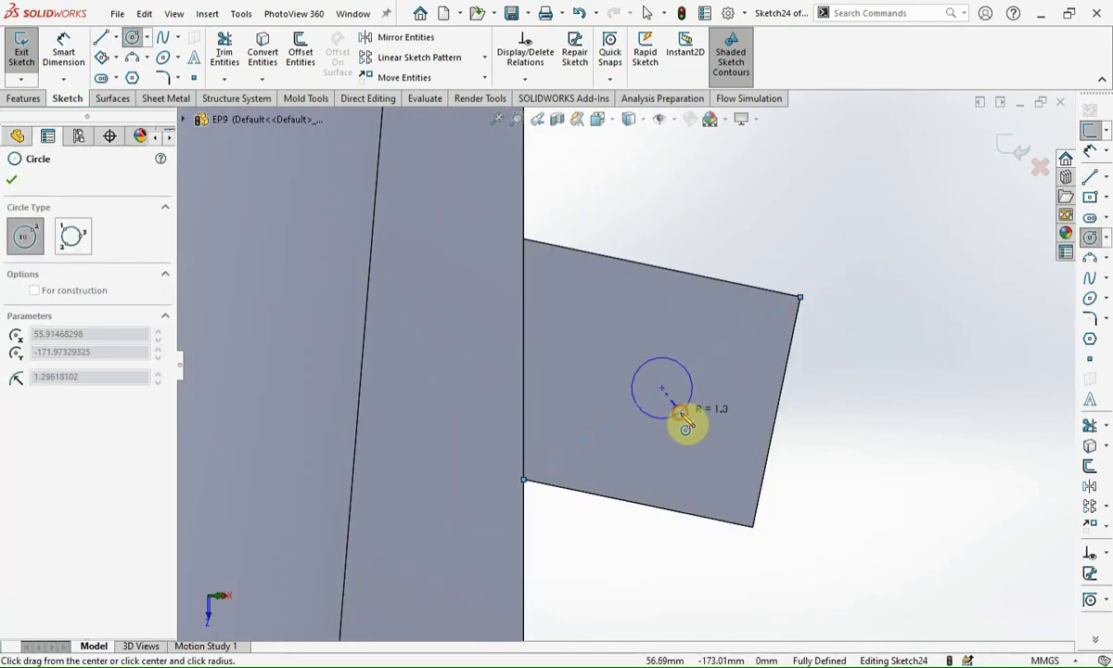
left_click(684, 411)
key("d")
left_click(685, 411)
left_click(750, 388)
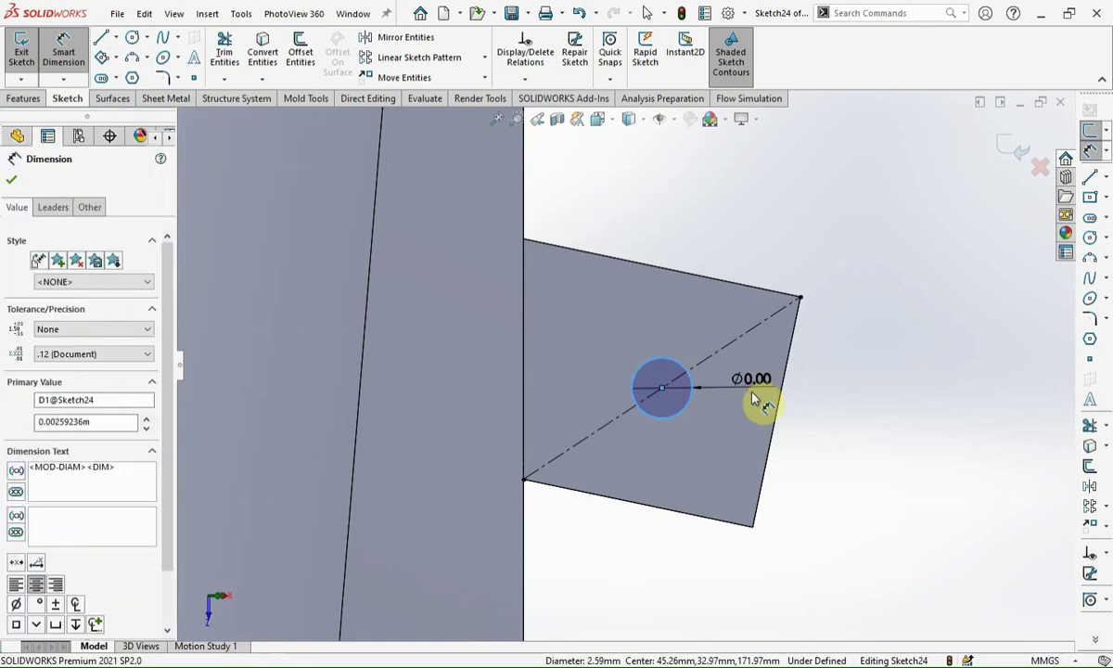
type("3.5")
key("Return")
Step: Cut the 3.5 mm circle through all material of the block
left_click(11, 96)
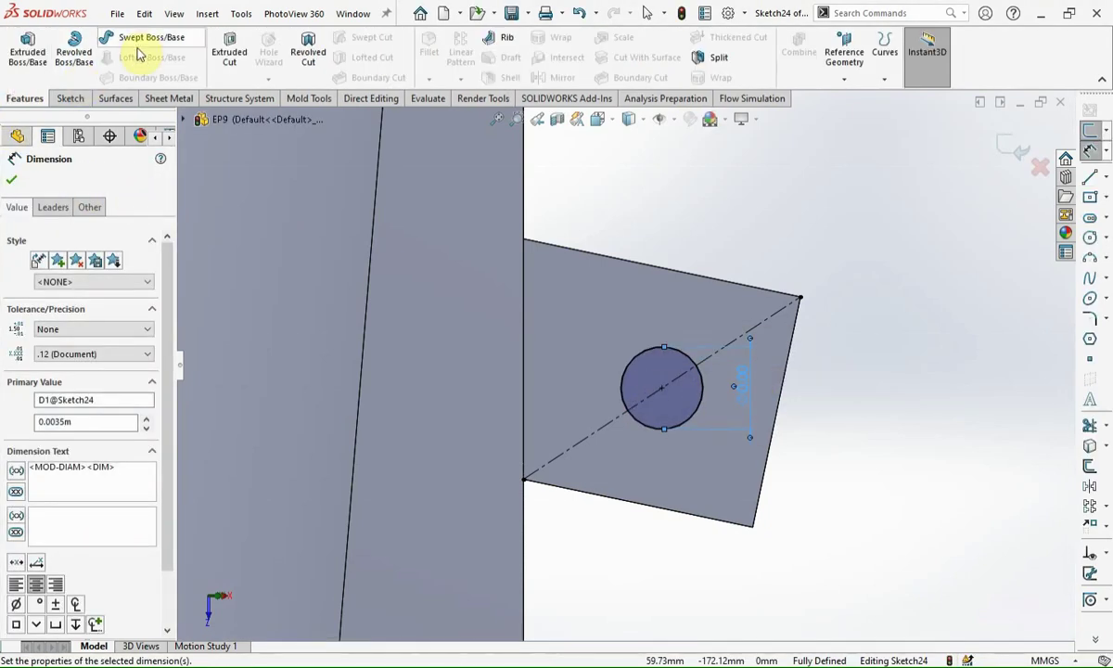
left_click(230, 54)
left_click(69, 225)
left_click(70, 239)
left_click(70, 272)
left_click(65, 301)
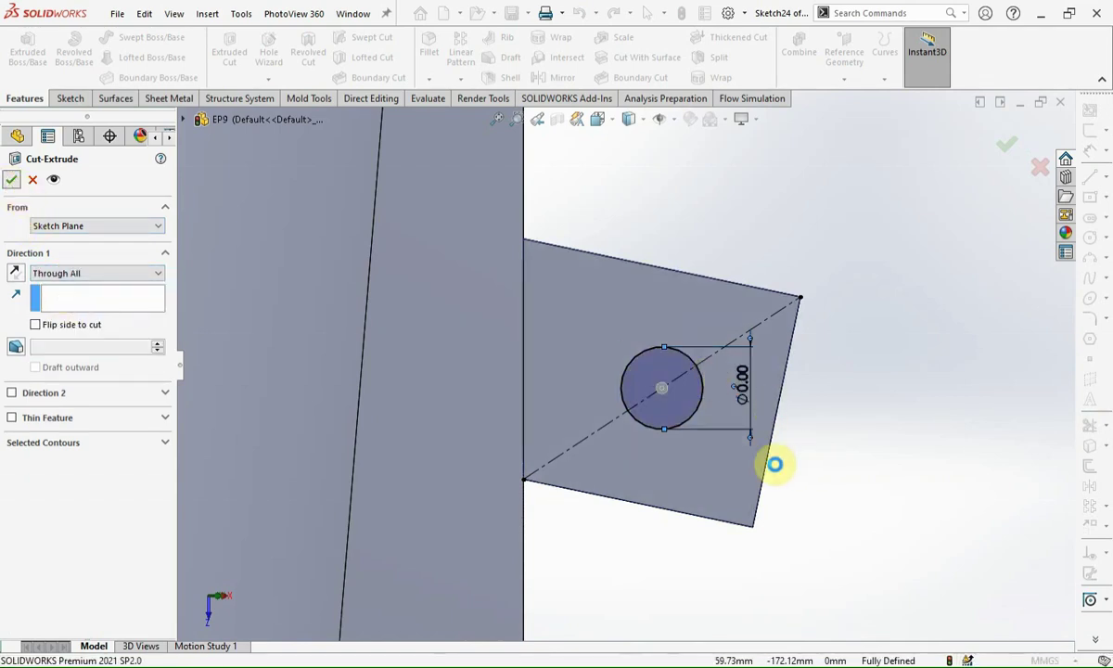
key("Return")
Step: Start a new sketch on the block's outer face
mouse_move(832, 467)
middle_mouse_down()
mouse_move(693, 454)
mouse_move(510, 462)
middle_mouse_up()
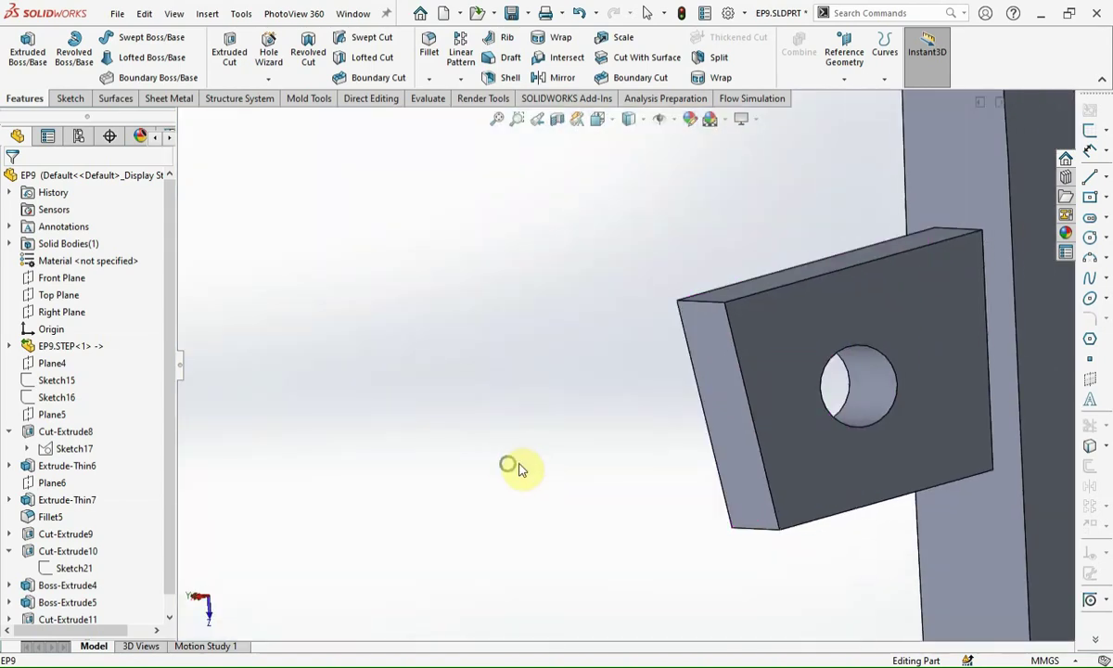
left_click(758, 339)
left_click(1090, 339)
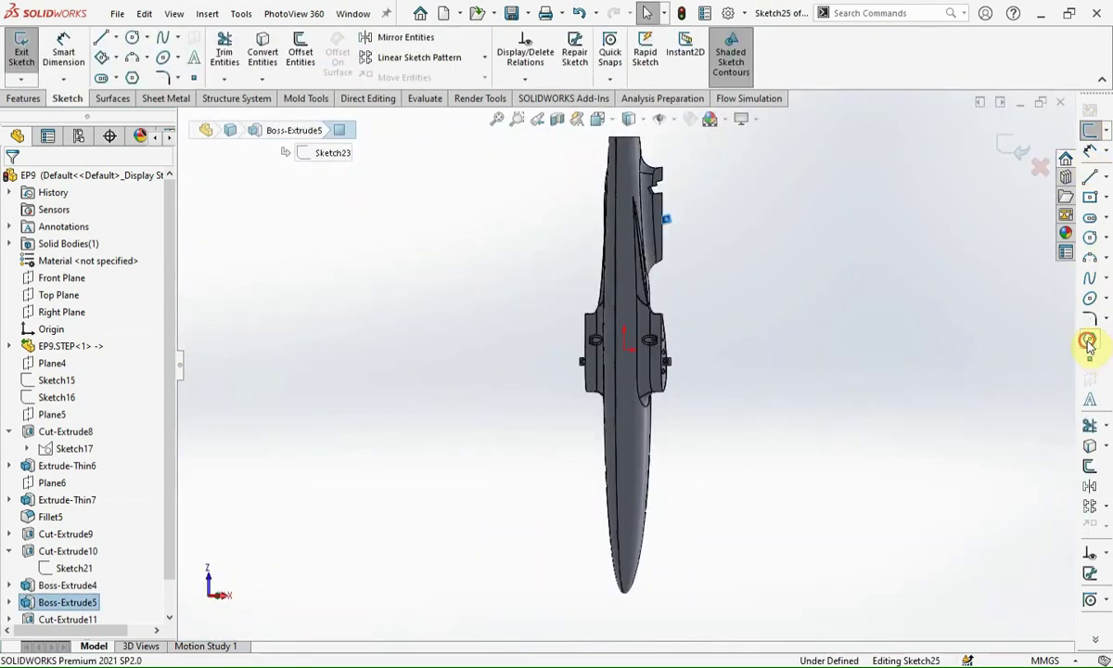
Step: Draw a hexagon centred on the hole with a vertical side, sized 6.5 mm
scroll(676, 241, "down", 2)
scroll(634, 308, "down", 2)
scroll(638, 303, "down", 2)
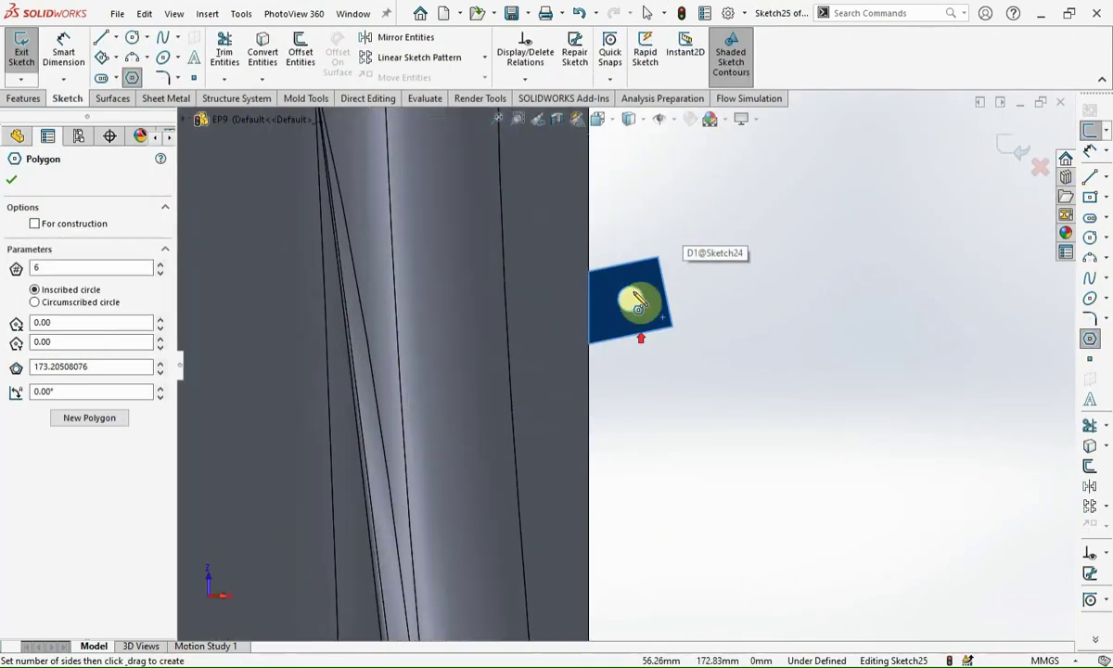
scroll(638, 371, "down", 2)
left_click_drag(619, 356, 621, 276)
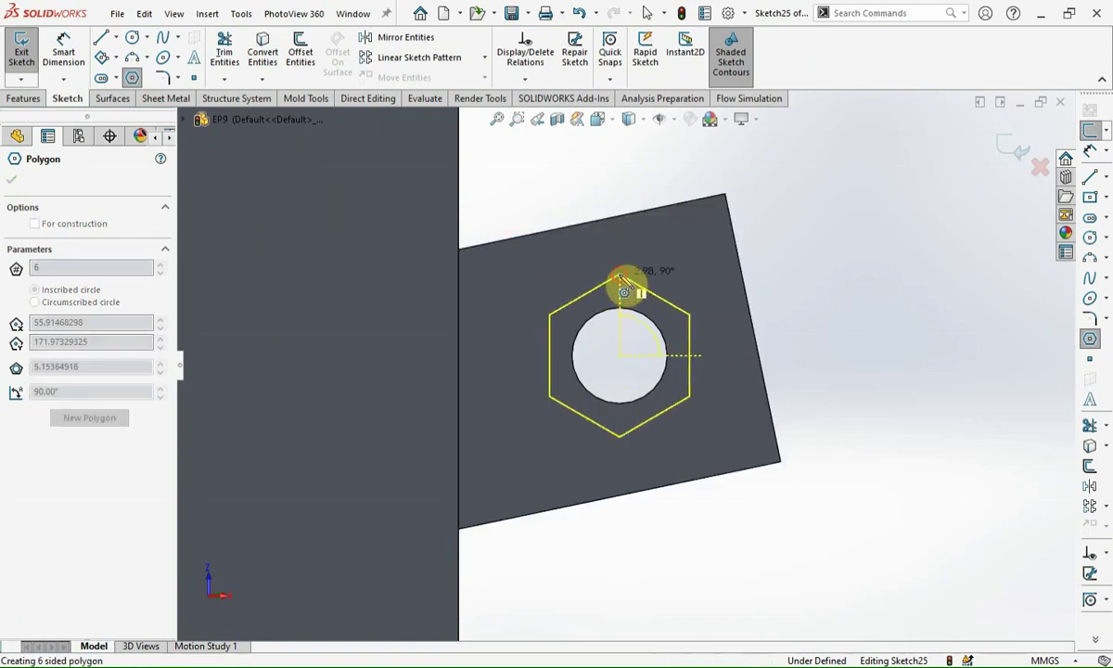
key("Escape")
left_click(690, 339)
left_click(777, 266)
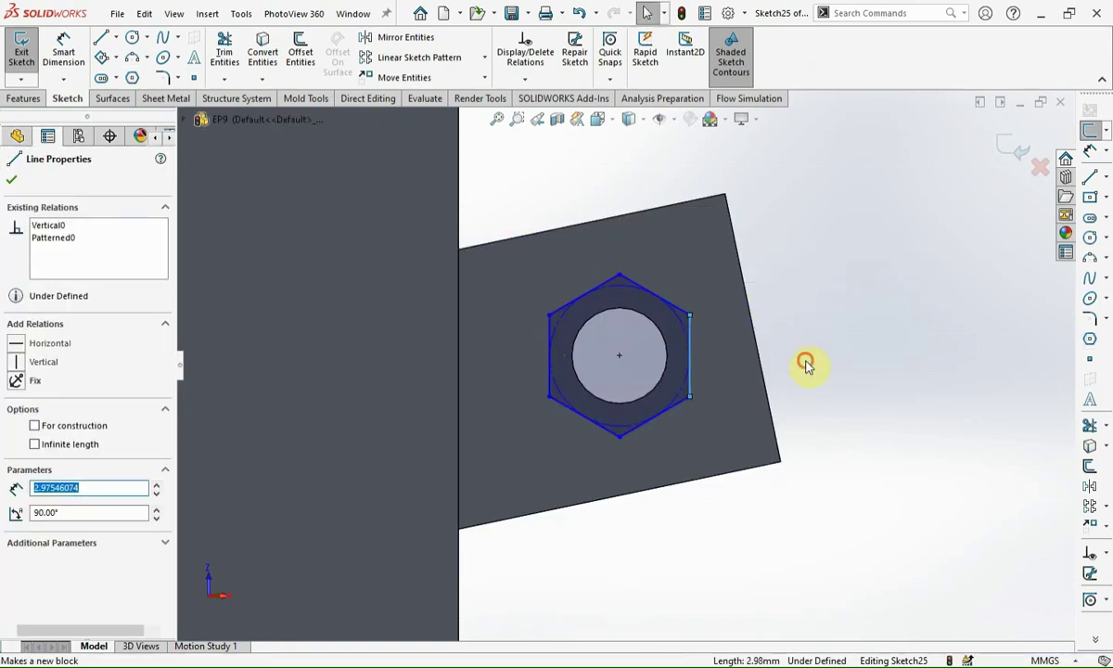
left_click(807, 368)
left_click(691, 332)
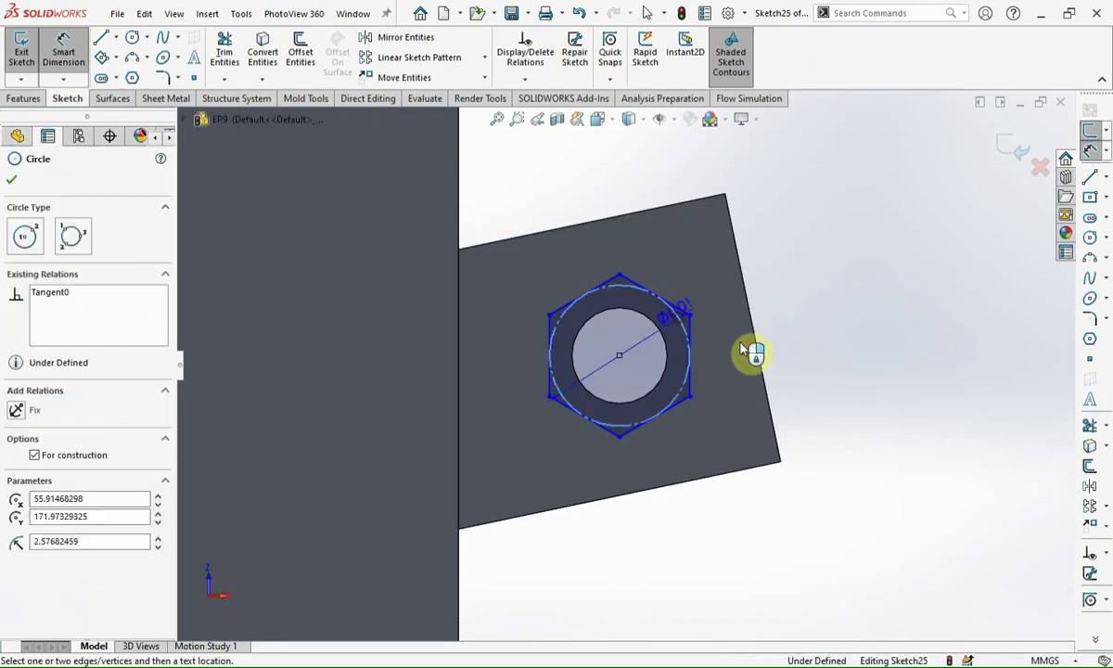
left_click(782, 354)
type("6.5")
key("Return")
Step: Cut the hexagon 3 mm deep as a blind nut pocket
left_click(33, 107)
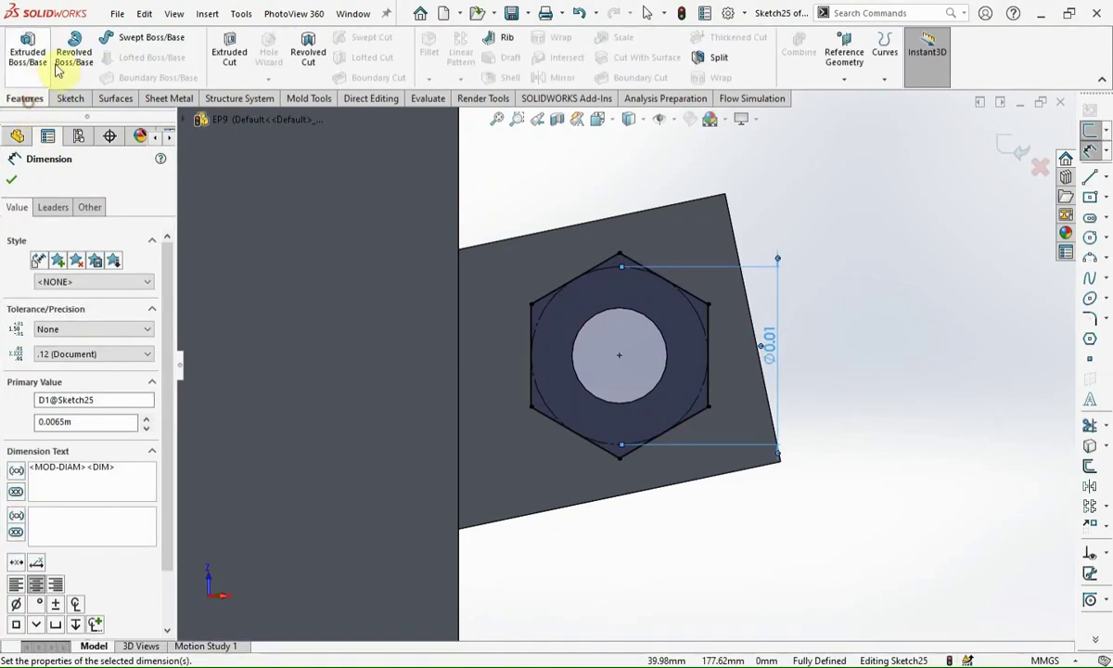
left_click(229, 54)
middle_click_drag(531, 452, 519, 409)
left_click(86, 333)
type("3.00mm")
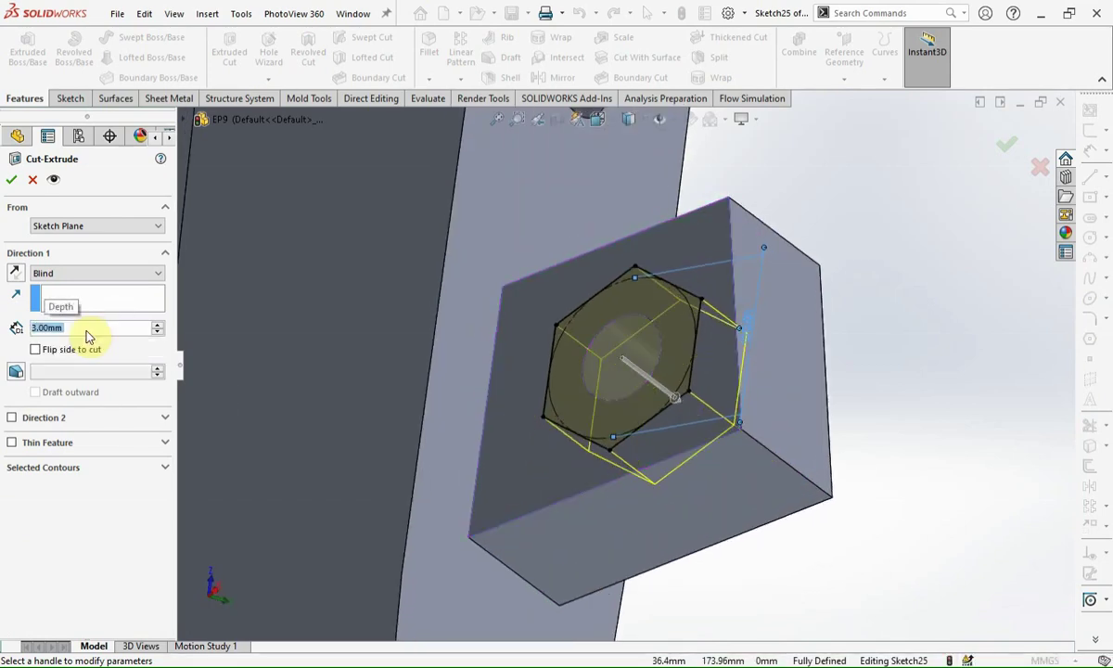
key("Return")
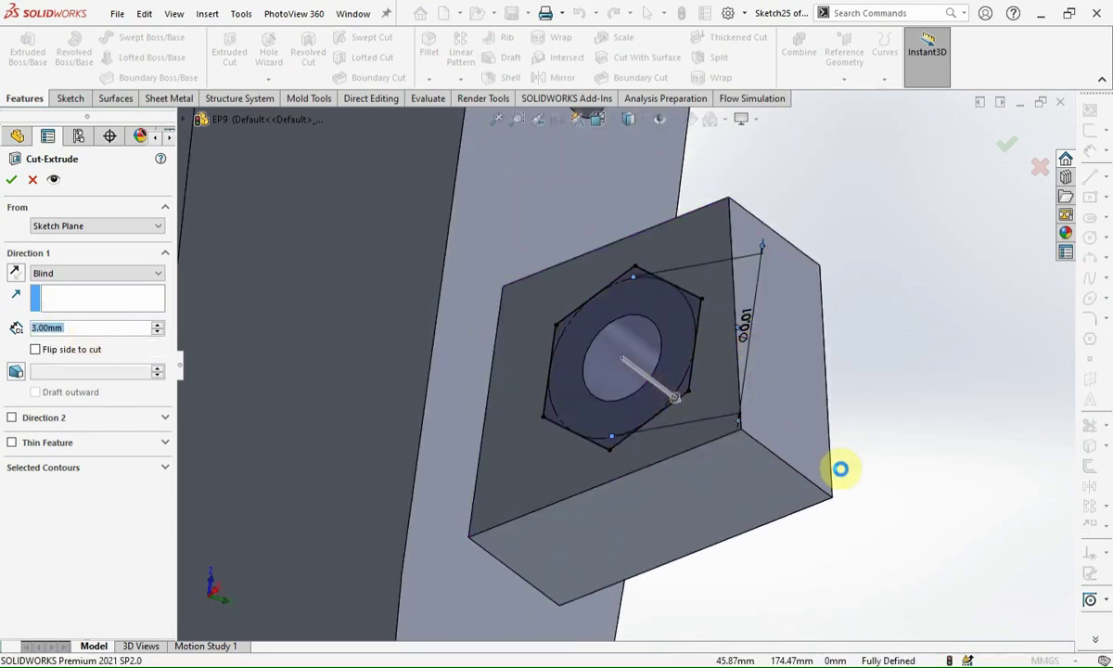
key("Return")
middle_click_drag(863, 461, 799, 450)
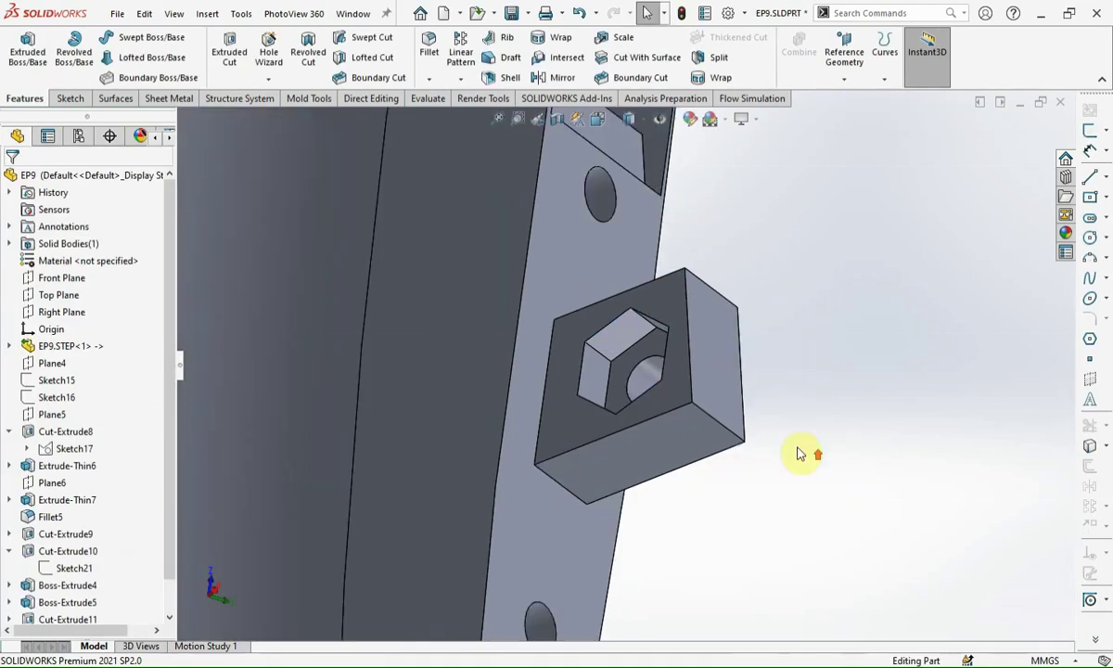
Step: Round two edges of the angled cutout with 0.2 mm FilletXpert fillets
key("f")
middle_click_drag(584, 295, 678, 577)
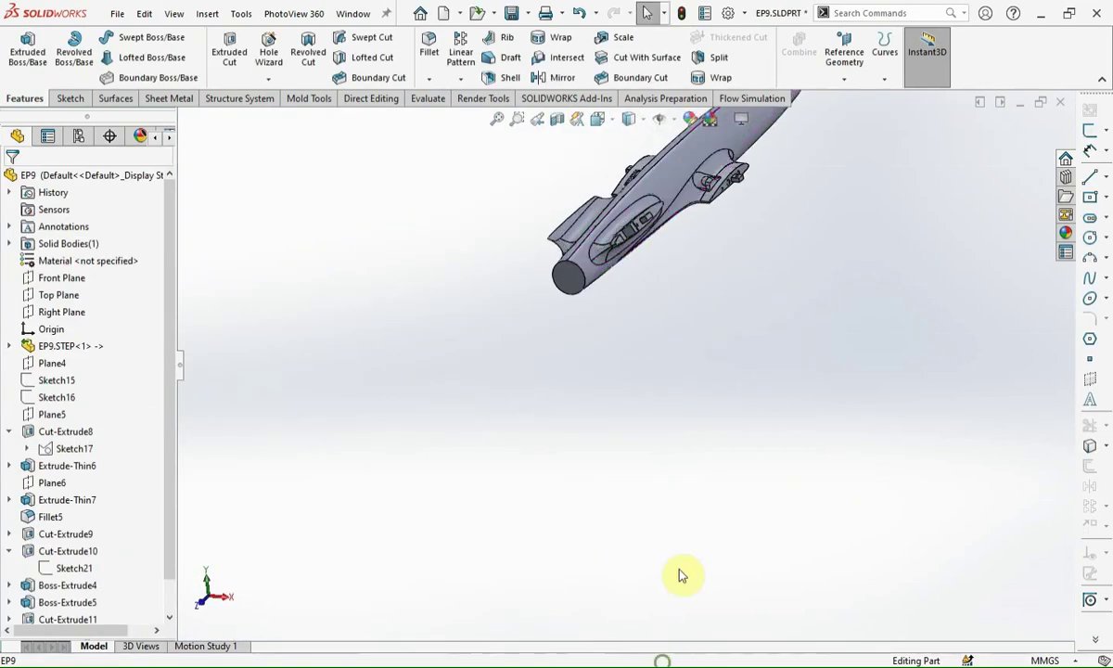
scroll(658, 198, "down", 3)
scroll(621, 365, "down", 2)
middle_click_drag(619, 372, 657, 347)
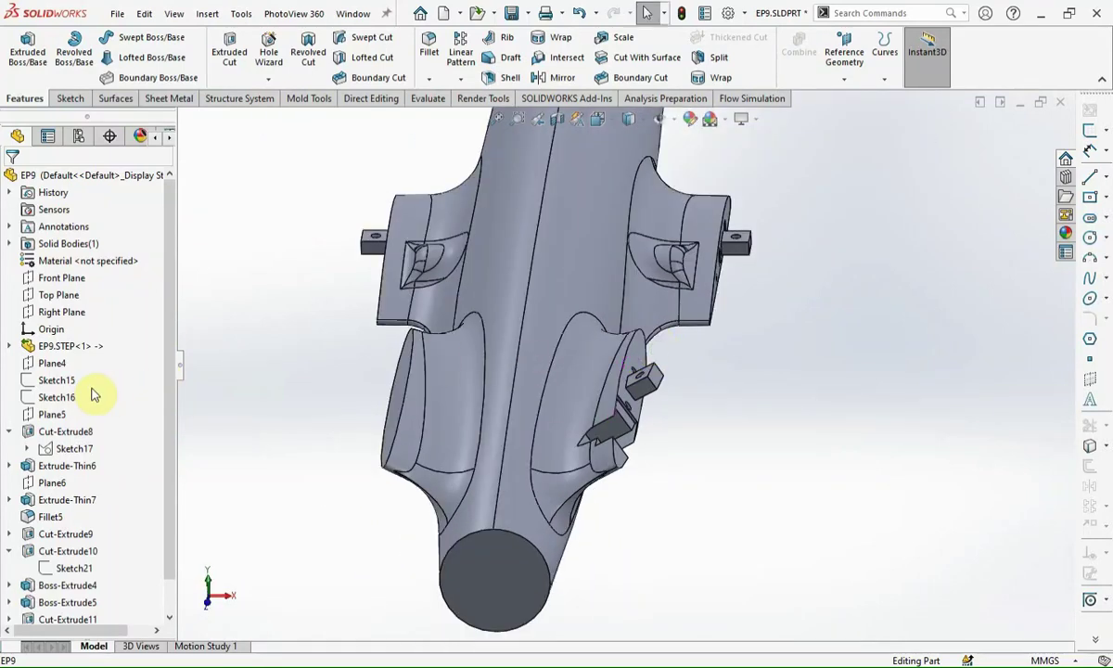
scroll(630, 431, "down", 4)
left_click(549, 413)
type("0.2")
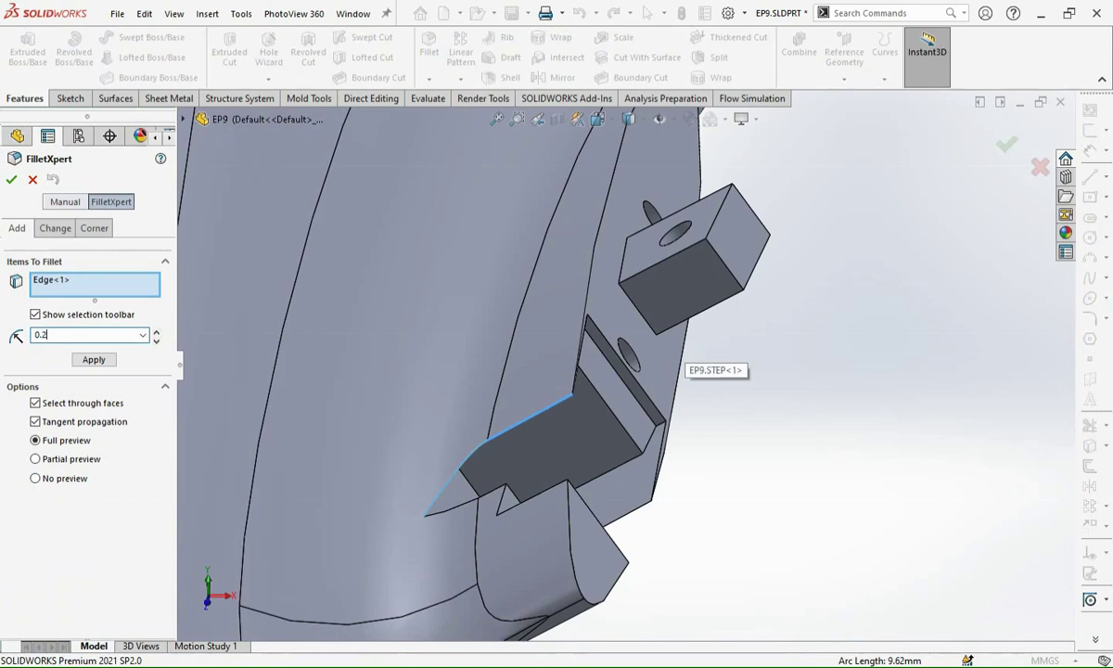
left_click(634, 506)
left_click(633, 511)
left_click(635, 512)
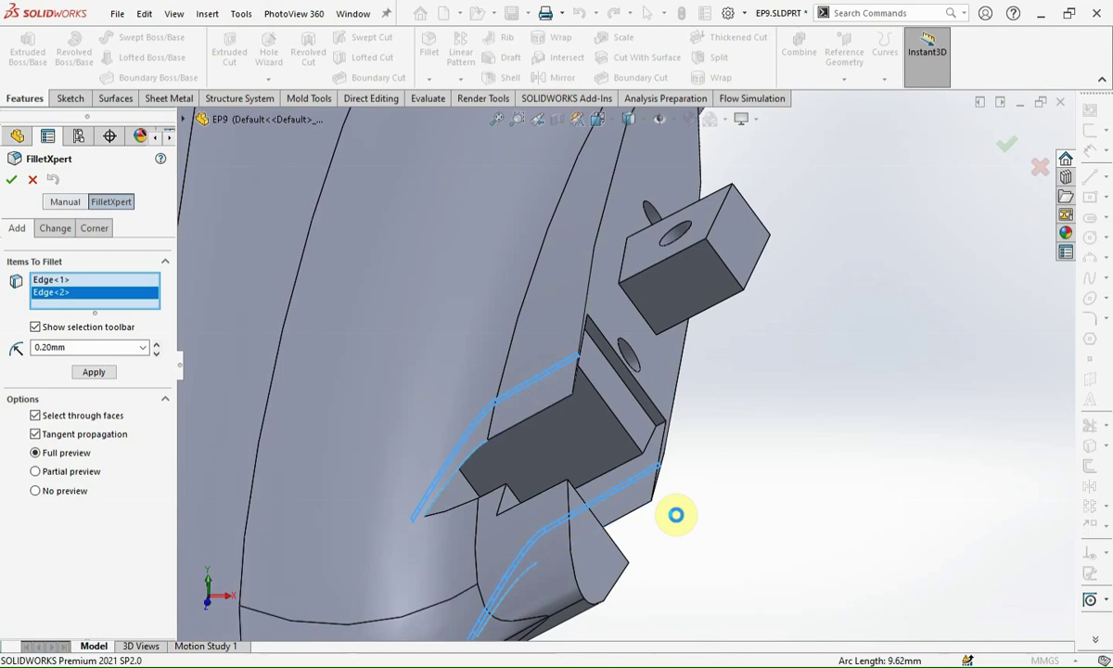
key("Return")
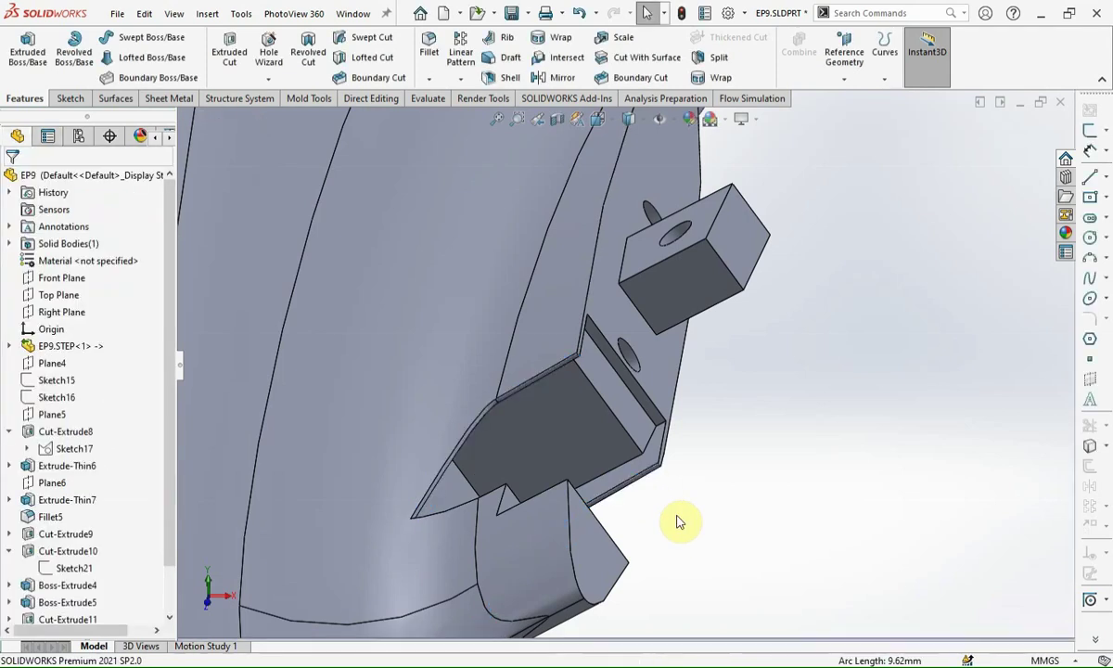
left_click(72, 312)
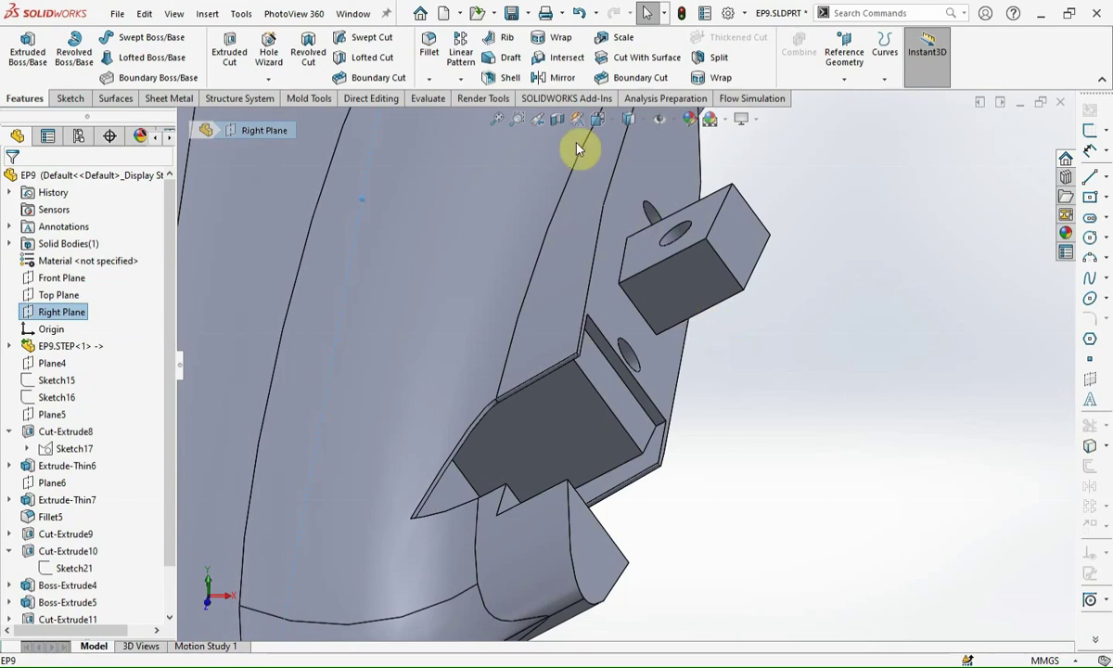
Step: Cut the part in half with the Right Plane
left_click(634, 57)
middle_click_drag(713, 365, 634, 325)
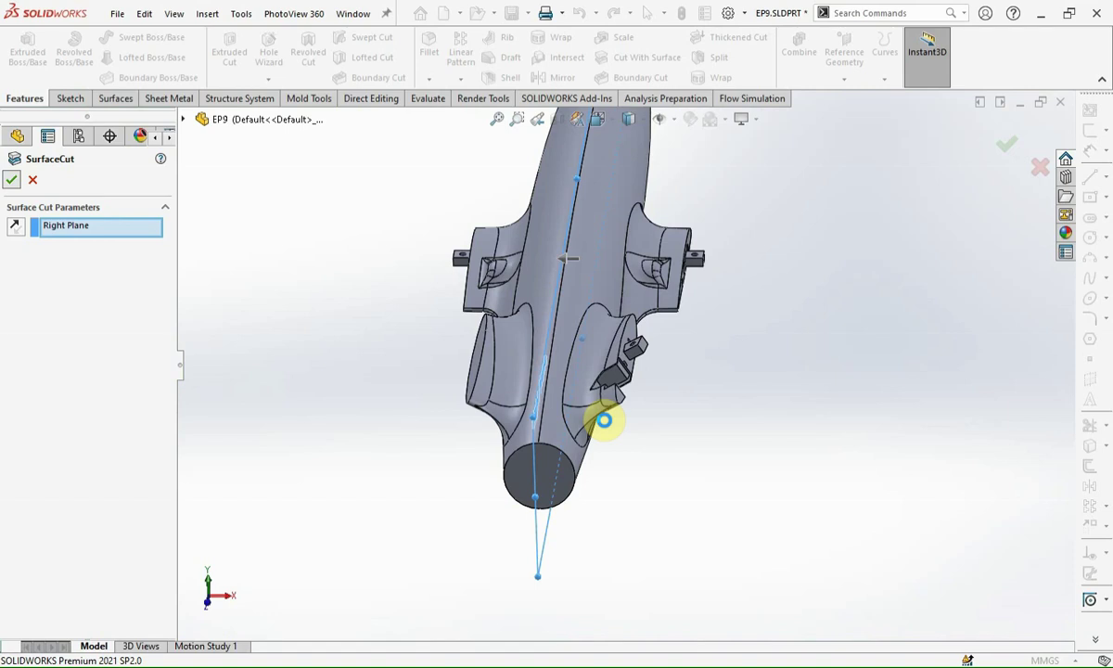
key("Return")
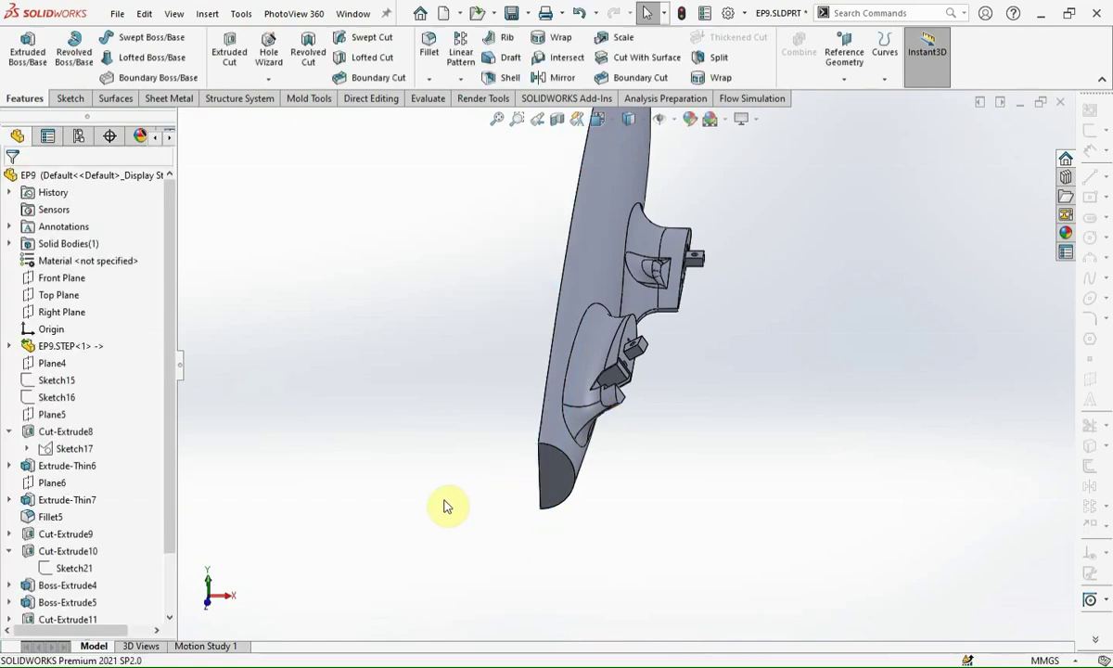
Step: Mirror the SurfaceCut2 frame body across the Right Plane
left_click(560, 78)
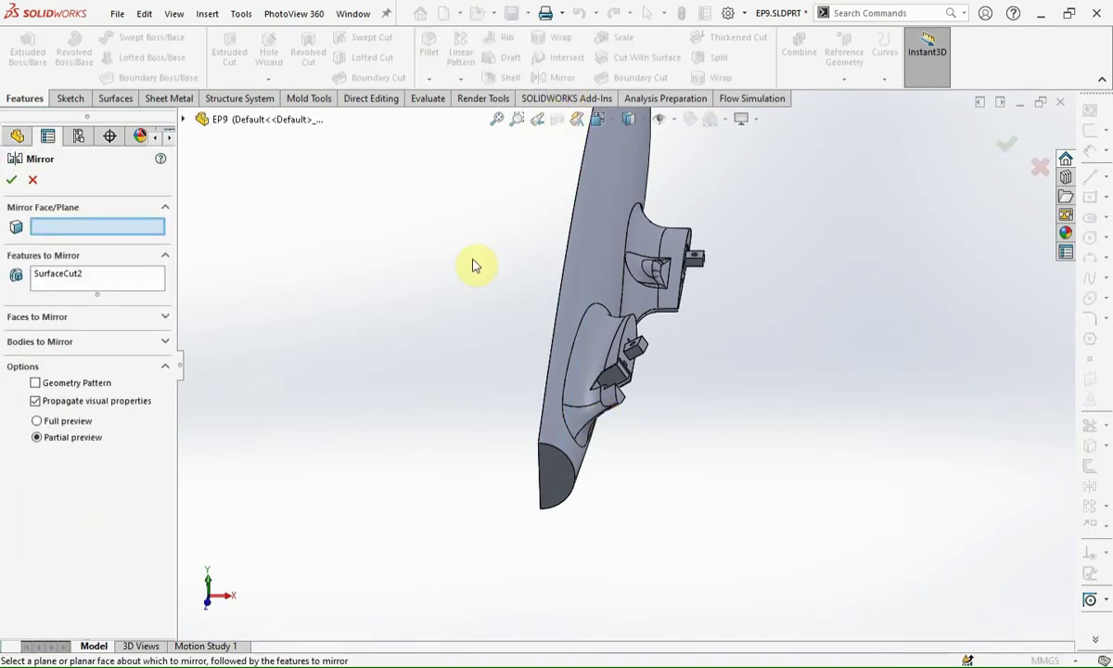
left_click(183, 121)
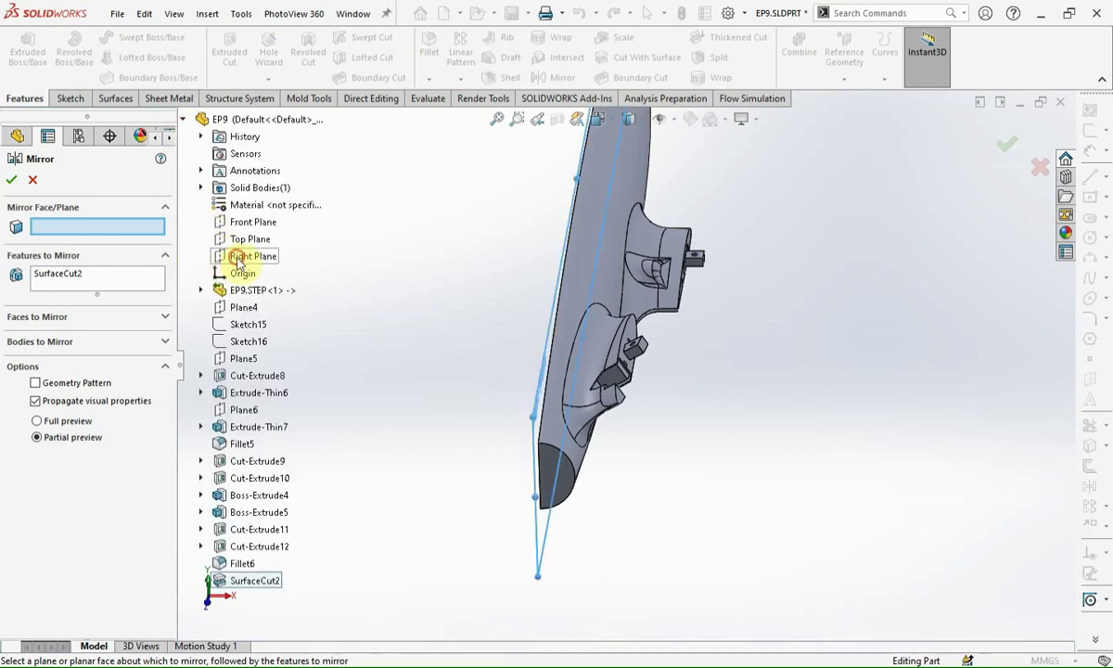
left_click(243, 256)
left_click(149, 342)
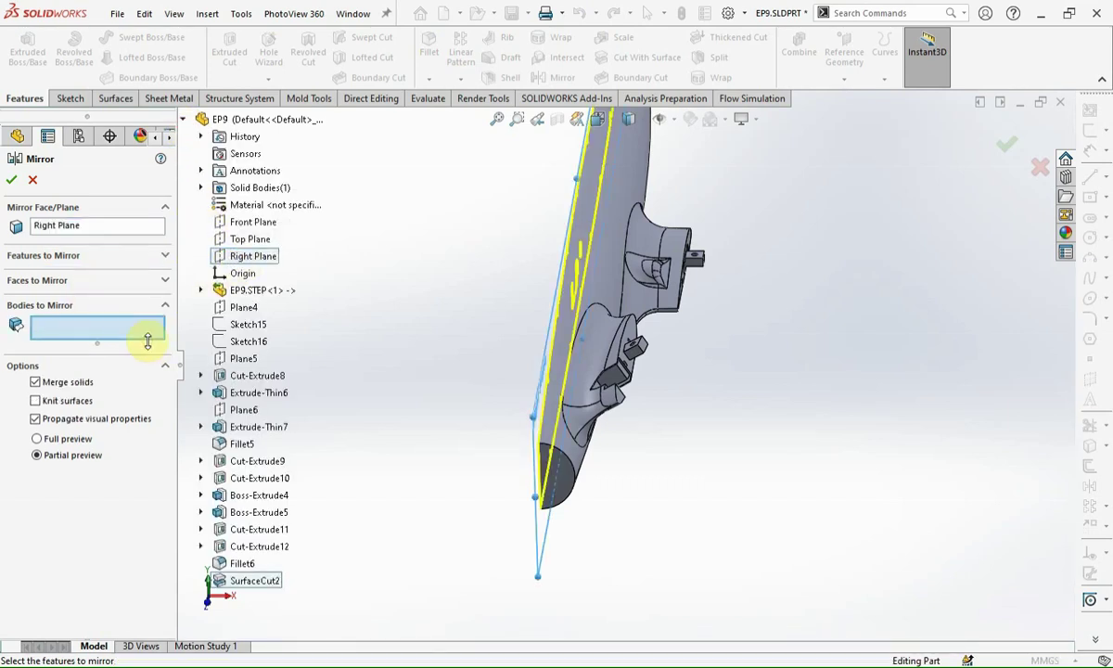
left_click(601, 352)
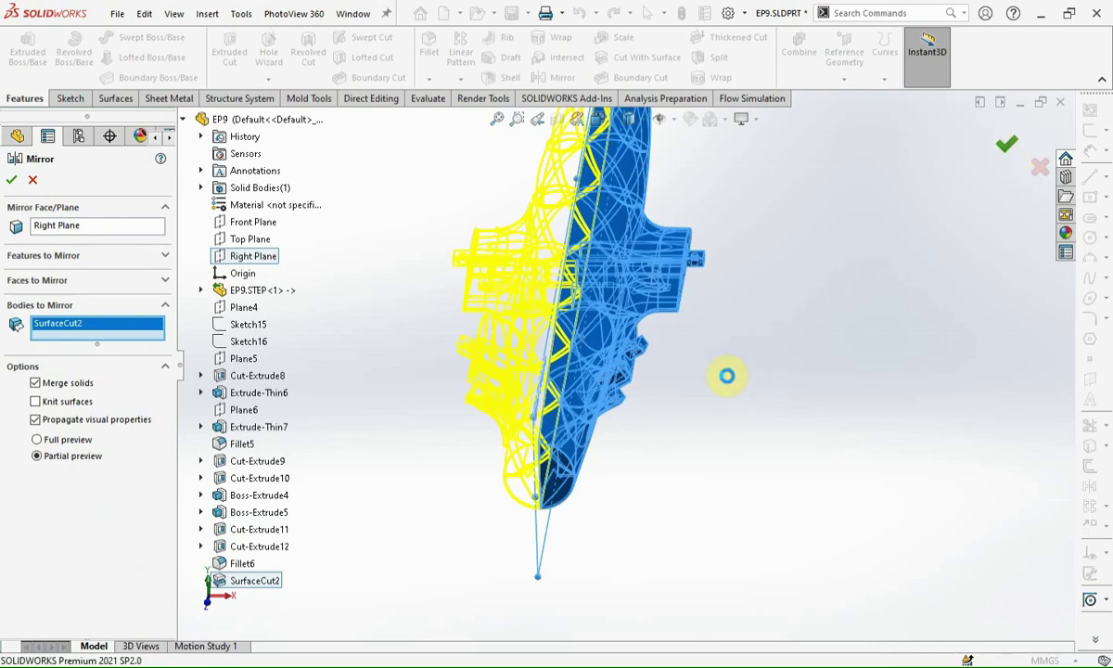
key("Return")
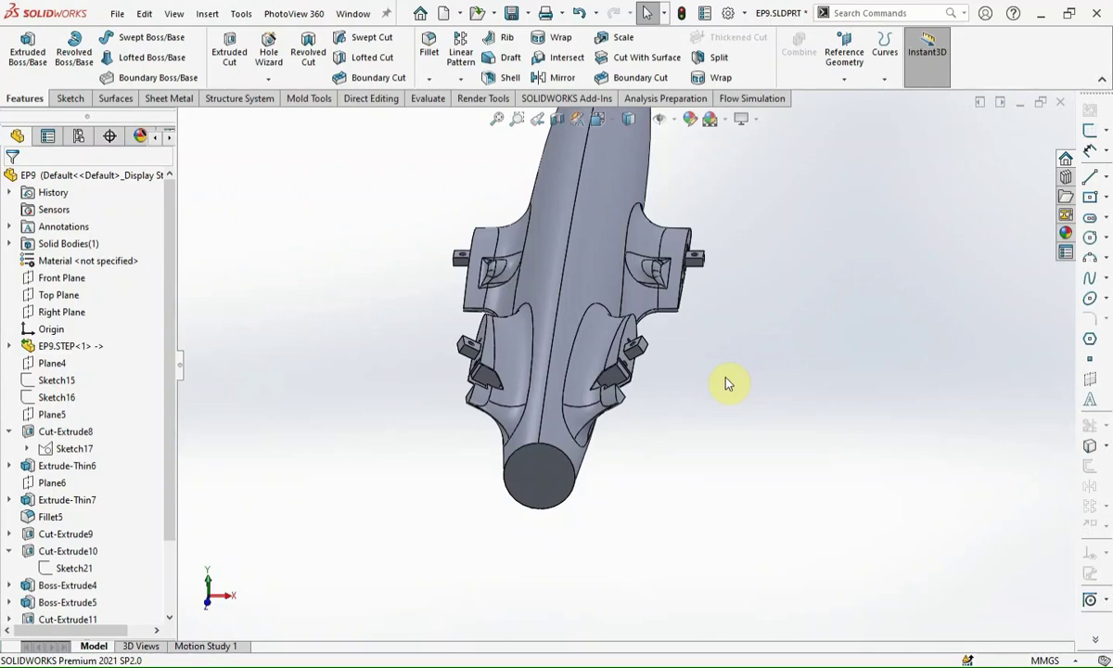
left_click(571, 464)
Step: On the end face, sketch a construction square centred on the origin with a circle on its upper-right corner
left_click(1096, 196)
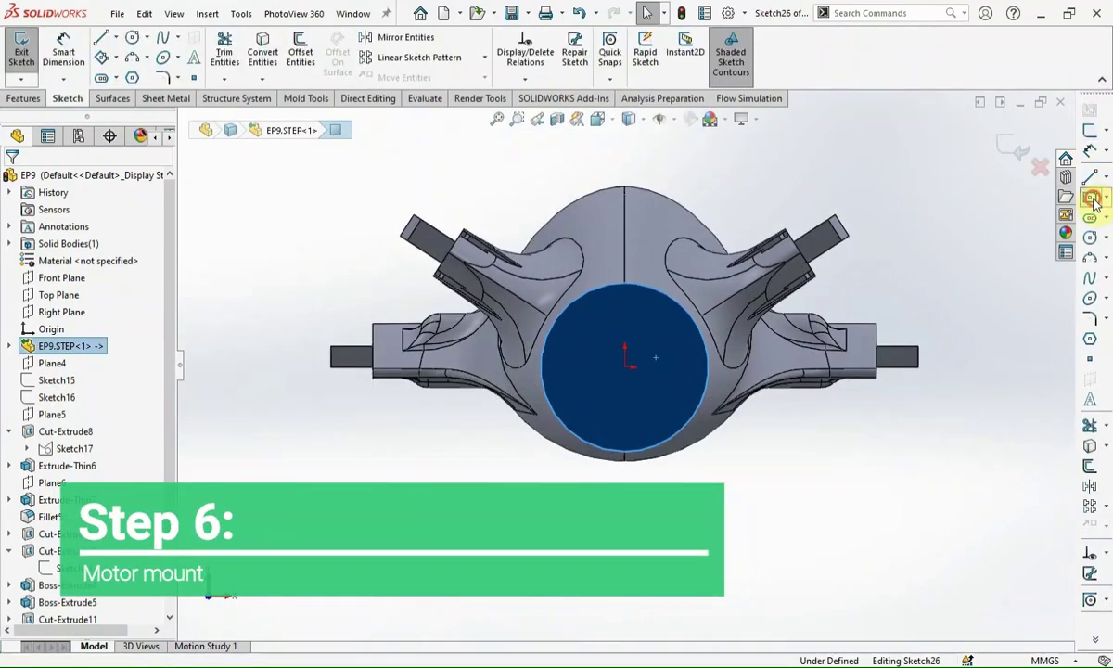
left_click(624, 367)
left_click(665, 326)
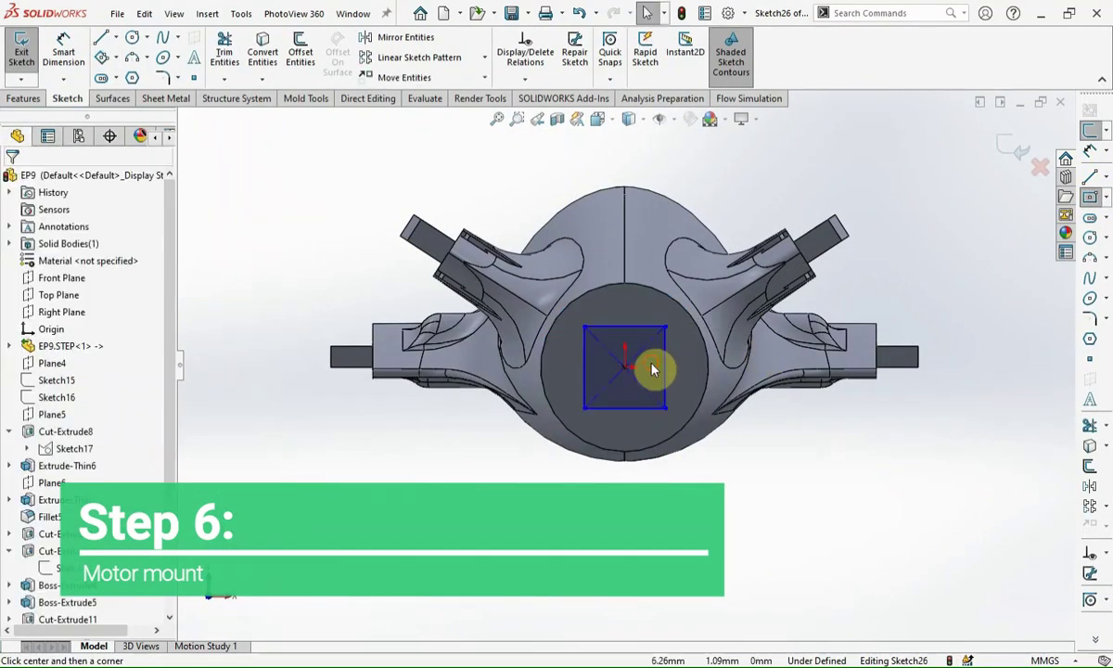
key("Escape")
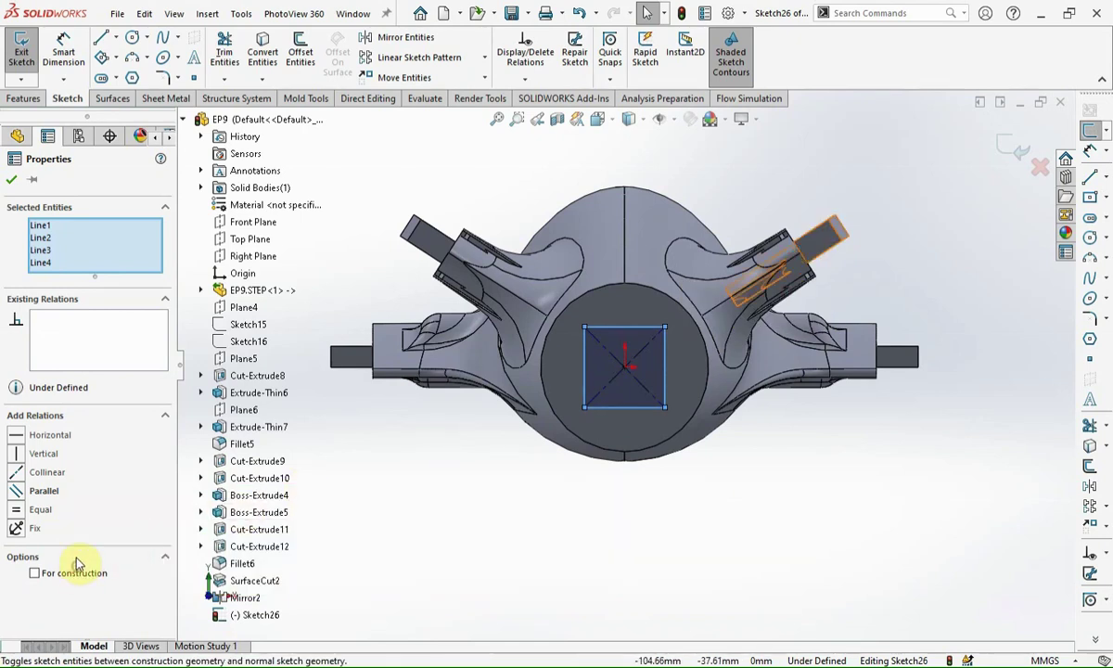
left_click(78, 565)
left_click(9, 181)
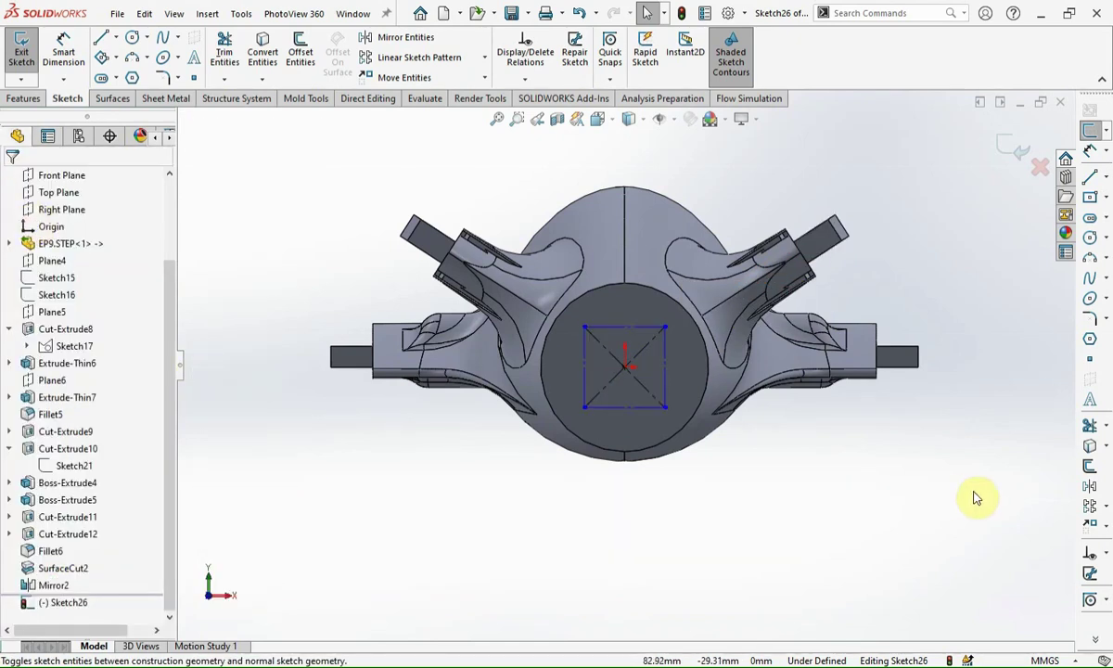
left_click(1090, 237)
left_click(665, 326)
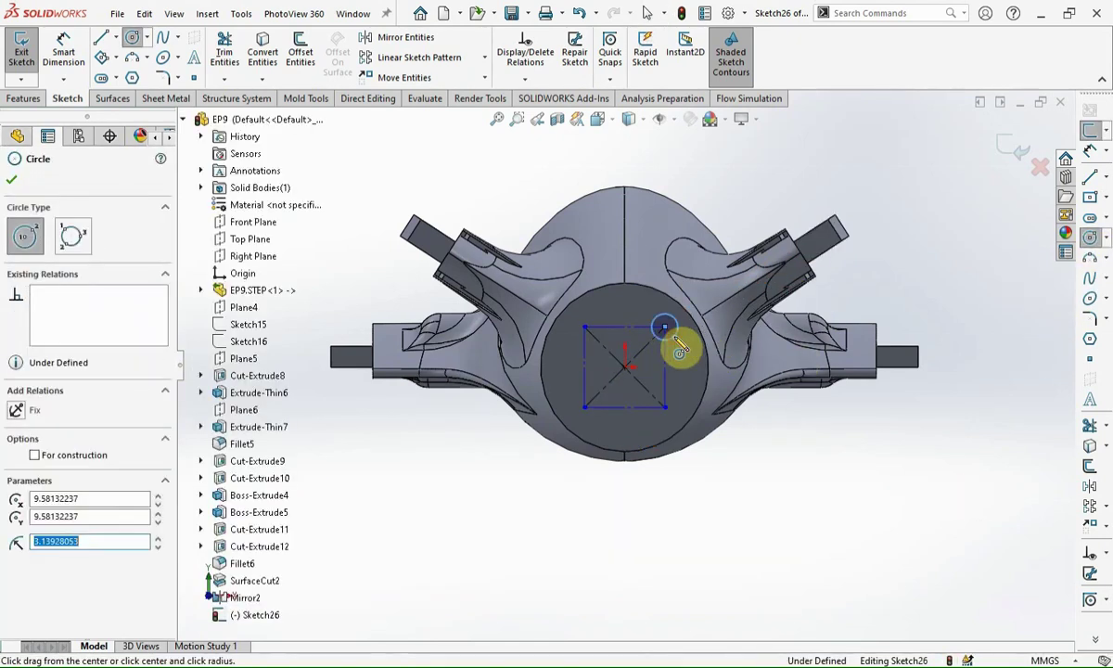
key("Escape")
Step: Dimension the construction square's diagonal to 38 mm
key("d")
left_click(638, 353)
left_click(637, 354)
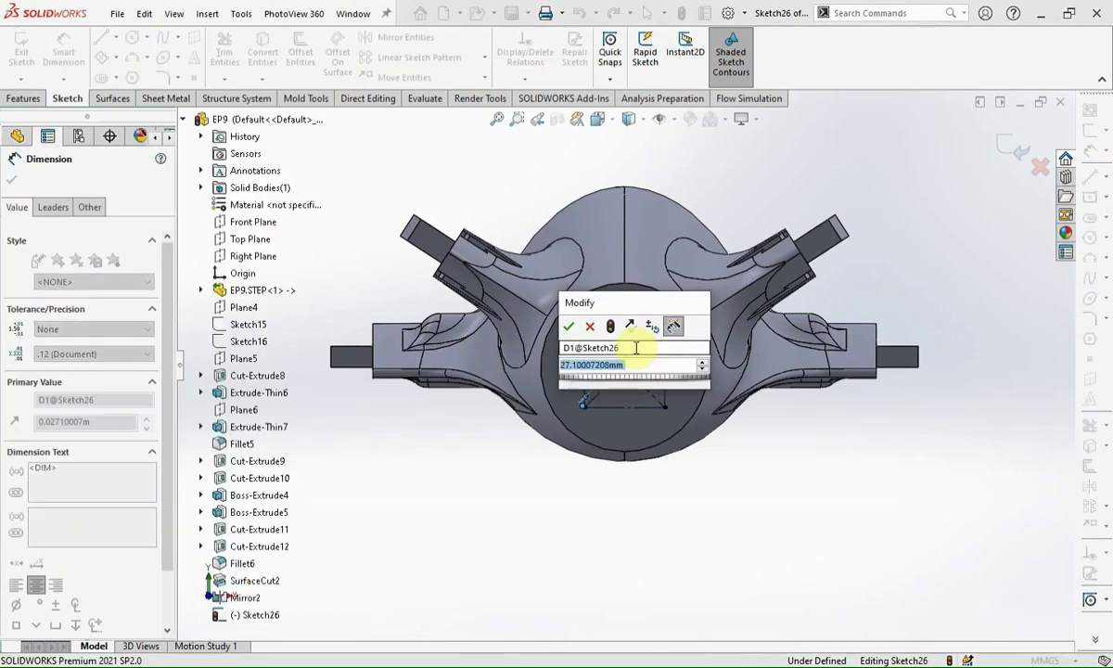
type("38")
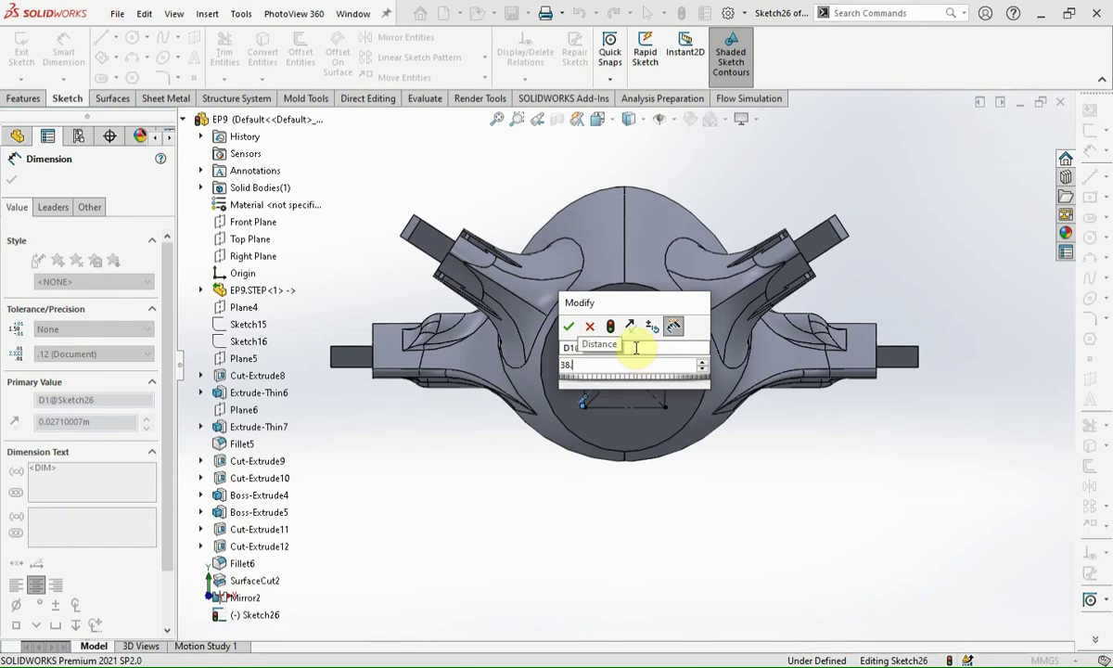
key("Return")
key("Escape")
Step: Dimension the corner circle's diameter to 12 mm
key("d")
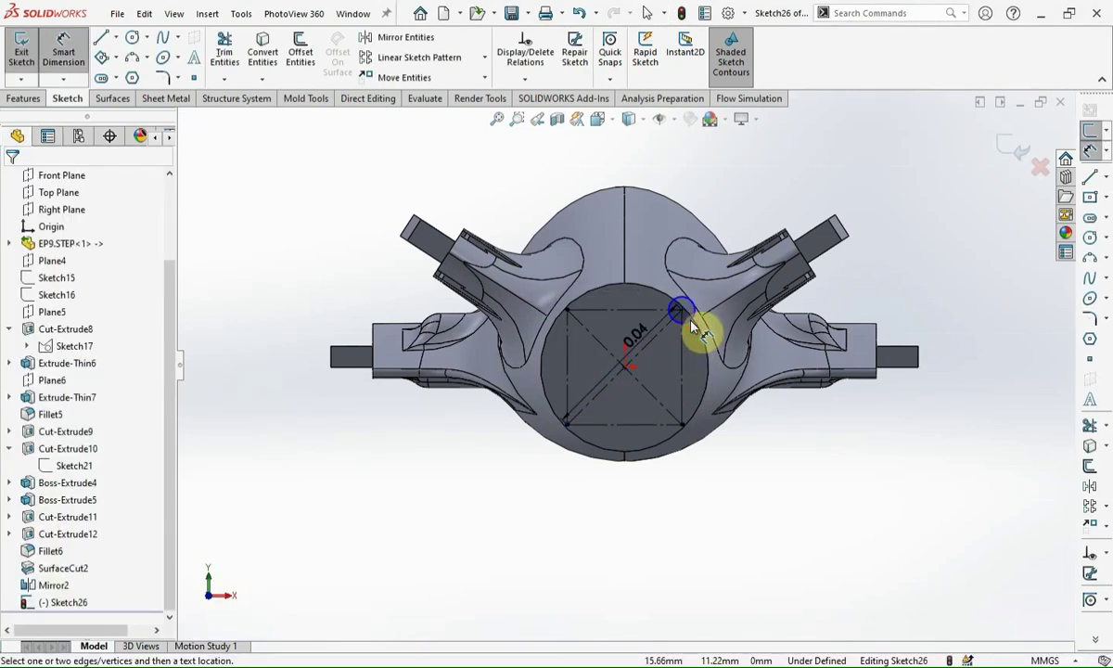
left_click(687, 306)
left_click(676, 301)
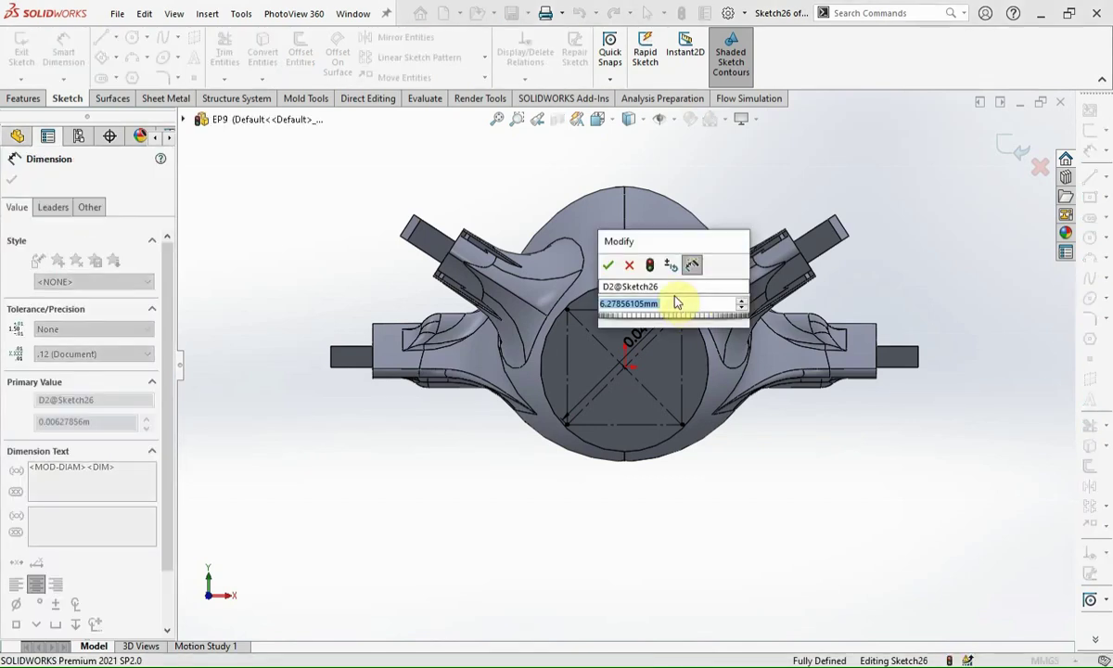
type("10")
key("Return")
key("Escape")
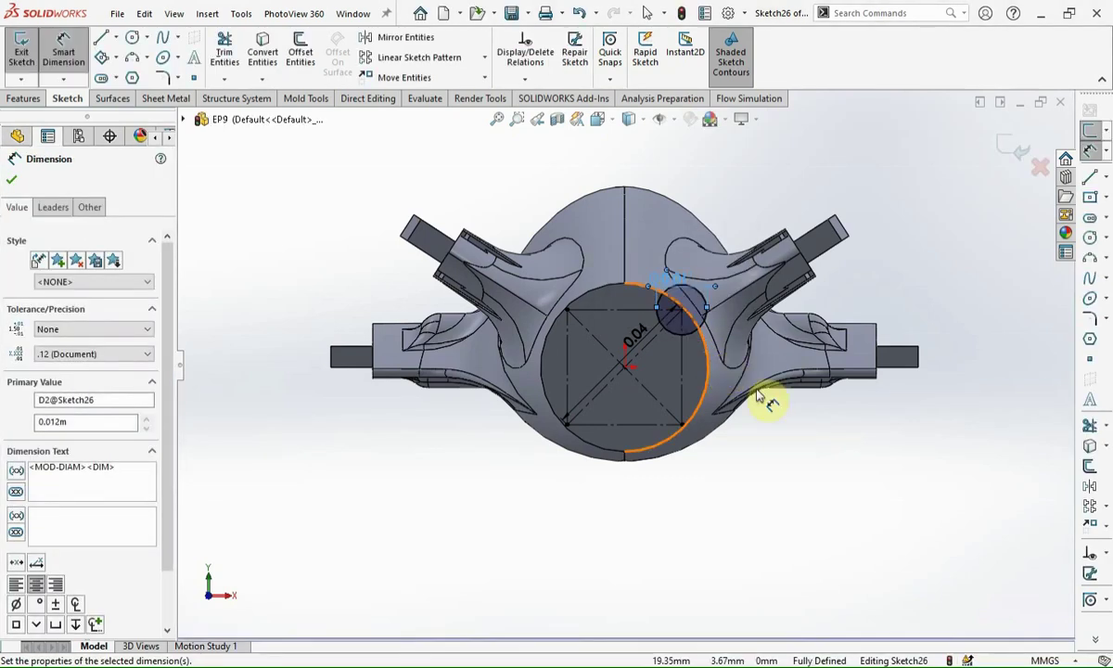
key("Escape")
Step: Circular-pattern the corner circle four times around the square's centre
left_click(687, 311)
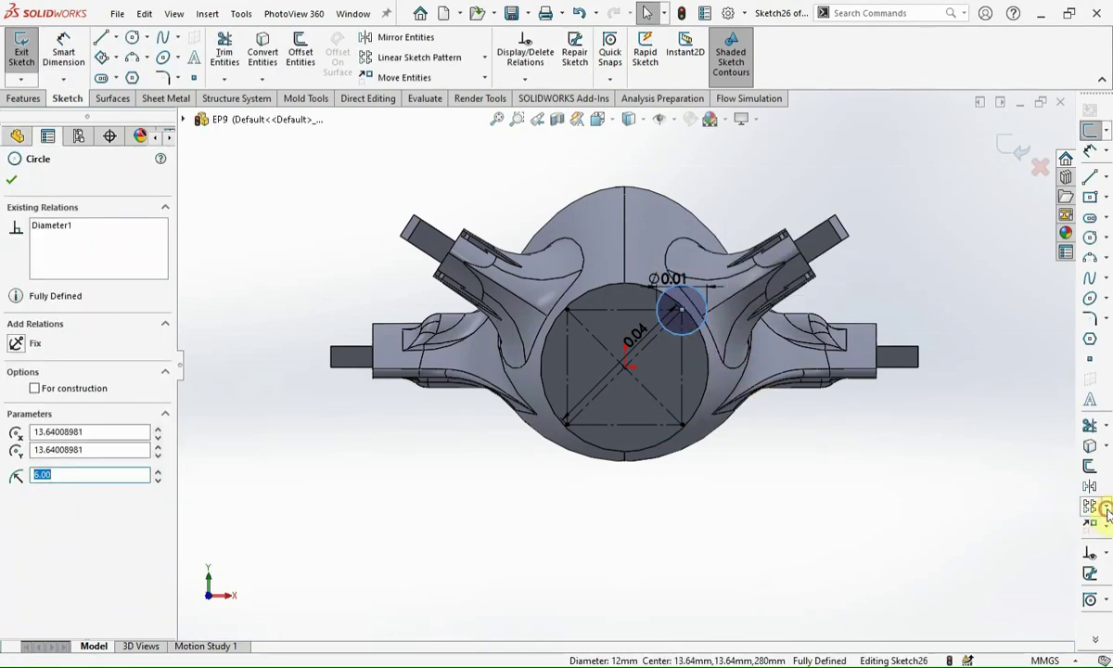
left_click(1106, 510)
left_click(12, 179)
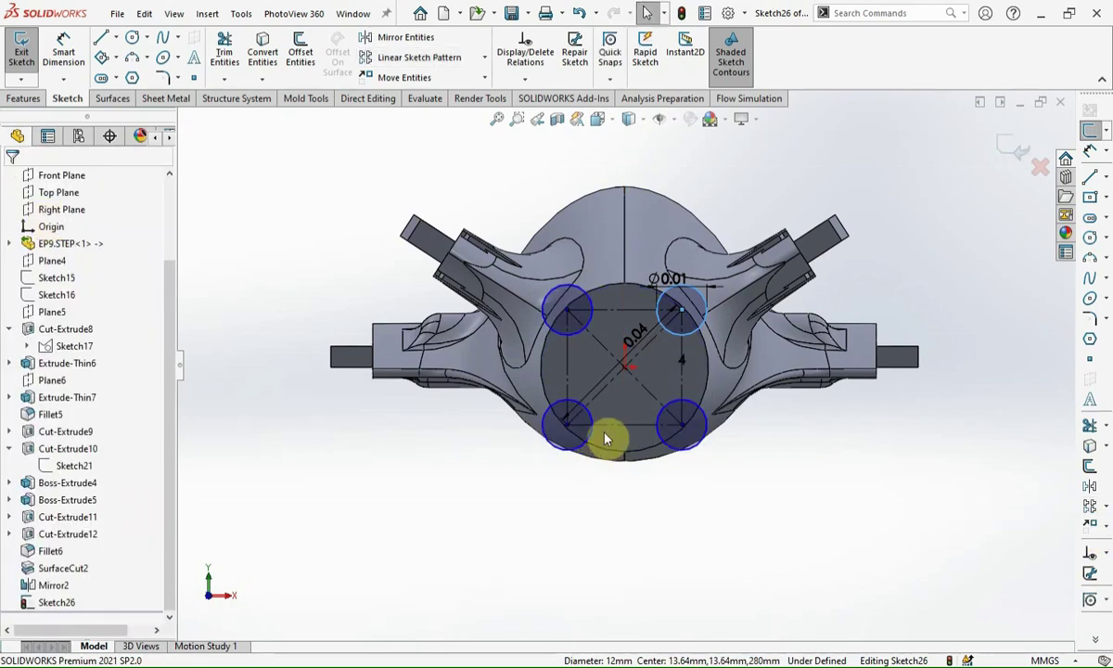
left_click(568, 428)
left_click(586, 474)
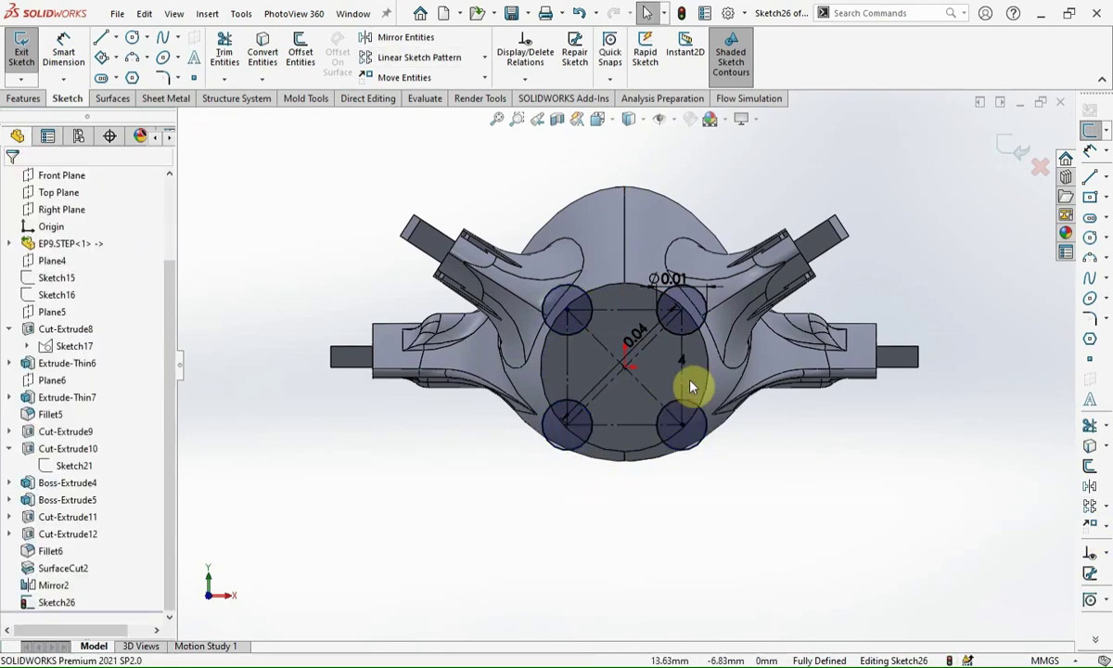
left_click(24, 98)
left_click(28, 51)
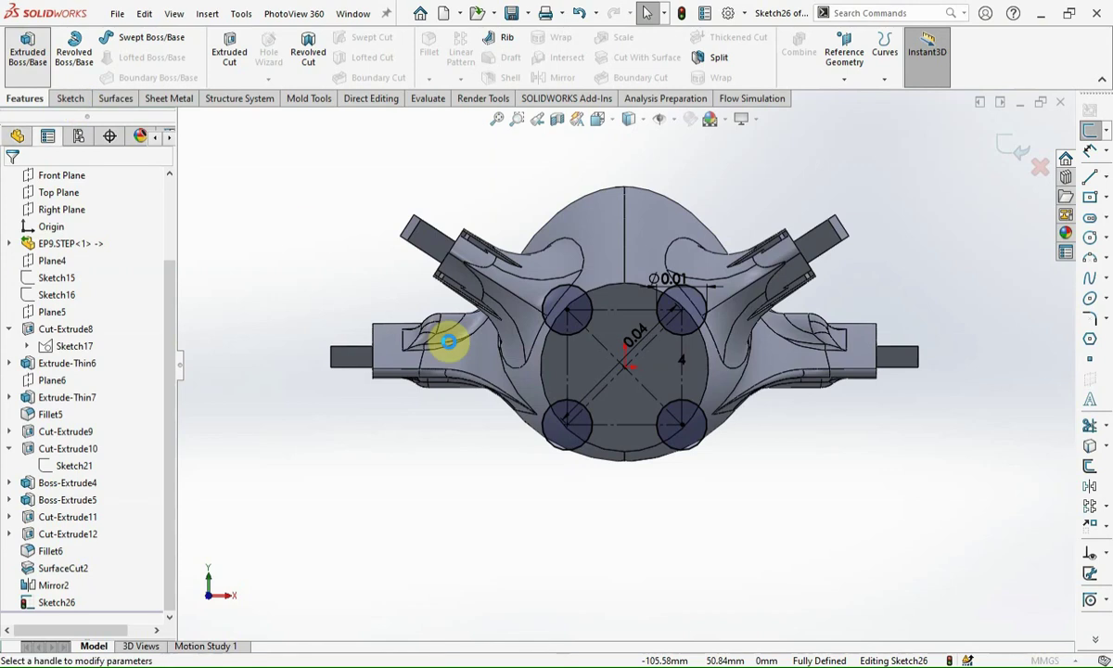
Step: Extrude the four circles 15 mm blind, reversed back along the frame
type("15.00mm")
middle_click_drag(552, 385, 514, 479)
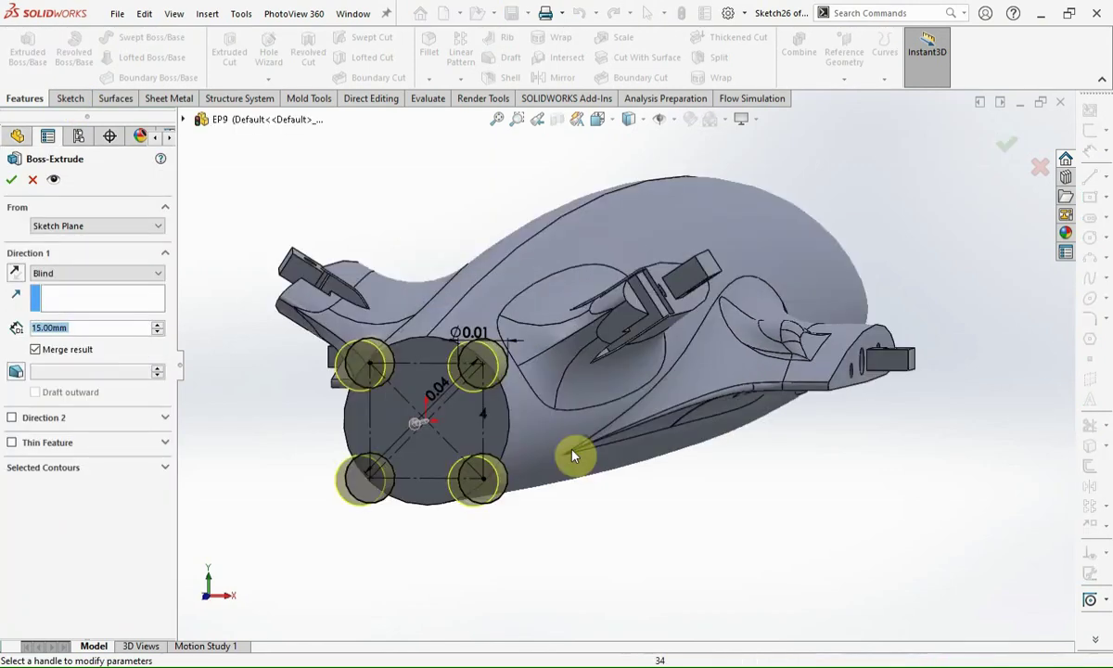
scroll(278, 510, "down", 5)
middle_click_drag(278, 510, 353, 538)
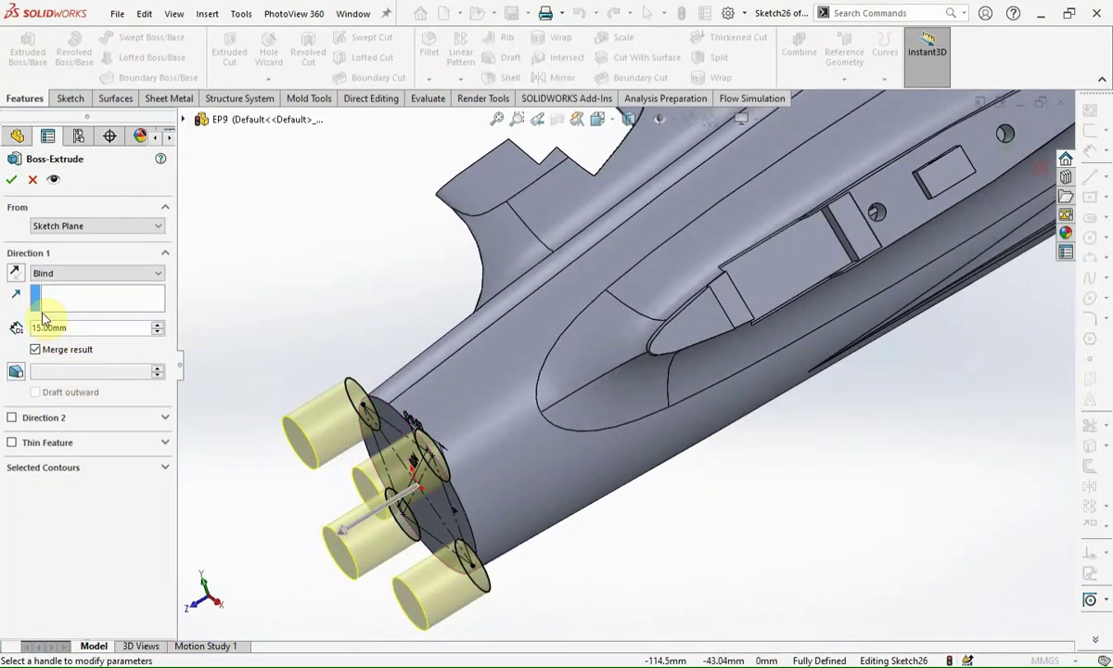
left_click(16, 273)
left_click(11, 178)
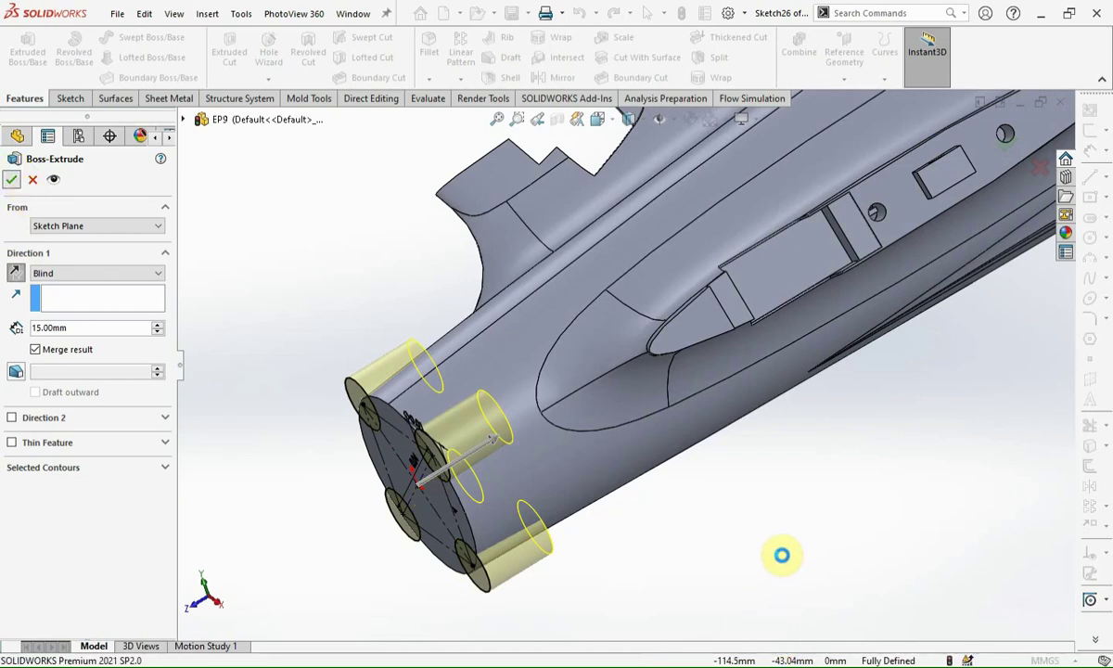
left_click(900, 501)
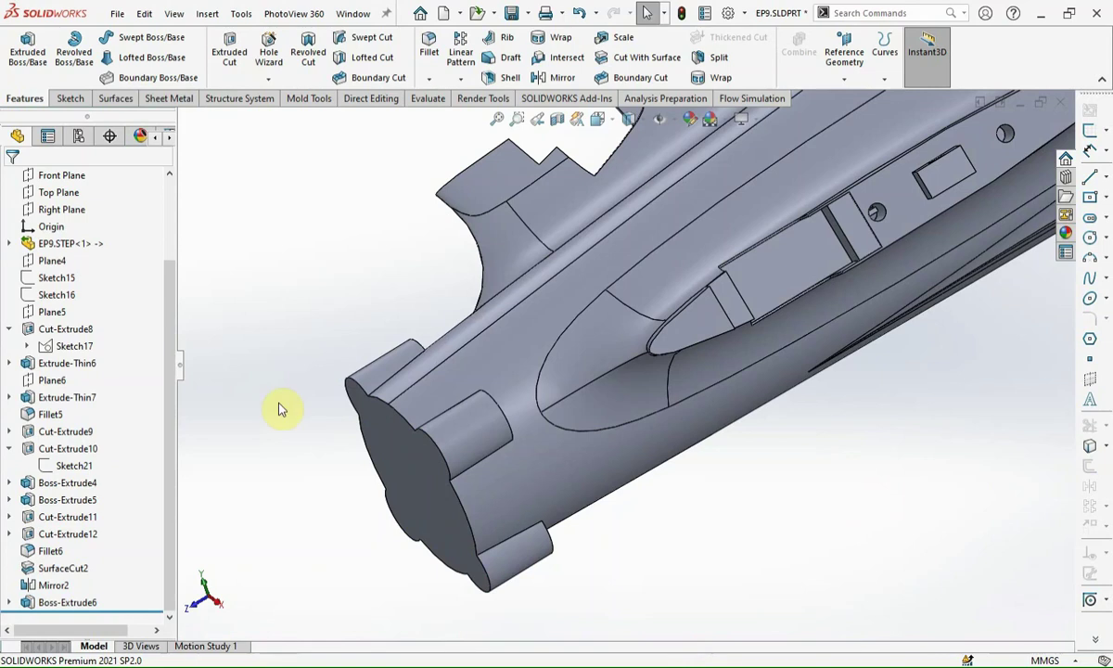
left_click(501, 413)
Step: Start a 5 mm fillet on one post edge and add two more post edges
left_click(636, 363)
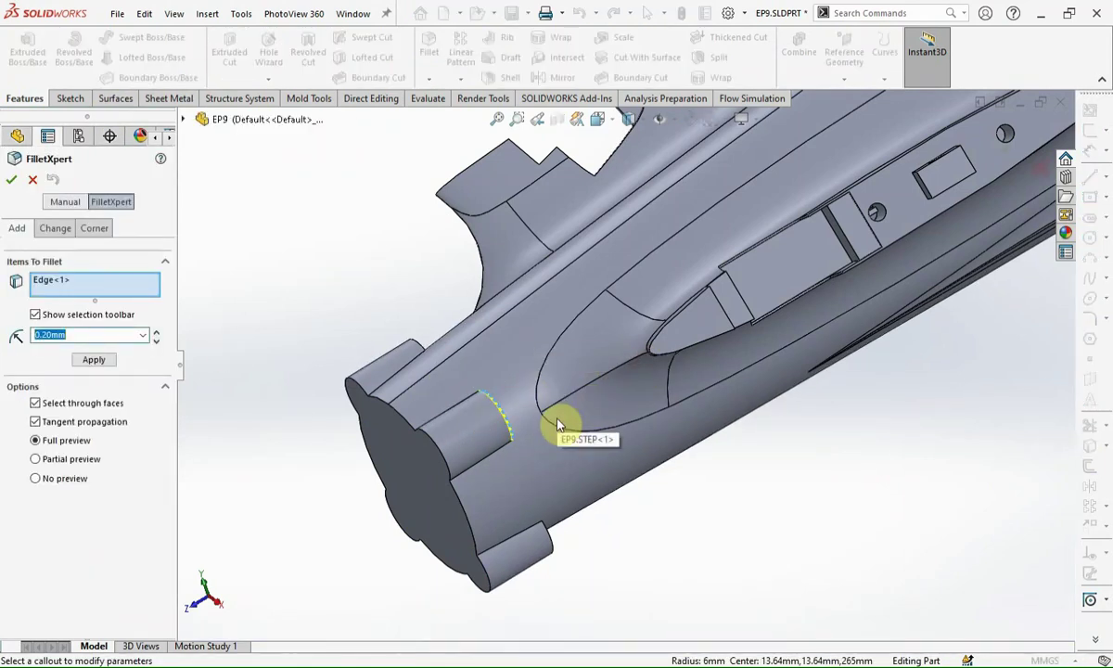
type("5")
key("Return")
left_click(415, 351)
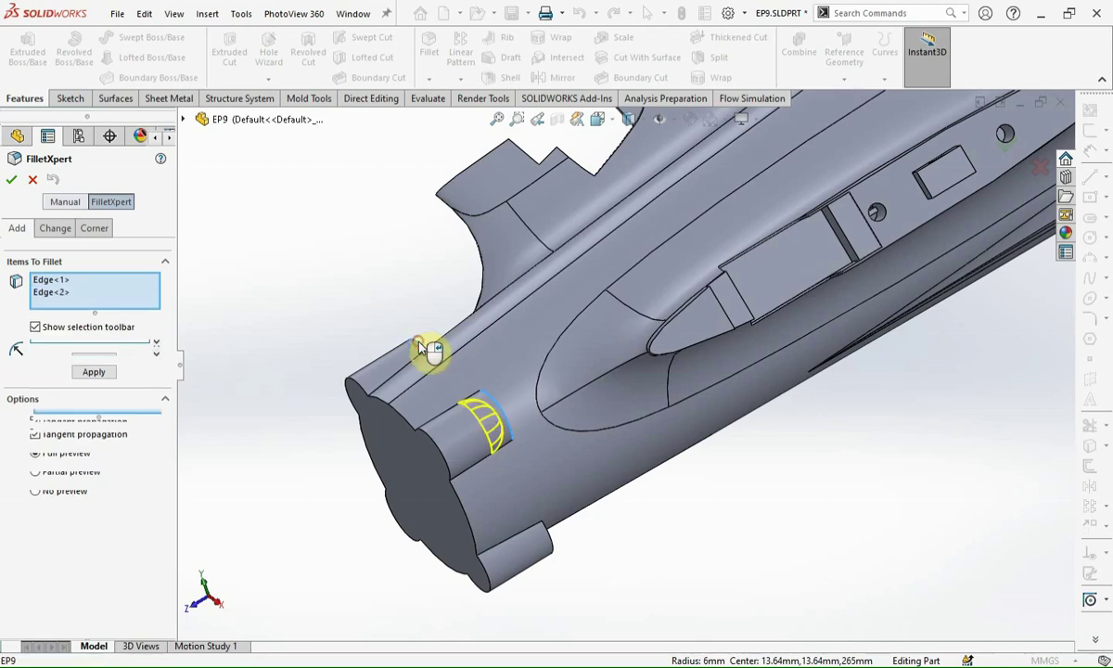
left_click(547, 545)
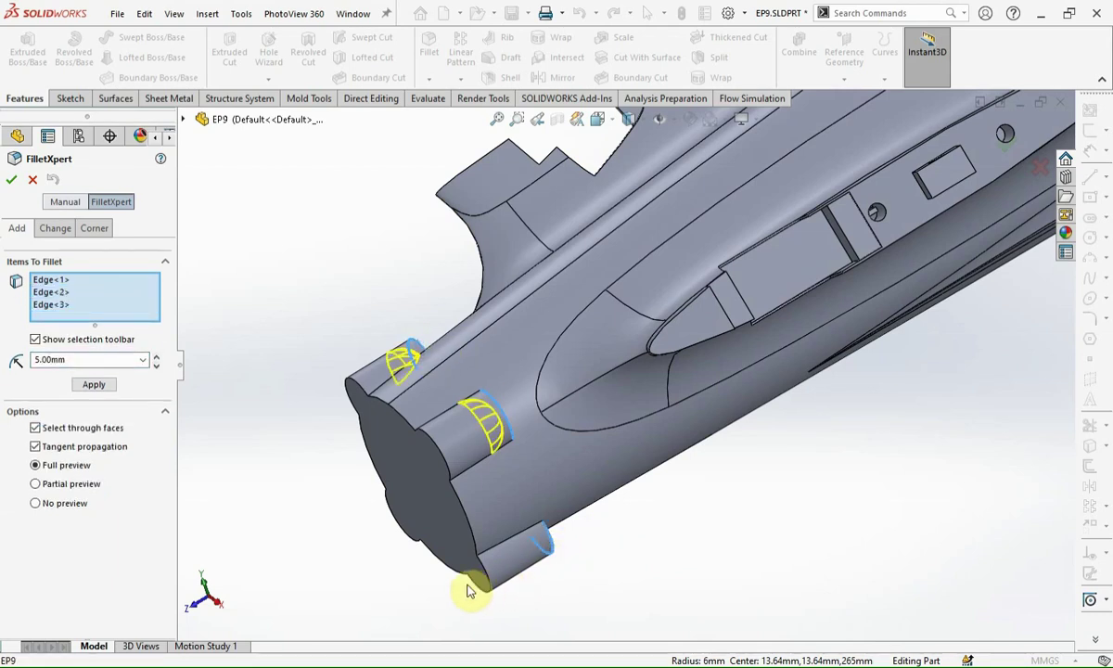
middle_click_drag(422, 577, 607, 557)
Step: Add the remaining post-to-frame edges and apply the 5 mm fillets
left_click(378, 485)
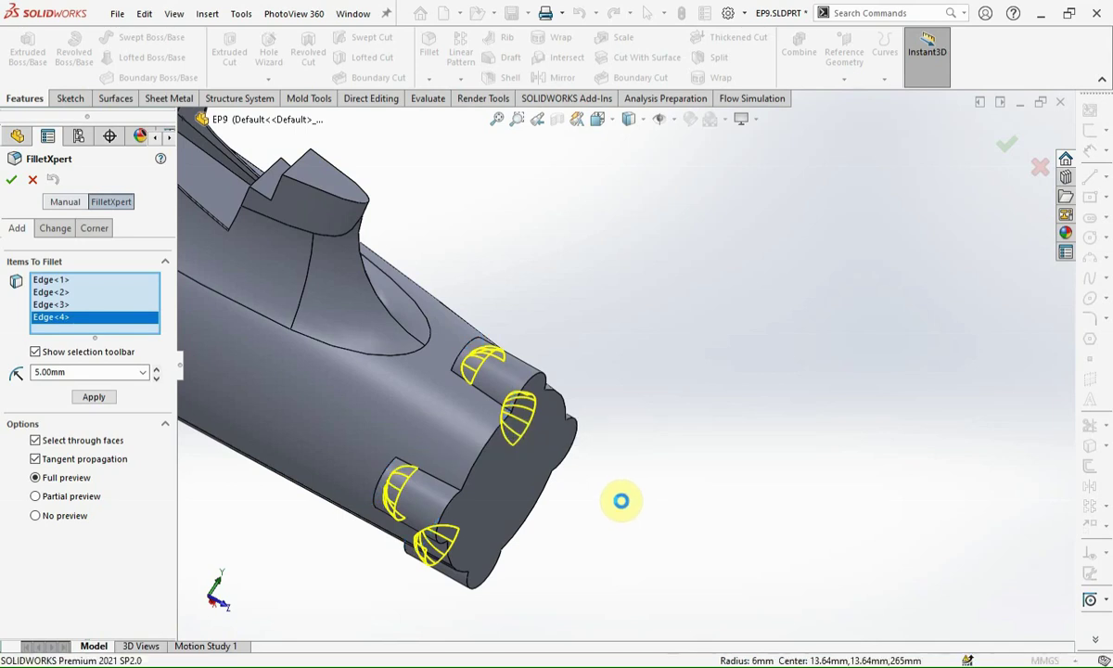
left_click(494, 407)
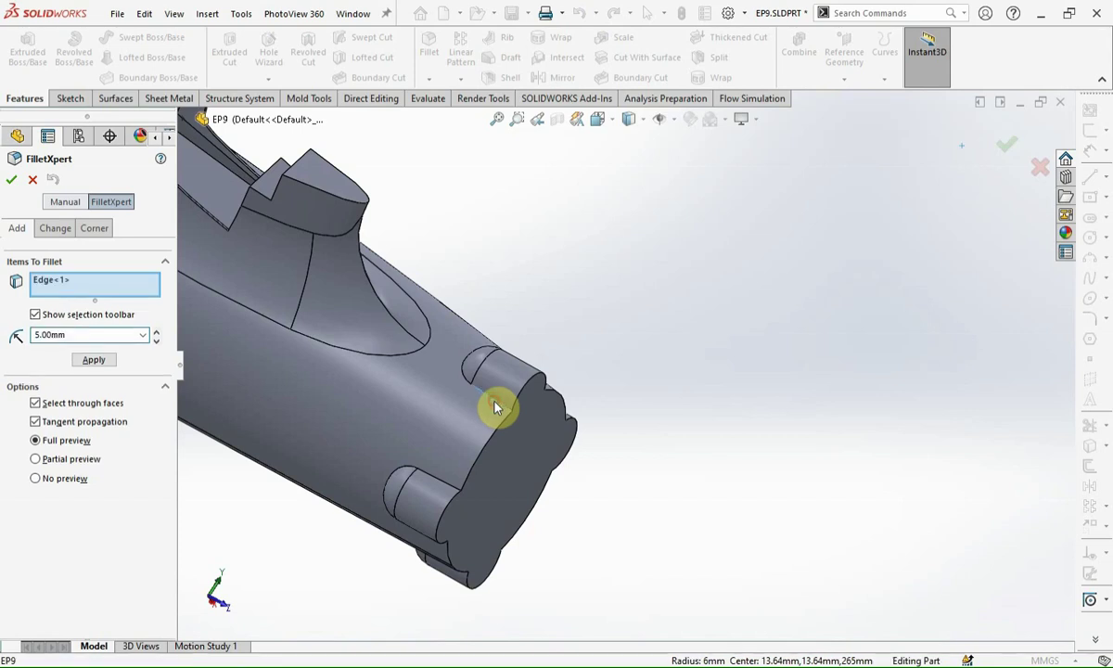
left_click(443, 487)
mouse_move(447, 577)
middle_mouse_down()
mouse_move(475, 544)
mouse_move(703, 437)
middle_mouse_up()
left_click(419, 555)
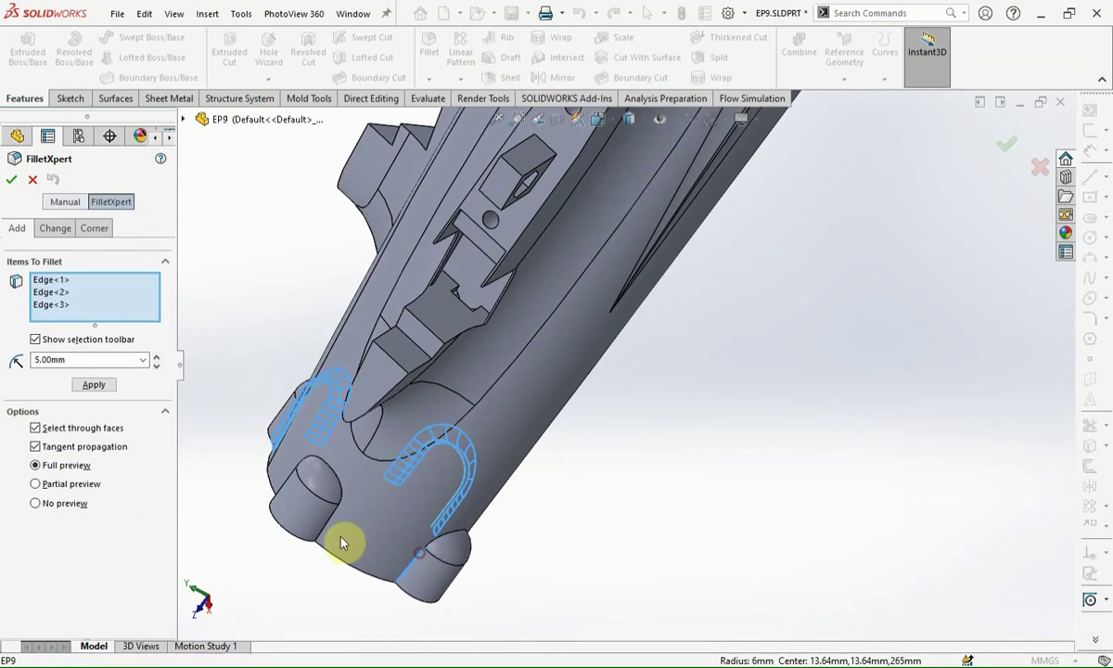
left_click(332, 524)
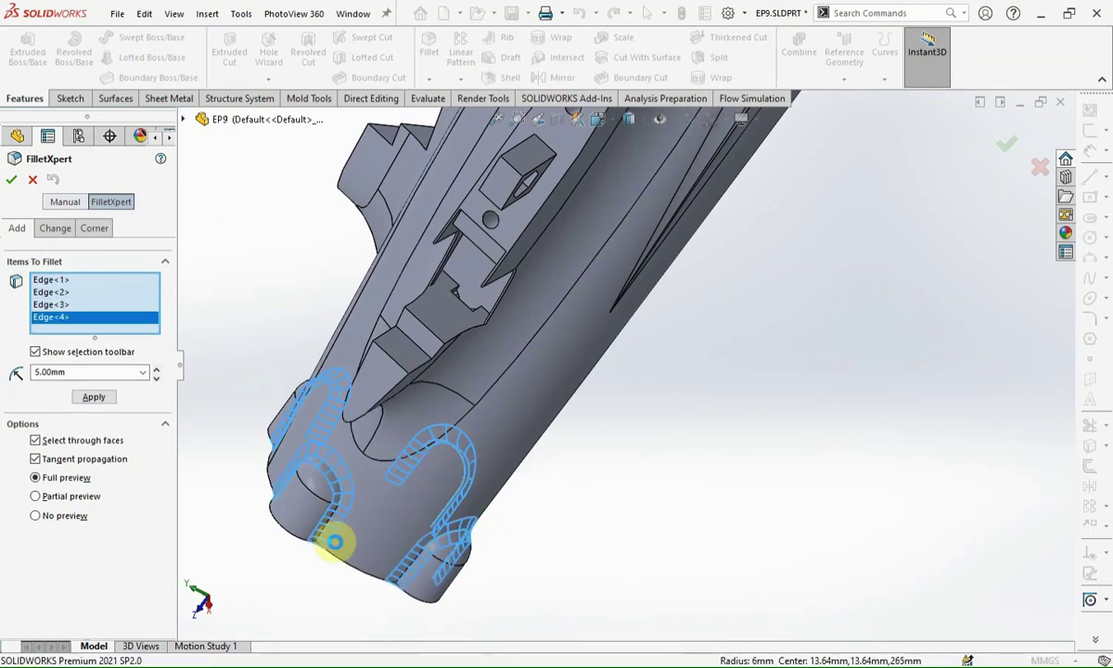
key("Escape")
left_click(296, 574)
key("ctrl+8")
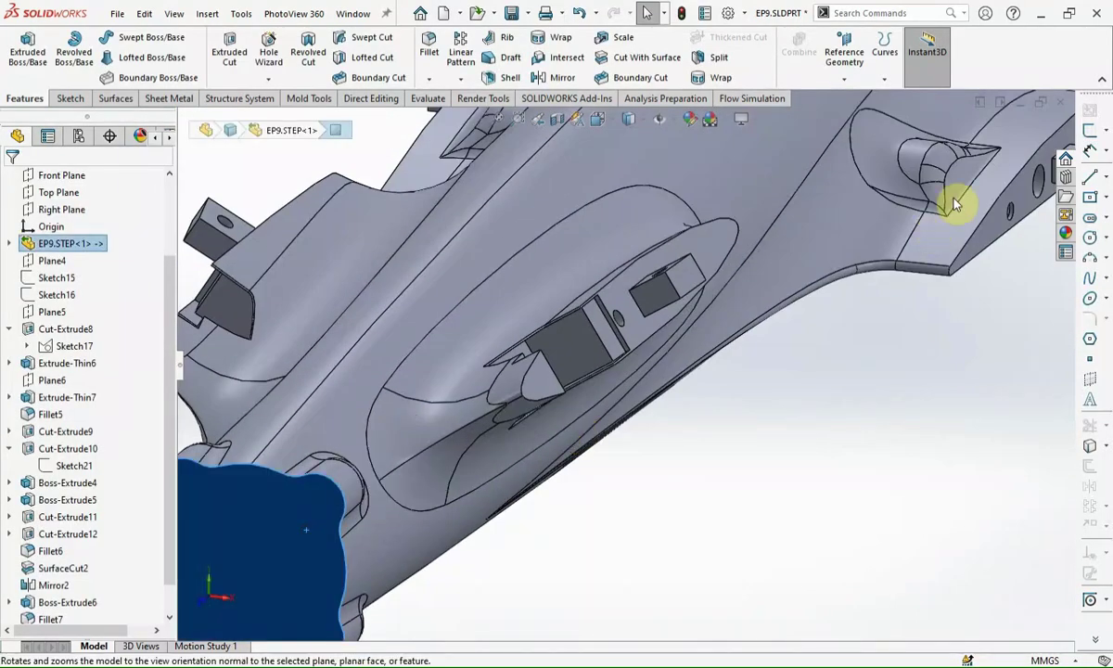
Step: Sketch a 3.5 mm hole circle near the upper-right corner of the end face
left_click(1090, 130)
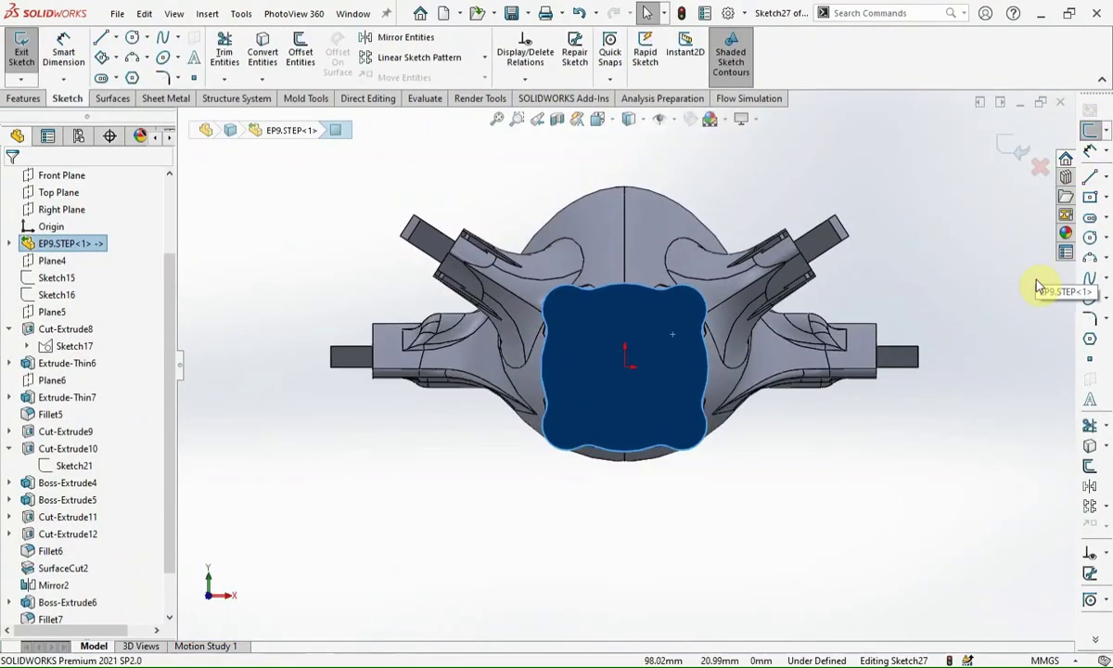
left_click(1091, 236)
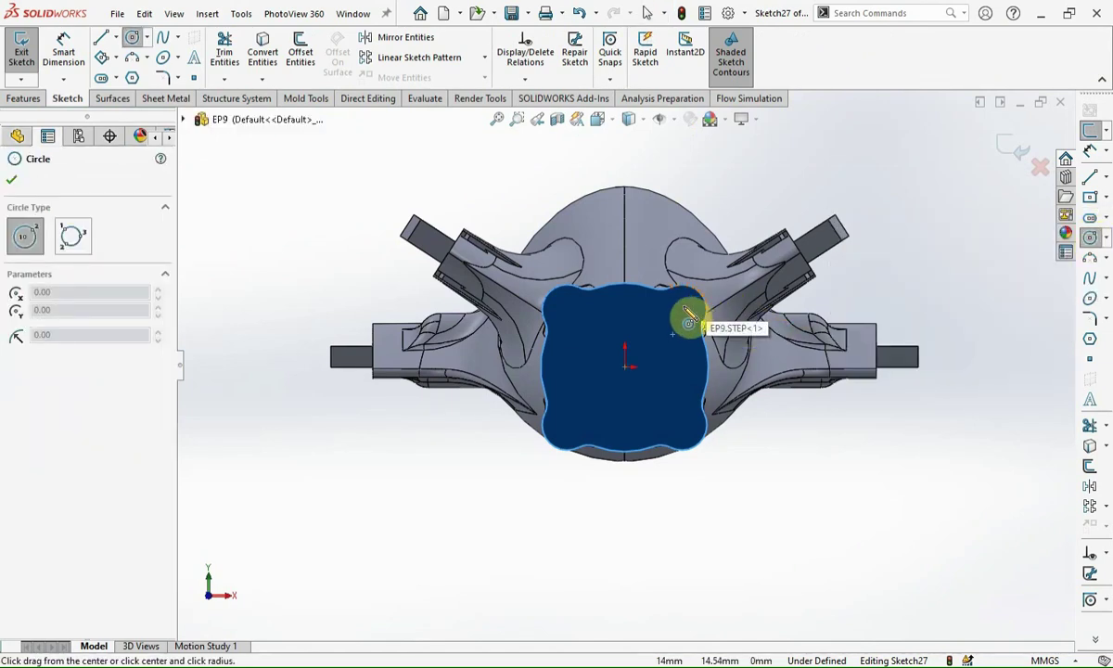
left_click(682, 308)
left_click(697, 316)
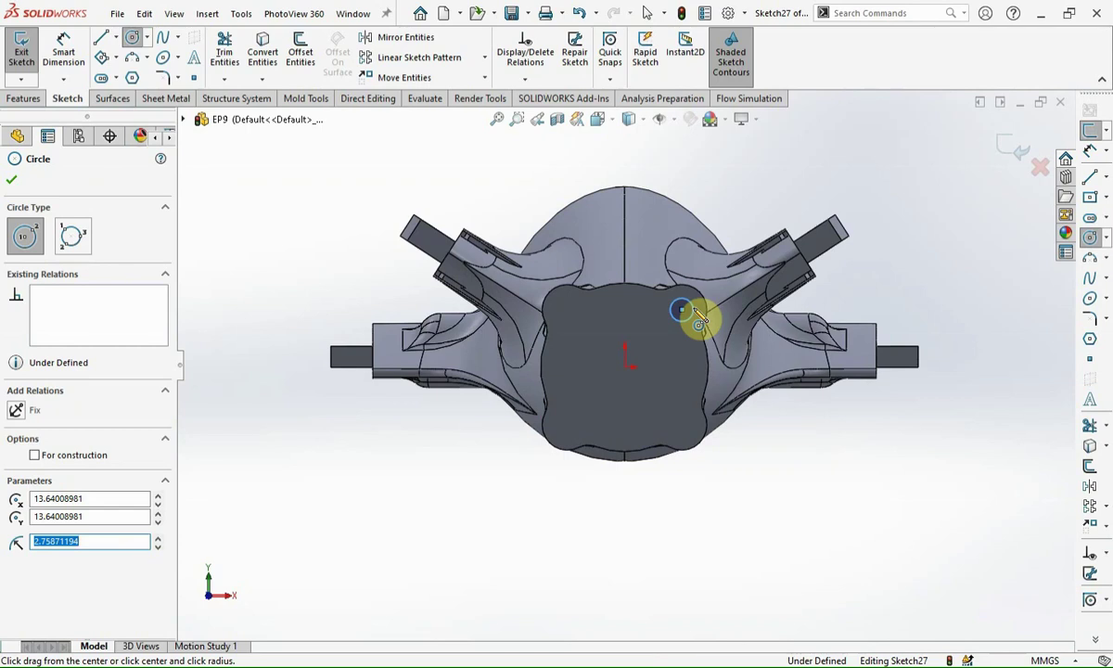
key("Escape")
left_click(696, 310)
left_click(699, 269)
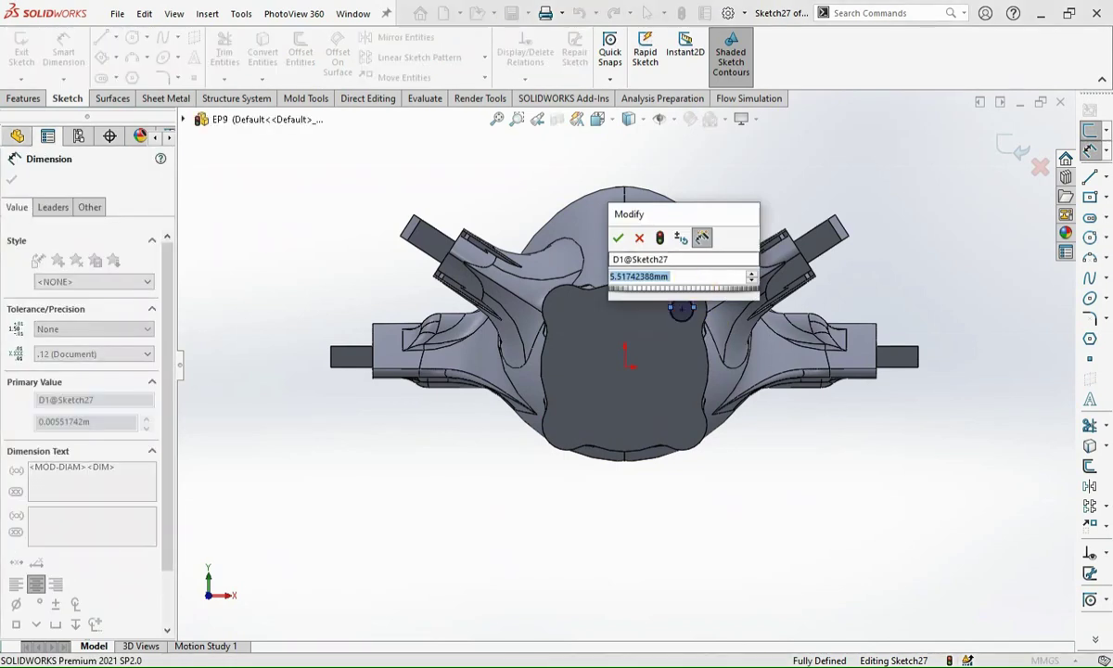
type("1")
key("Return")
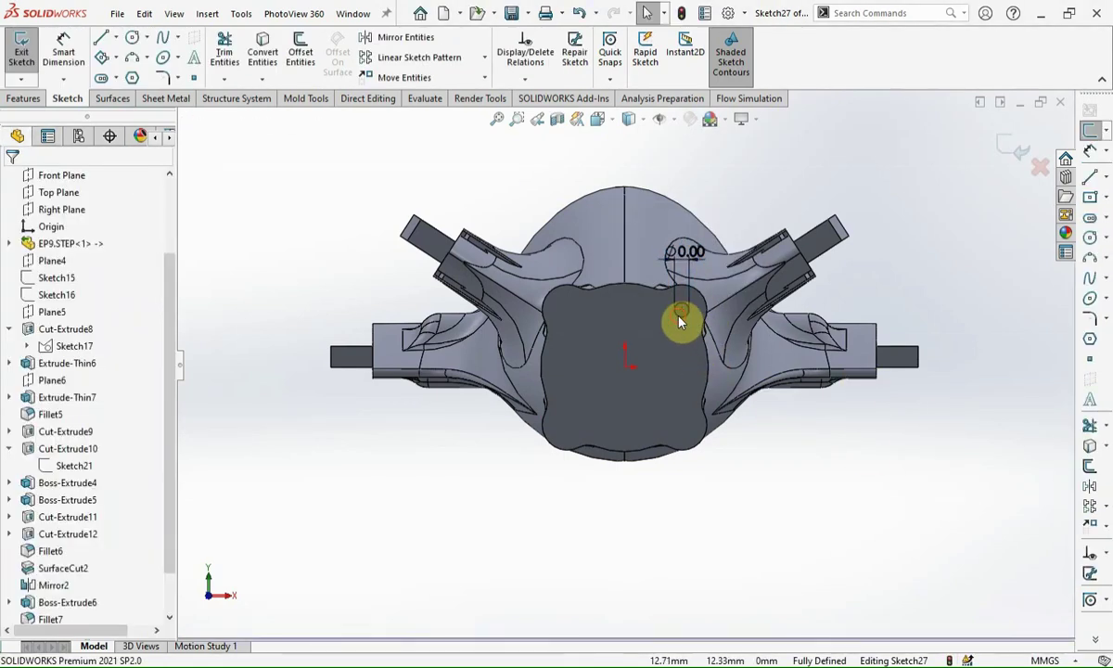
Step: Circular-pattern the hole four times and snap the pattern centre to the origin
left_click(679, 318)
left_click(1106, 510)
left_click(1062, 525)
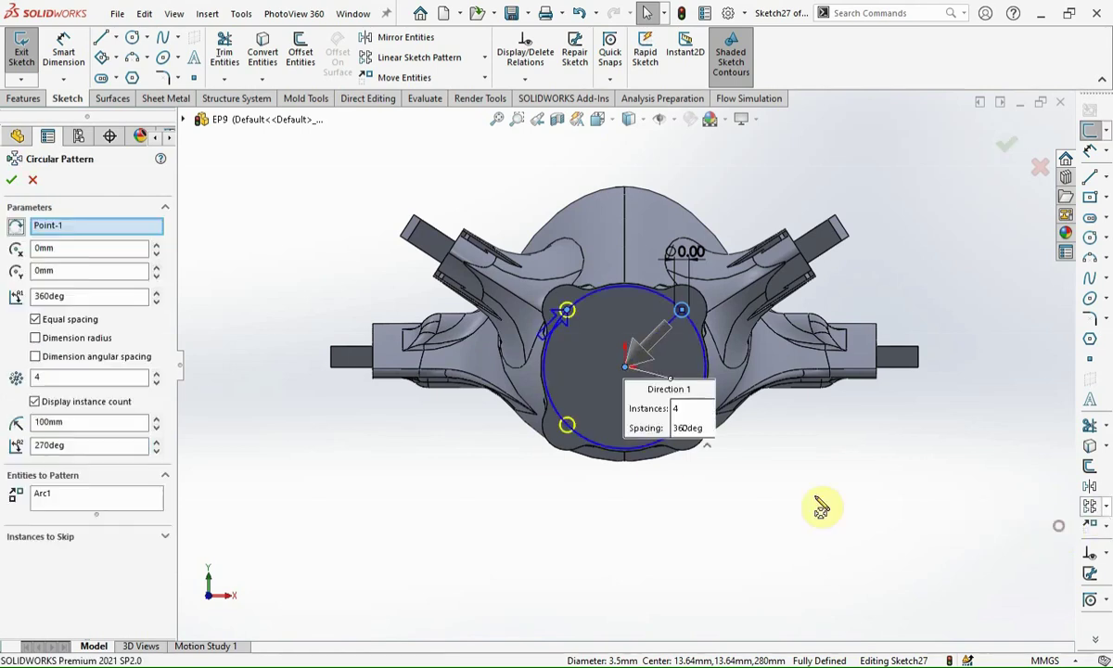
left_click(9, 183)
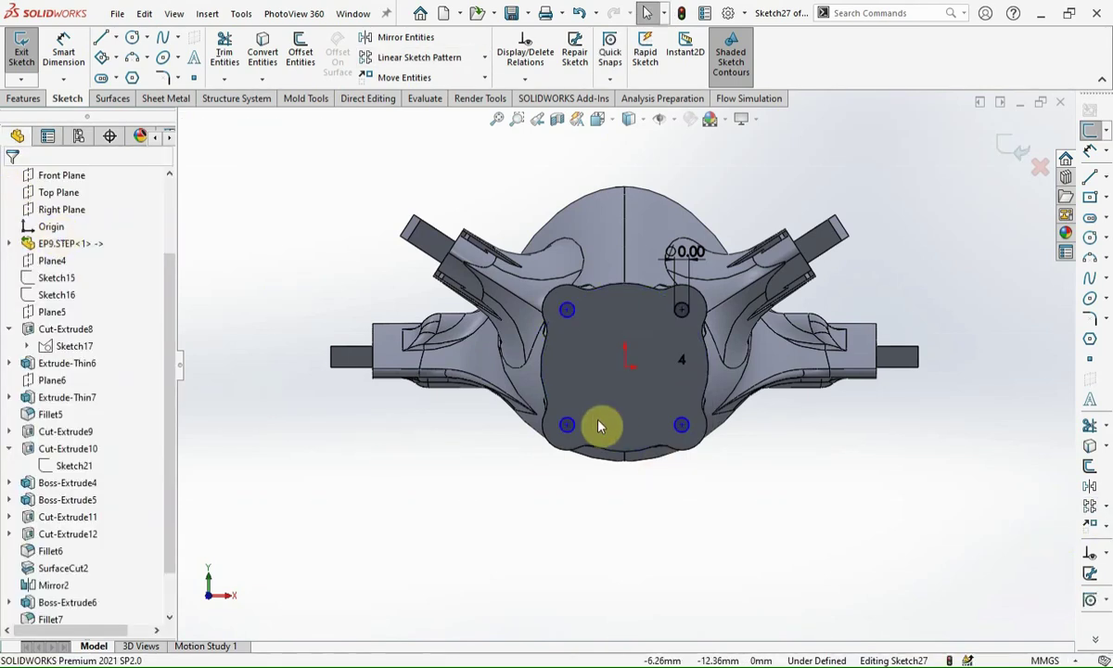
left_click(567, 426)
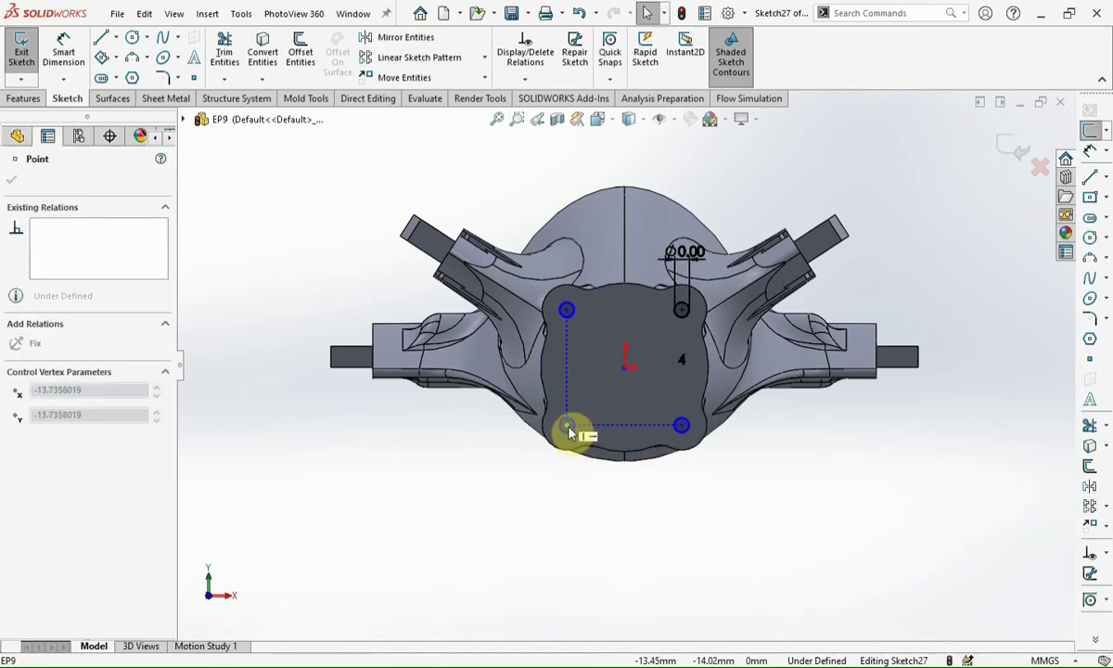
left_click(621, 380)
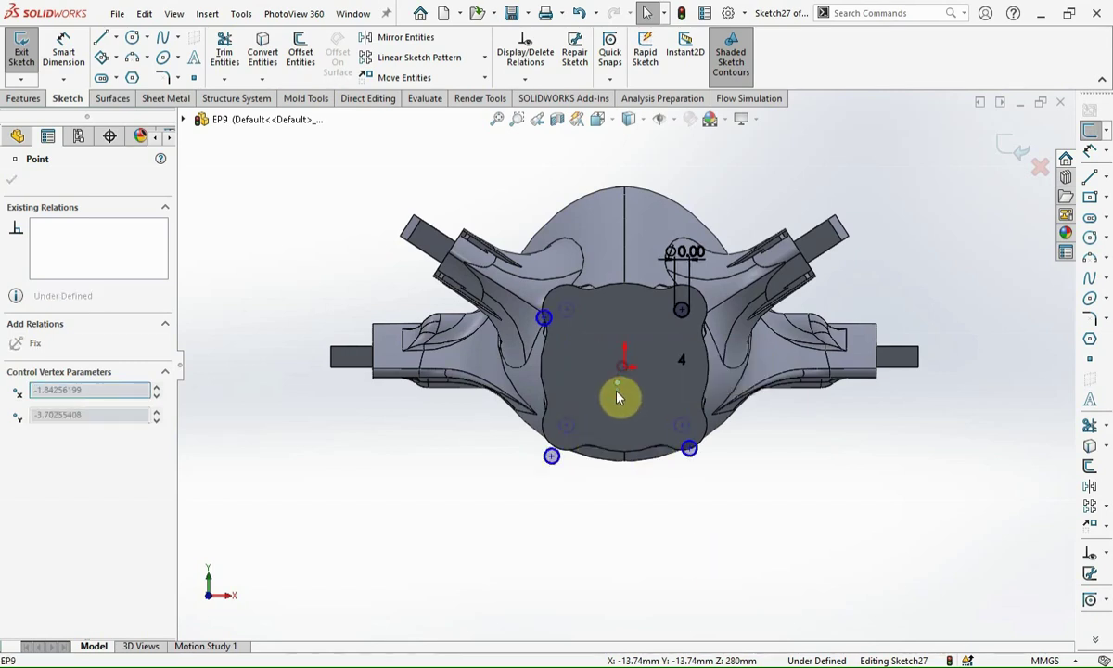
left_click_drag(626, 372, 625, 369)
Step: Extruded-cut the four holes 10 mm blind into the post ends
left_click(622, 509)
left_click(23, 99)
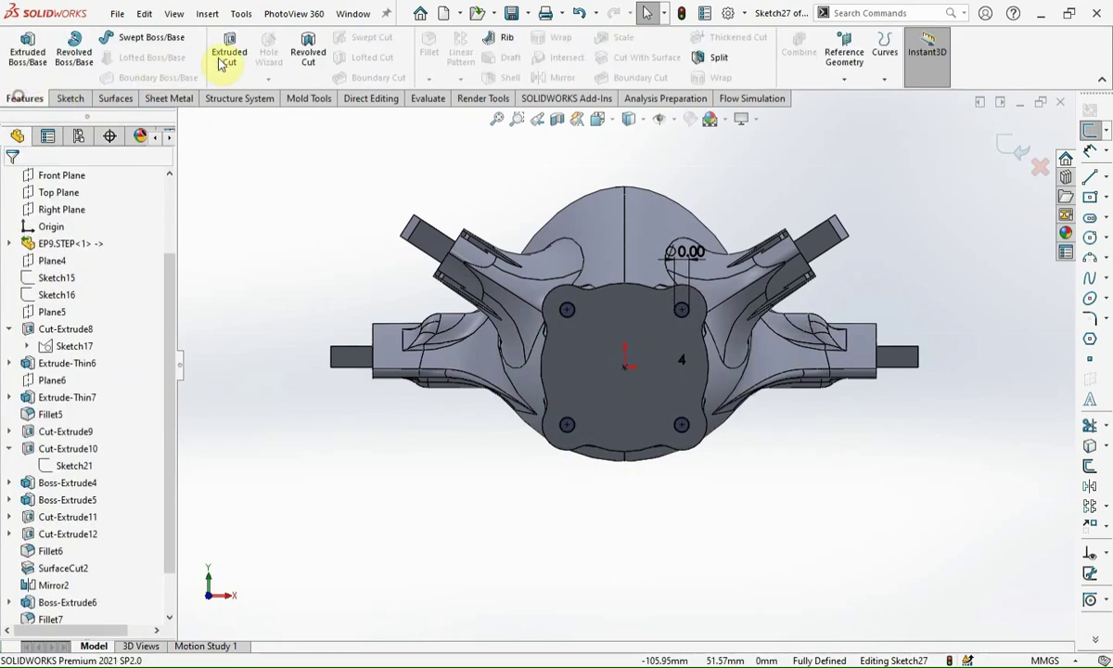
left_click(225, 57)
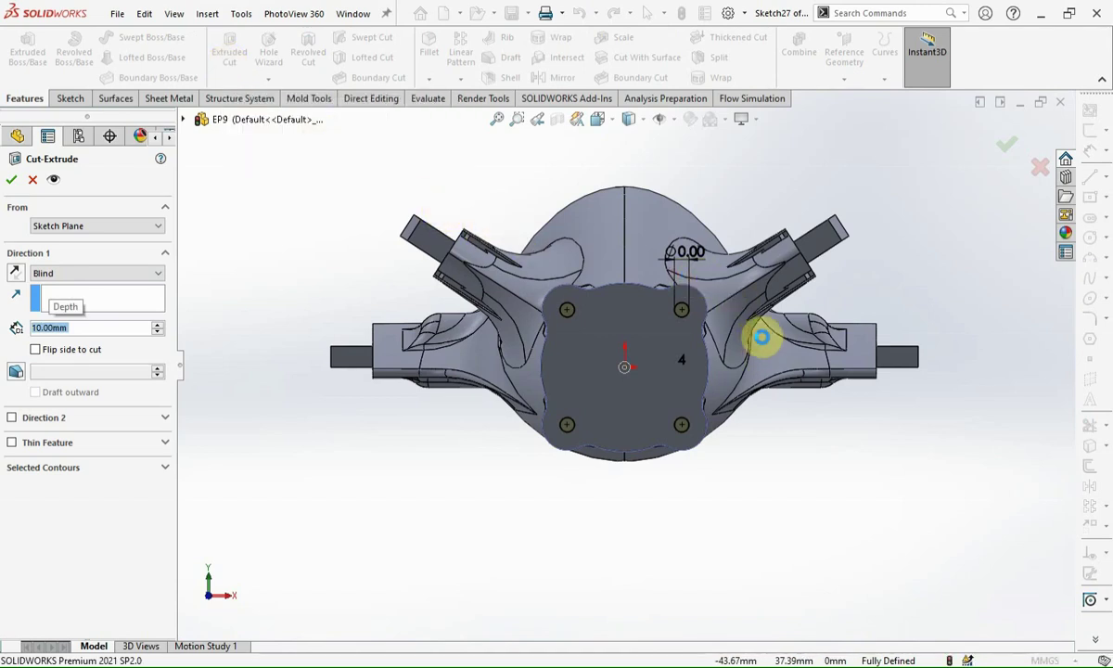
key("Return")
left_click(1104, 151)
left_click(1097, 198)
Step: Sketch a centreline to the upper-right hole and a hexagon centred on that hole
left_click(640, 372)
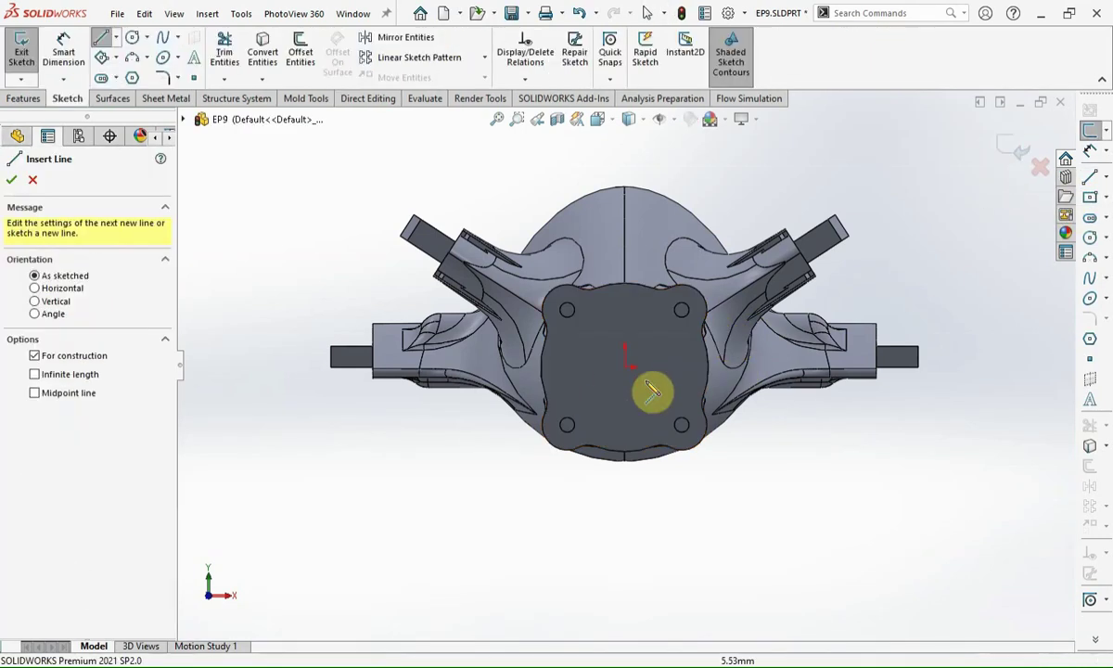
left_click_drag(627, 367, 680, 309)
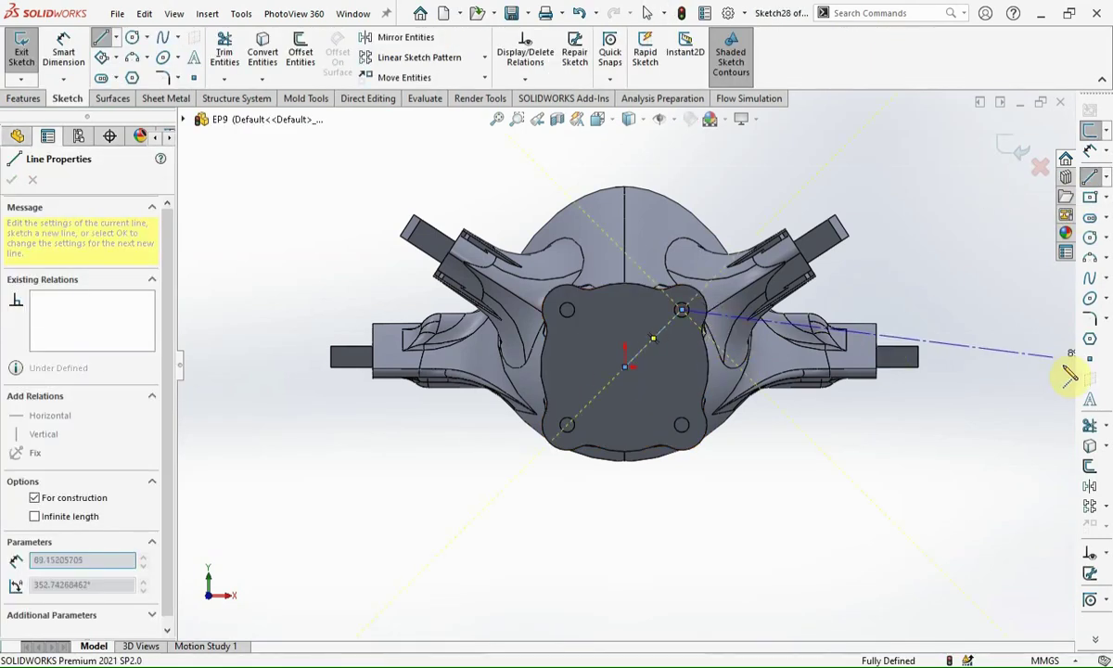
scroll(703, 320, "down", 3)
left_click(647, 322)
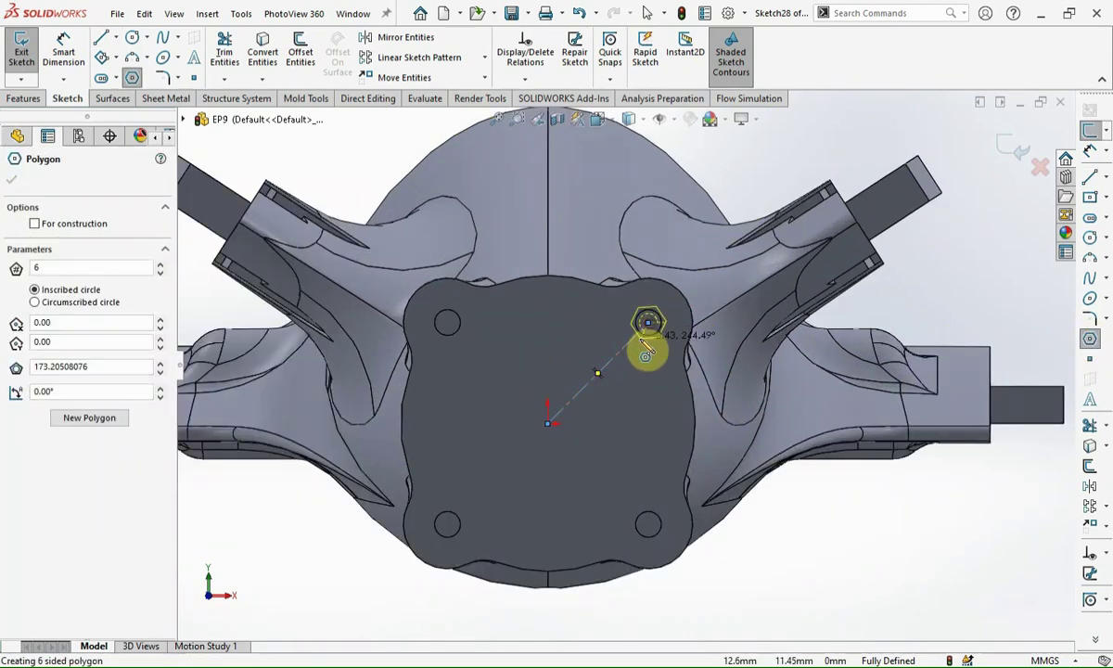
left_click(631, 362)
key("Escape")
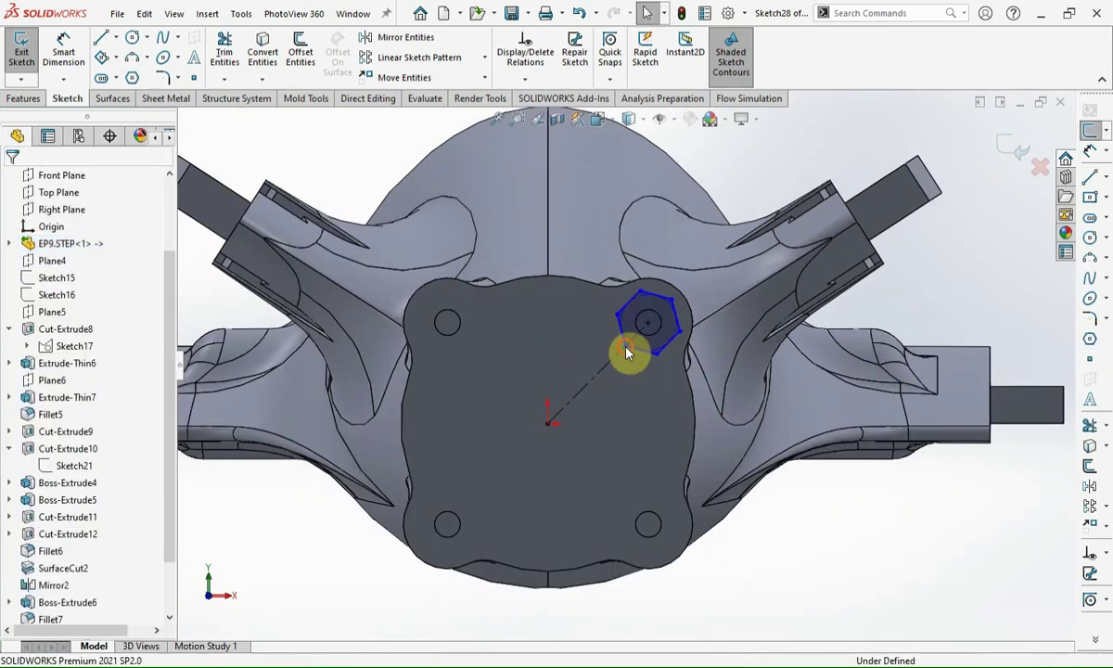
left_click(628, 360)
Step: Dimension the hexagon's inscribed circle to 6 mm
left_click(830, 518)
right_click_drag(840, 521, 736, 369)
scroll(687, 324, "down", 3)
left_click(680, 299)
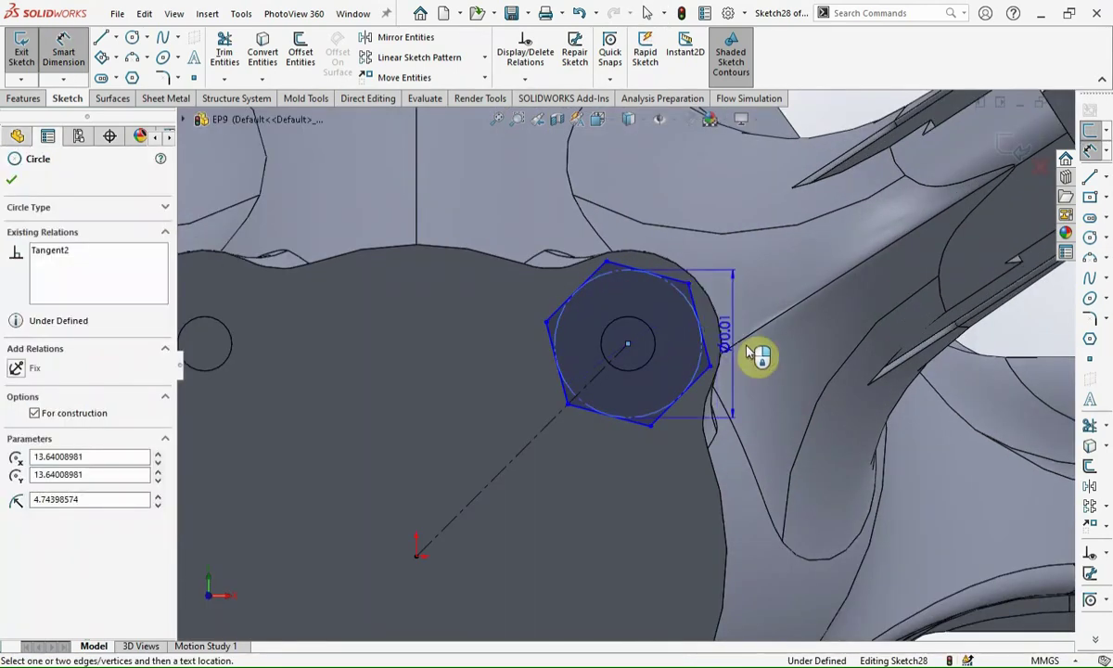
left_click(776, 379)
type("6")
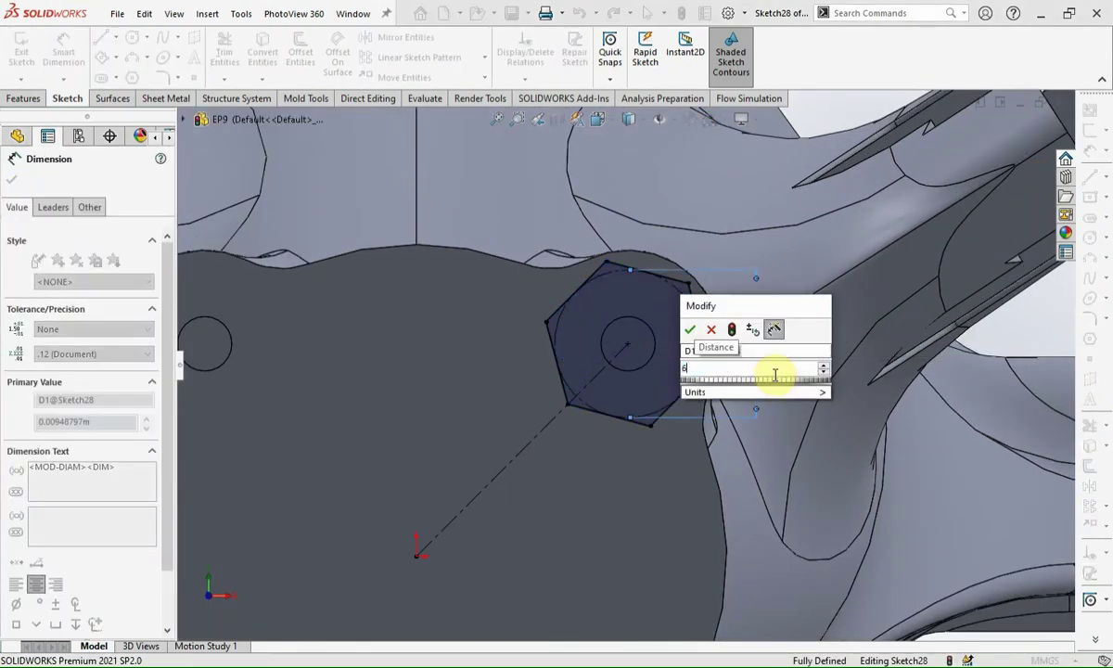
key("Return")
key("Escape")
scroll(659, 373, "up", 5)
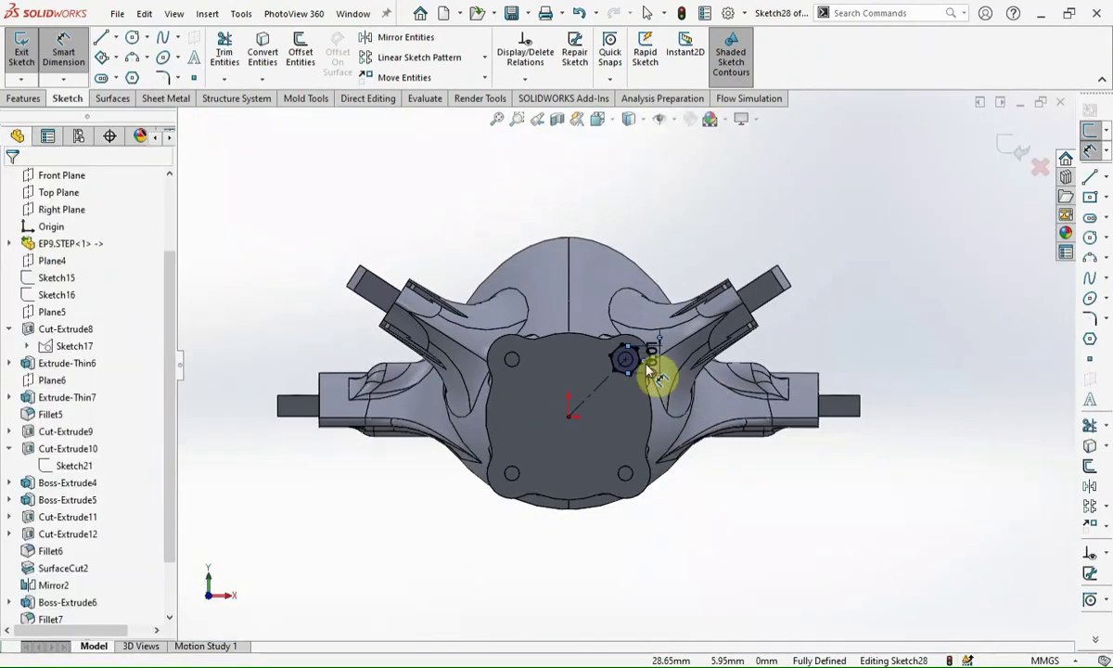
scroll(629, 353, "down", 5)
Step: Circular-pattern the hexagon four times with the pattern centre snapped to the origin
left_click(625, 343)
left_click(1105, 510)
left_click(983, 527)
scroll(781, 520, "up", 5)
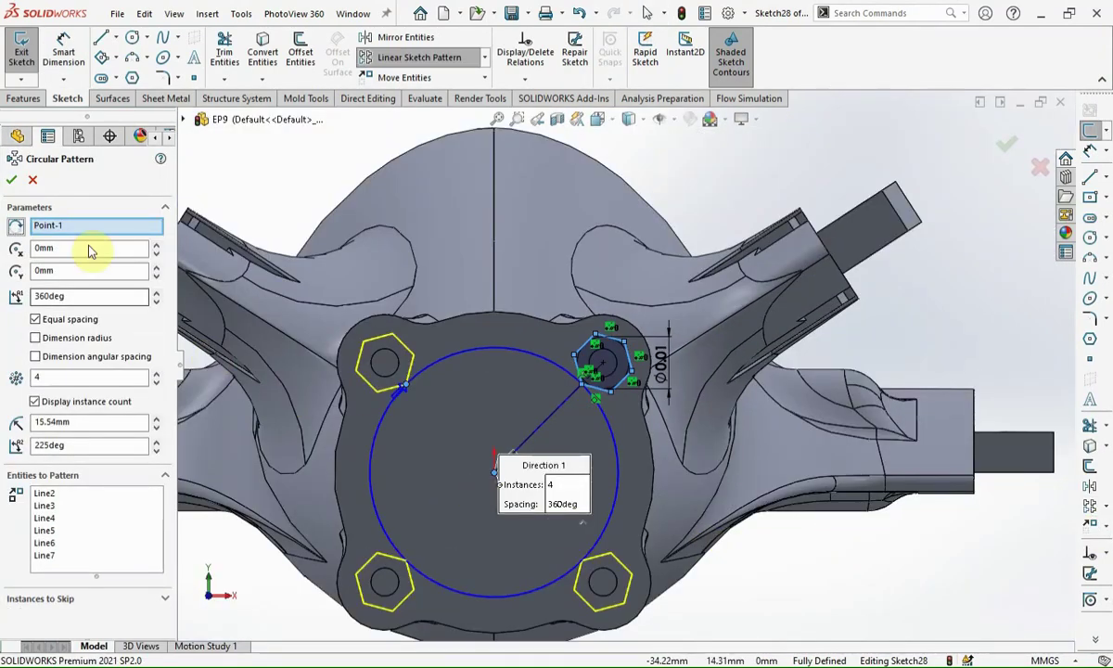
left_click(11, 179)
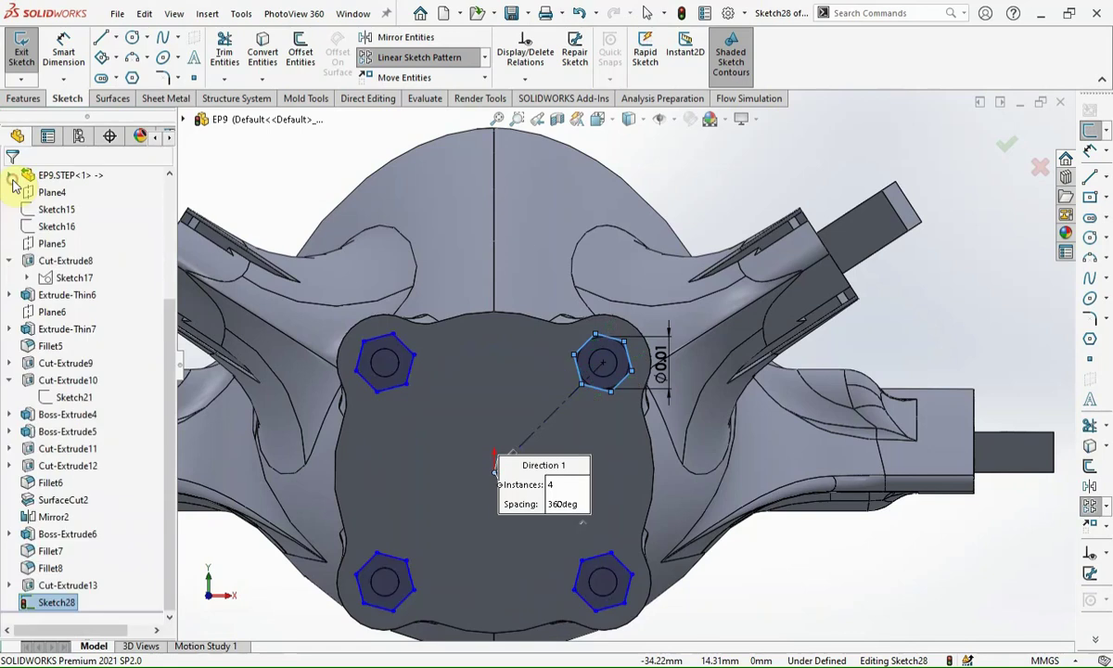
left_click(455, 617)
left_click(496, 471)
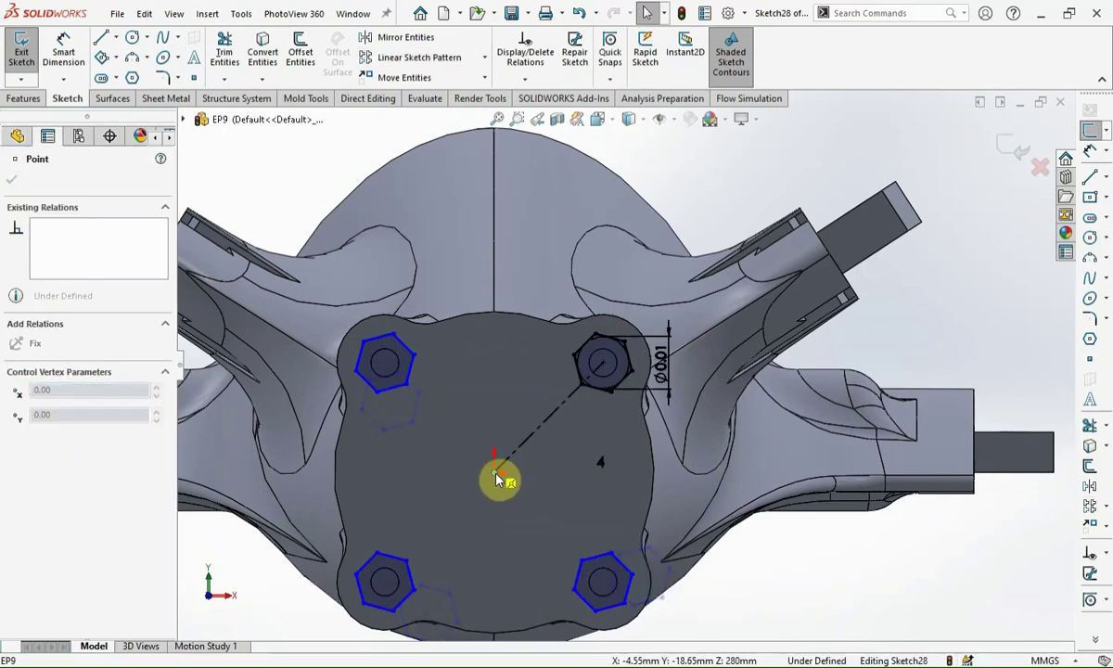
left_click_drag(497, 474, 493, 469)
Step: Extruded-cut the hexagon sketch 4 mm deep to form the nut pockets
left_click(31, 99)
left_click(229, 57)
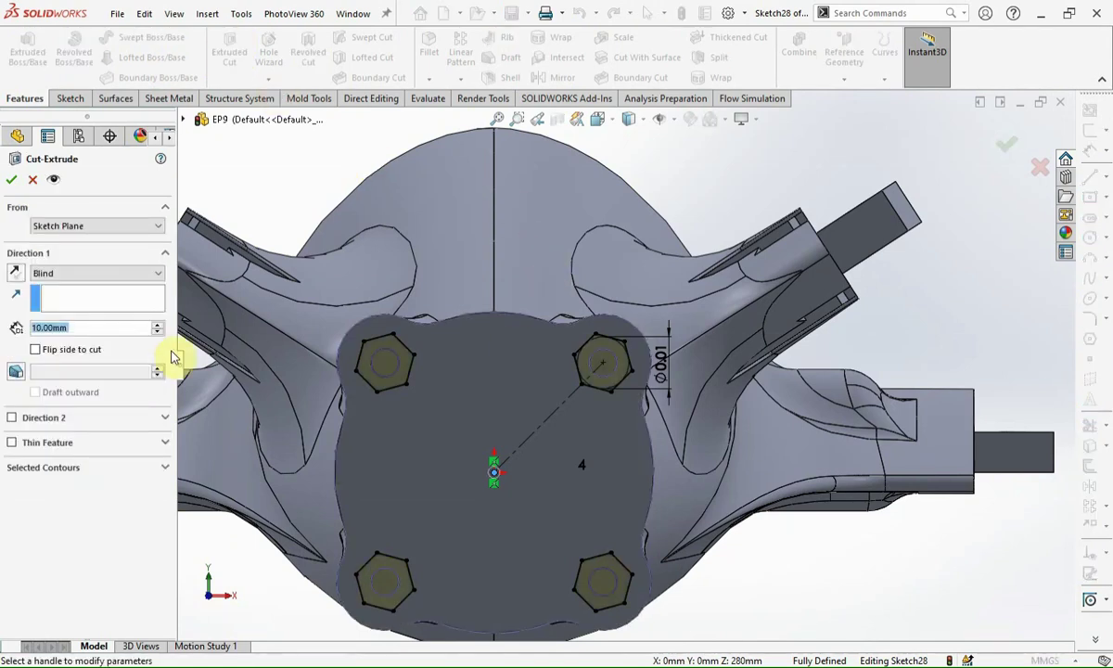
type("4")
key("Return")
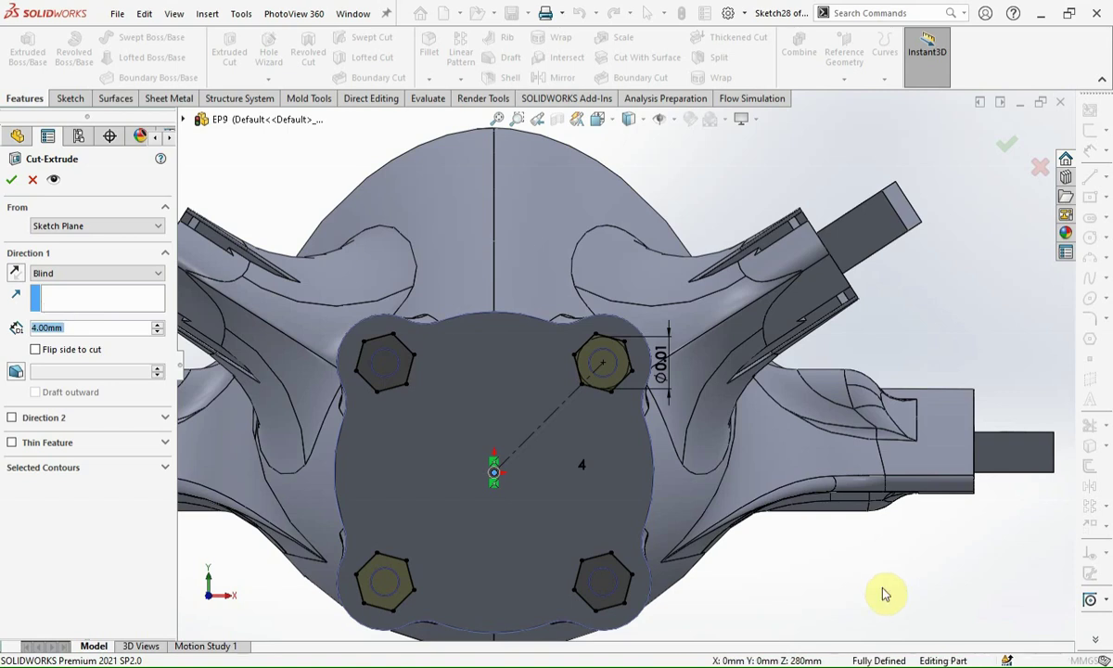
left_click(179, 364)
mouse_move(200, 382)
middle_mouse_down()
mouse_move(345, 465)
mouse_move(390, 454)
mouse_move(397, 443)
mouse_move(348, 297)
middle_mouse_up()
scroll(347, 297, "down", 2)
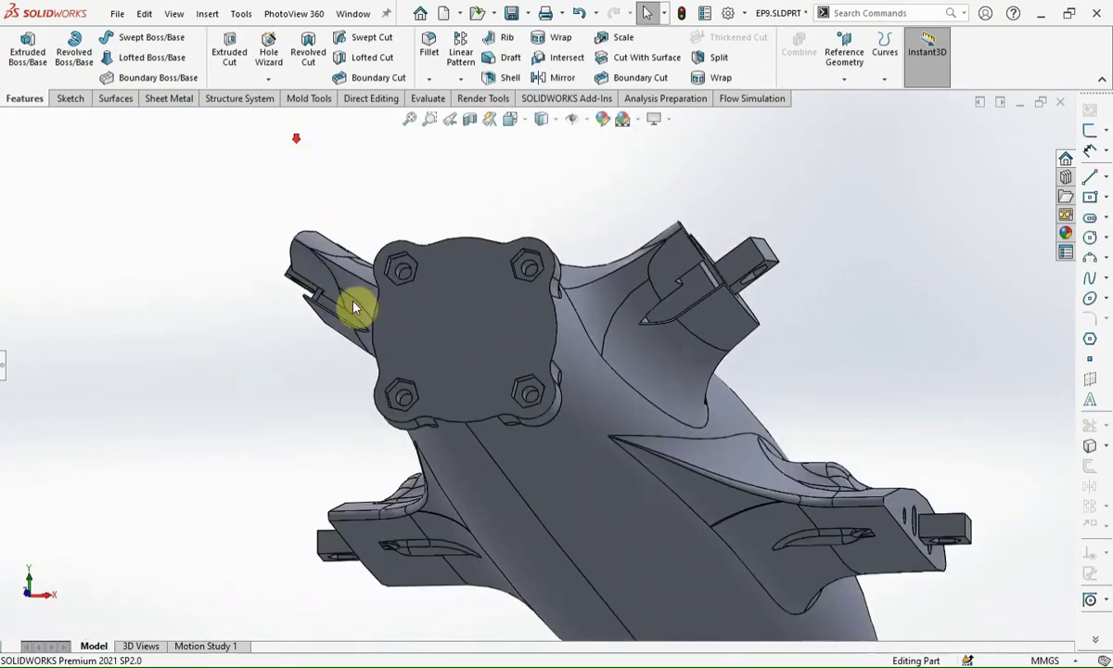
scroll(365, 292, "down", 2)
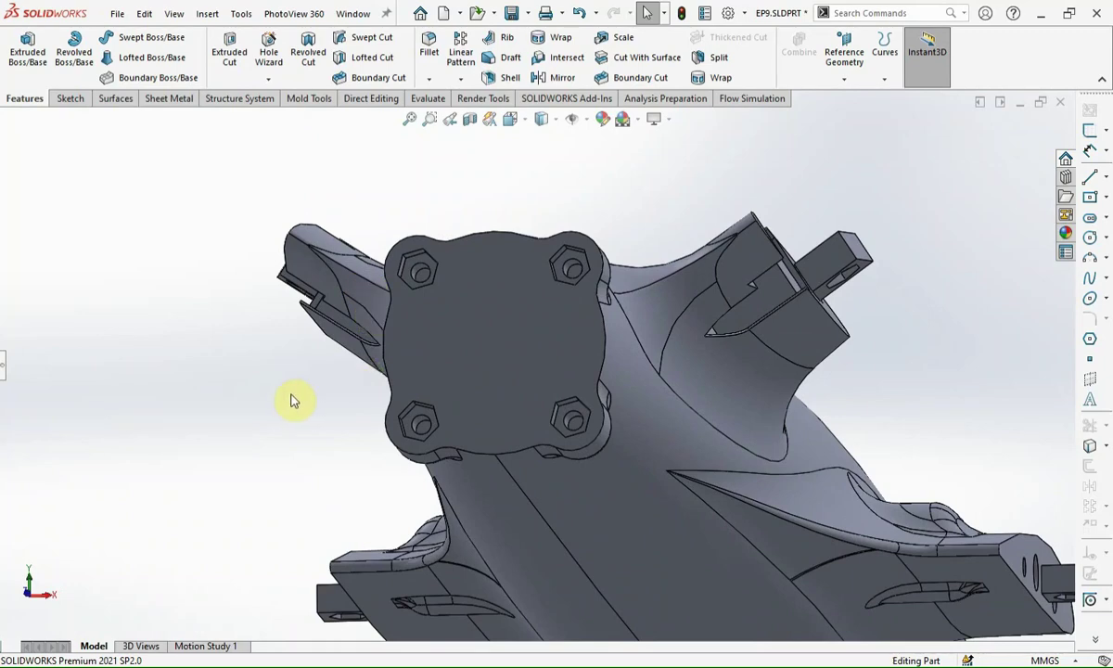